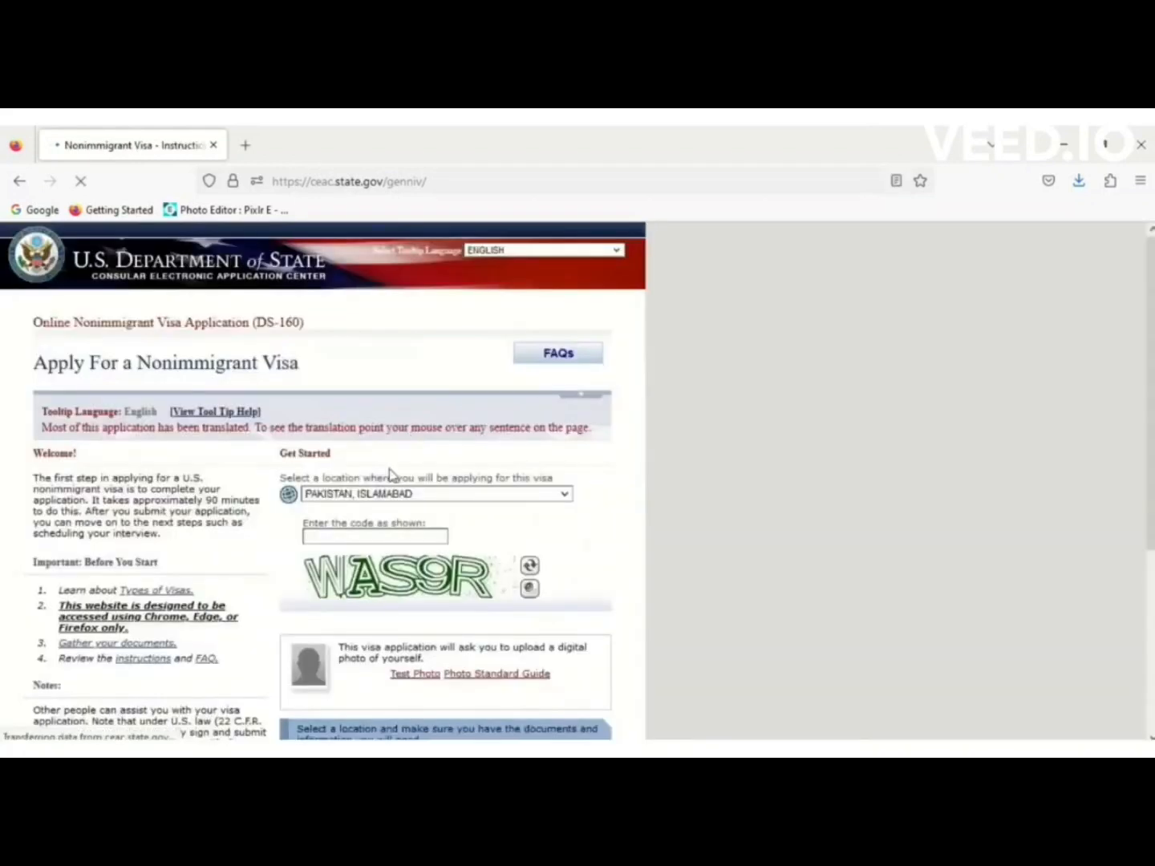
Enter the displayed verification code for the Pakistan, Islamabad location and start a new application.
left_click(359, 535)
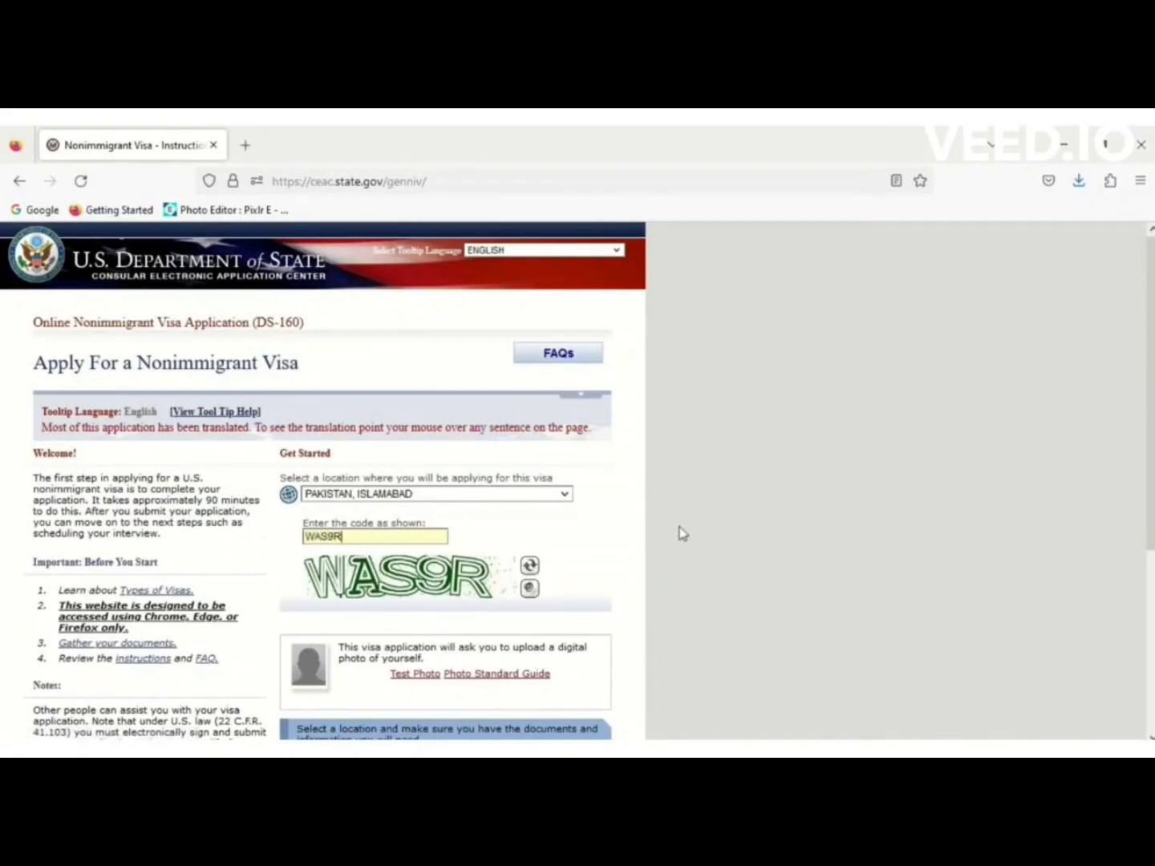
scroll(1151, 403, "down", 3)
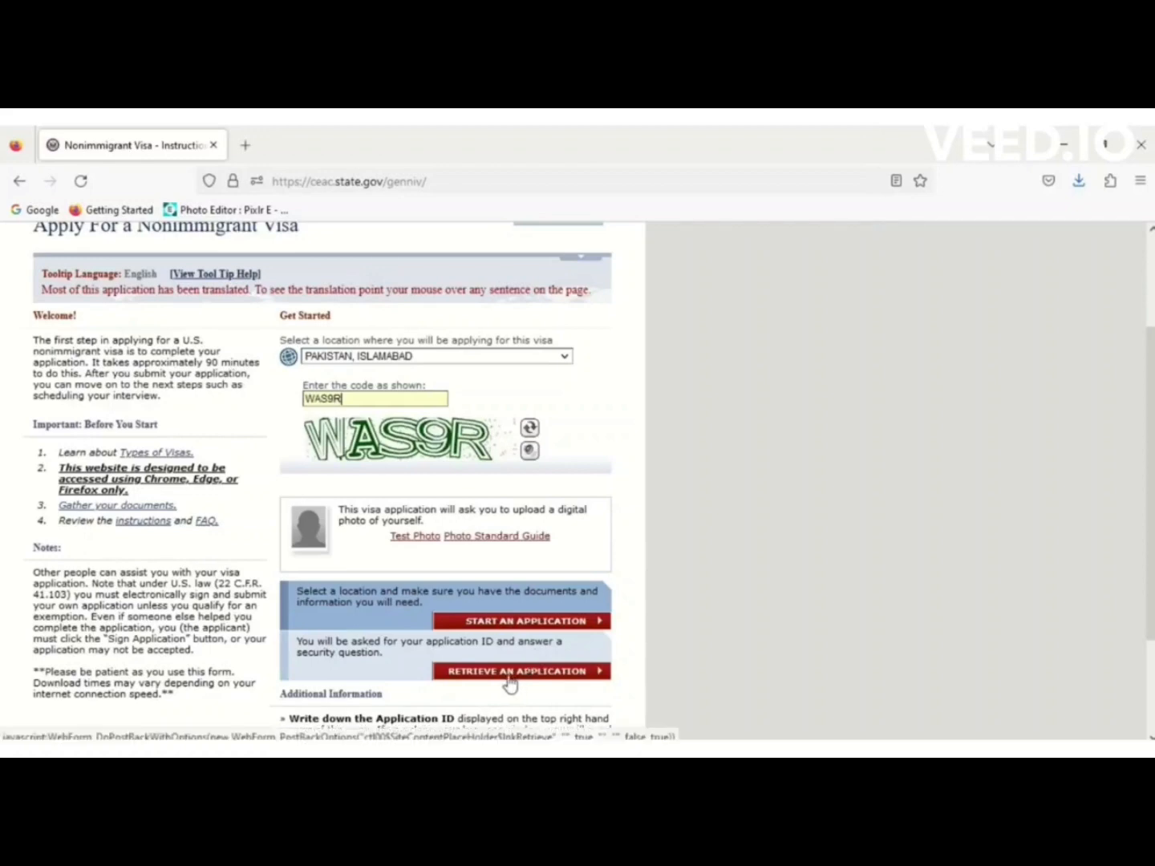
left_click(539, 630)
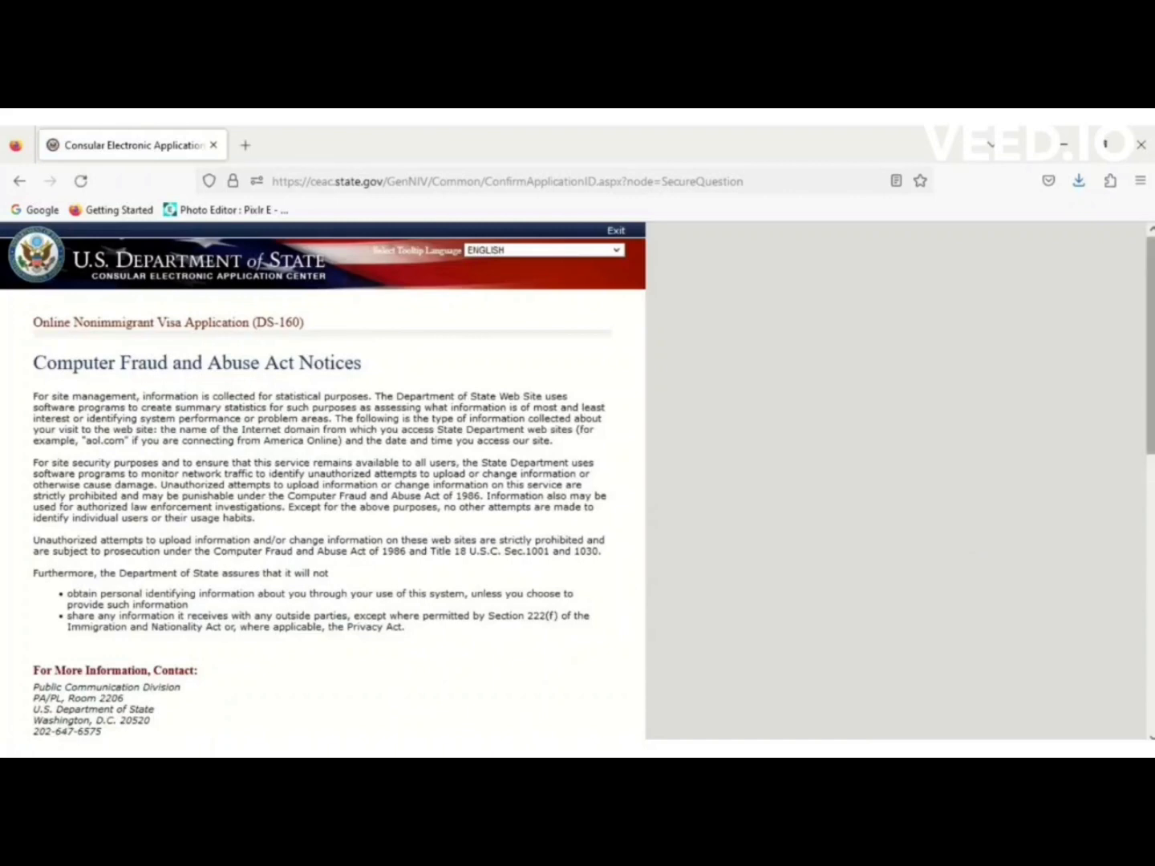
Agree to the Computer Fraud and Abuse Act notices and answer the favorite-teacher last-name security question.
left_click_drag(1152, 369, 1152, 453)
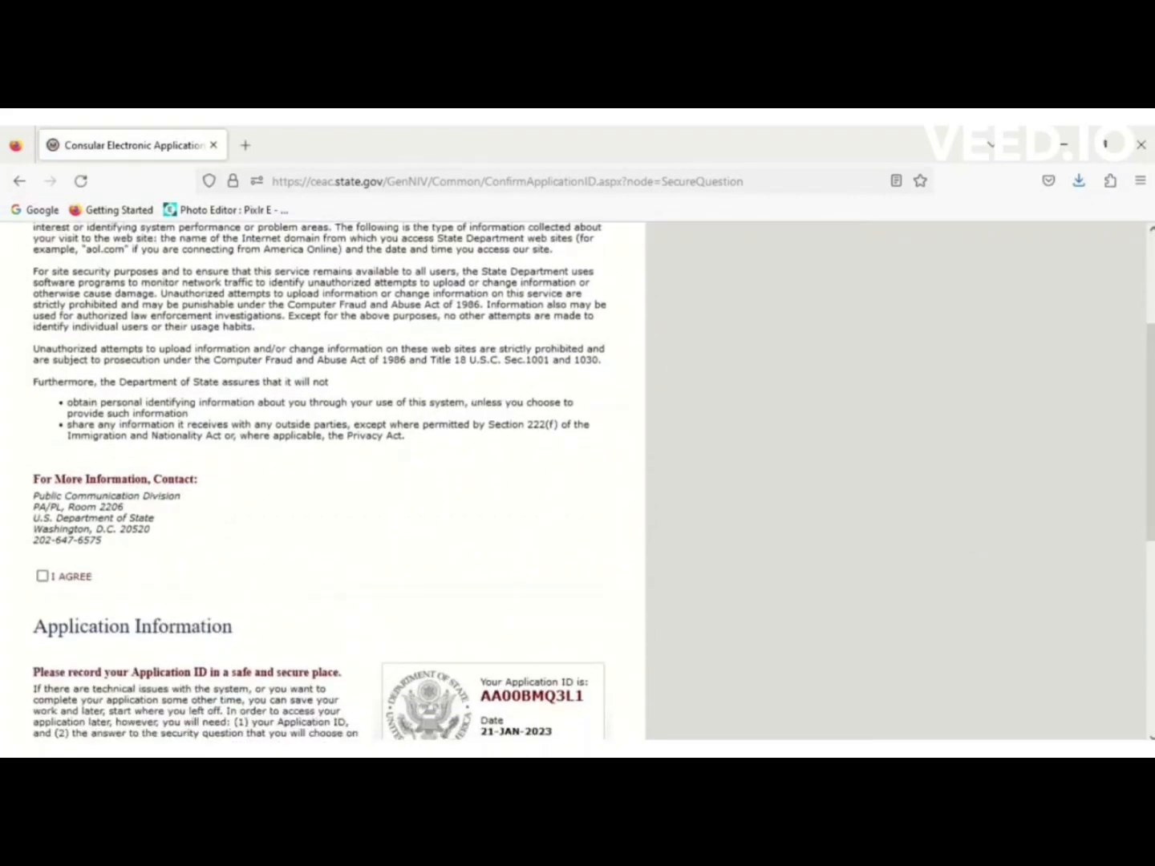
left_click(42, 576)
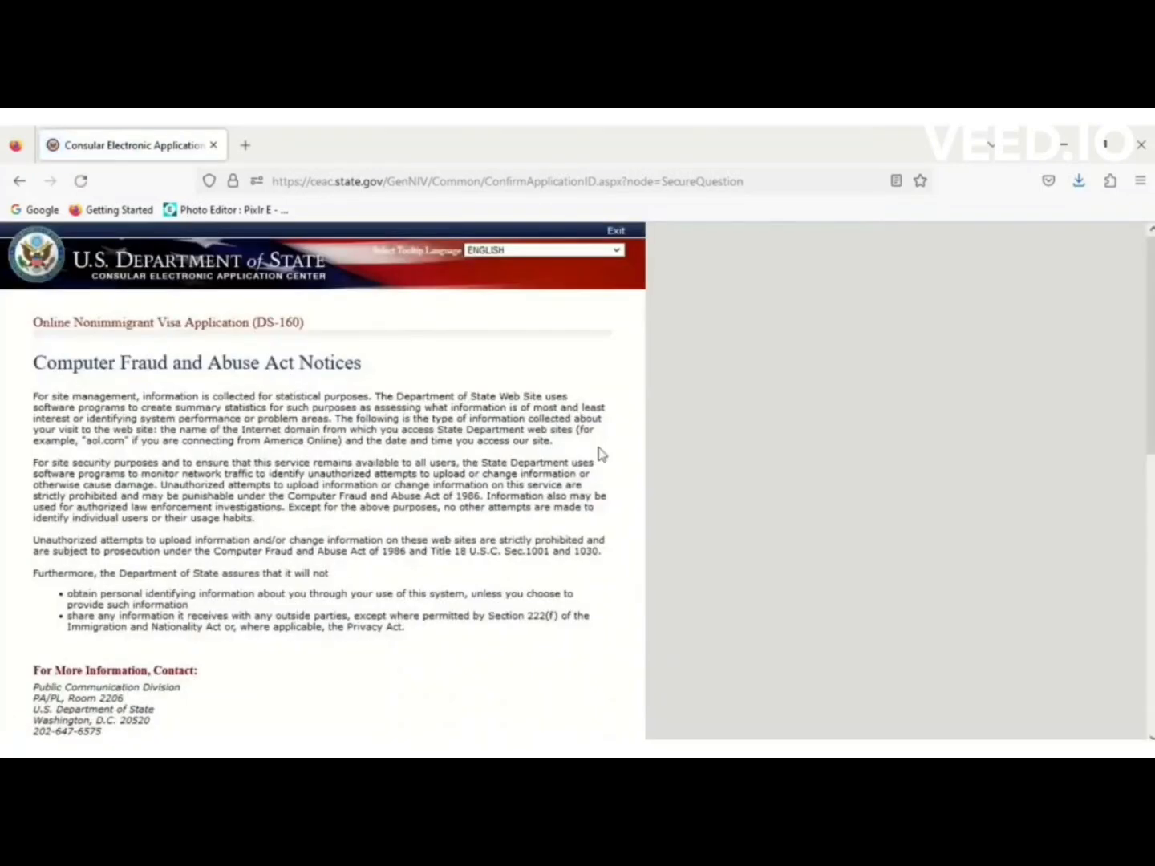
left_click_drag(1149, 386, 1151, 572)
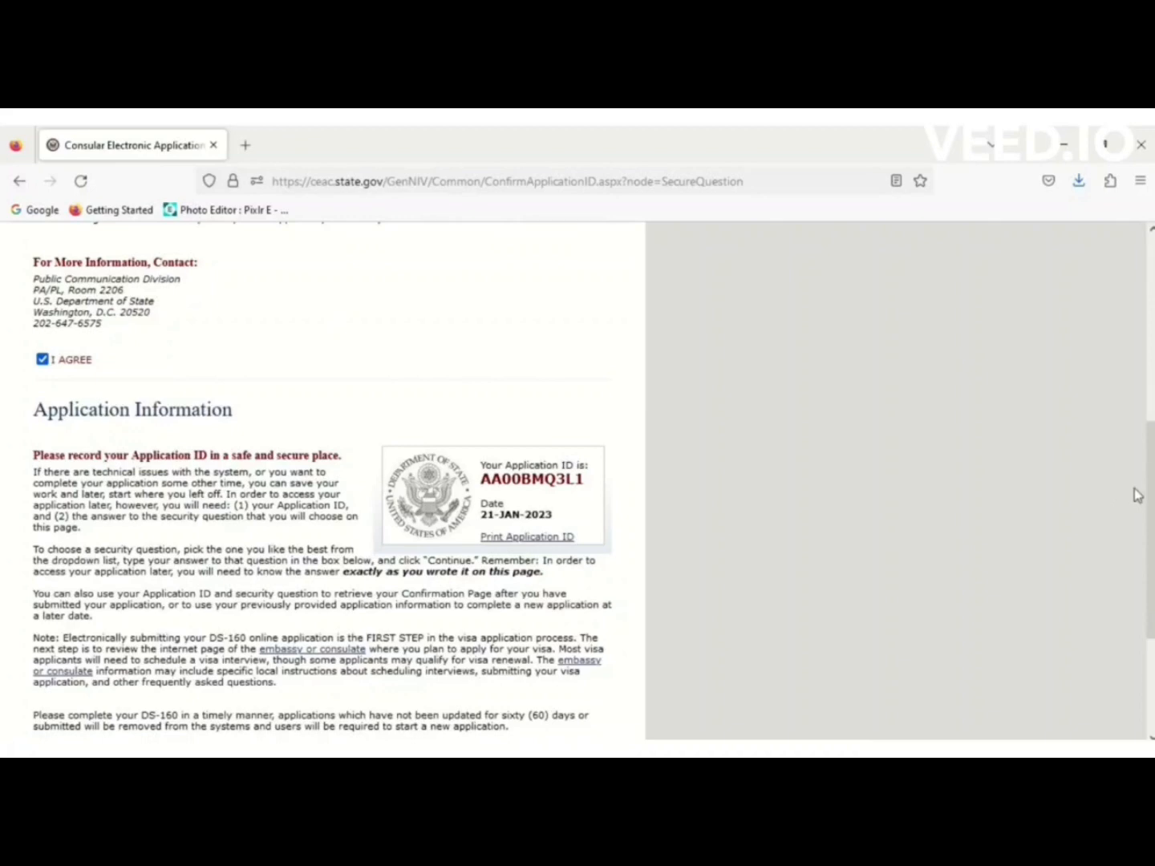
left_click_drag(1148, 496, 1150, 571)
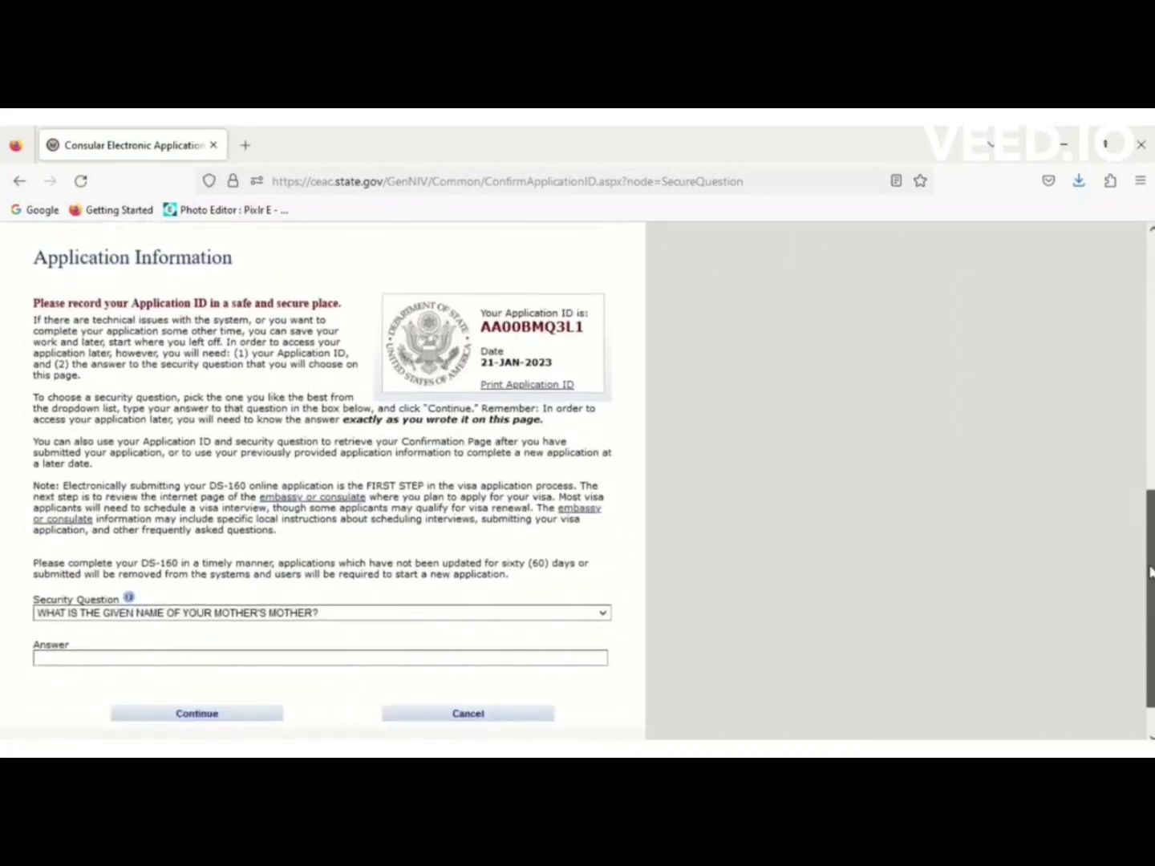
left_click(395, 614)
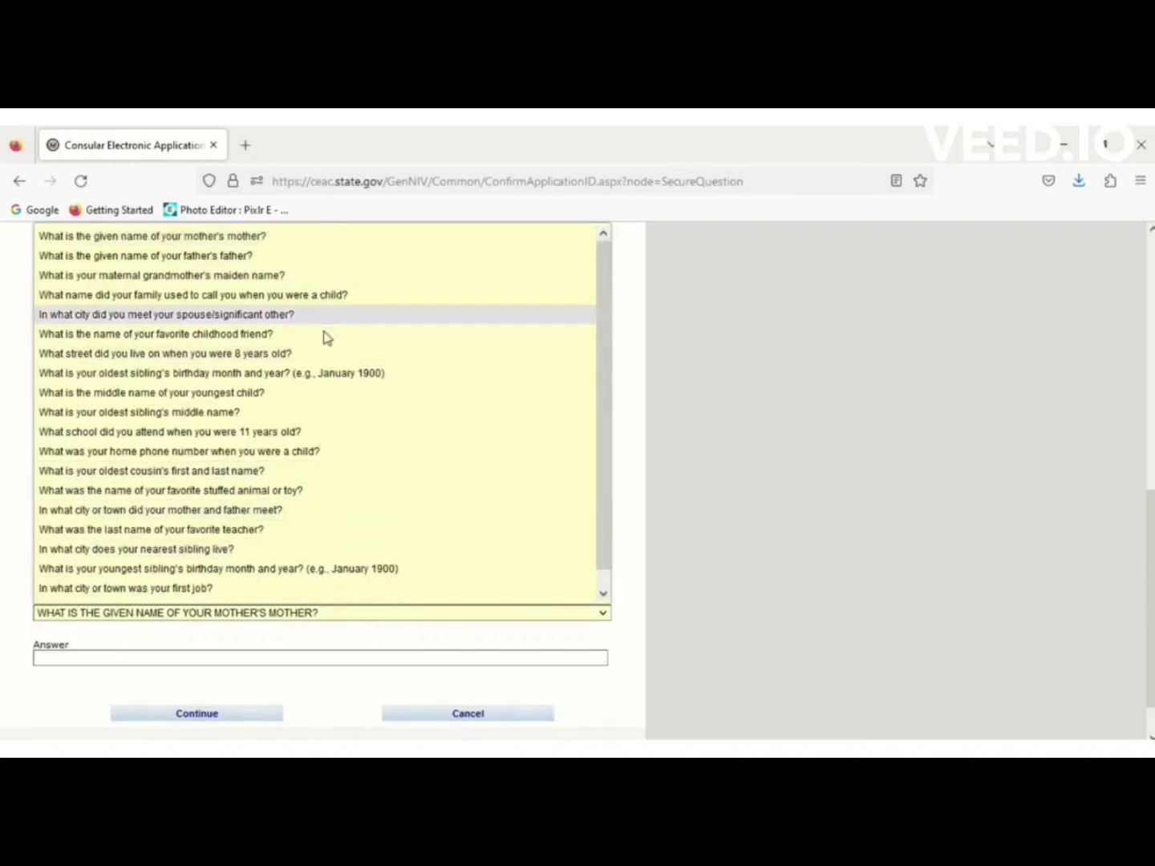
left_click(248, 530)
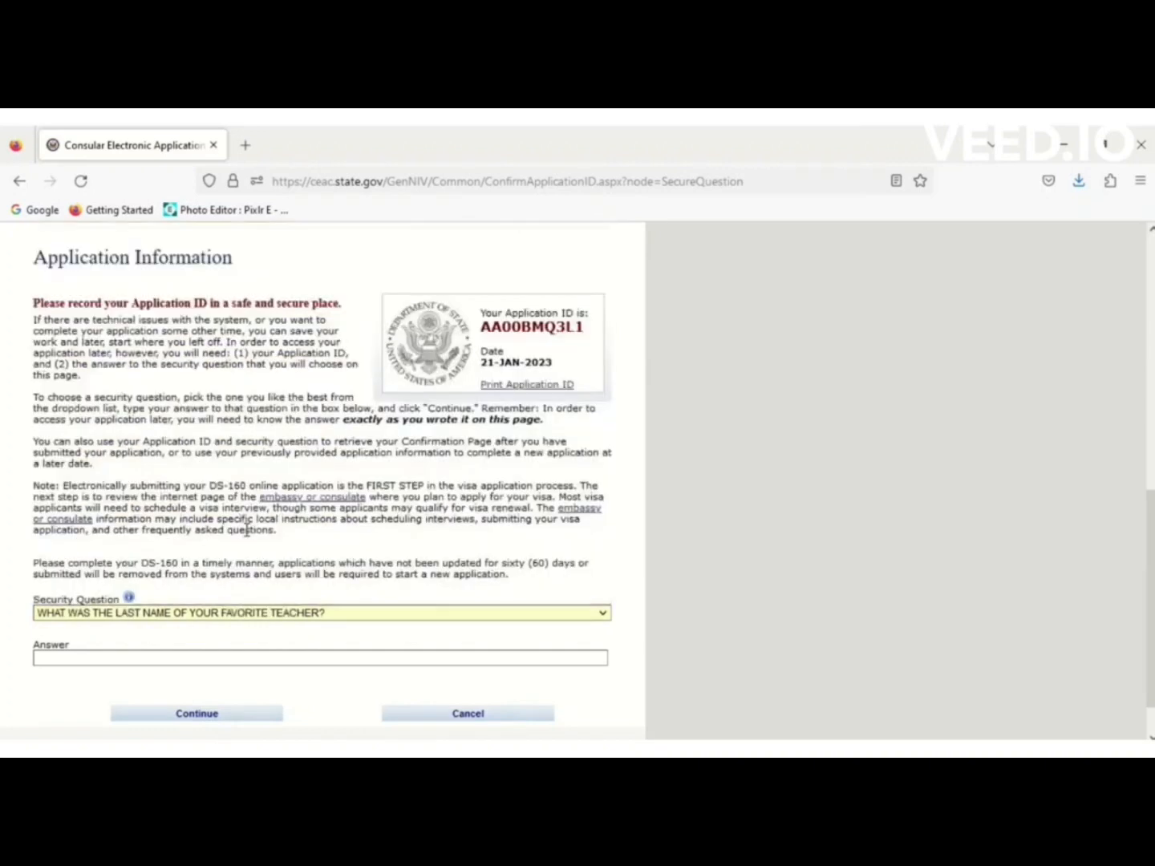
left_click(129, 657)
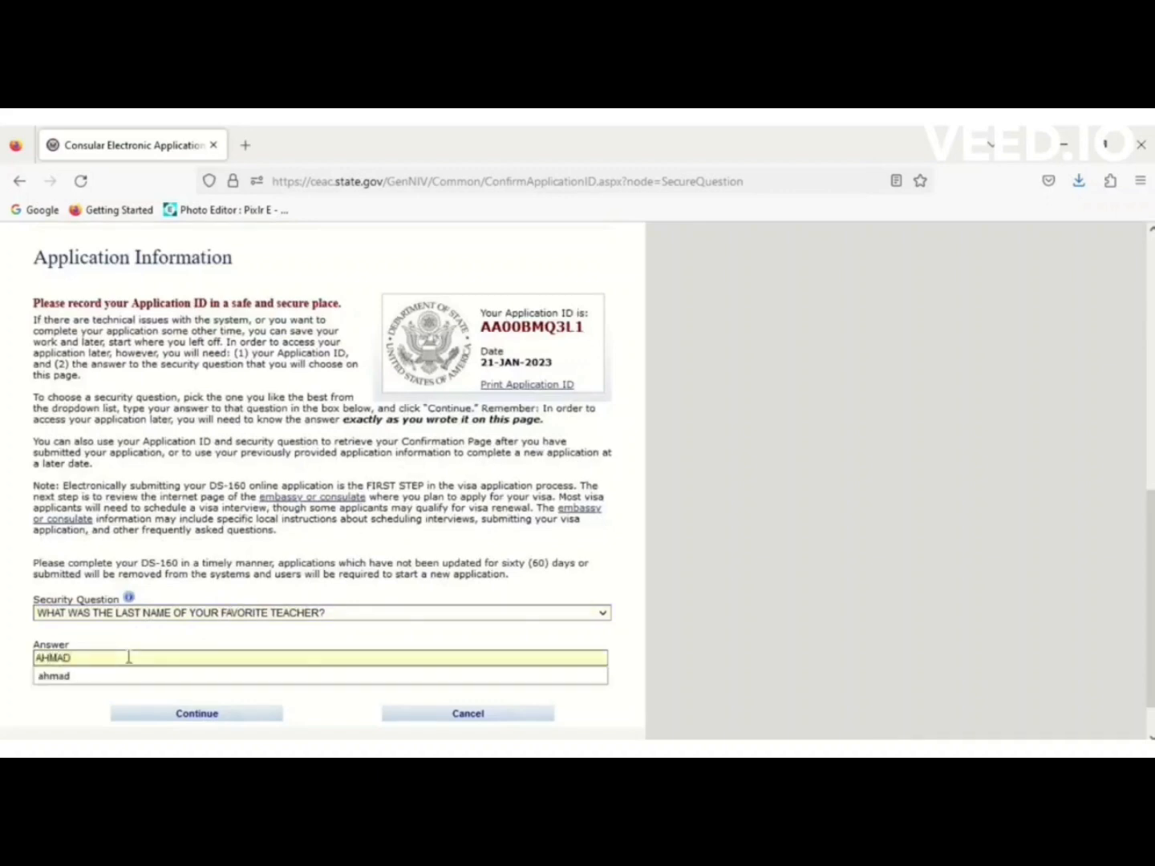
left_click(213, 714)
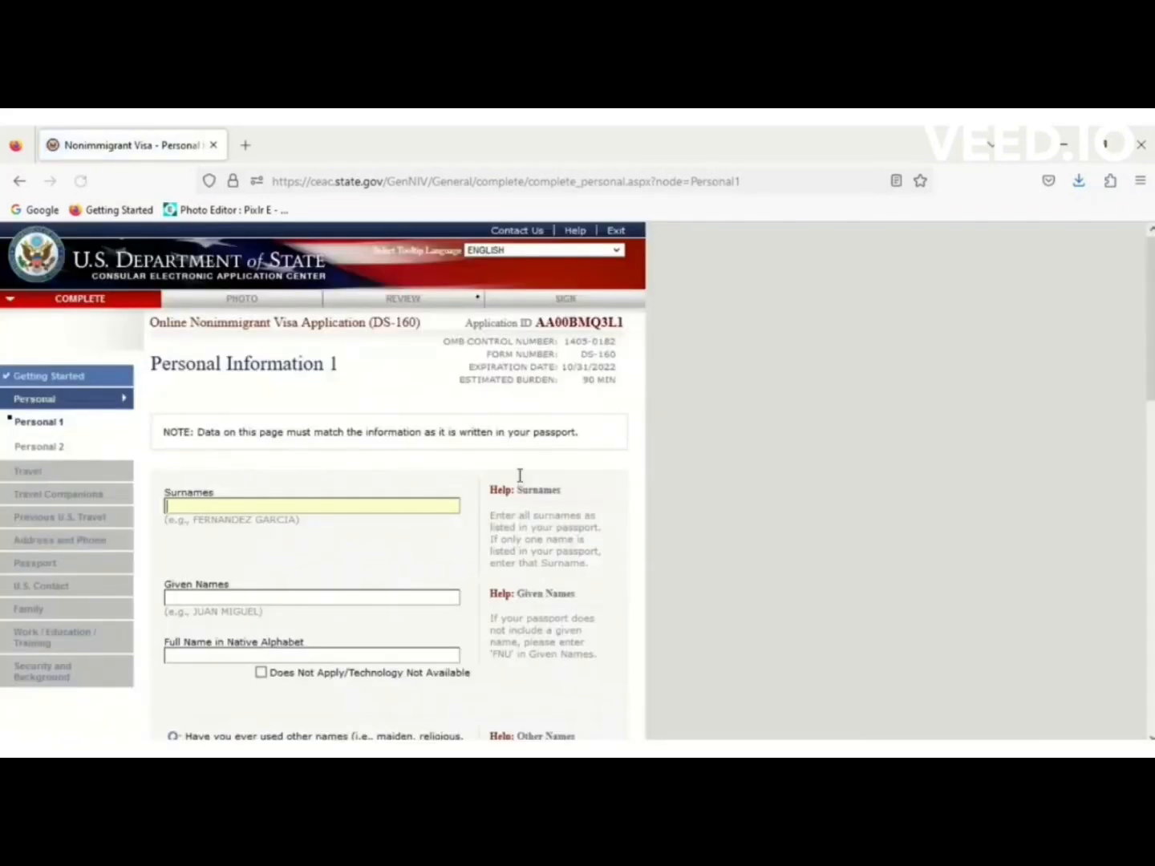
Copy the new application ID into the Word notes beneath the e-mail line, then return to the form.
left_click_drag(625, 329, 589, 311)
double_click(554, 323)
key("ctrl+c")
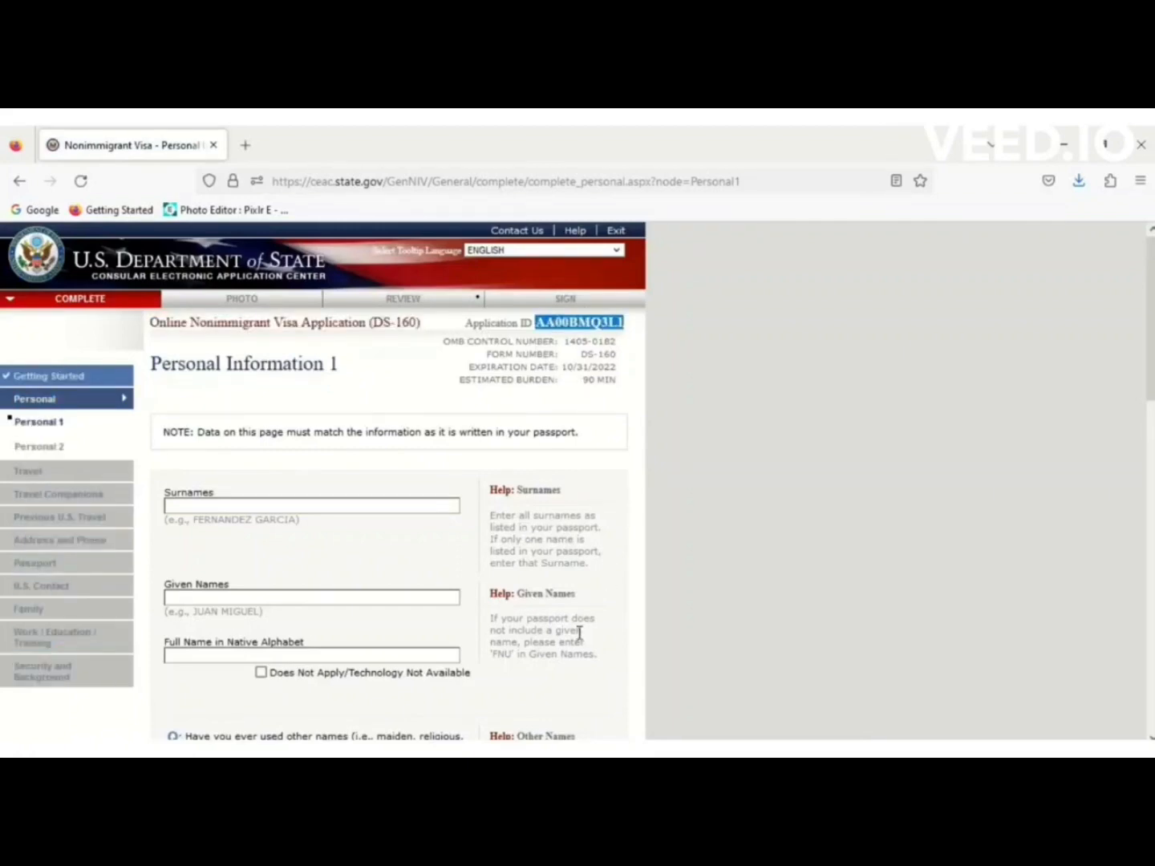
left_click(577, 746)
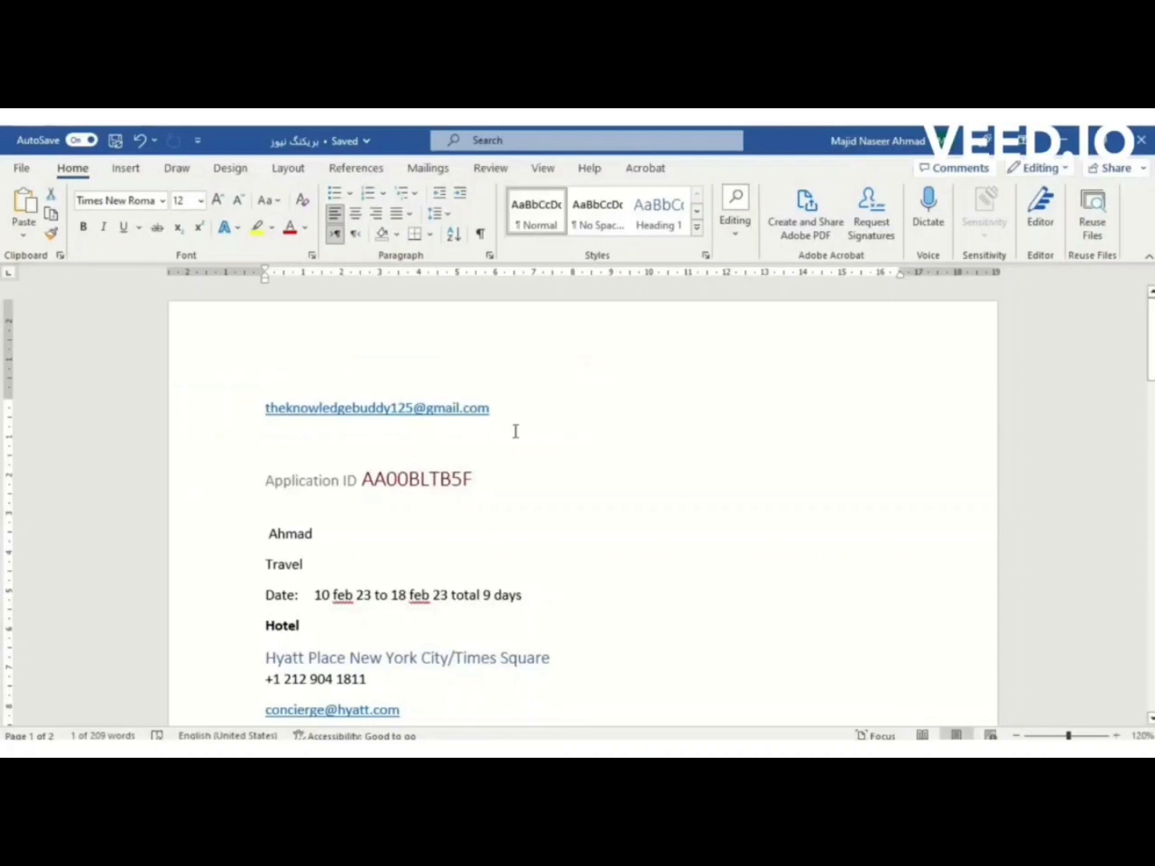
left_click(418, 445)
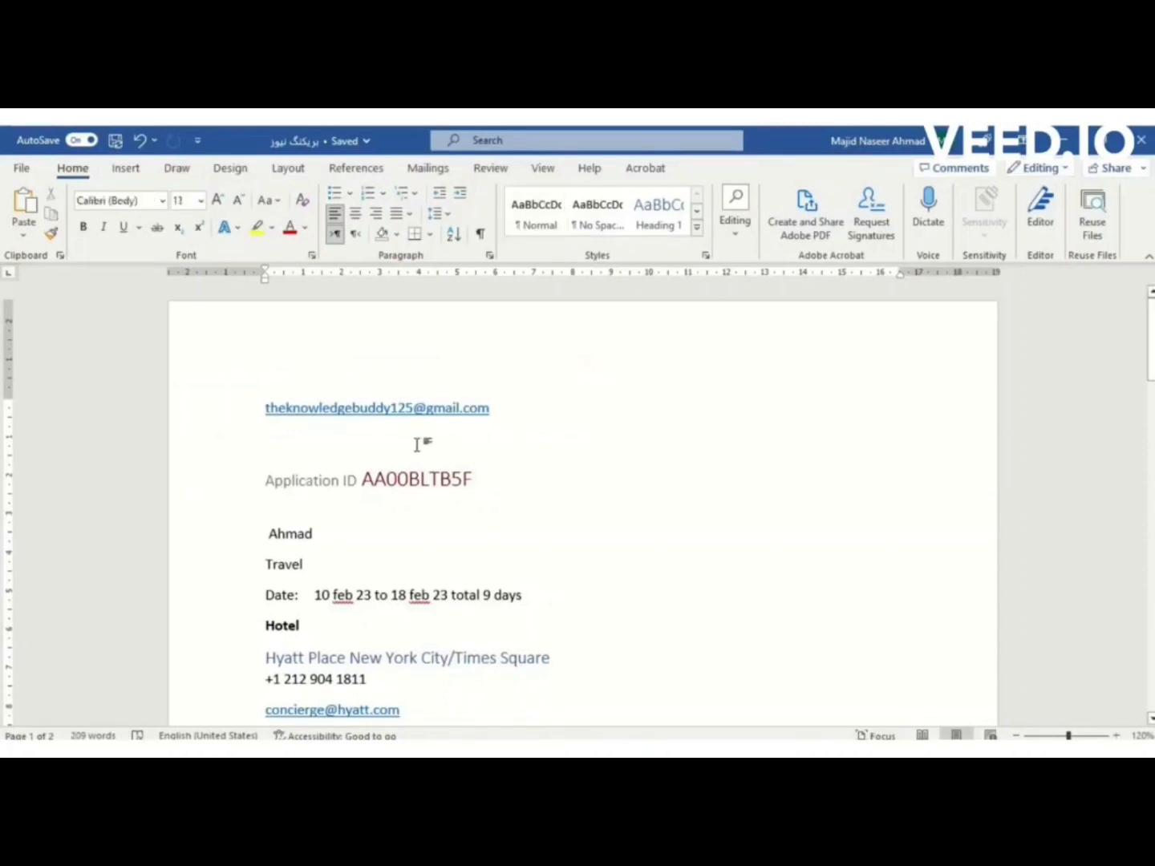
key("ctrl+v")
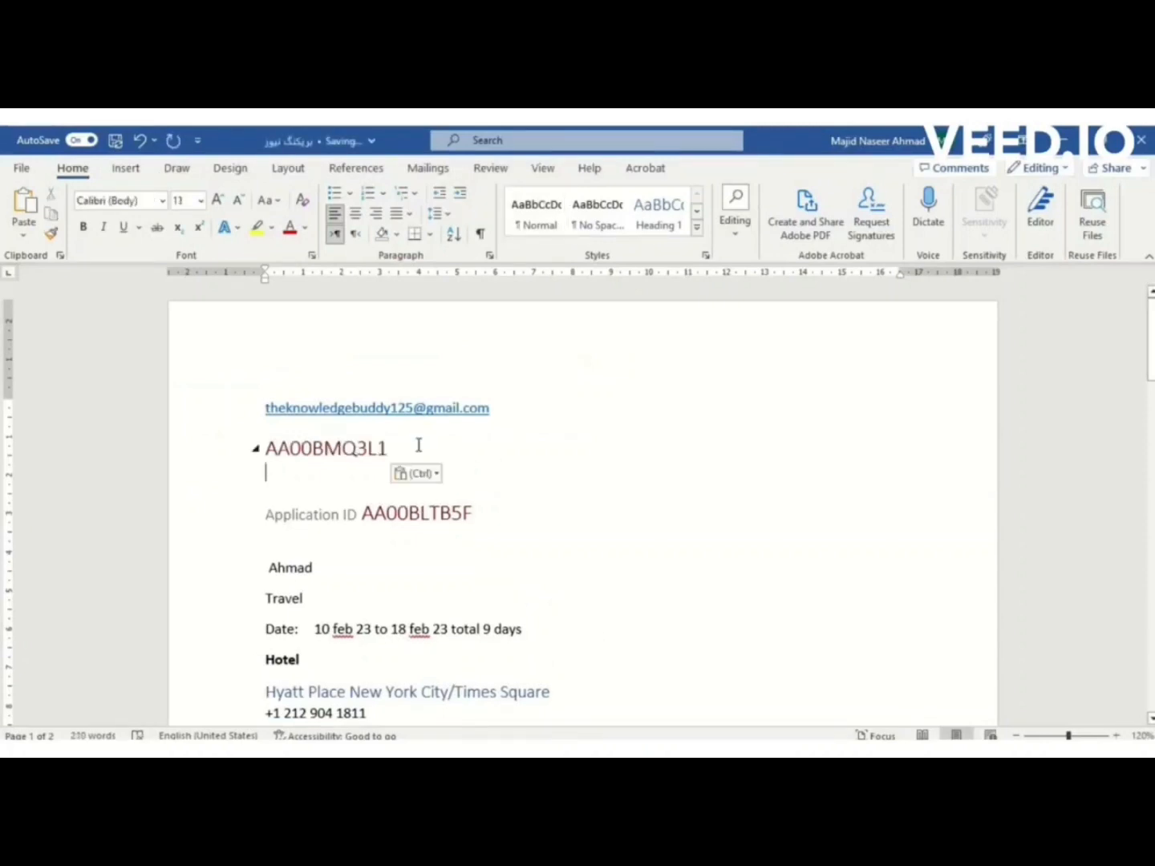
key("alt+Tab")
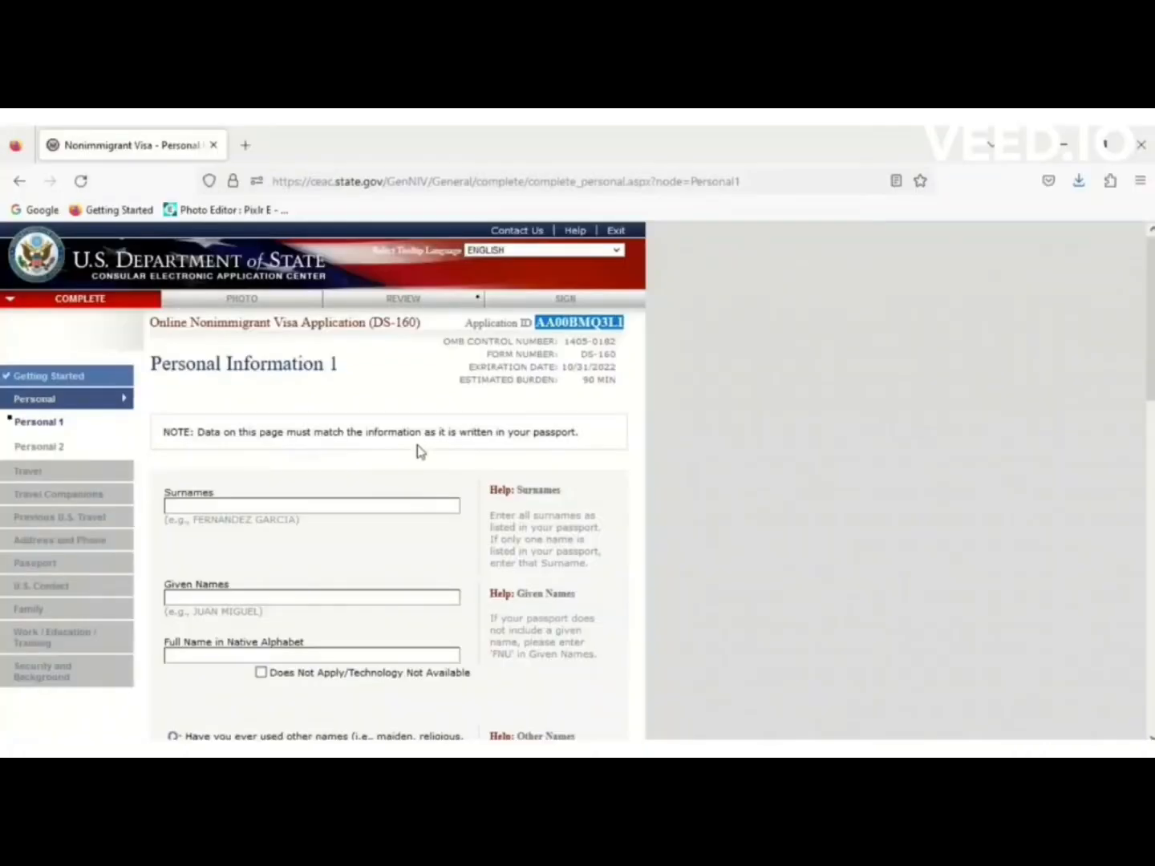
Enter the applicant's surname and given names.
left_click(336, 506)
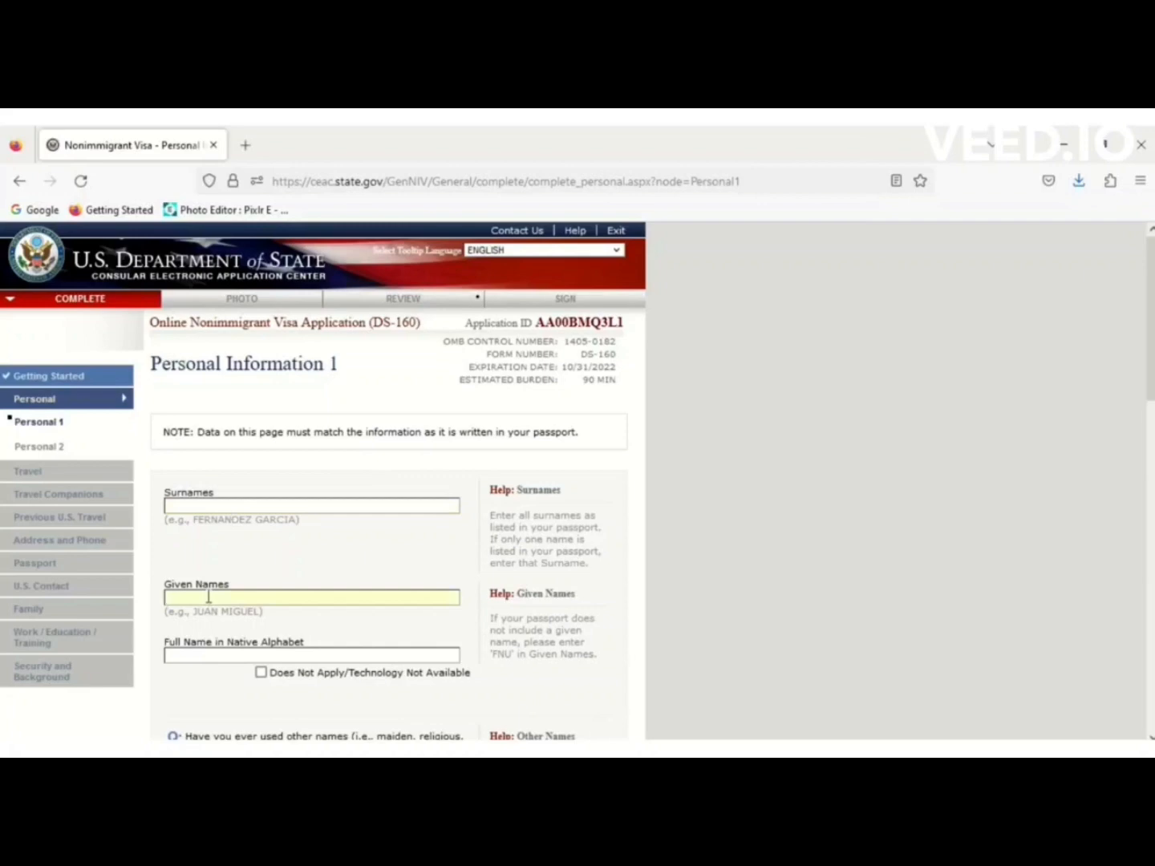
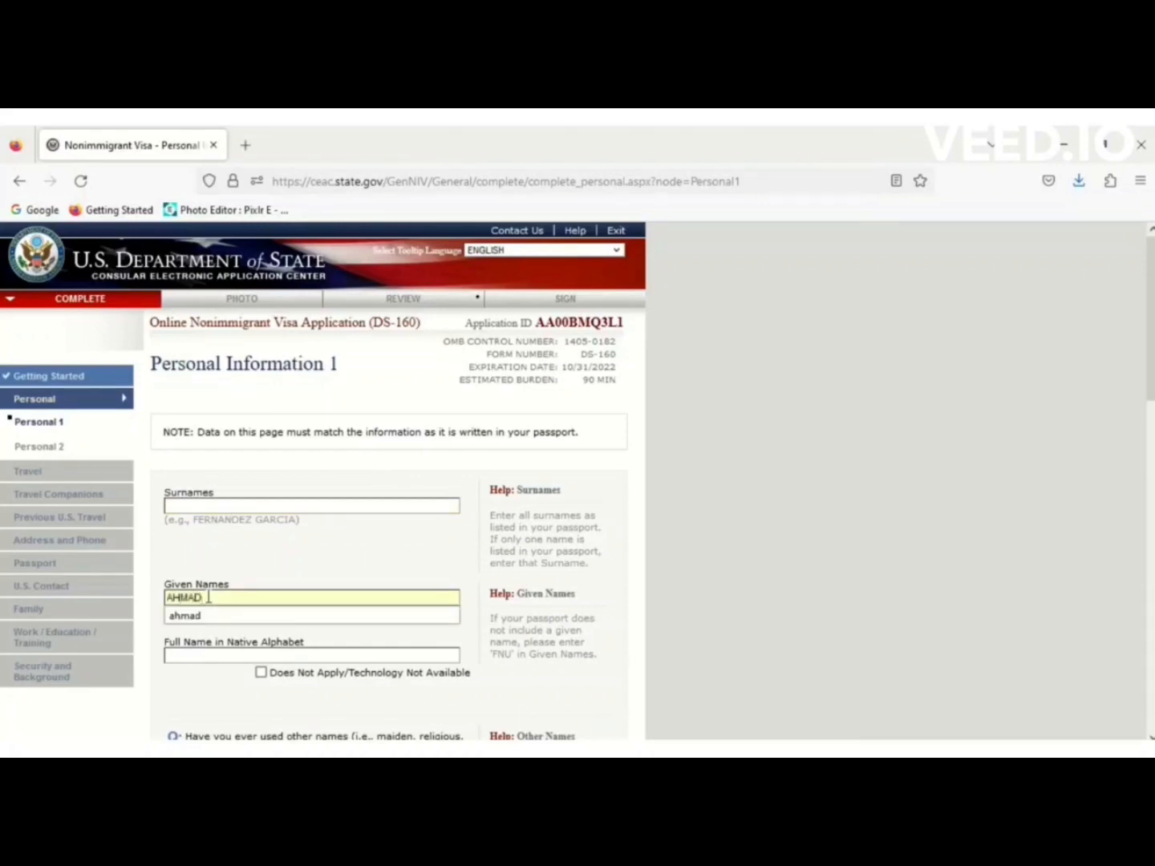
left_click(243, 507)
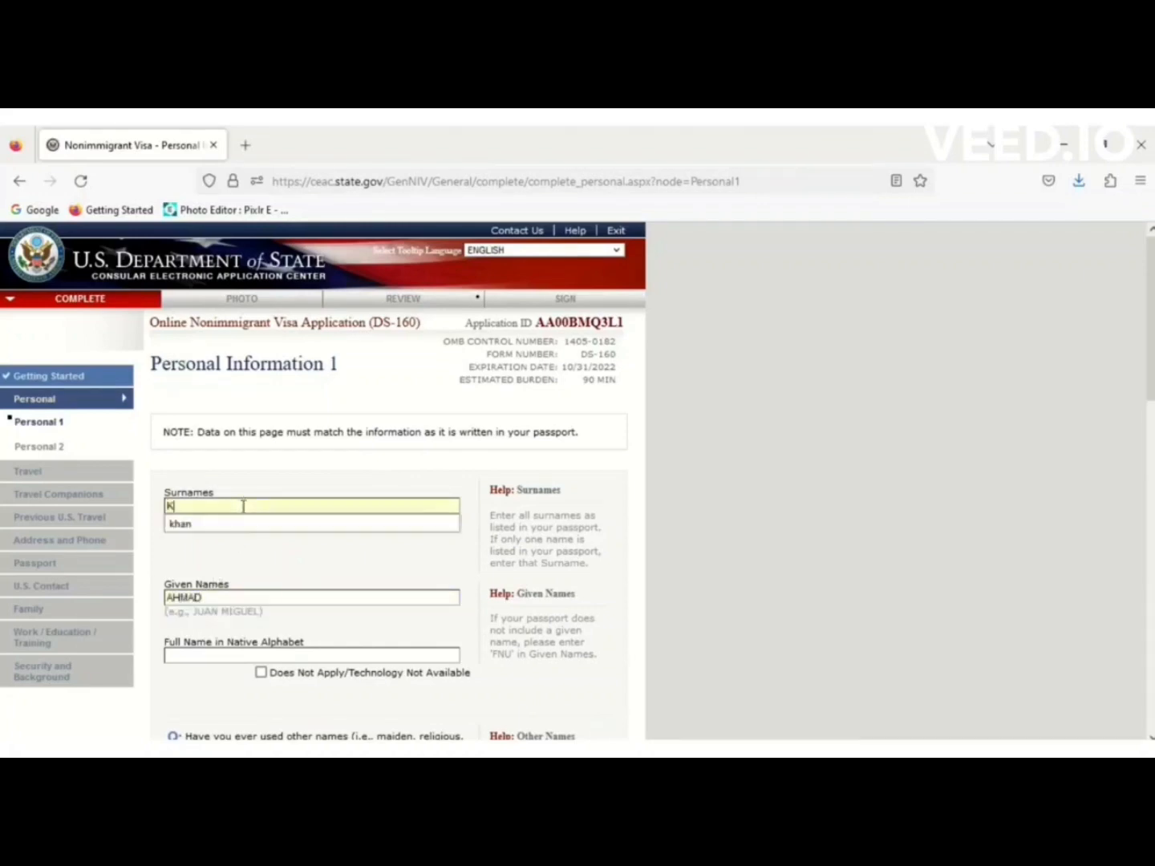
left_click(265, 564)
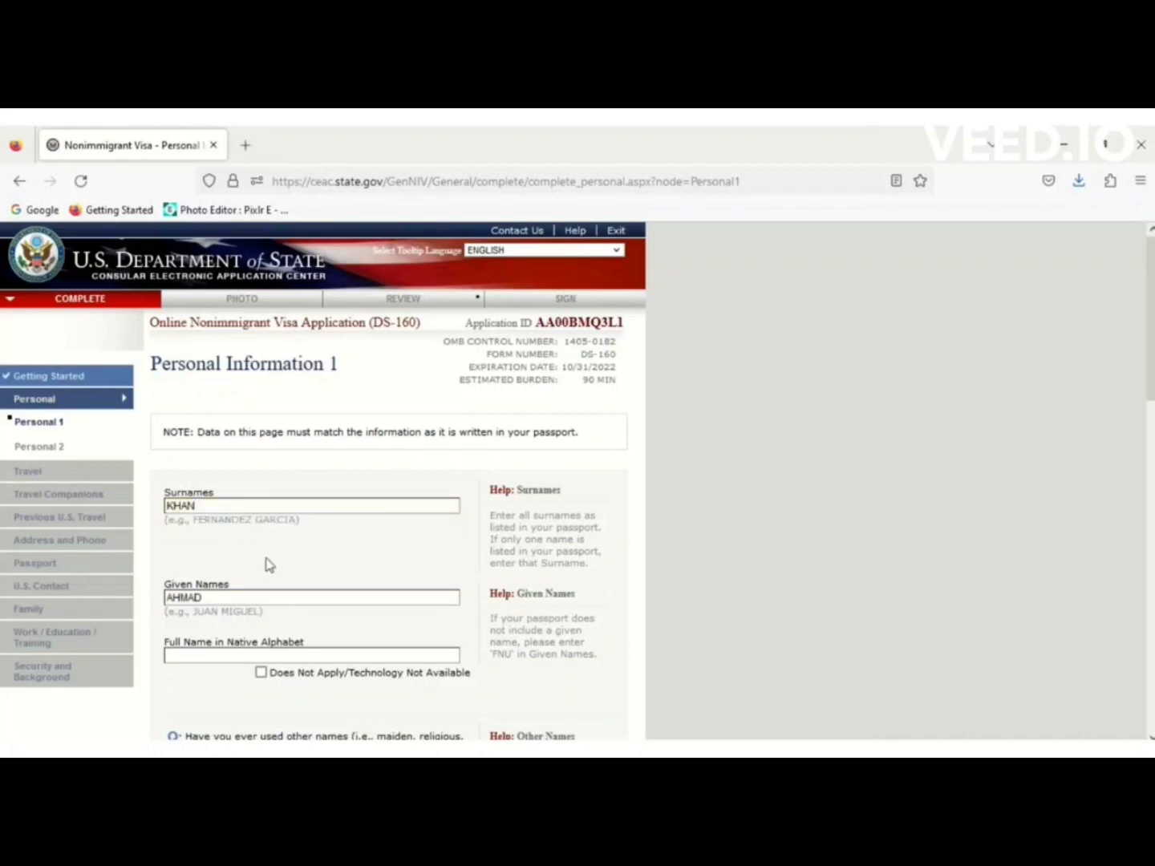
Mark the full name in native alphabet as Does Not Apply.
scroll(472, 412, "down", 3)
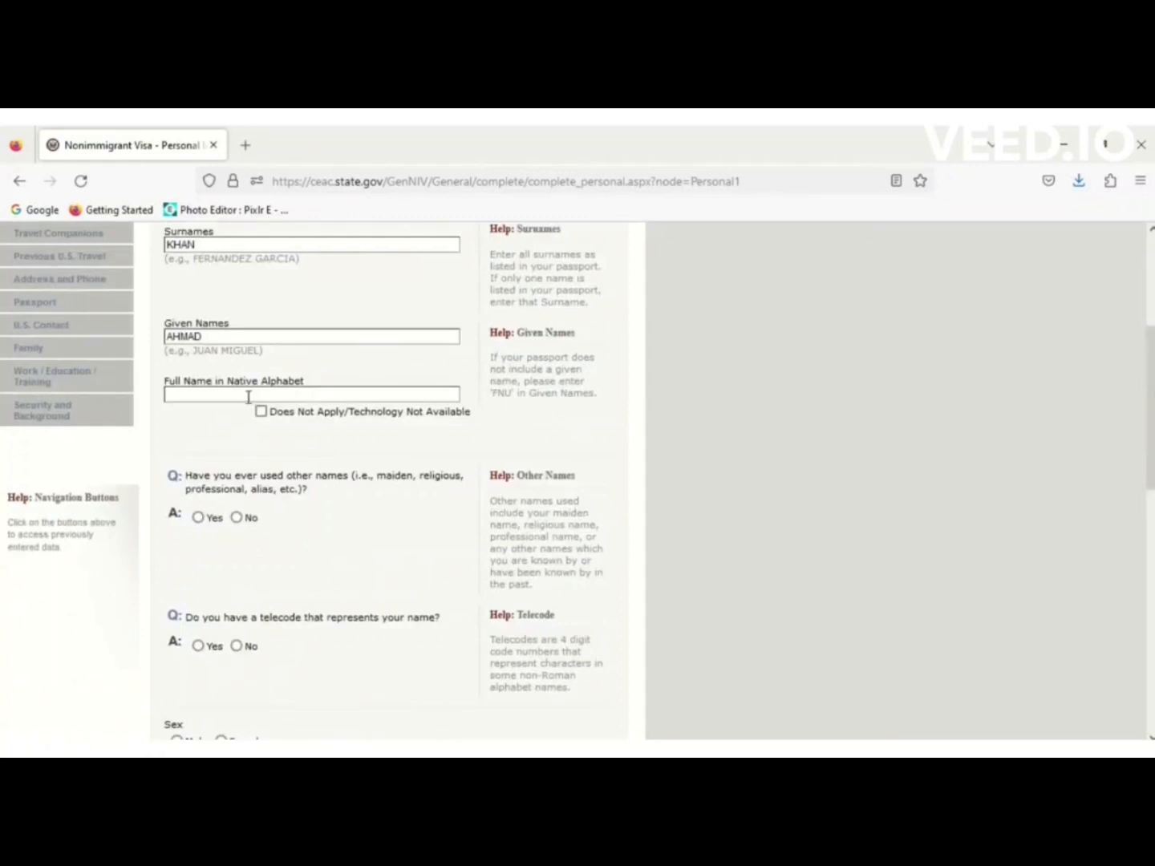
left_click(261, 412)
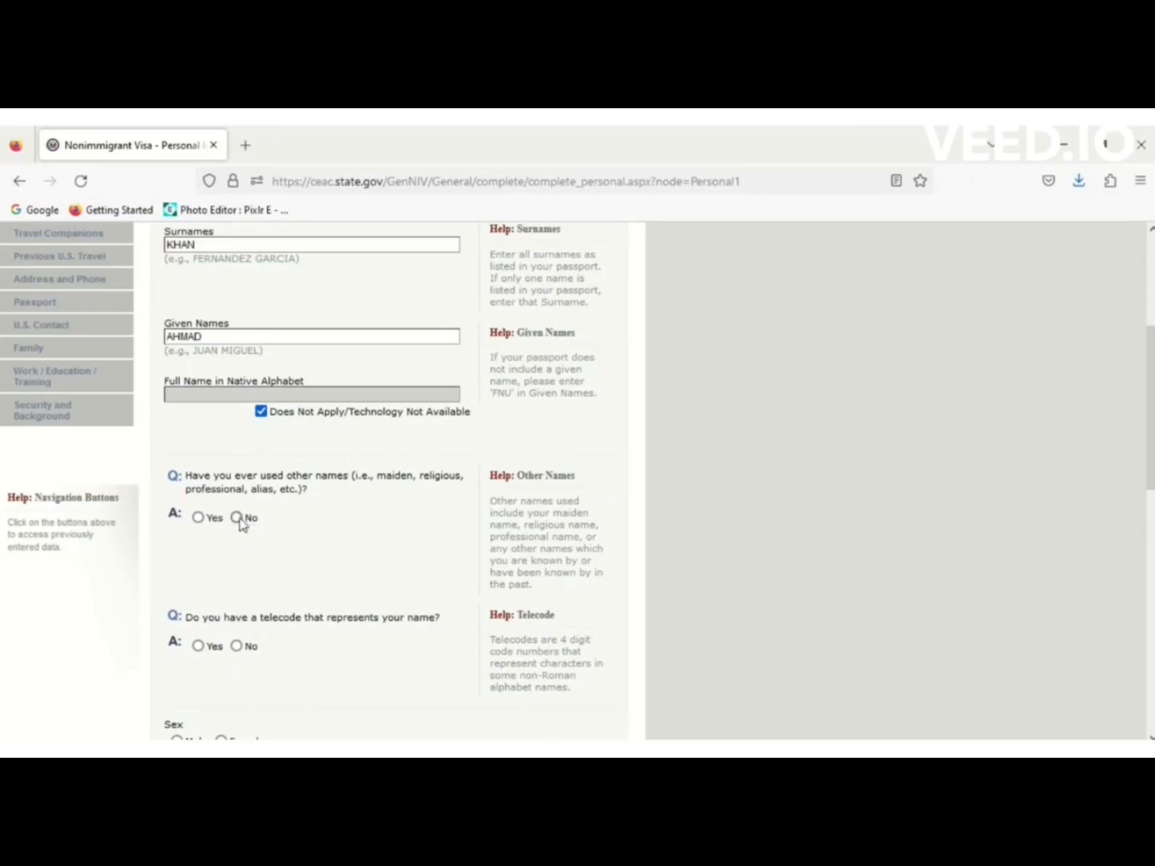
scroll(233, 561, "up", 3)
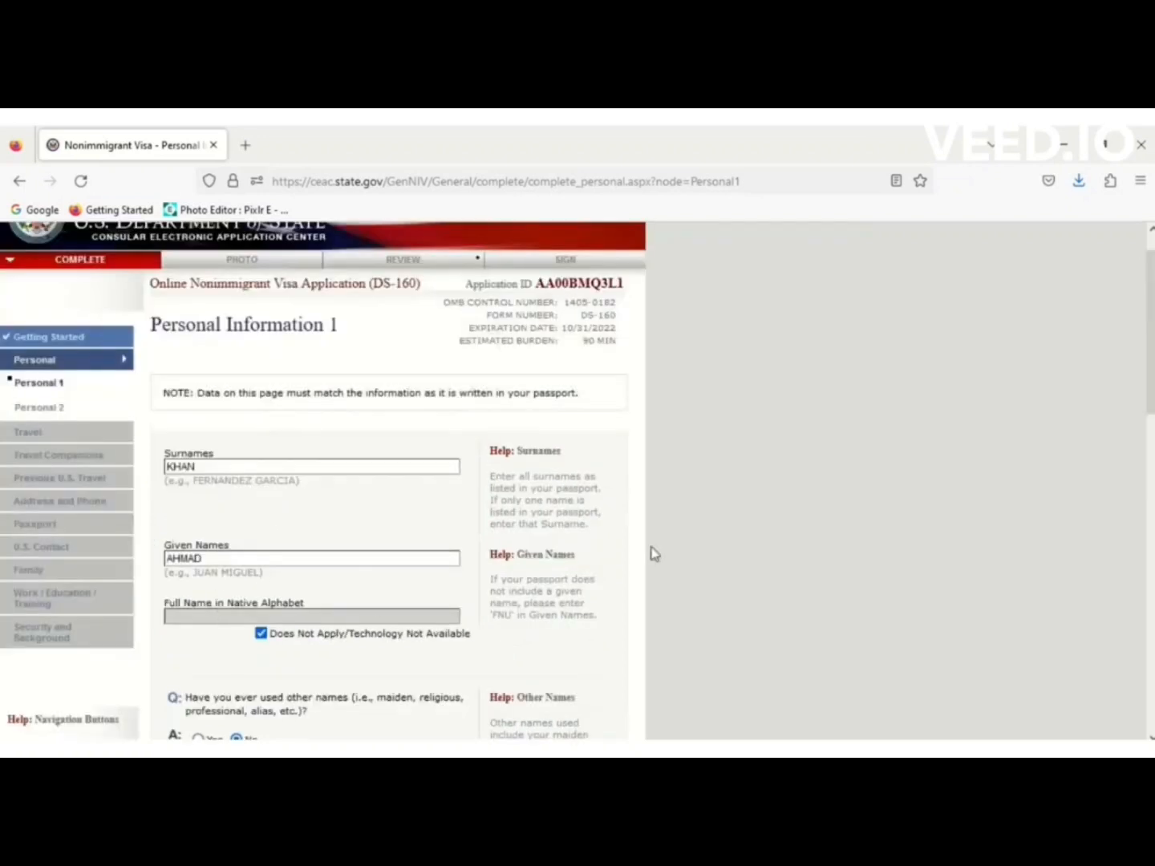
scroll(1152, 353, "down", 5)
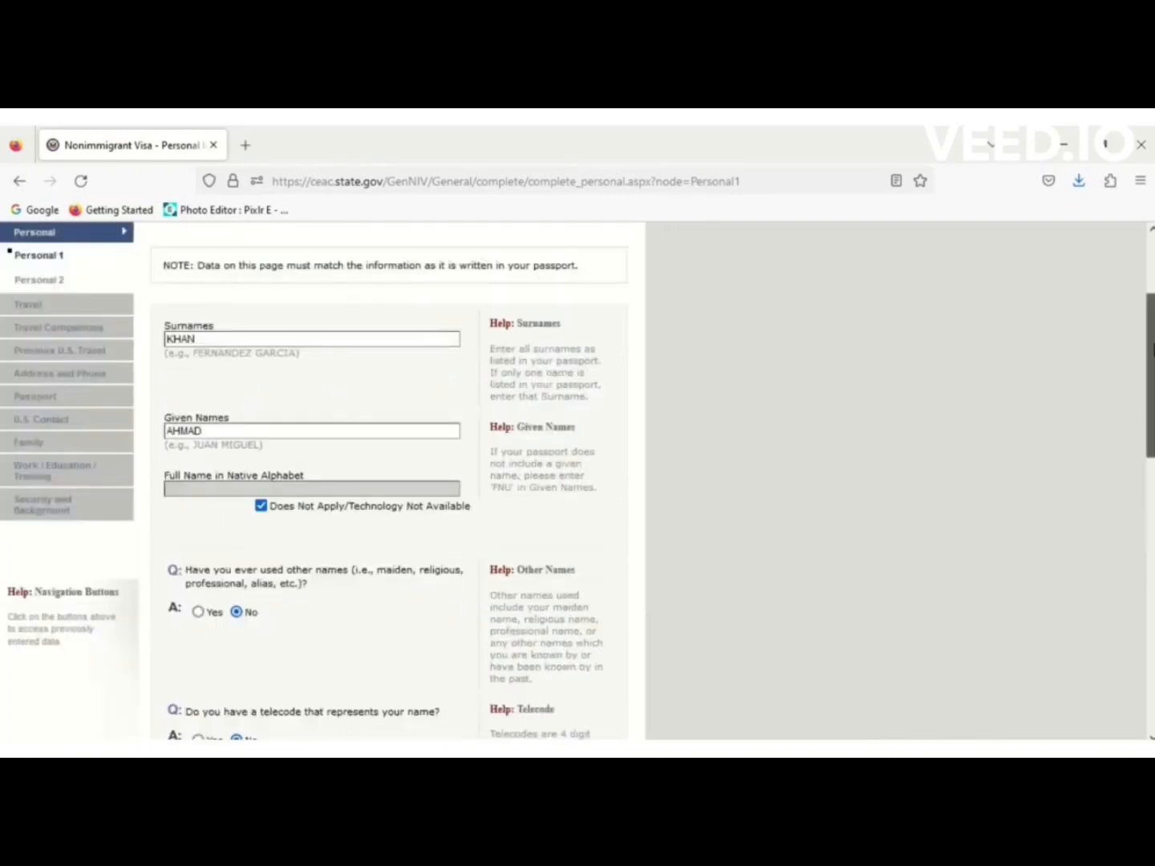
left_click_drag(1152, 351, 1152, 511)
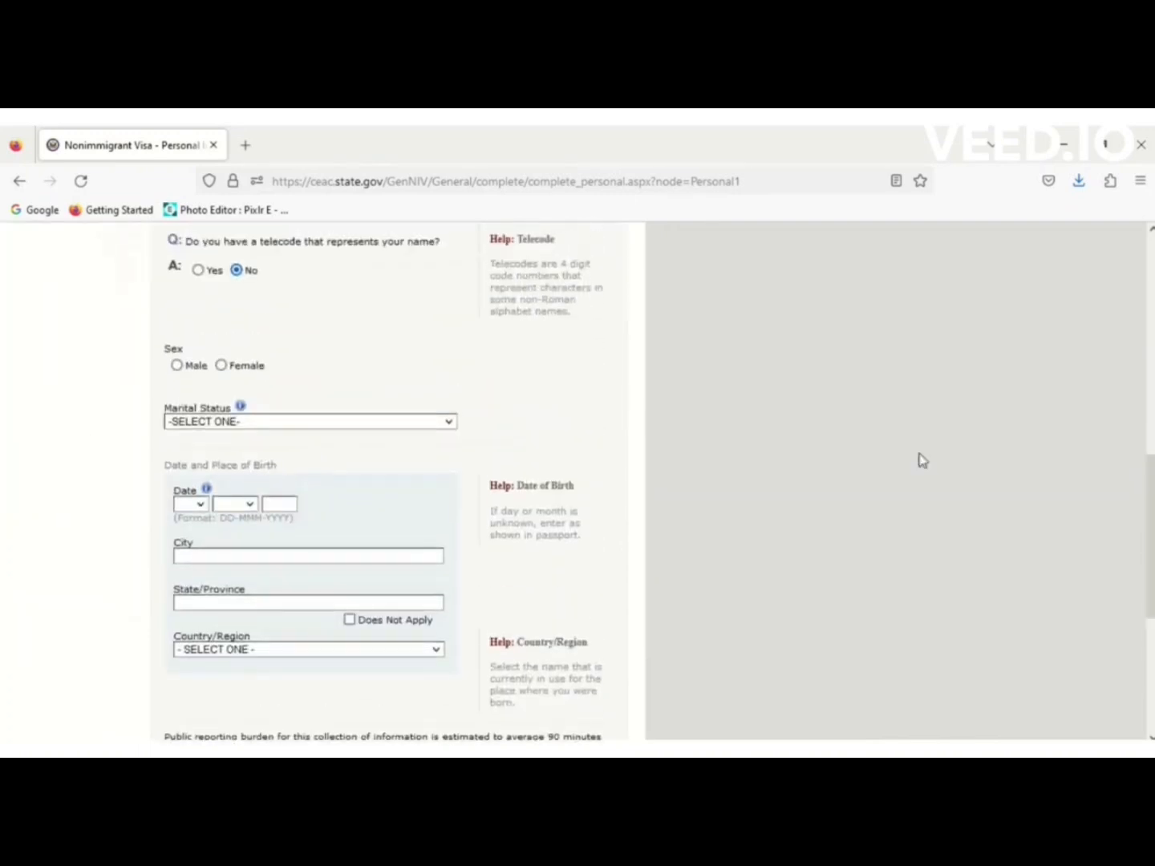
Set sex to Male, marital status to SINGLE, and date of birth to 01 JAN 1990.
left_click(177, 366)
left_click(227, 422)
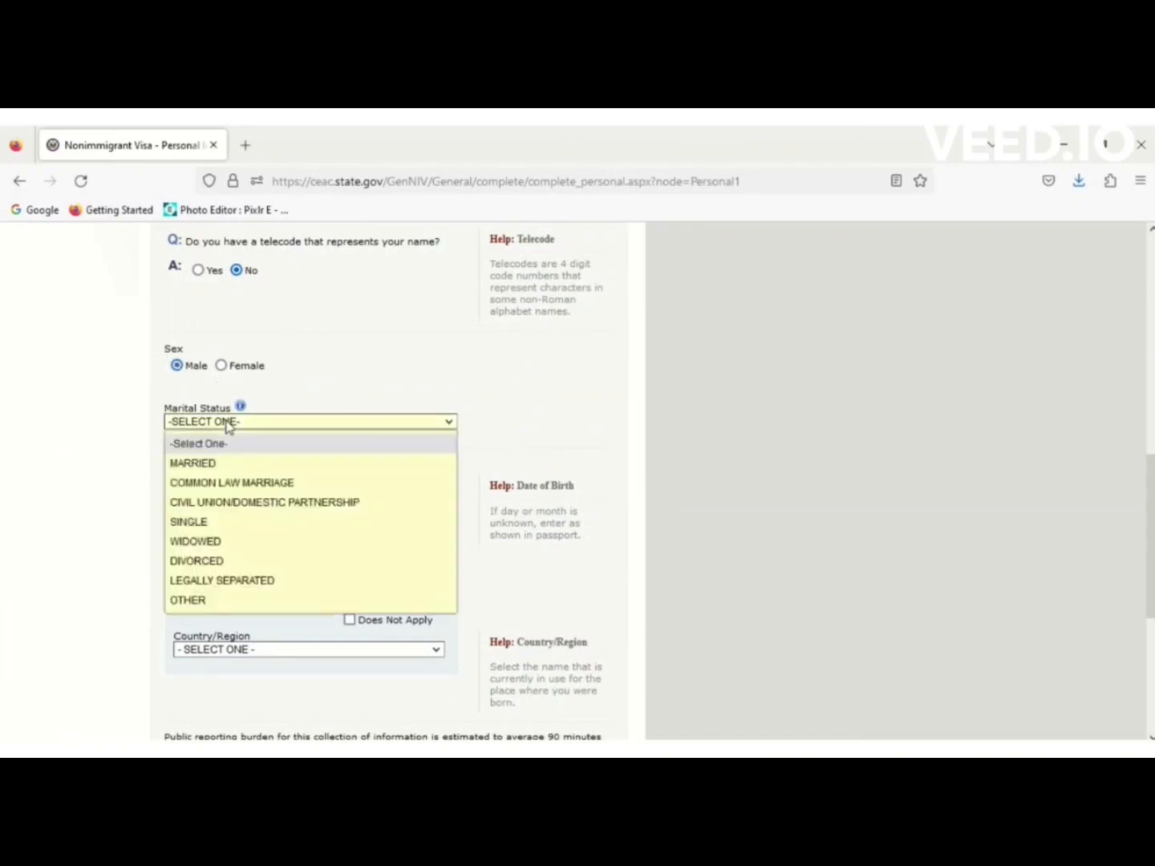
left_click(215, 524)
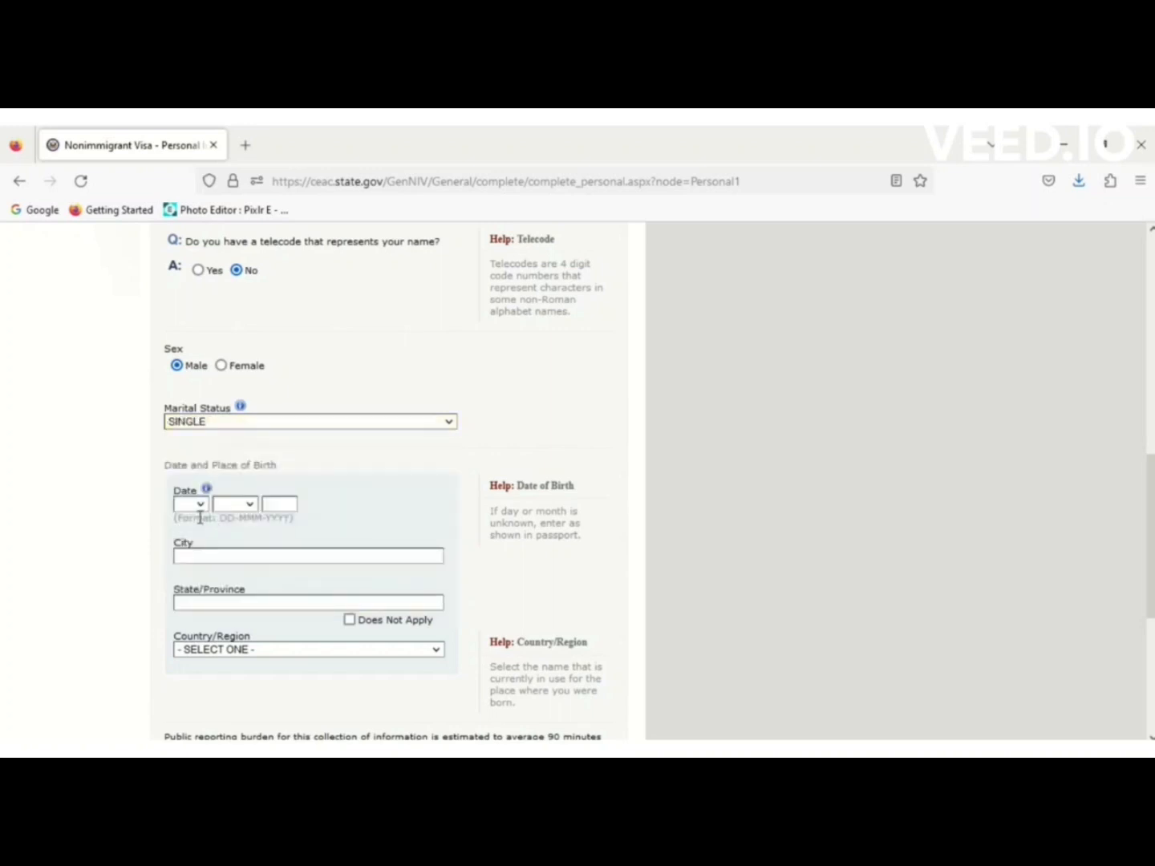
left_click(207, 503)
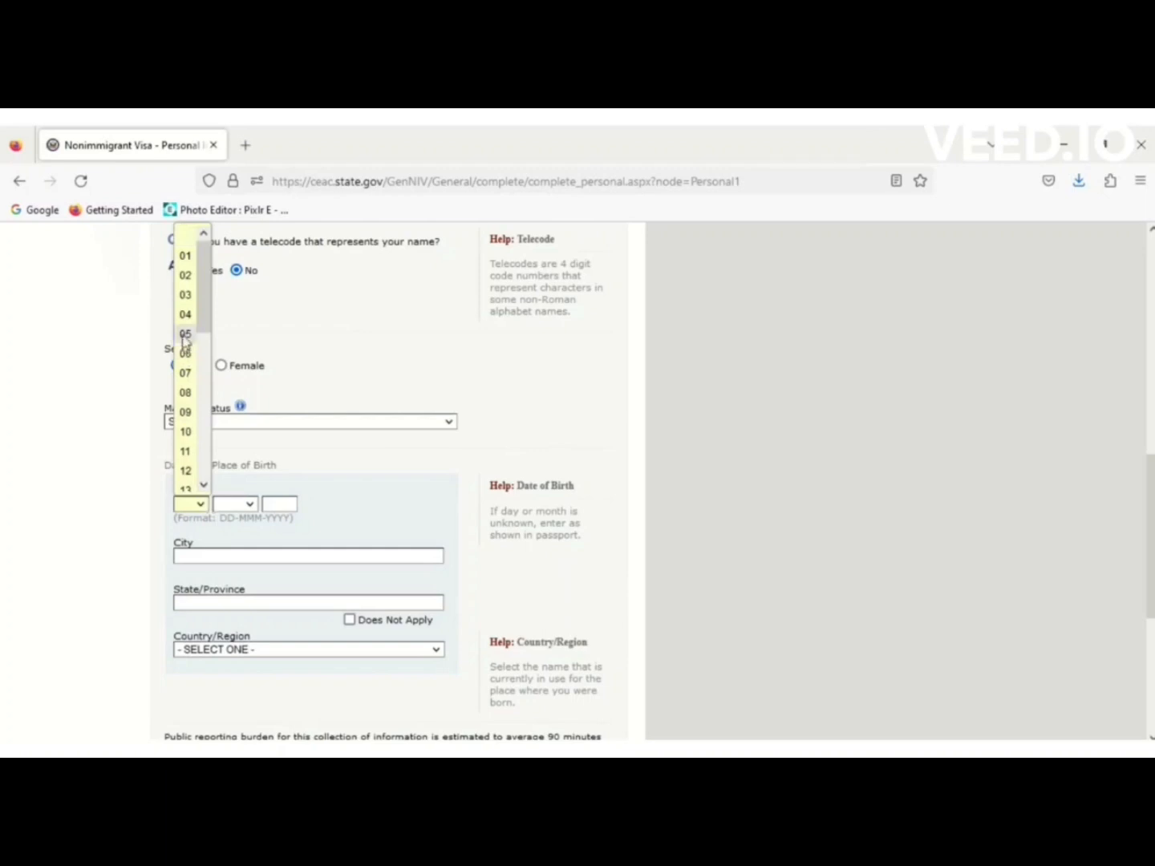
left_click(185, 257)
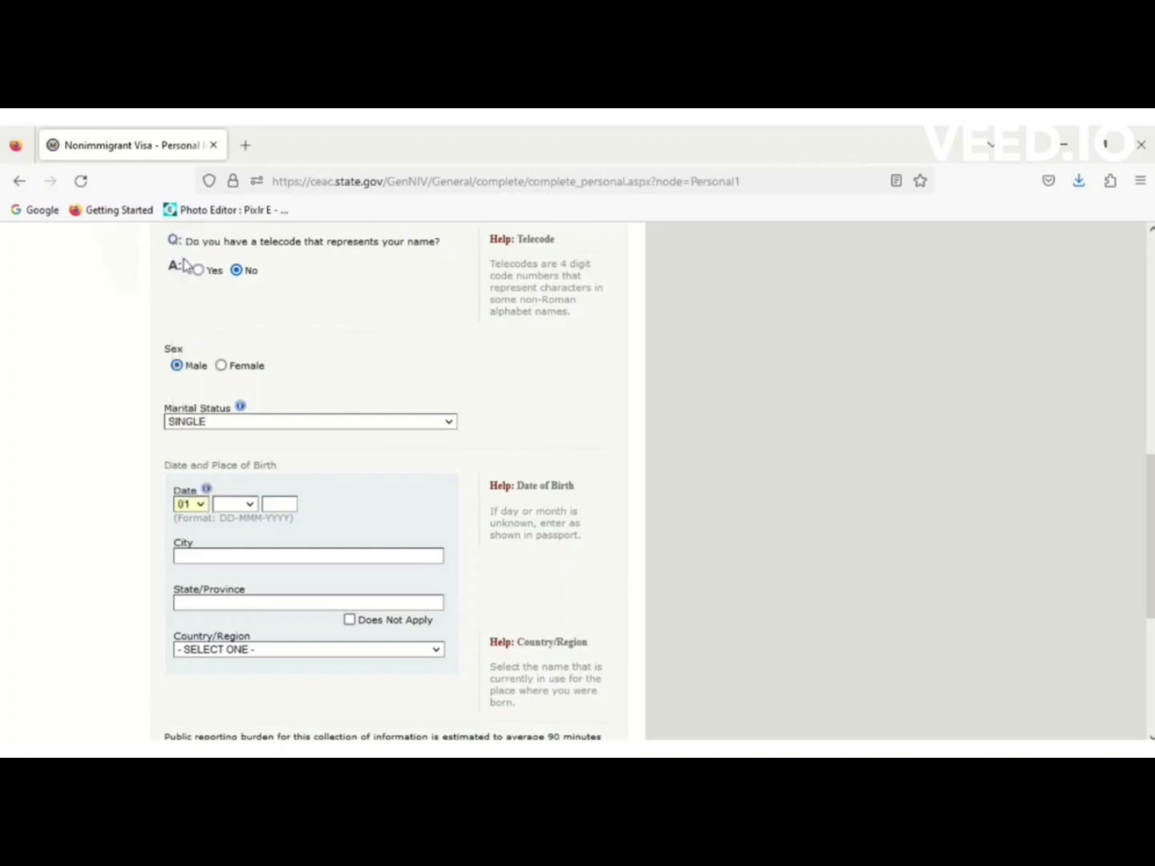
left_click(236, 505)
left_click(227, 266)
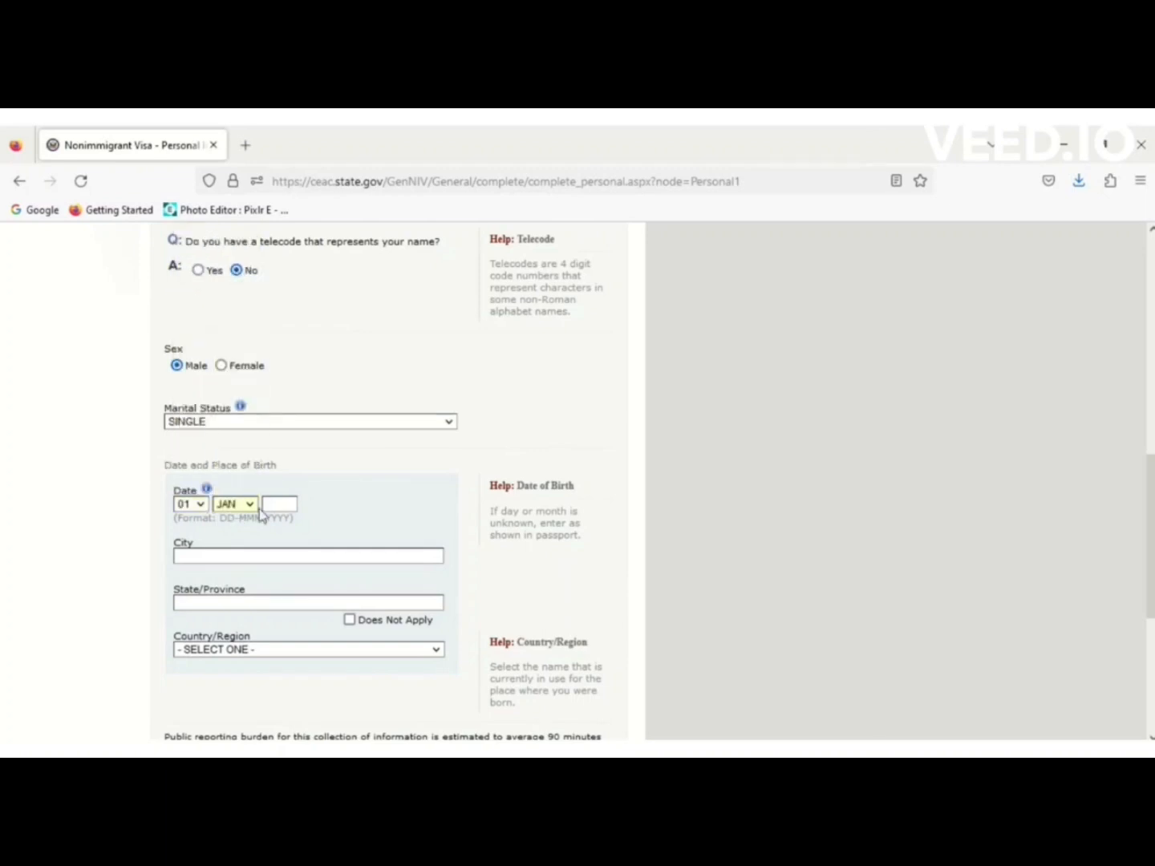
type("1990")
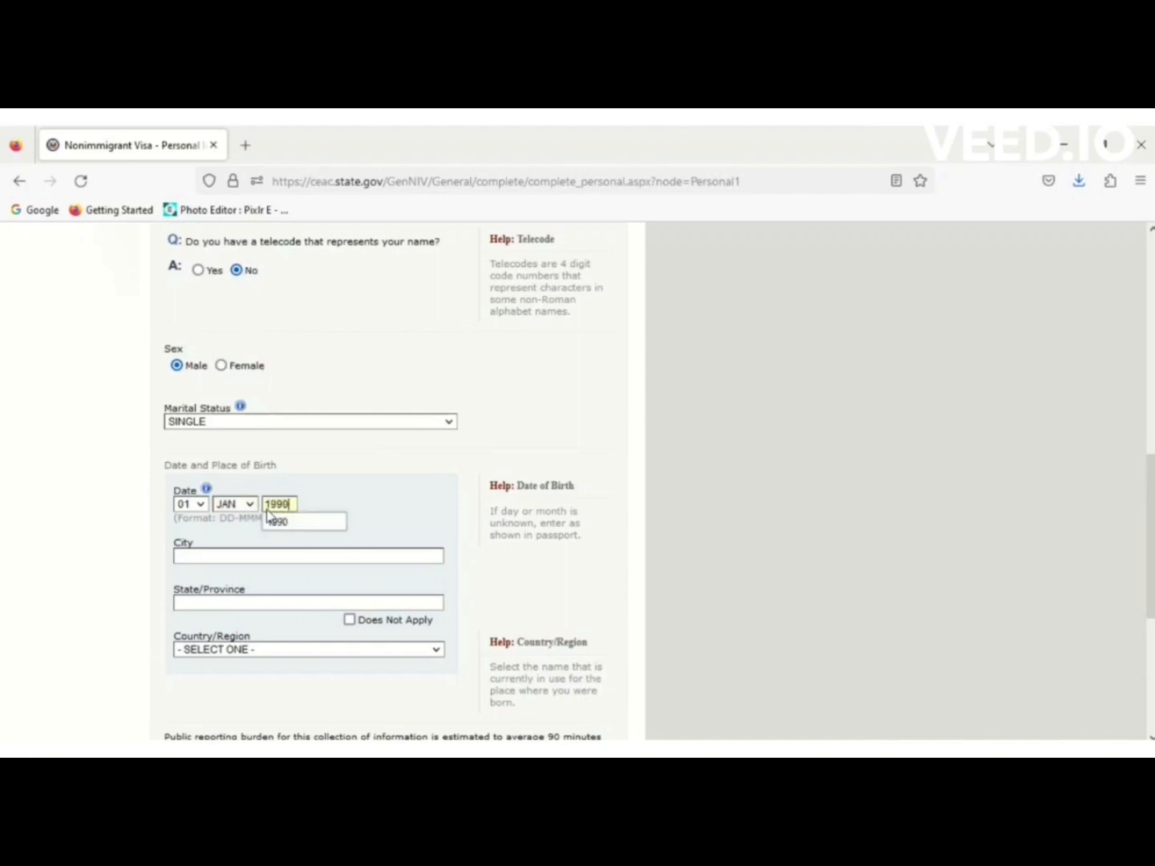
left_click(214, 559)
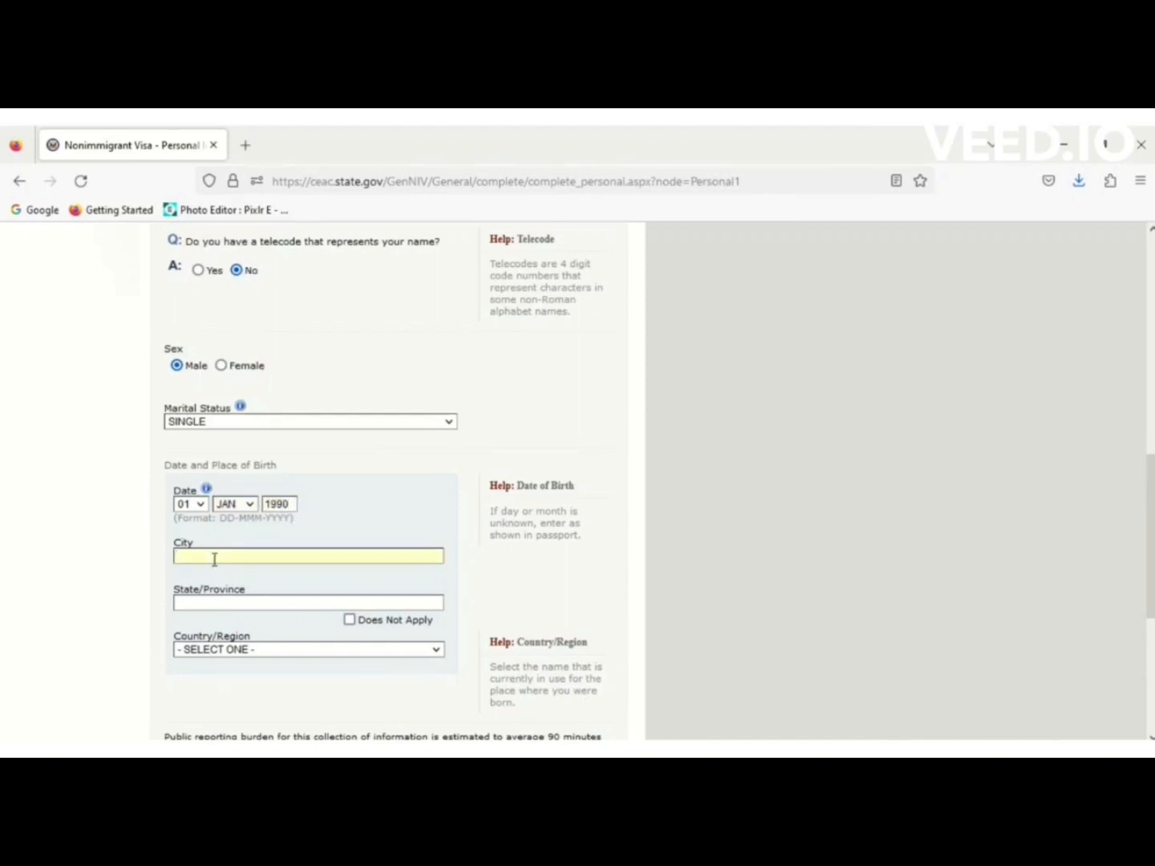
Set birthplace to ISLAMABAD, PAKISTAN with state/province marked Does Not Apply.
type("ISLAMABAD")
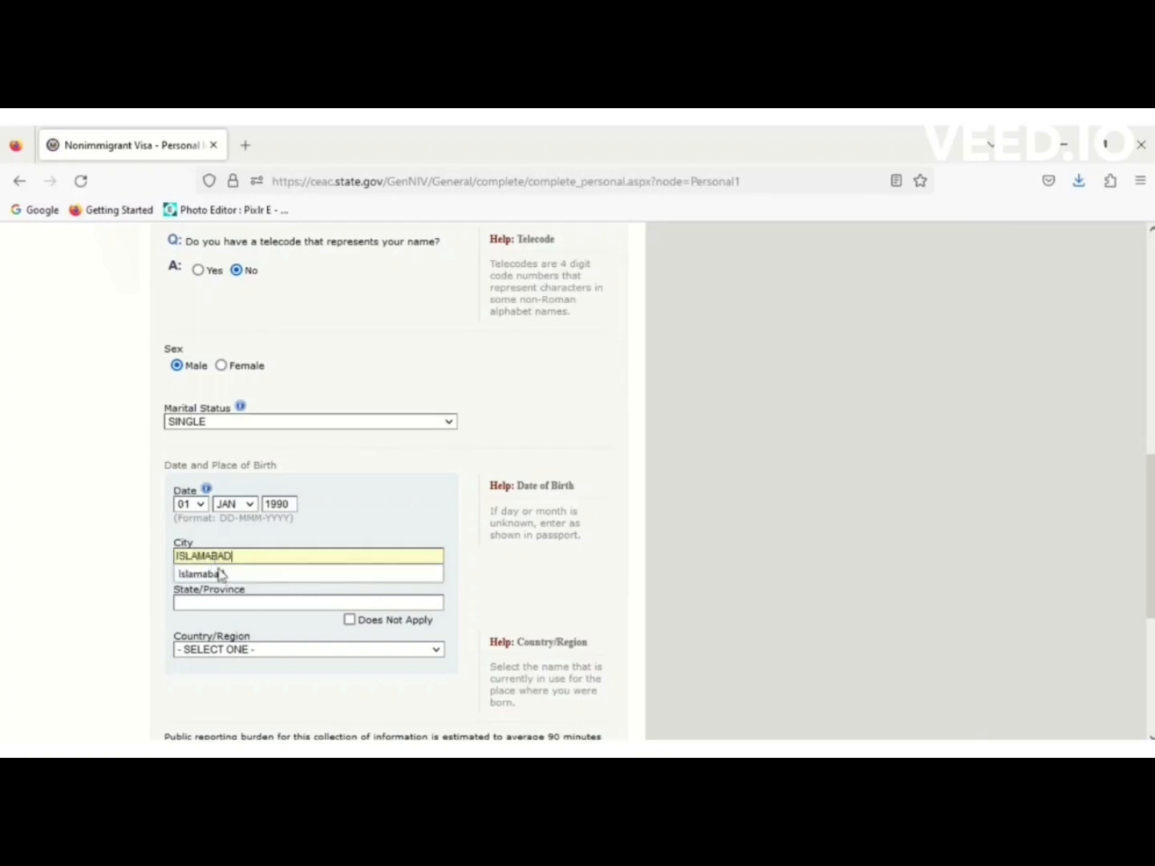
left_click(263, 604)
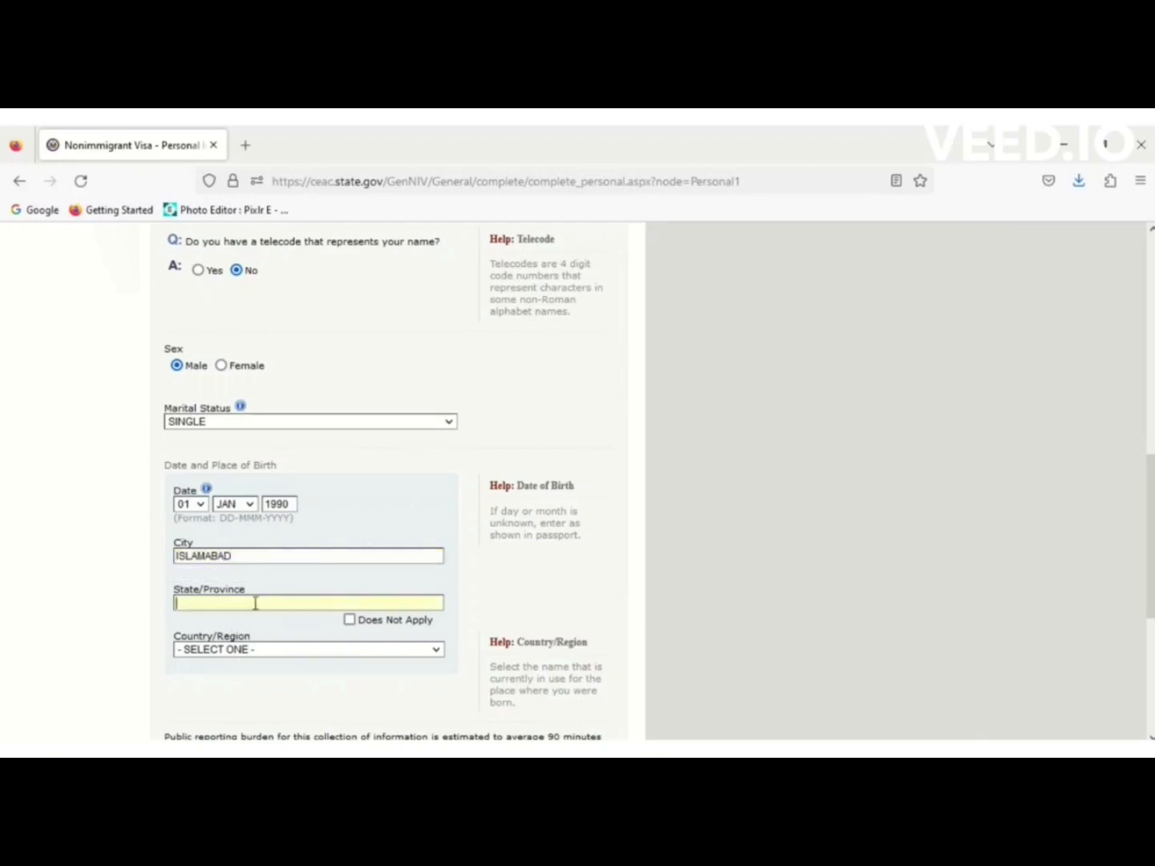
left_click(350, 620)
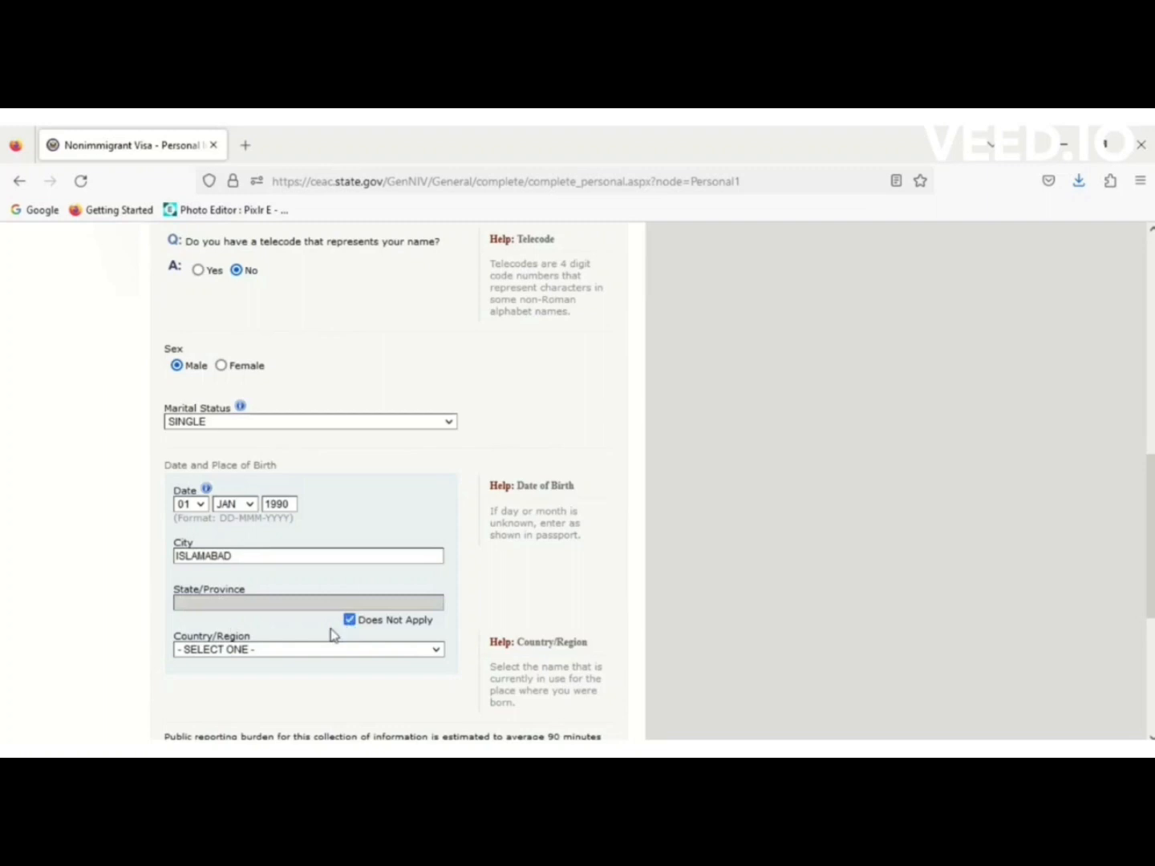
left_click(272, 650)
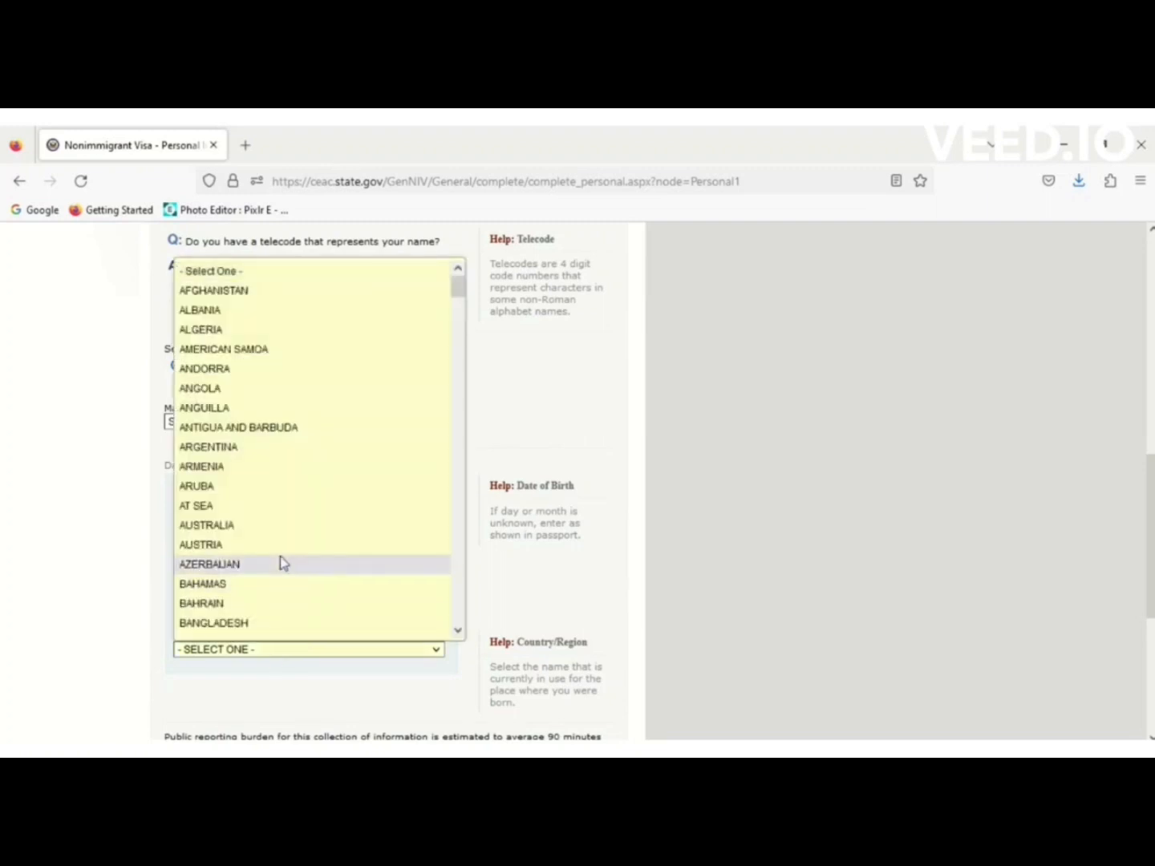
key("p")
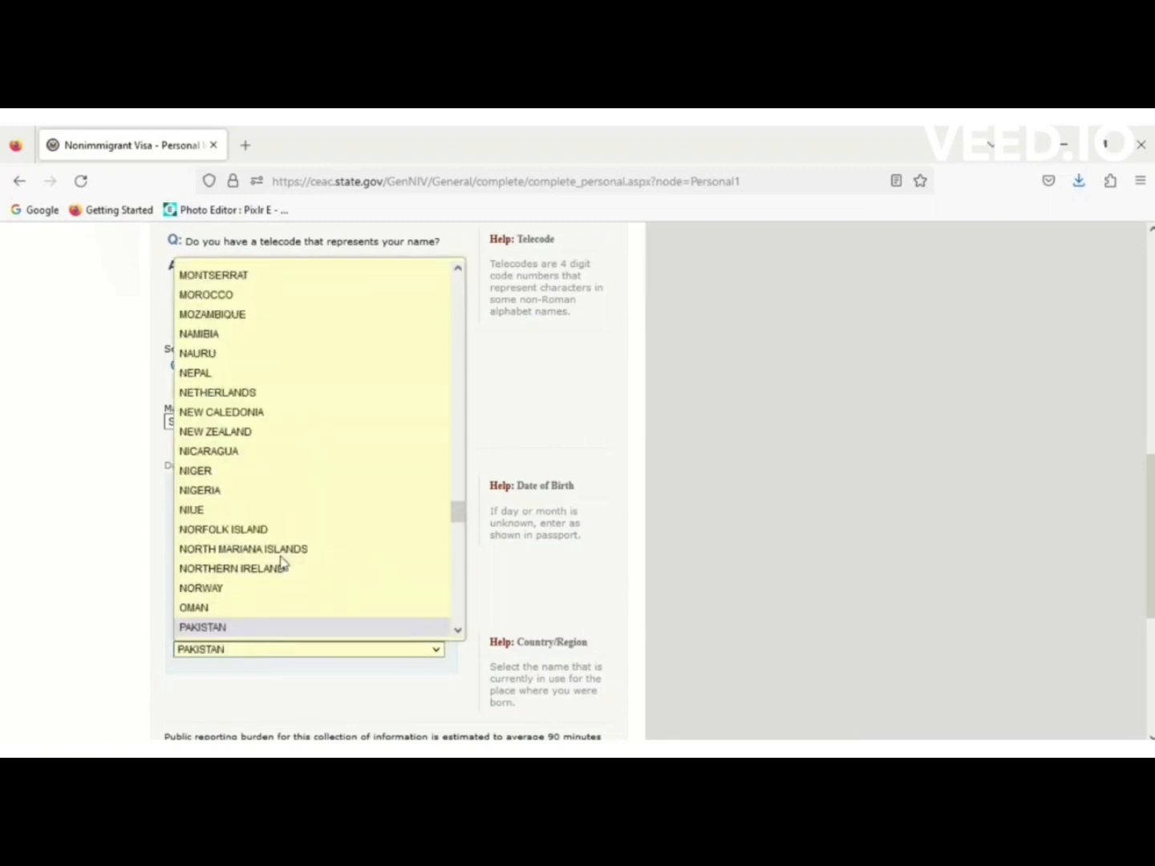
left_click(245, 628)
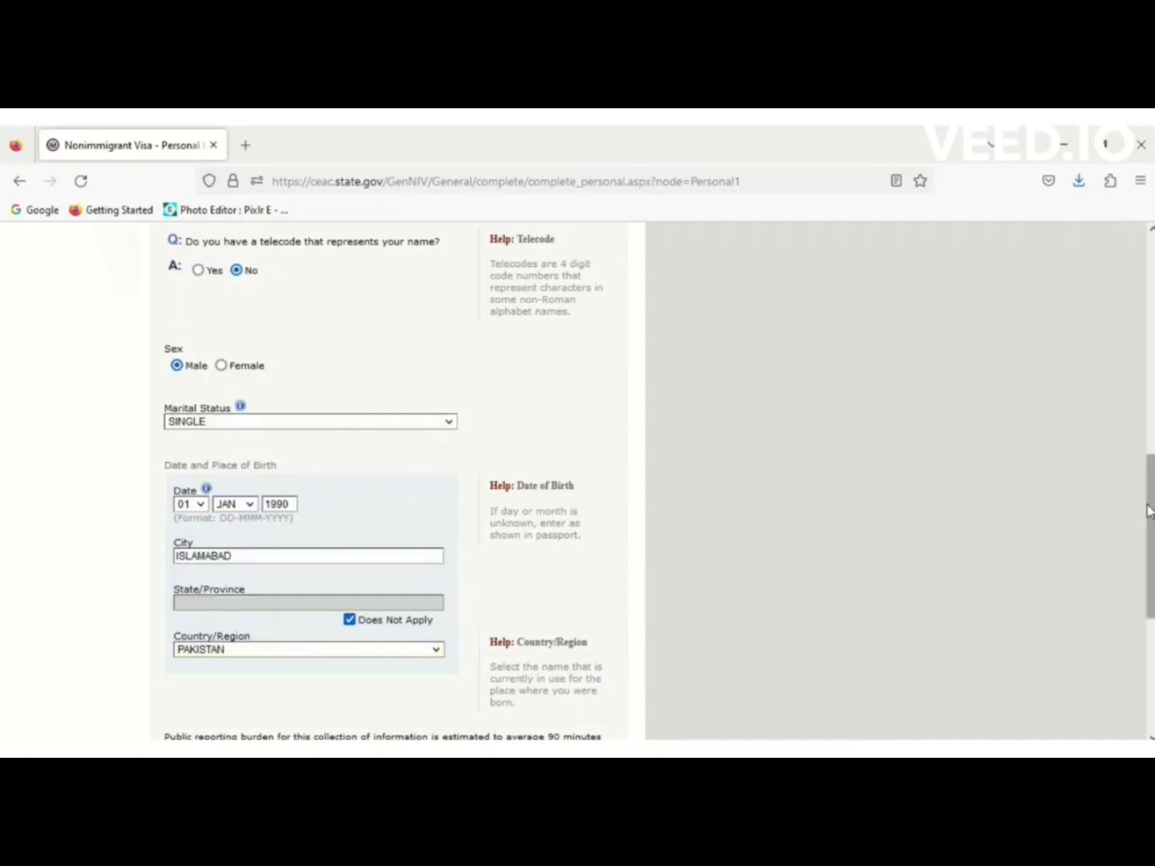
scroll(436, 627, "down", 5)
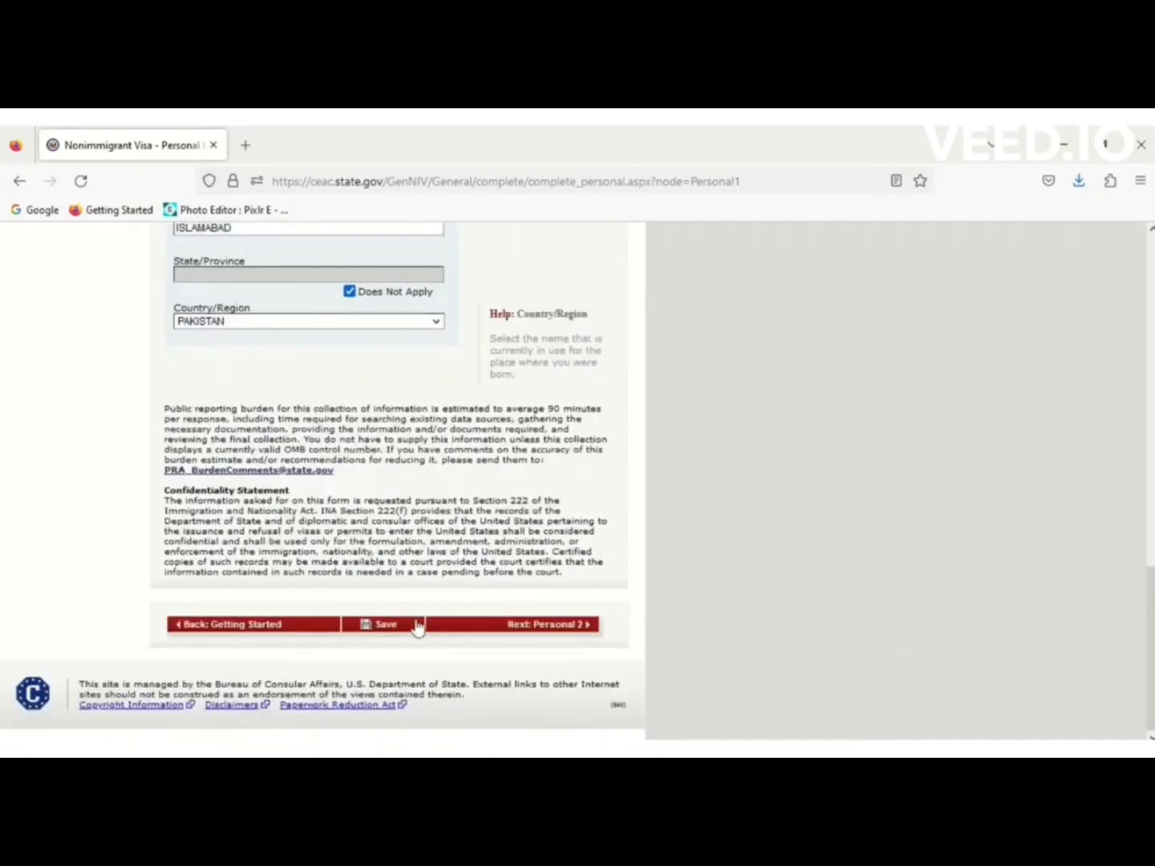
Save the Personal Information 1 answers and go on to Personal 2.
left_click(413, 625)
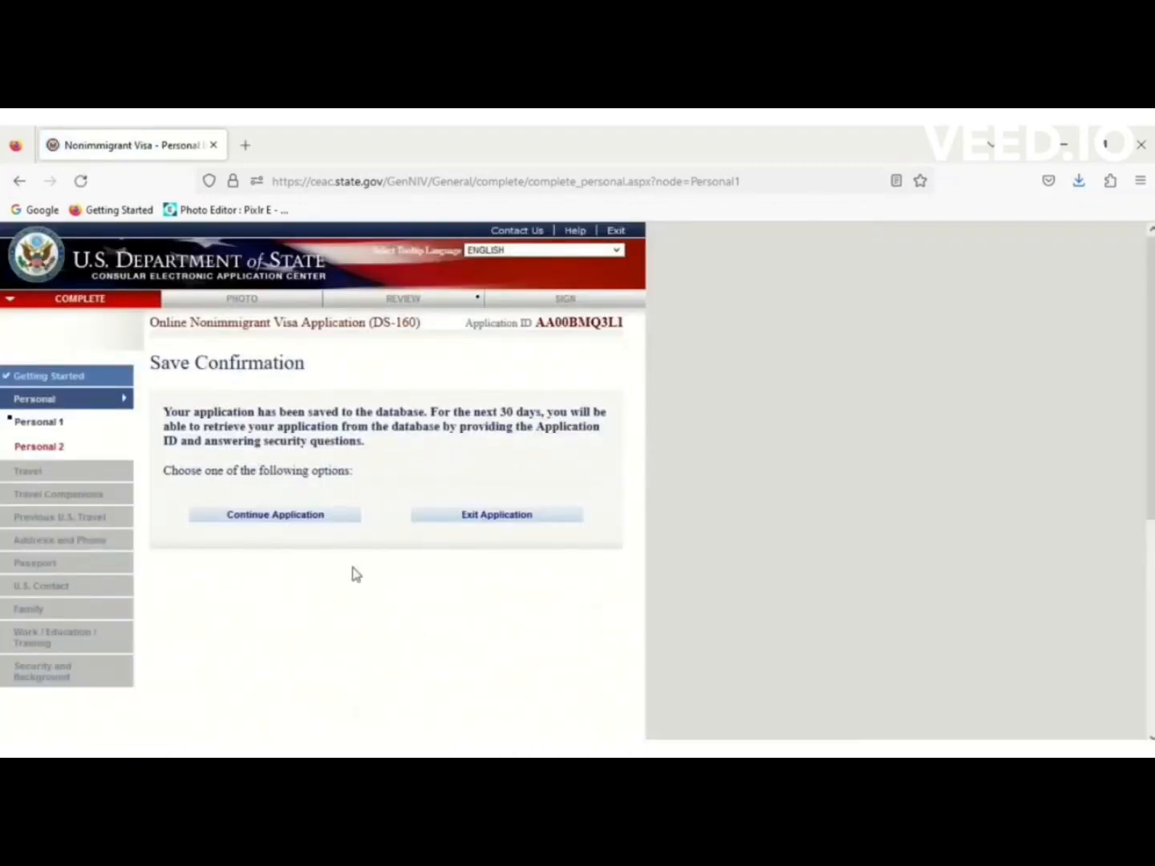
left_click(278, 521)
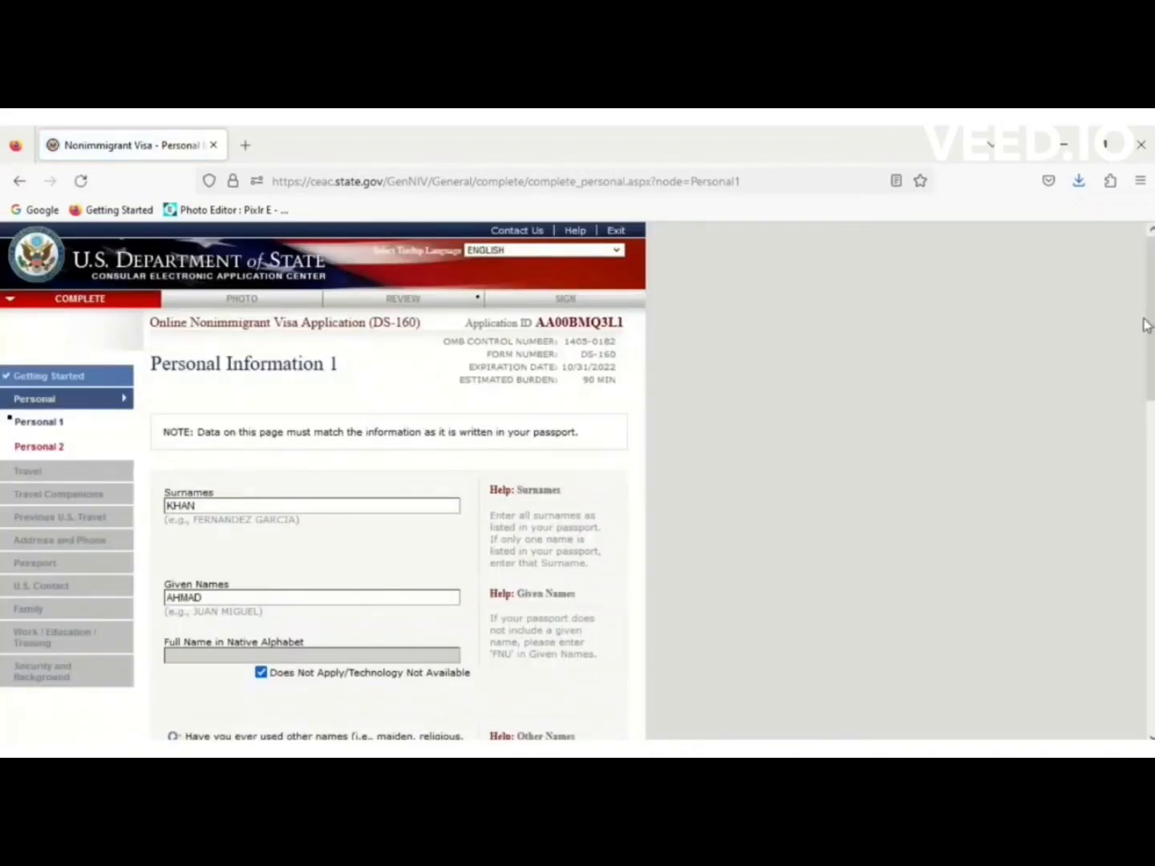
left_click_drag(1146, 325, 1147, 655)
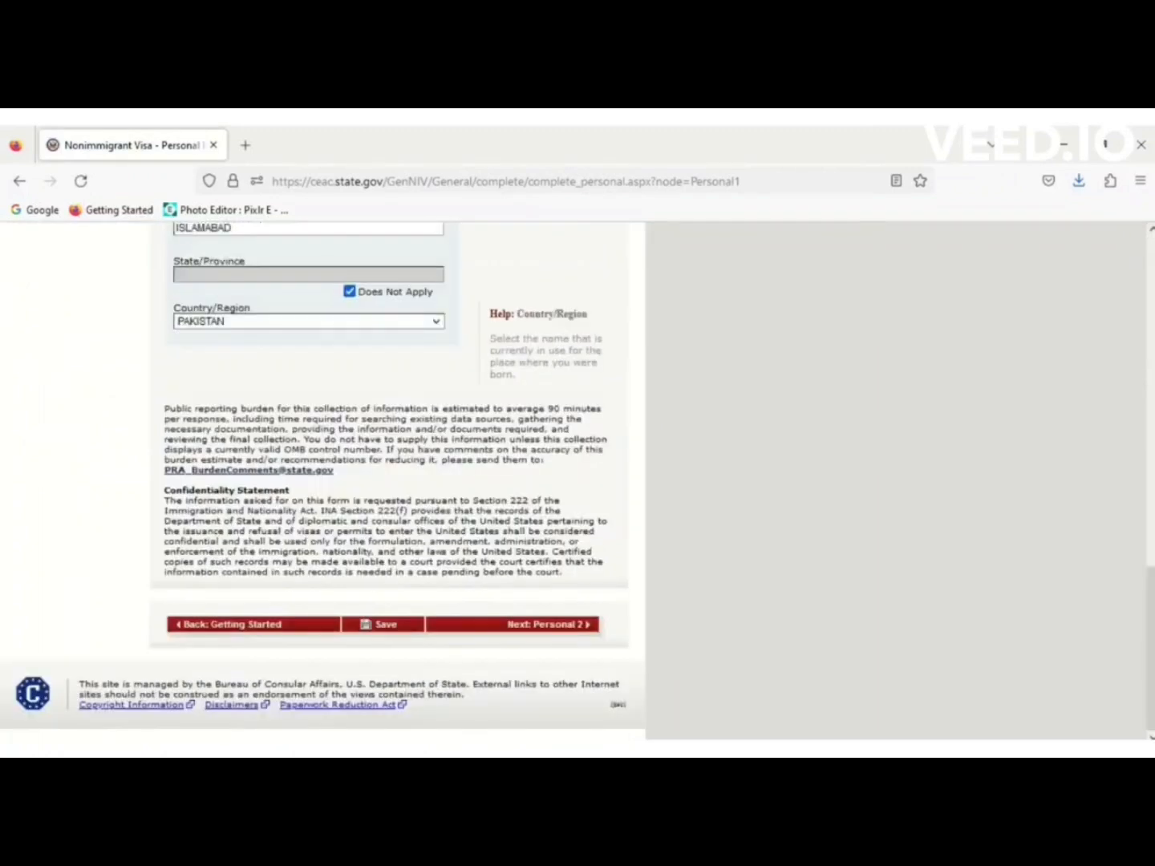
left_click(575, 632)
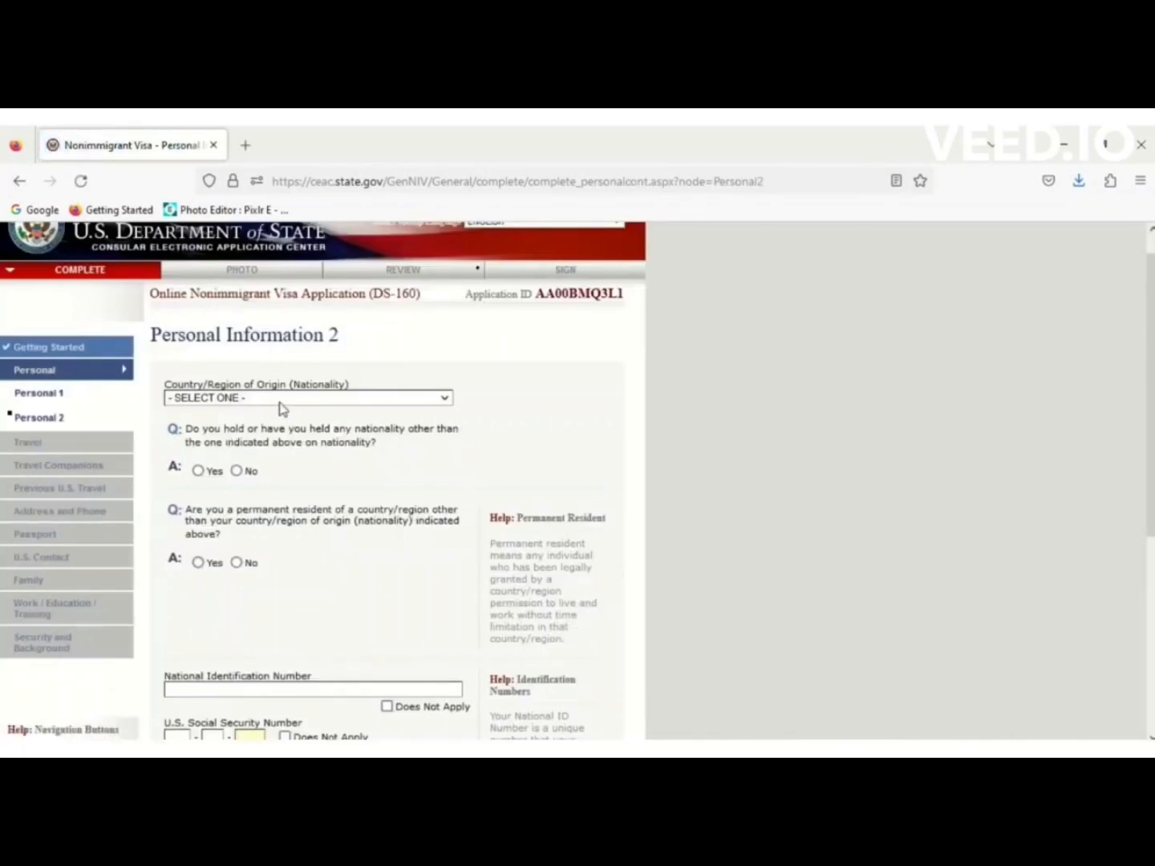
Set nationality to PAKISTAN and answer No to holding another nationality.
left_click(280, 401)
type("pak")
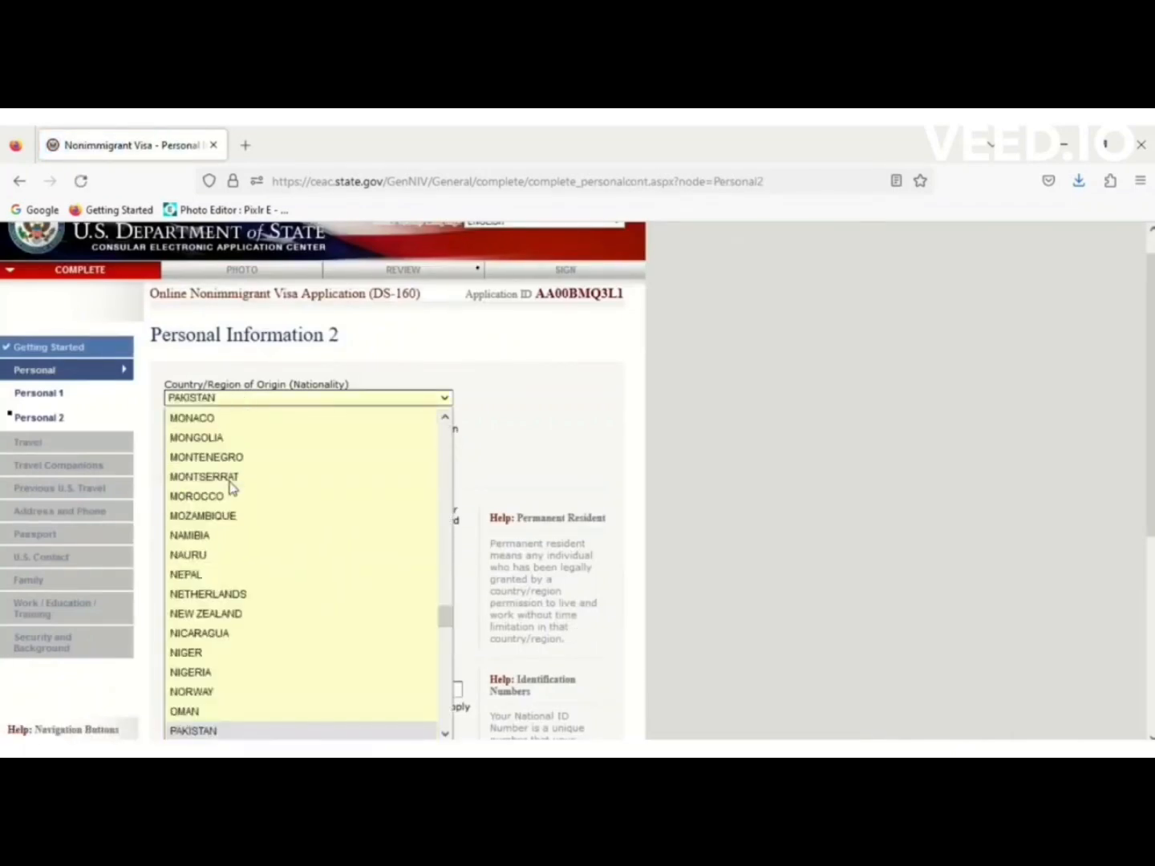
key("Down")
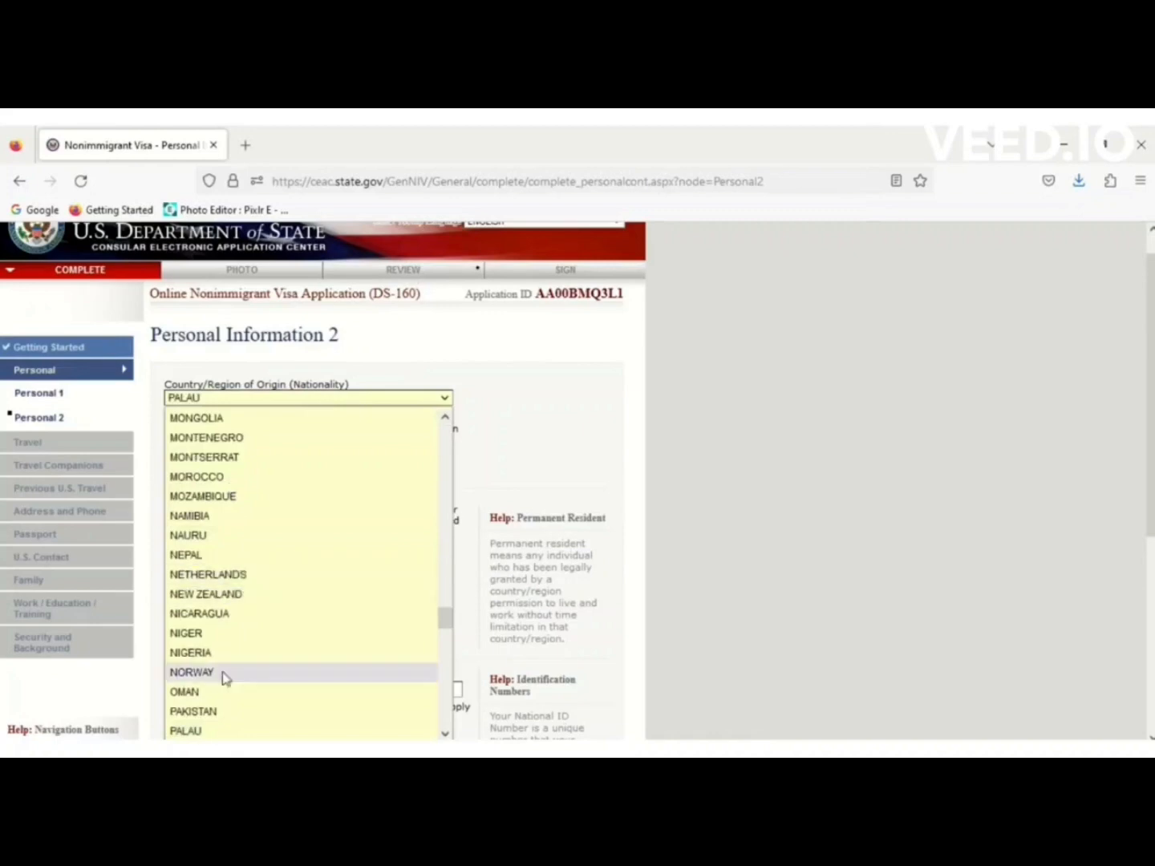
left_click(215, 714)
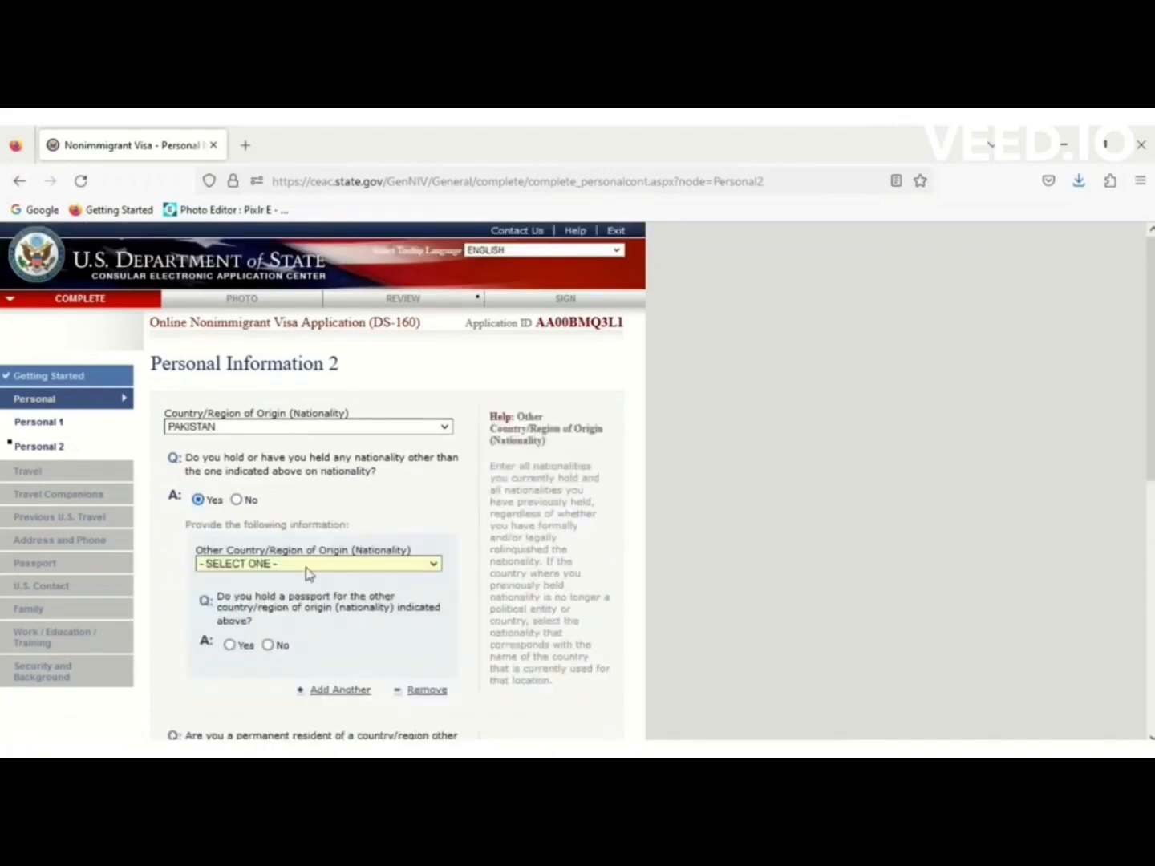
left_click(237, 501)
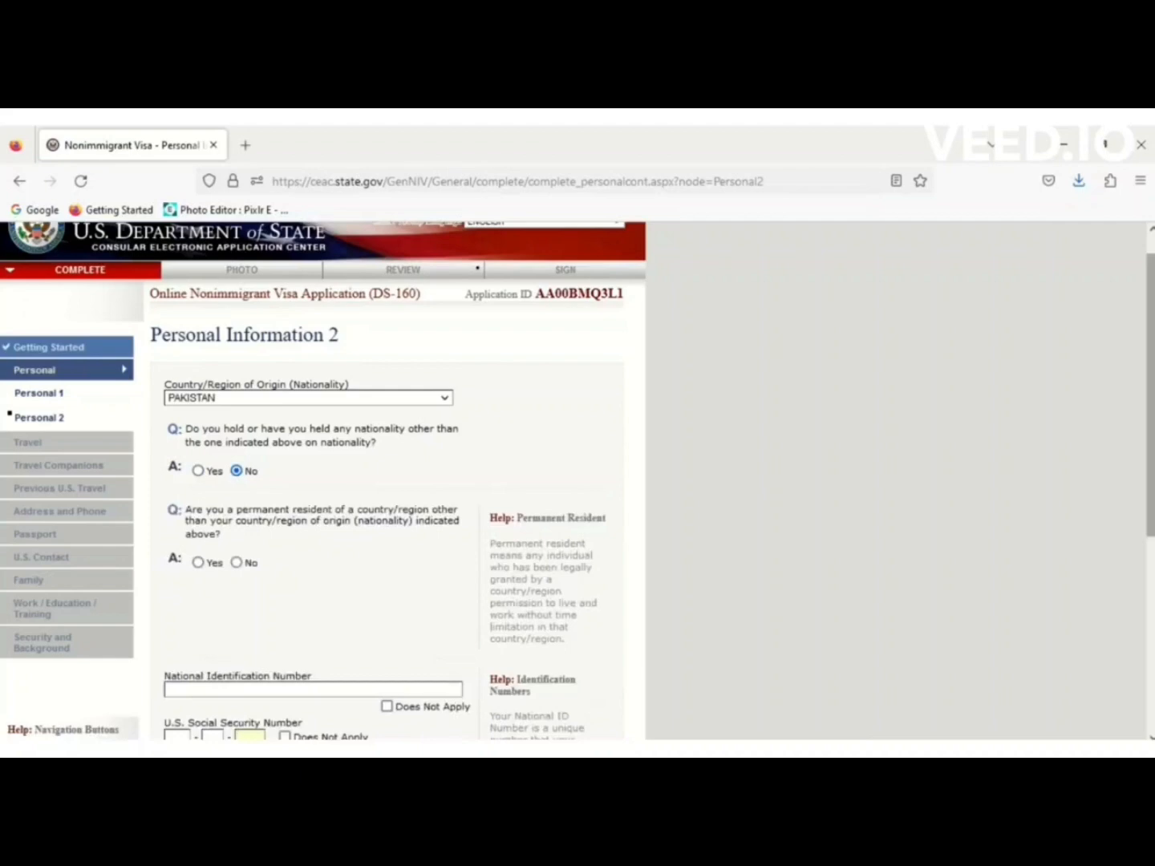
Answer No to being a permanent resident of another country.
scroll(321, 482, "down", 5)
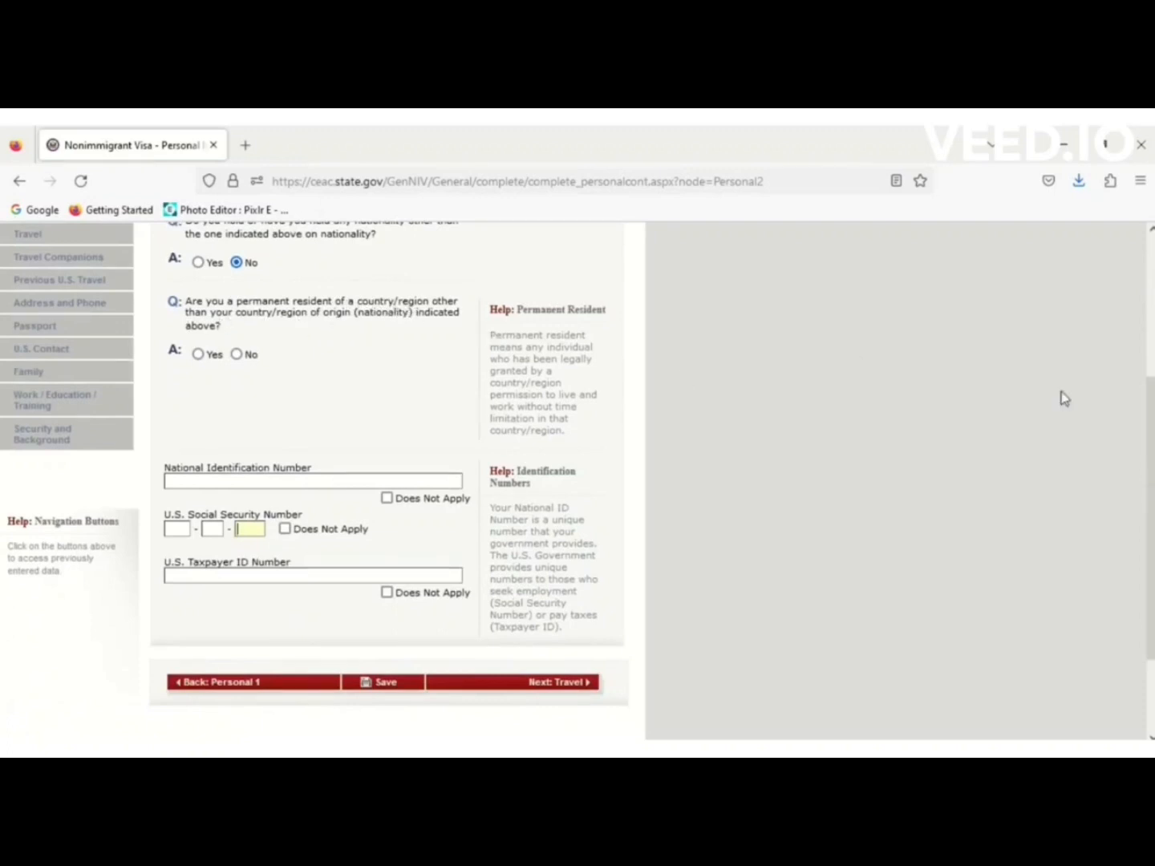
scroll(1152, 409, "up", 1)
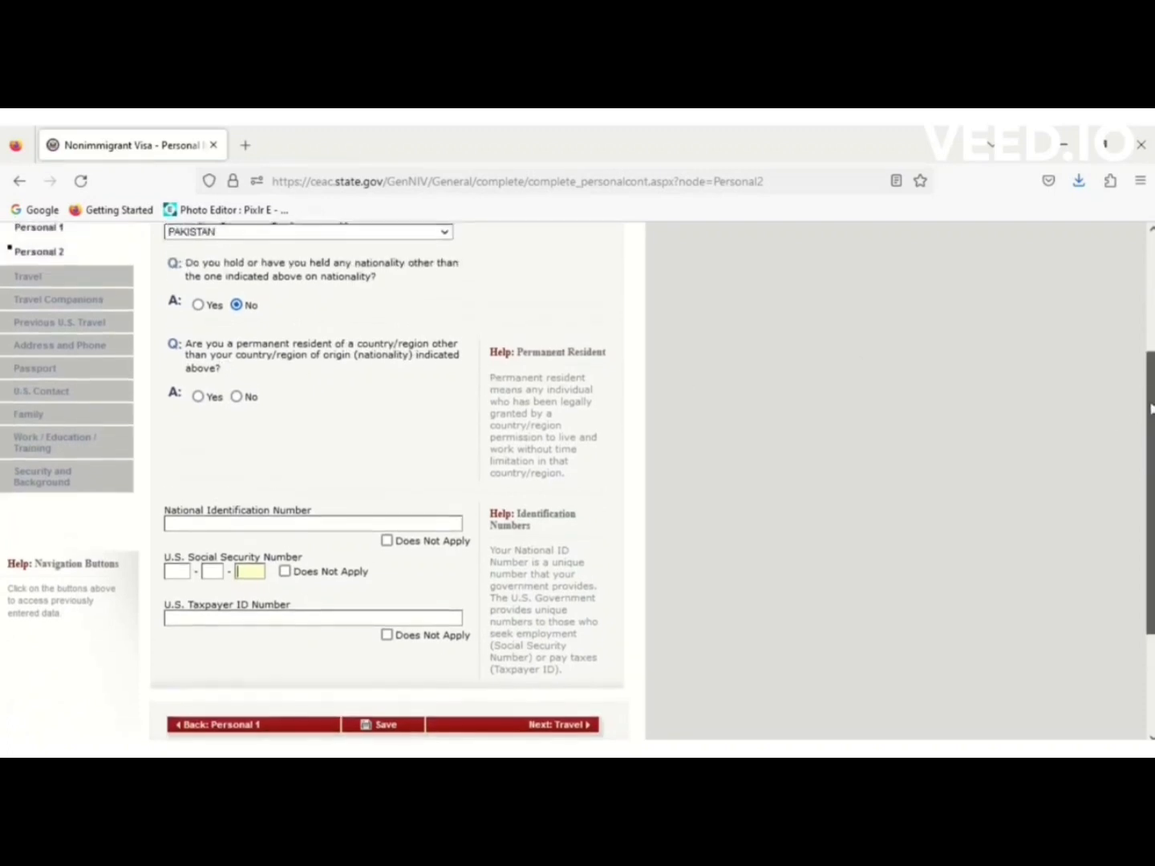
left_click_drag(1152, 403, 1151, 398)
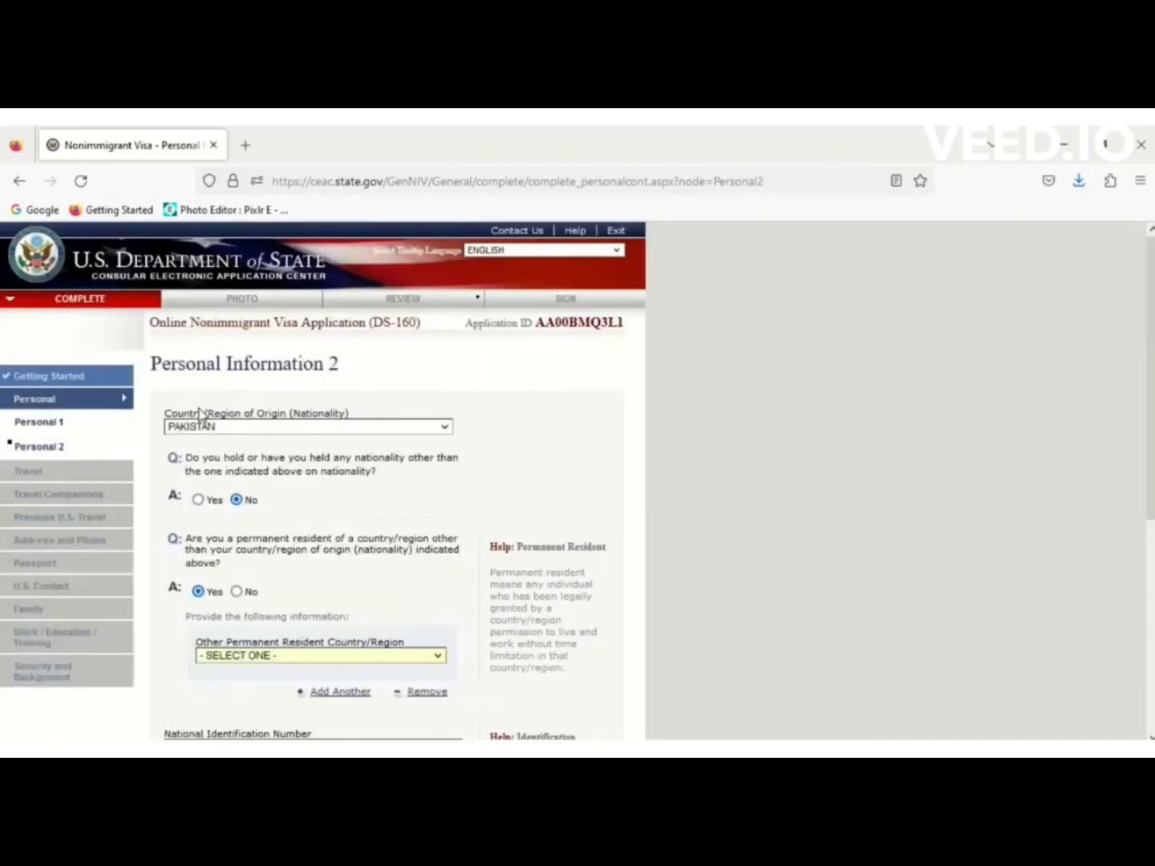
left_click(350, 656)
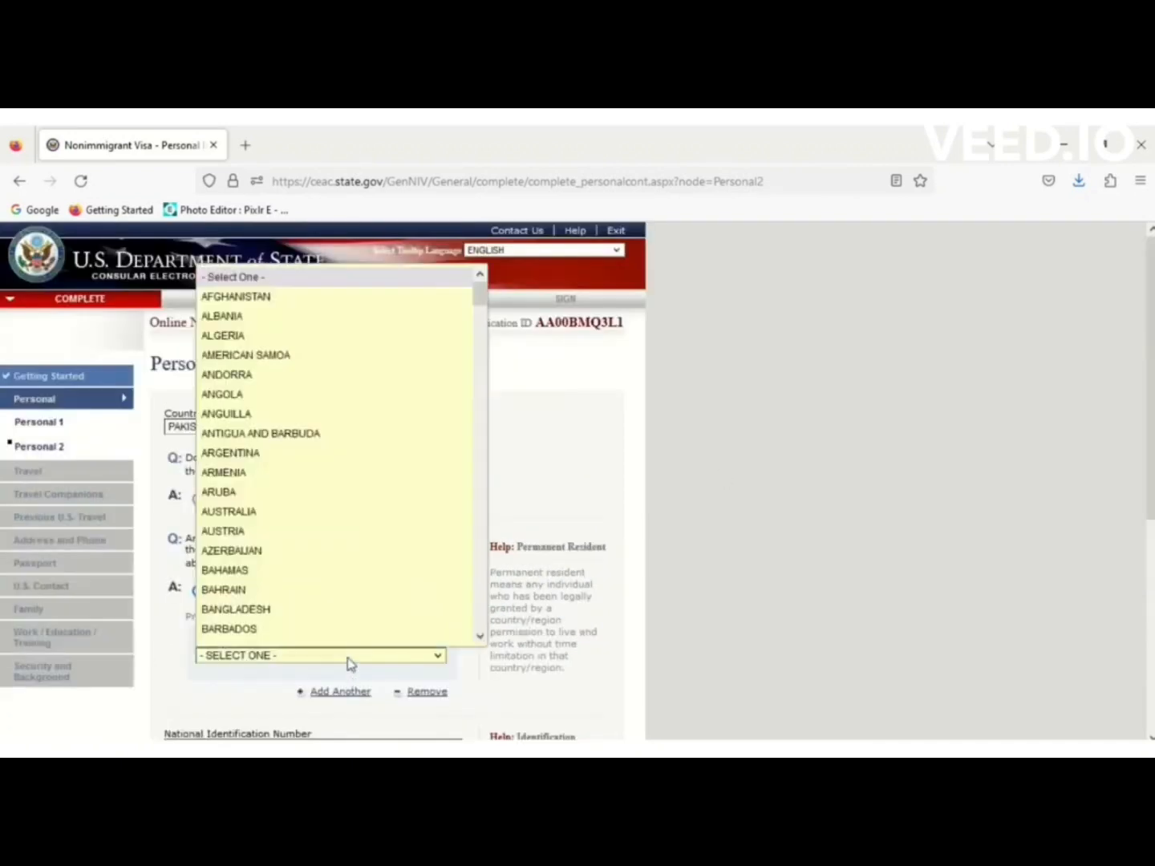
left_click(678, 451)
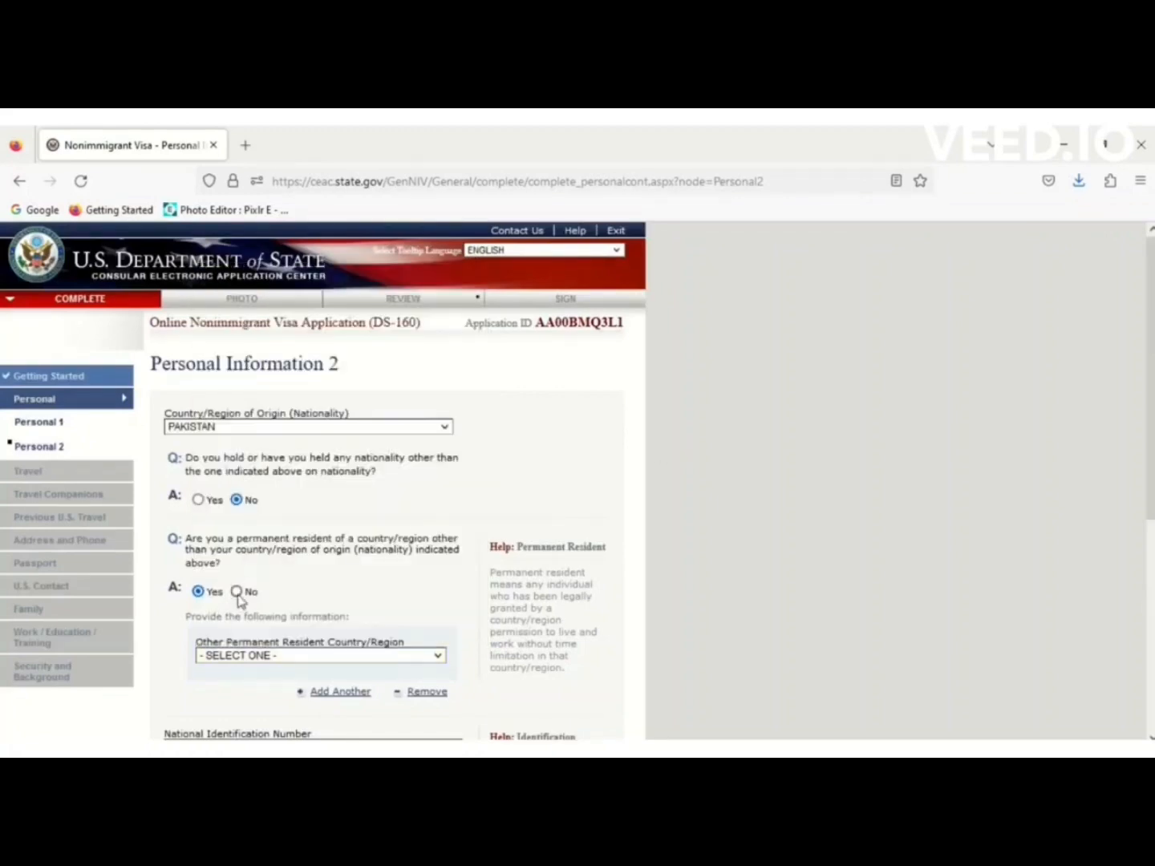
left_click(237, 592)
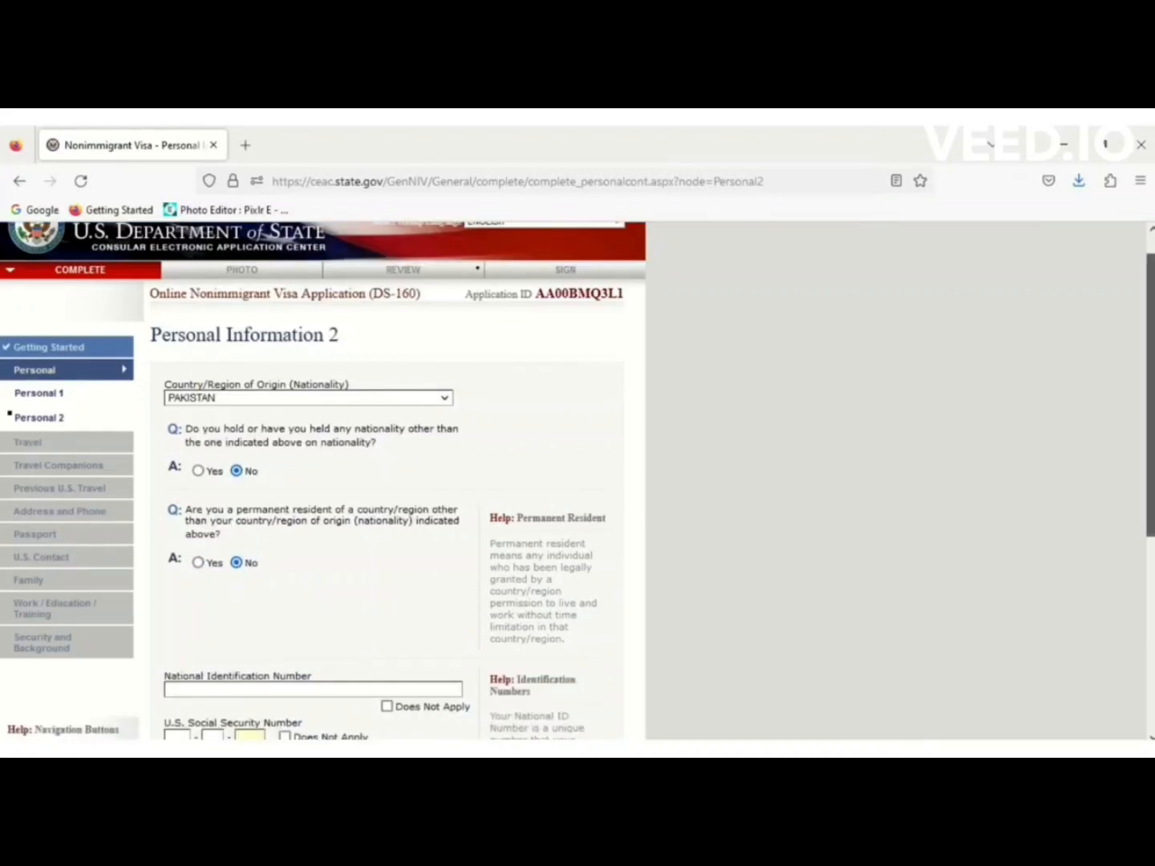
scroll(634, 493, "down", 3)
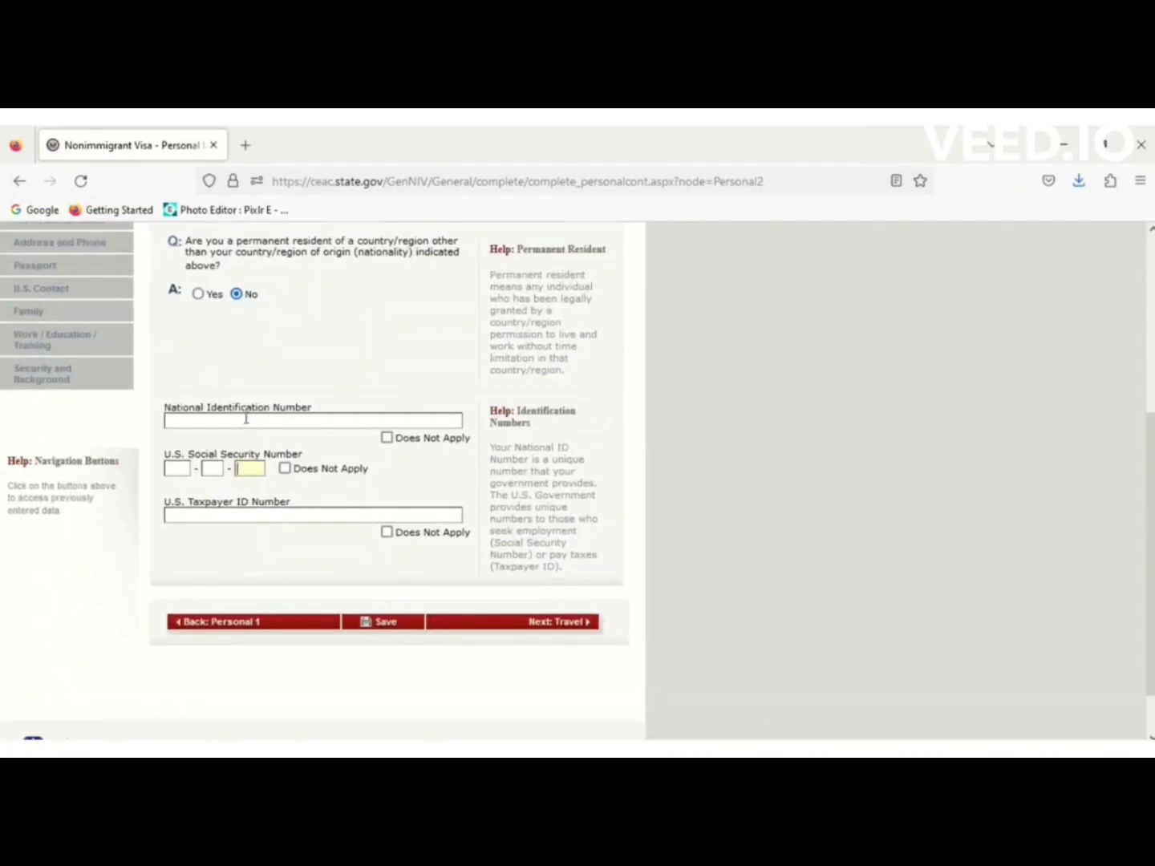
Mark National ID, U.S. Social Security and Taxpayer ID numbers as Does Not Apply.
left_click(386, 439)
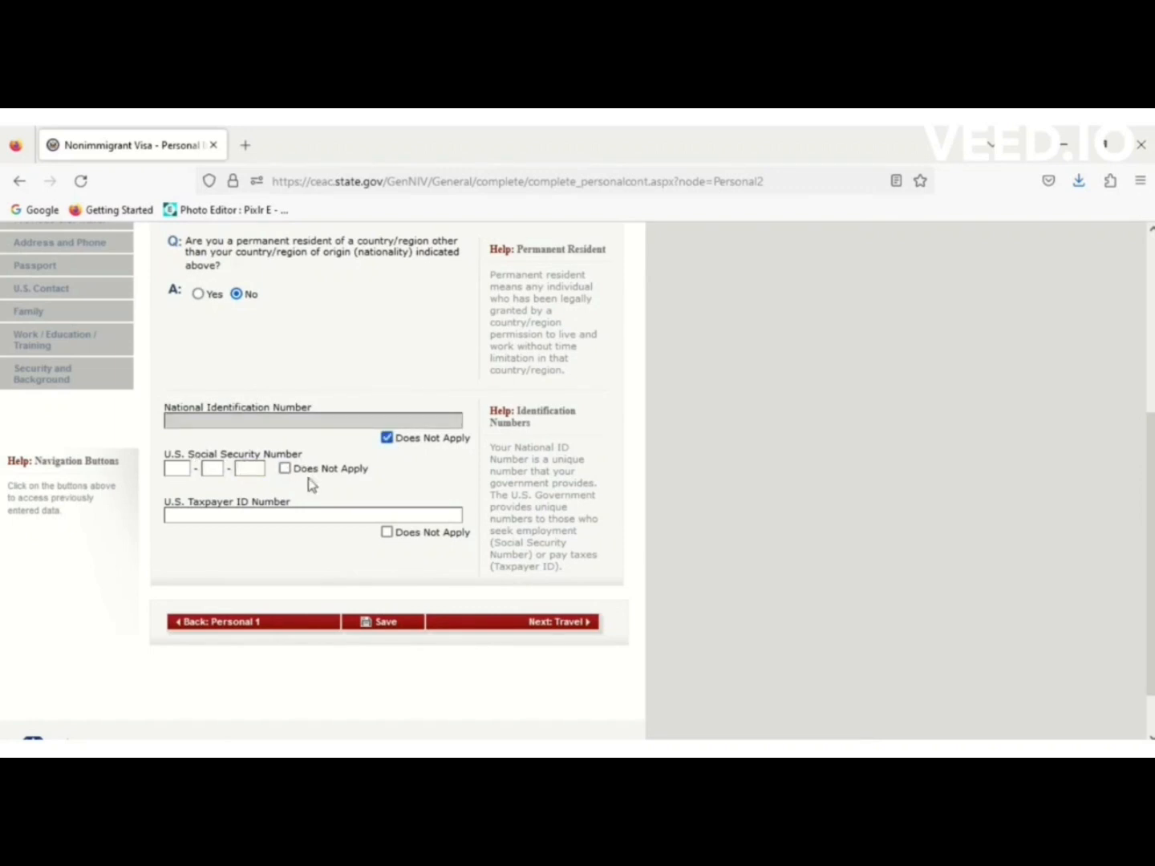
left_click(286, 468)
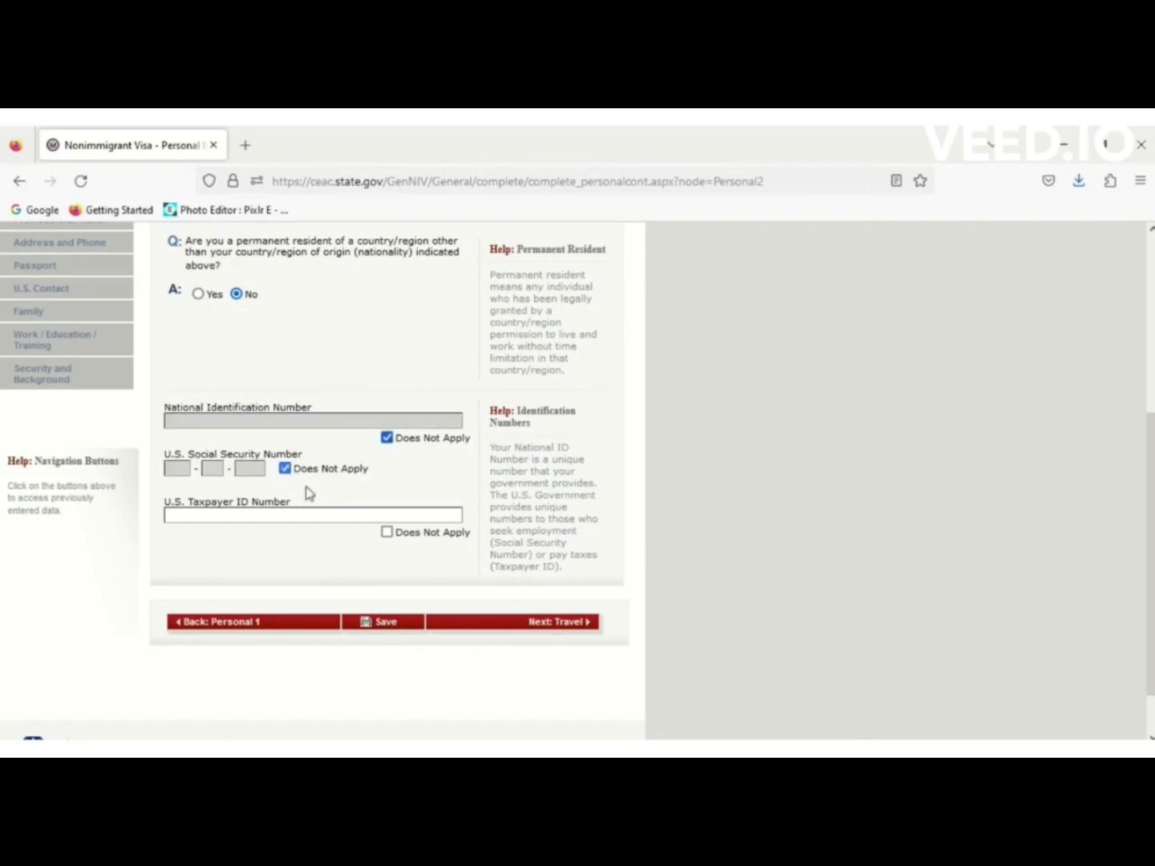
left_click(386, 532)
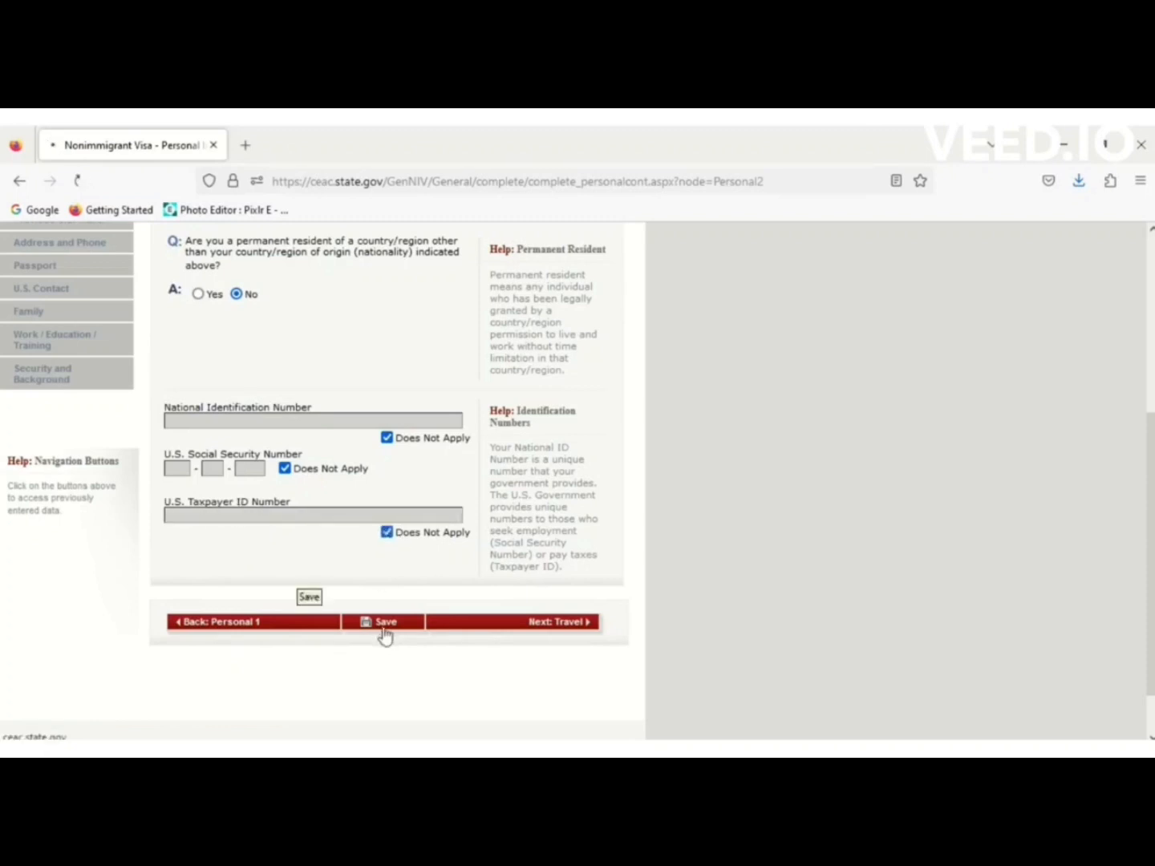
Save the Personal Information 2 page and return to the form.
left_click(384, 630)
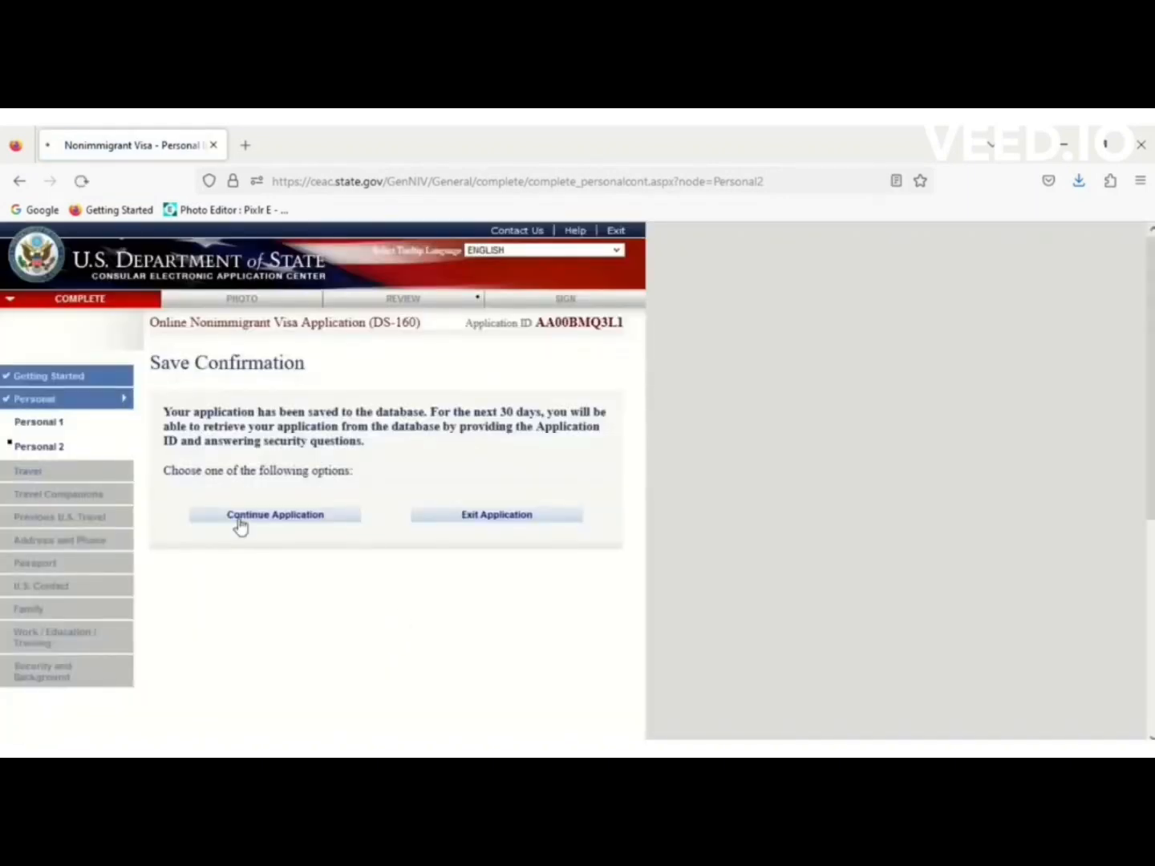
left_click(239, 521)
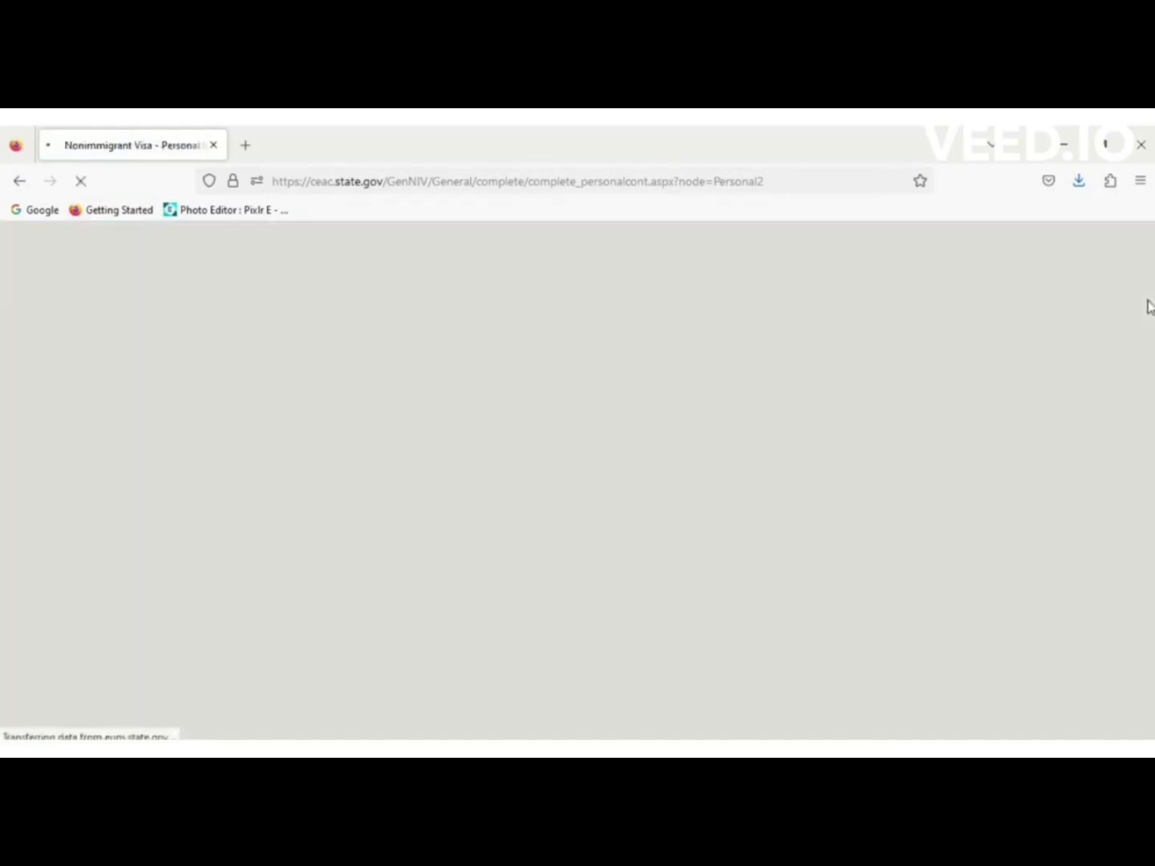
scroll(1150, 308, "down", 3)
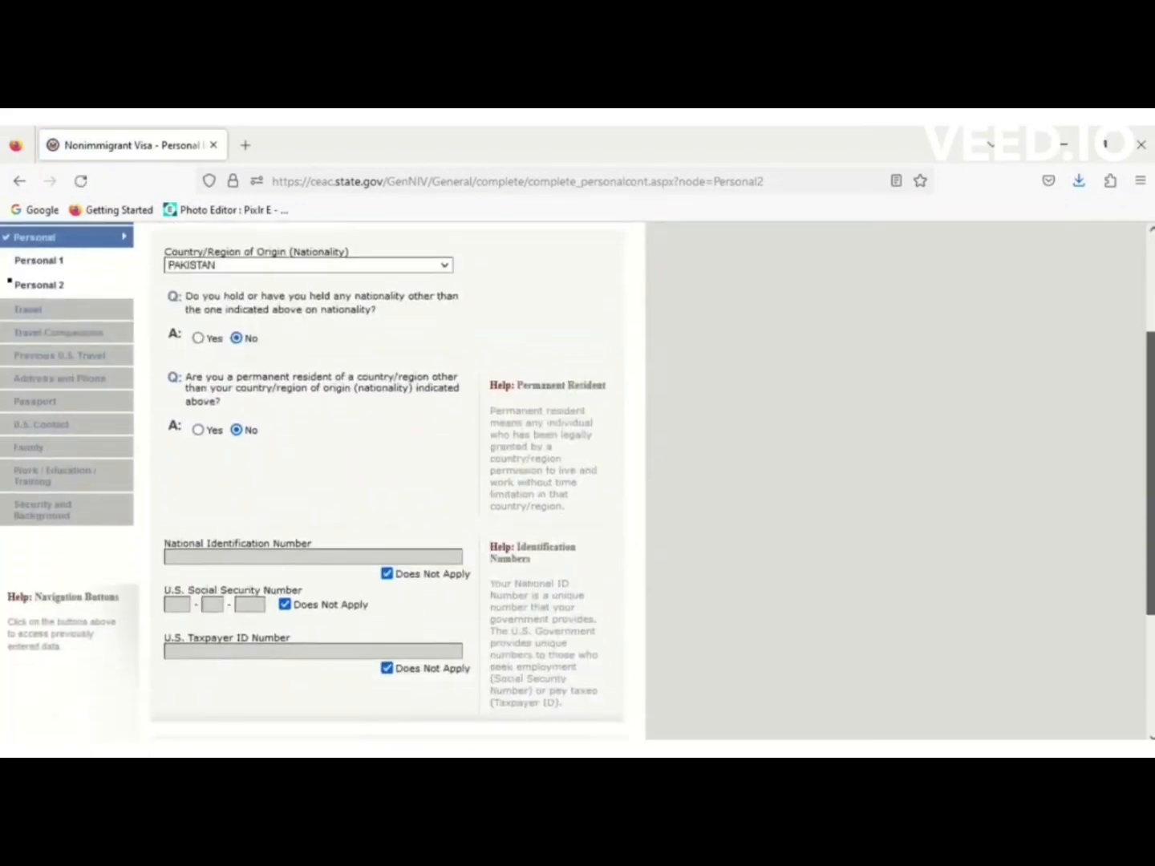
scroll(1150, 308, "down", 3)
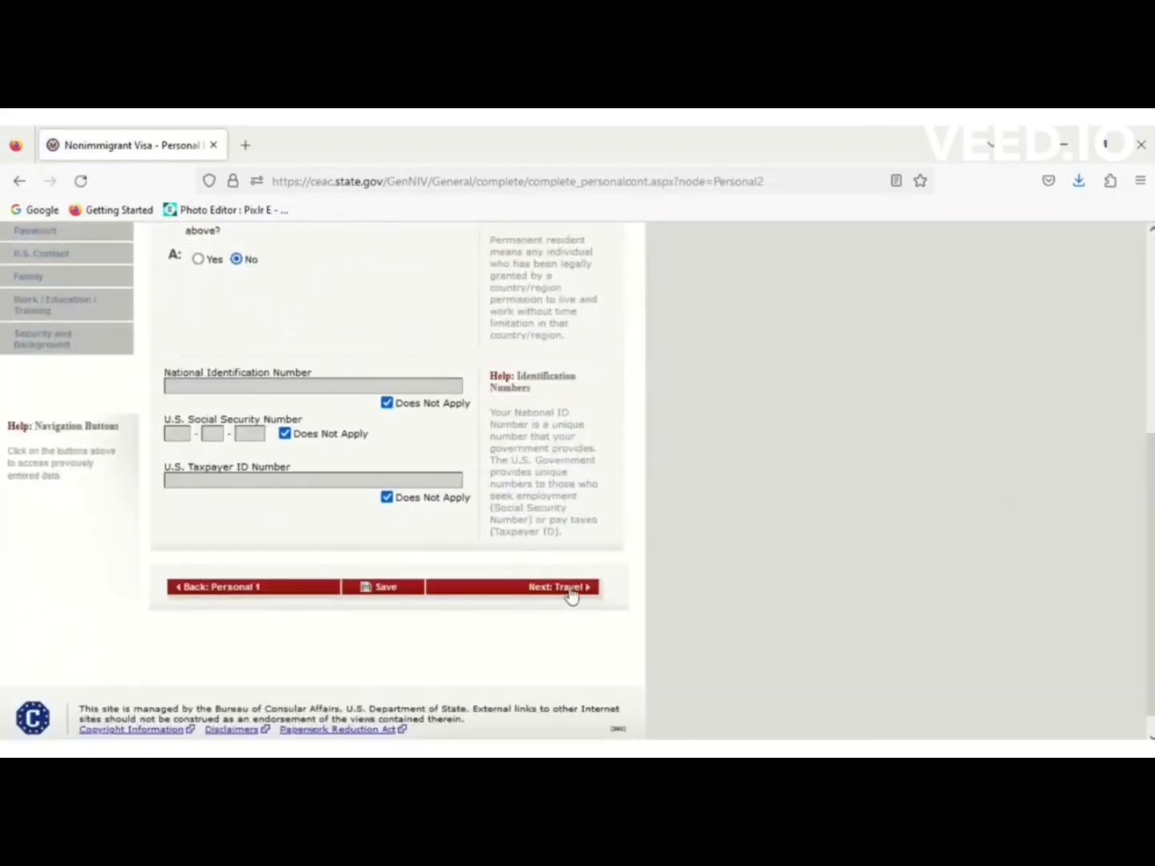
On the Travel page, set the trip purpose to temporary business/pleasure visitor, Business & Tourism (B1/B2).
left_click(571, 593)
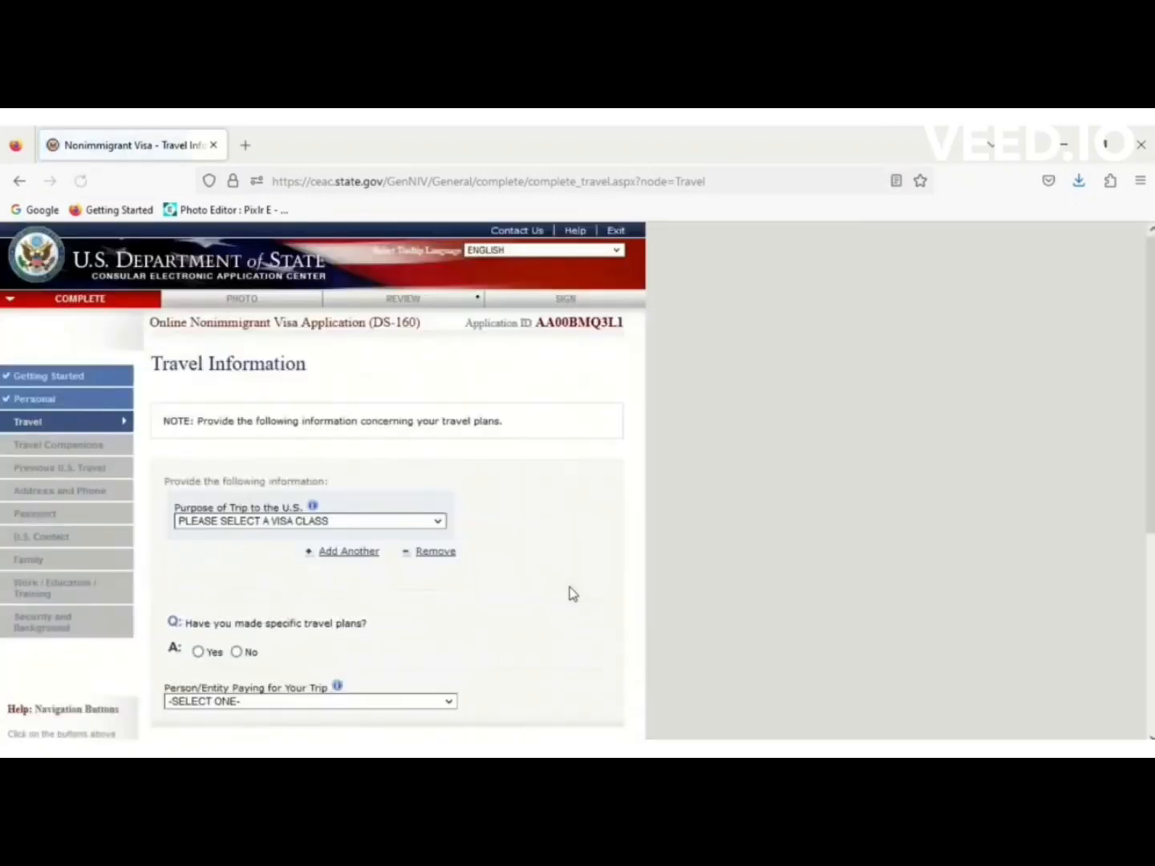
left_click(335, 522)
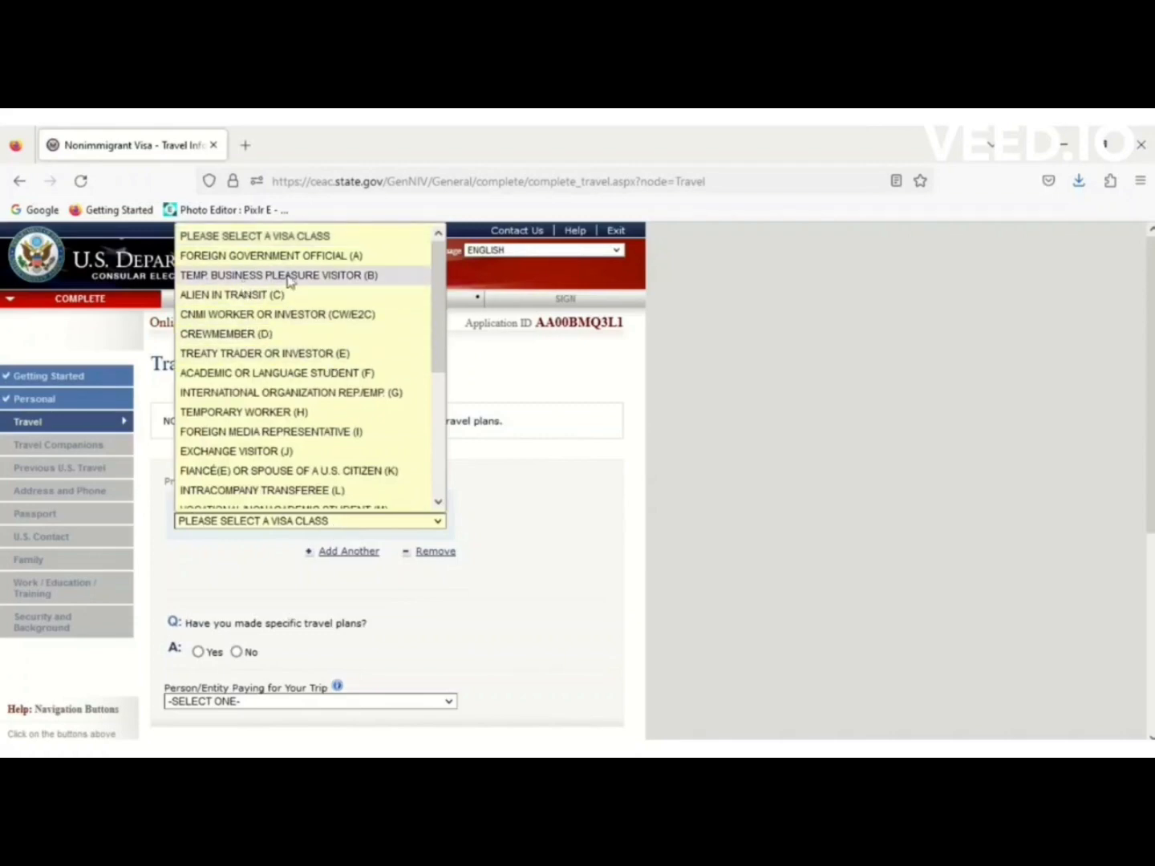
left_click(337, 275)
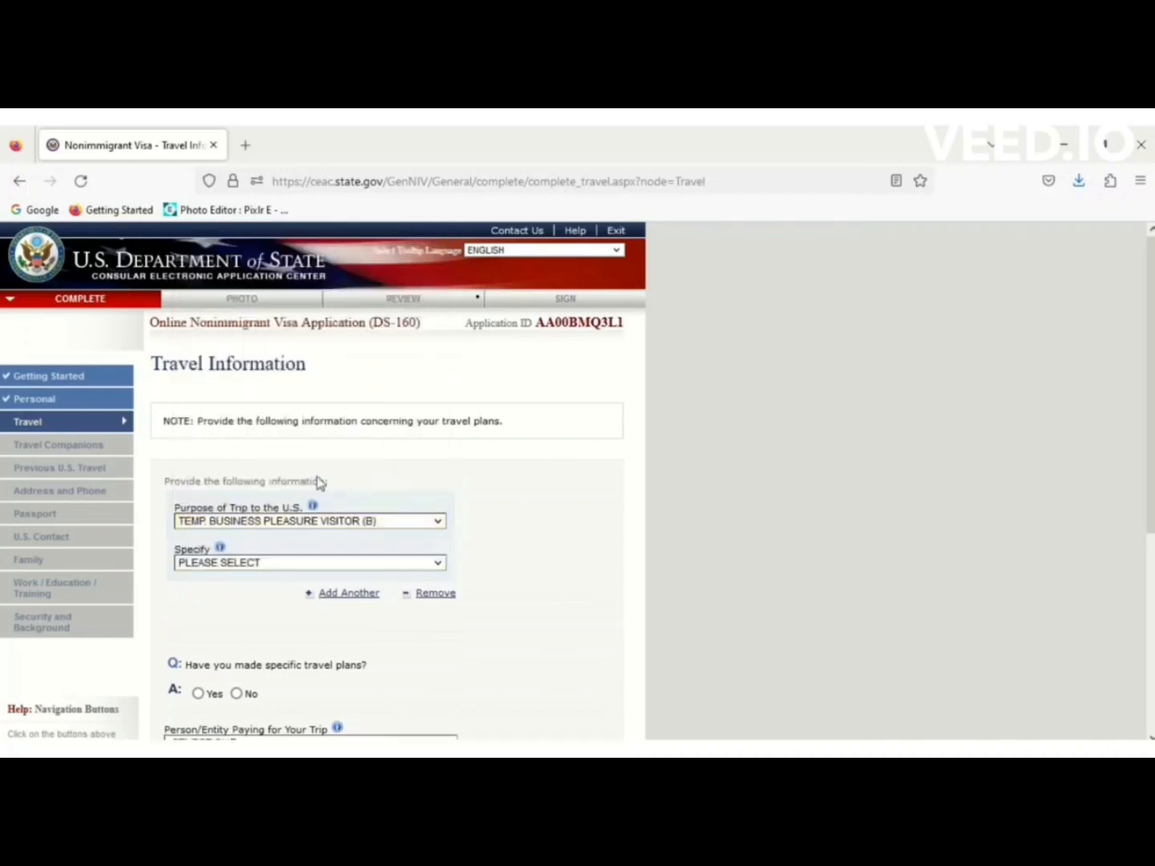
left_click(316, 564)
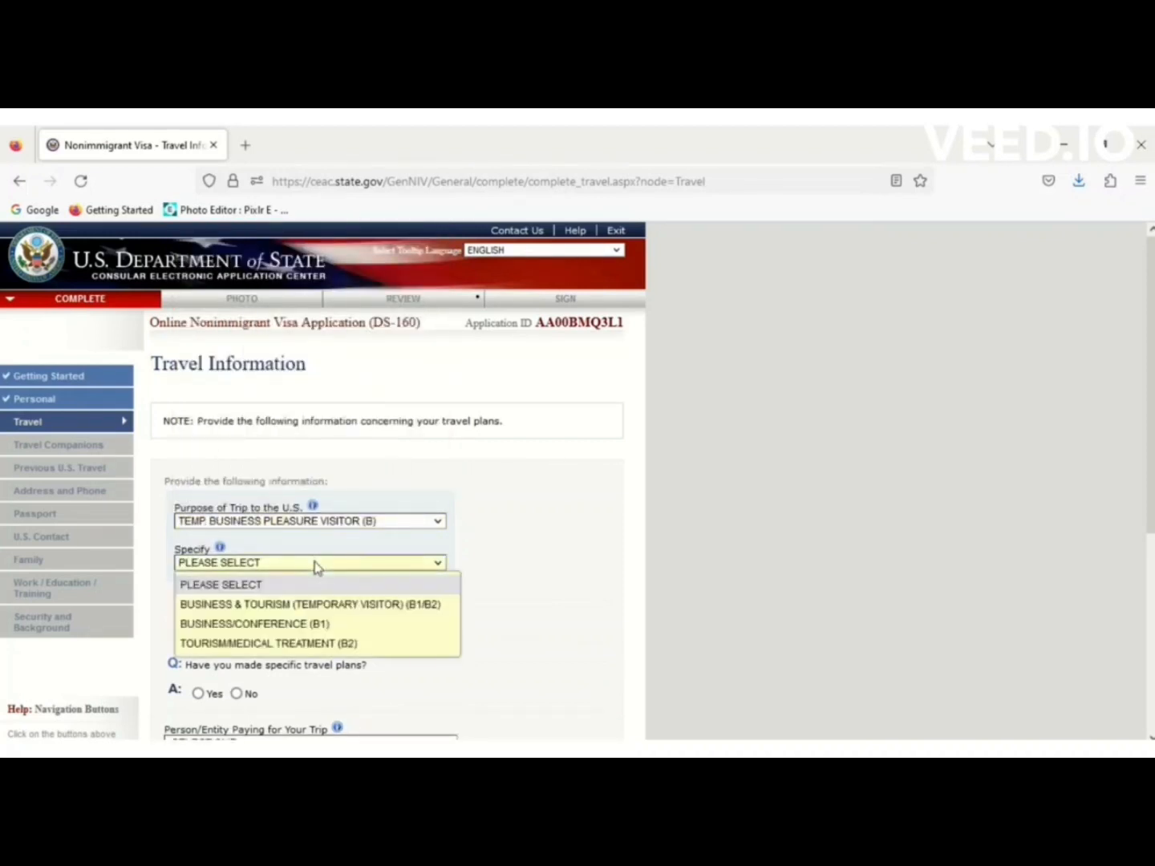
left_click(422, 611)
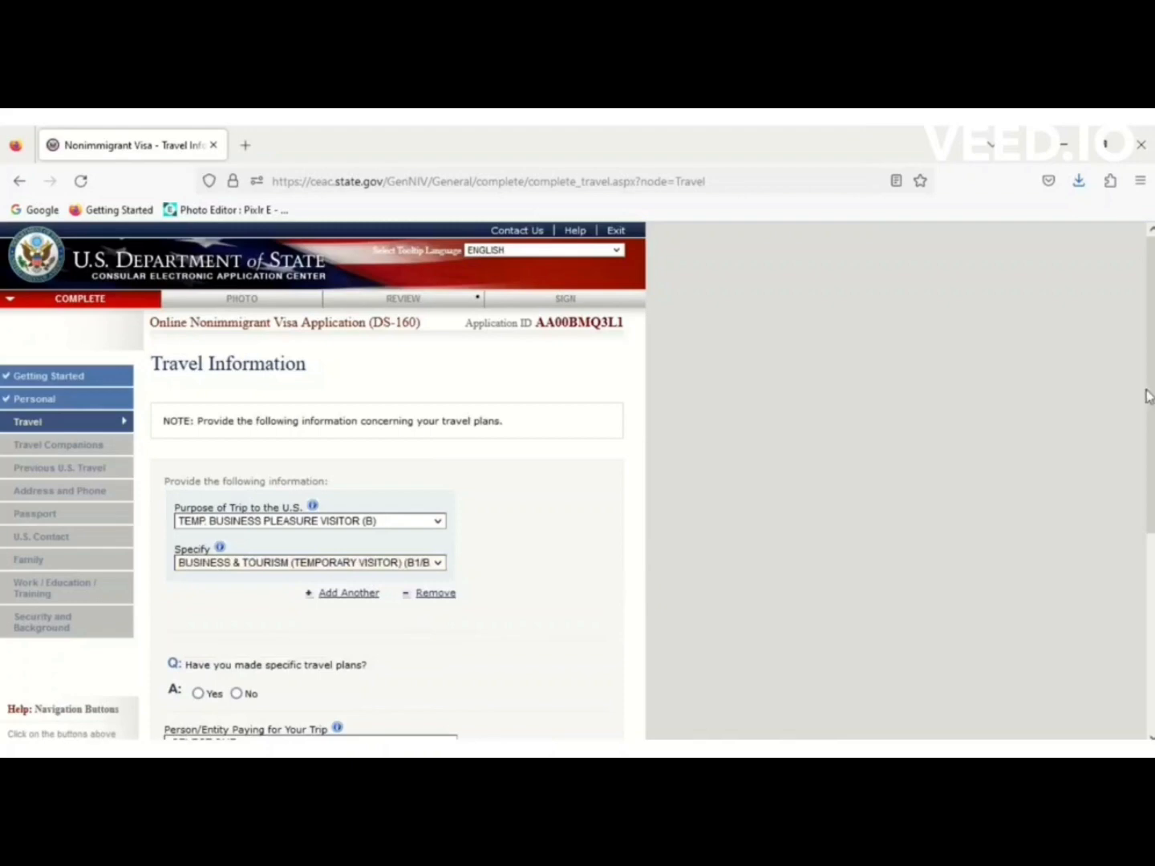
scroll(464, 538, "down", 3)
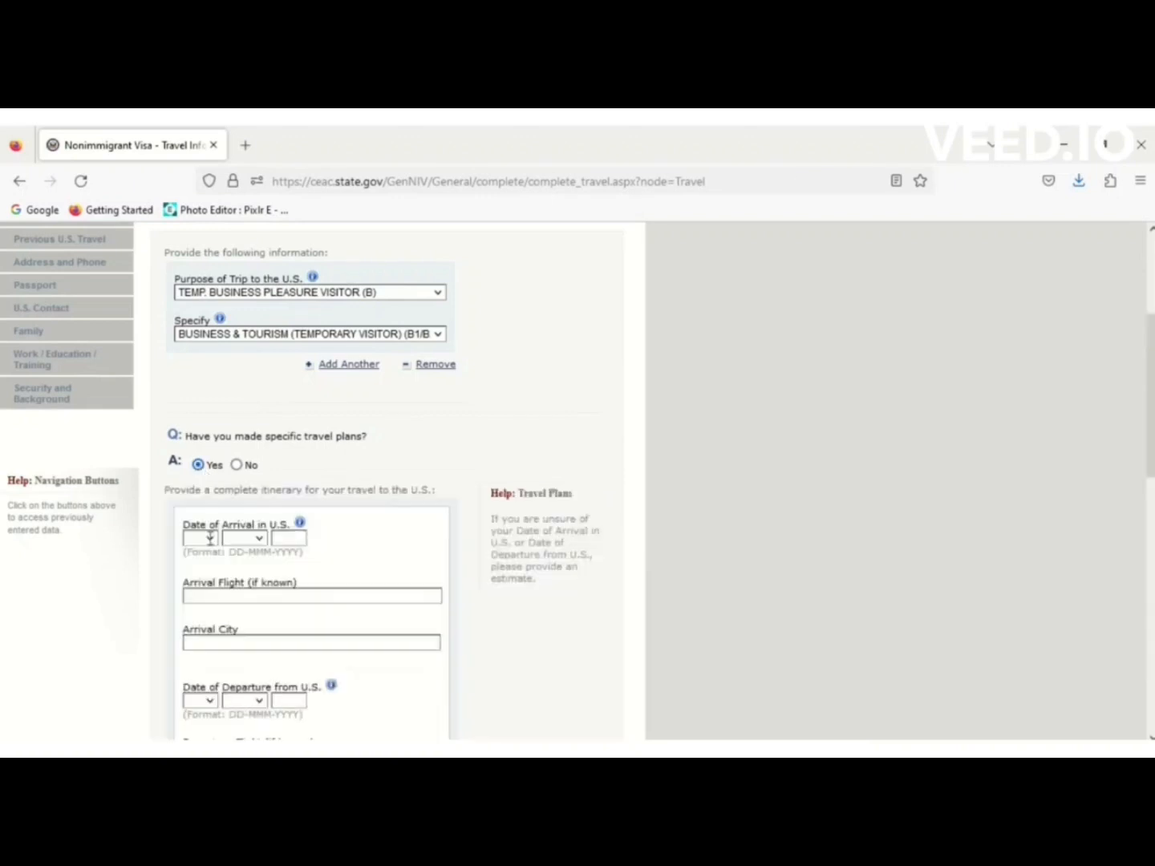
Set the arrival date to 10 FEB 2023.
left_click(208, 539)
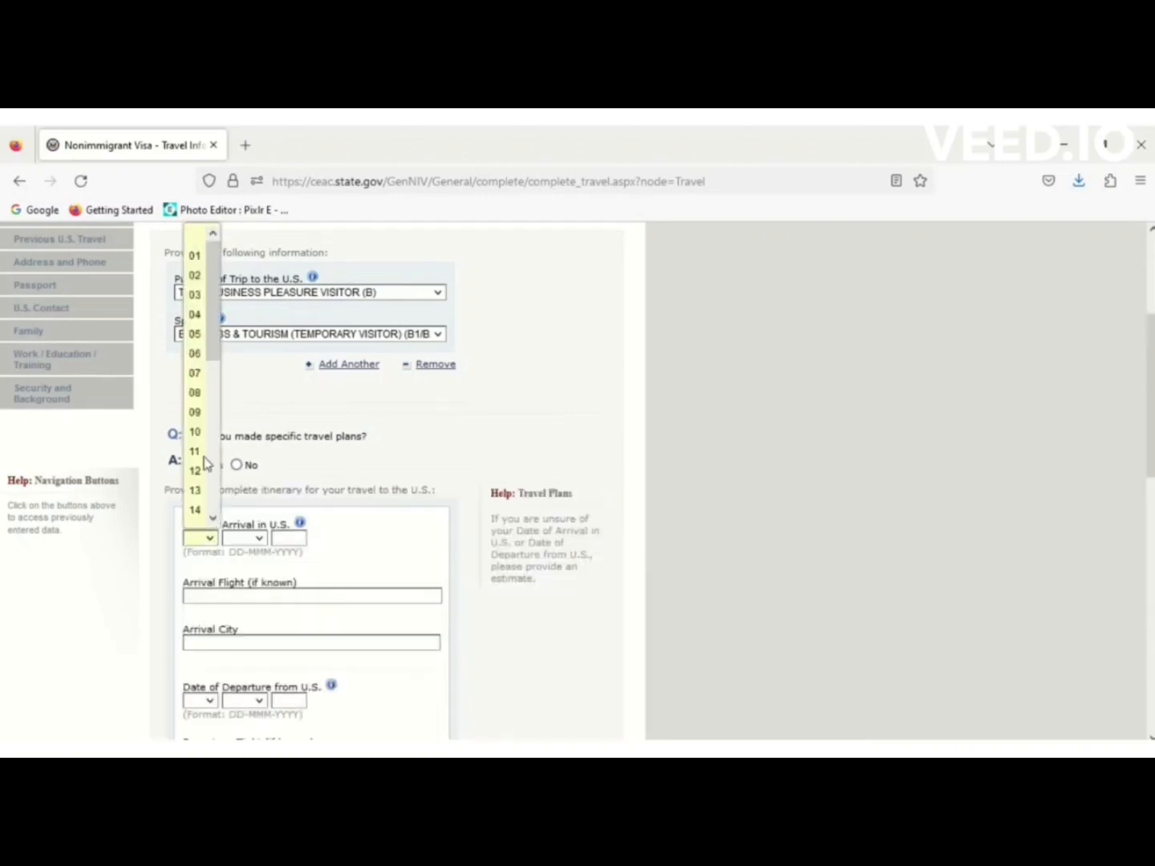
left_click(200, 433)
left_click(254, 539)
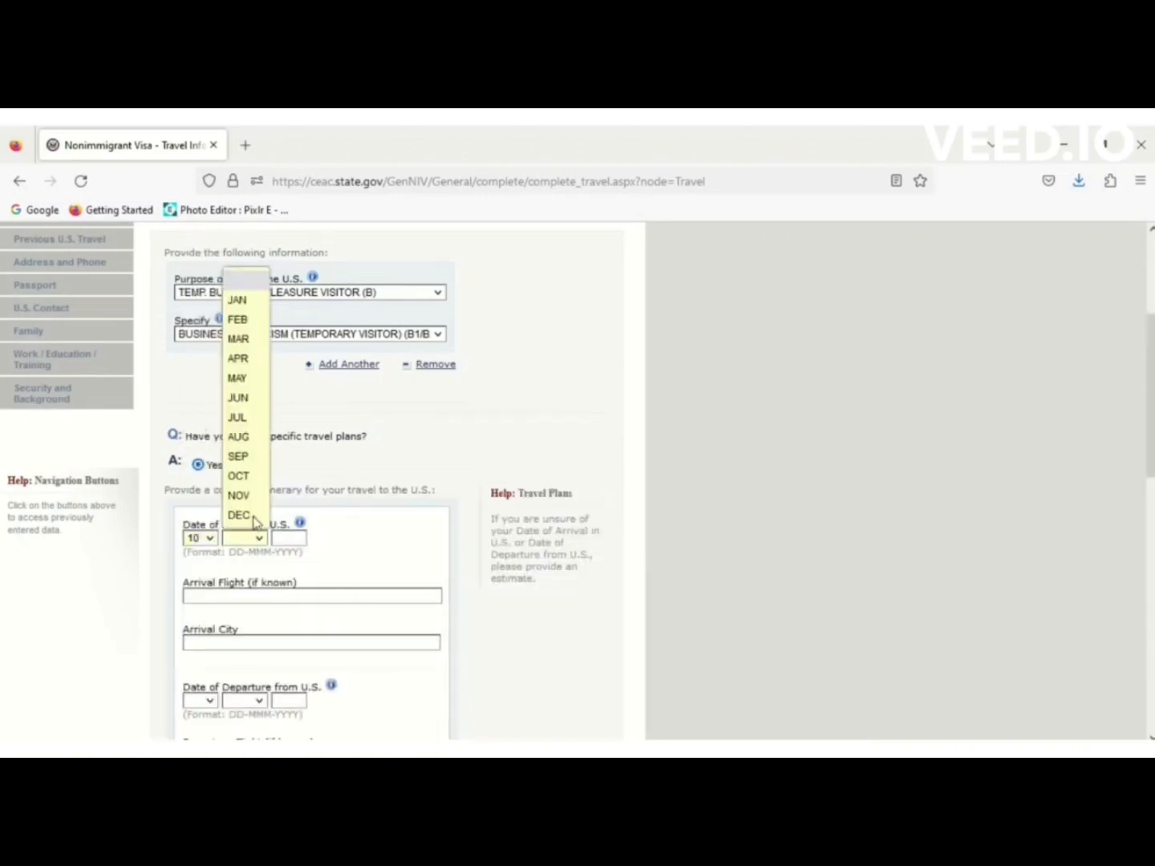
left_click(241, 321)
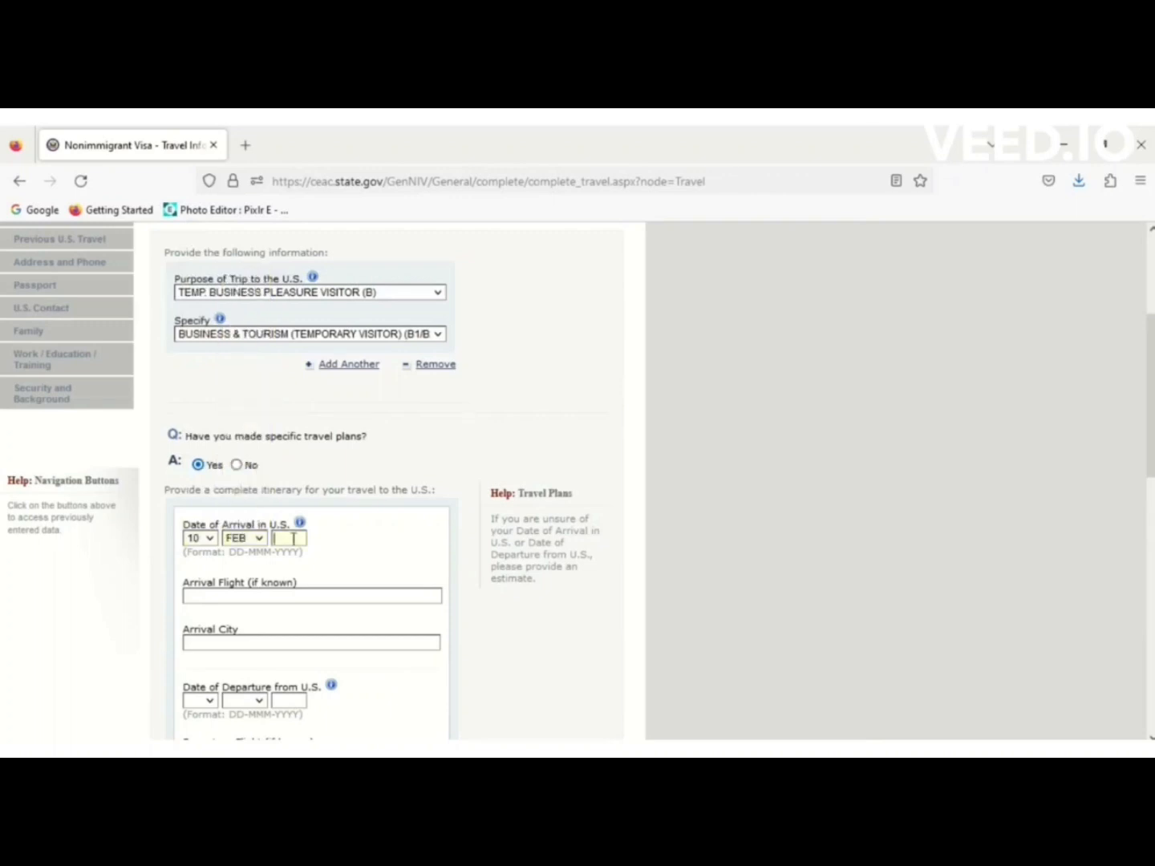
type("20")
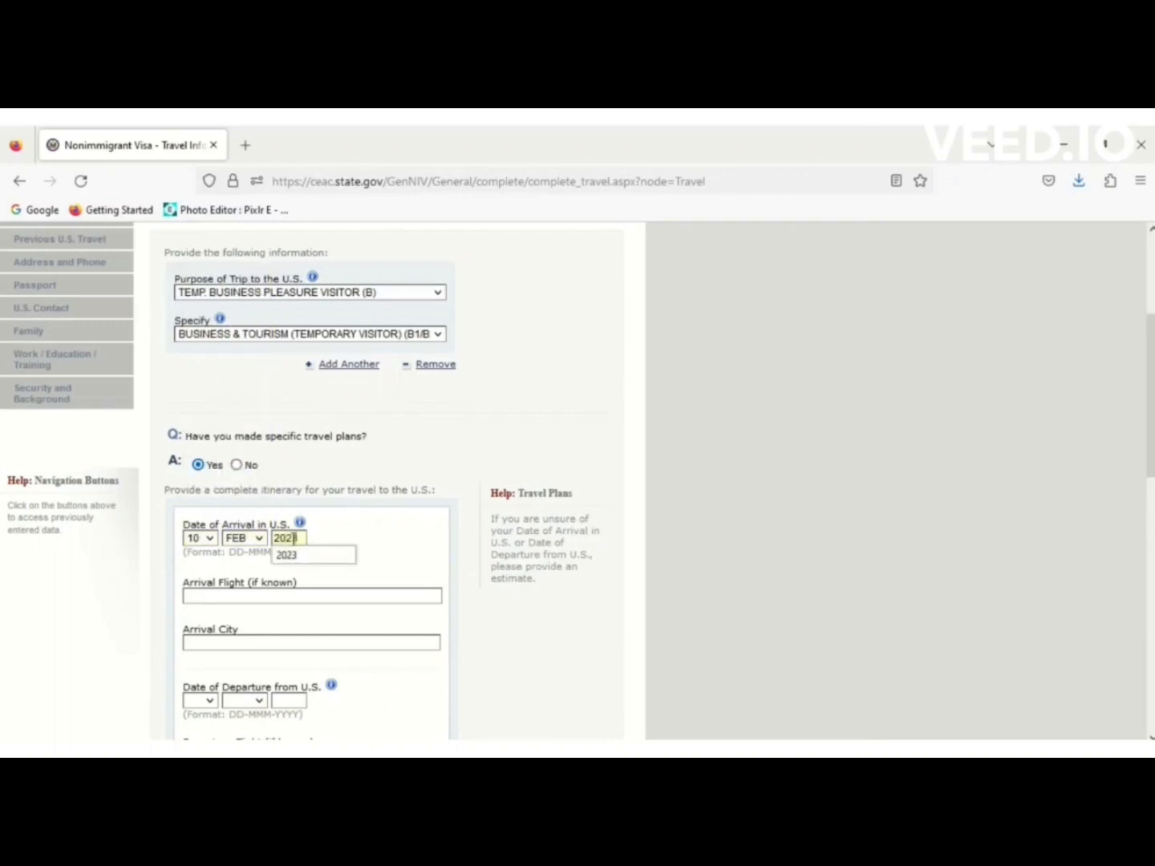
type("2")
left_click(297, 554)
Enter arrival flights EY242 EY101 and arrival city NEW YORK.
left_click(235, 599)
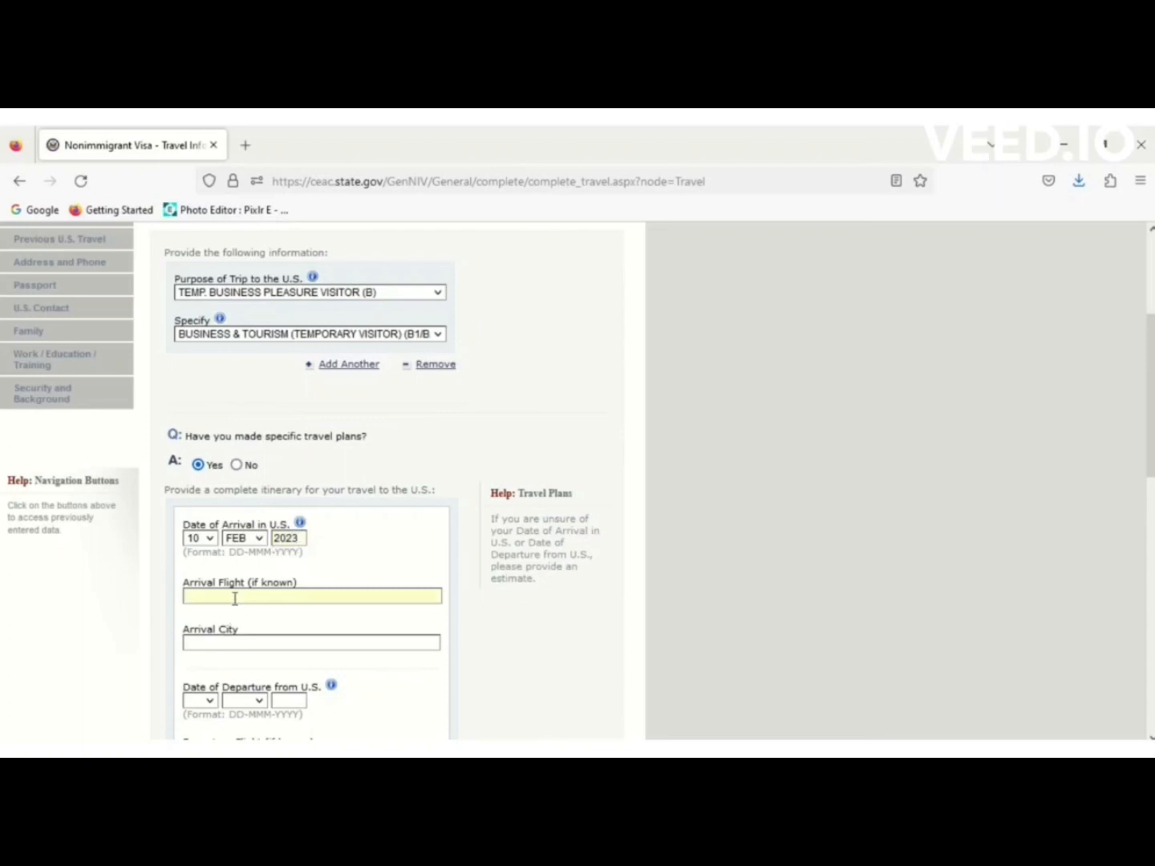
type("EY")
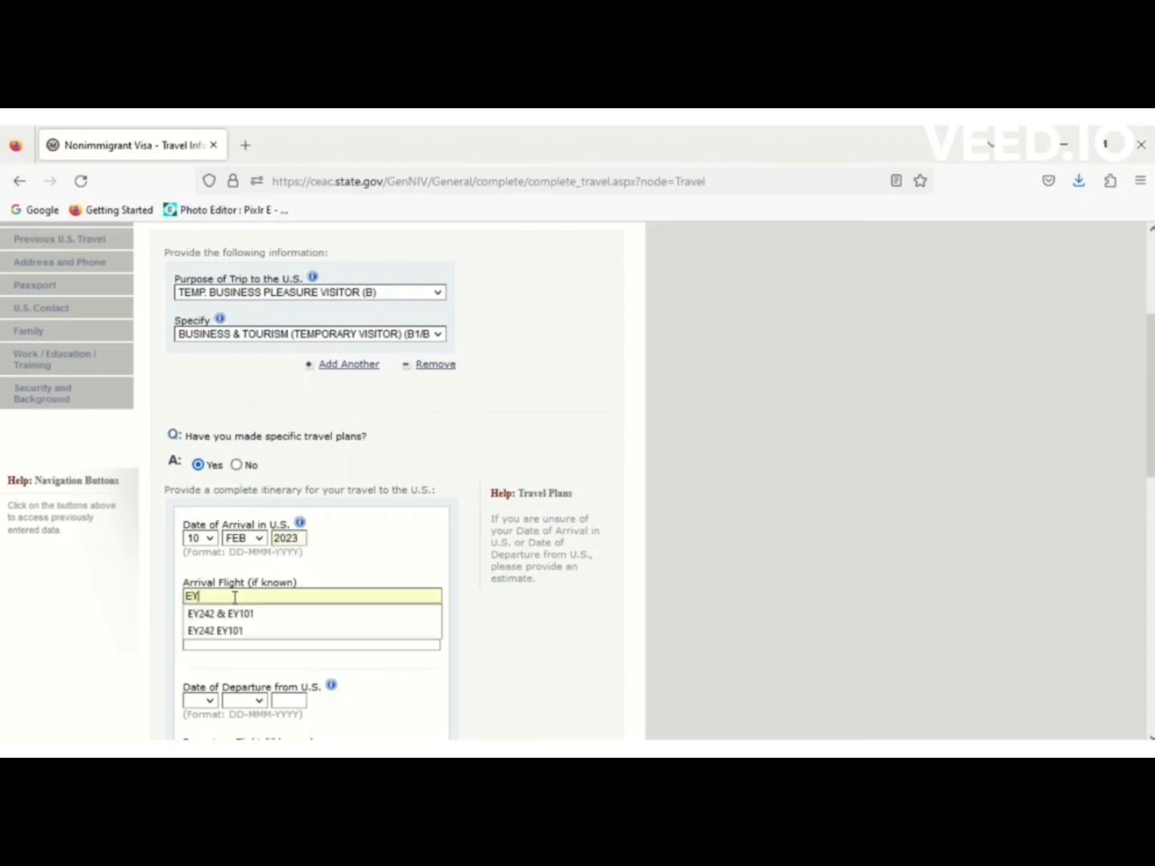
left_click(233, 630)
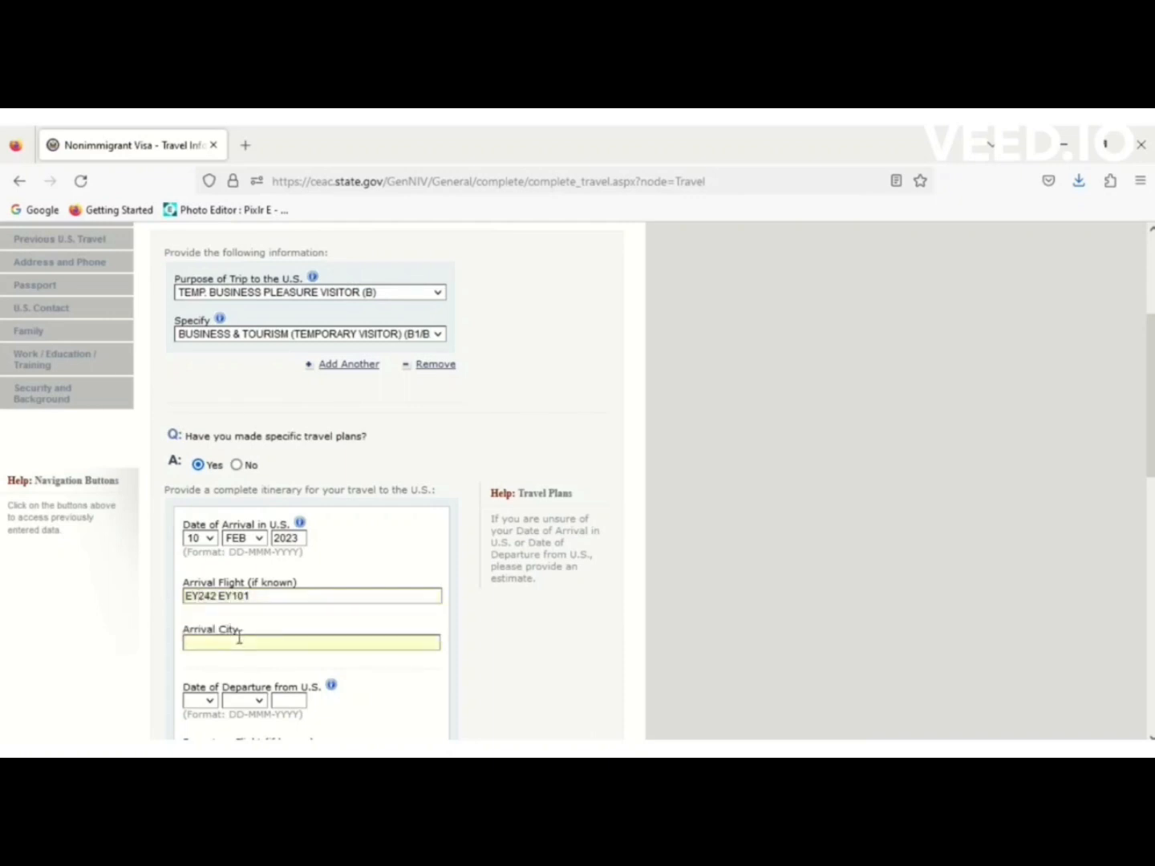
type("N")
left_click(228, 663)
scroll(552, 560, "down", 3)
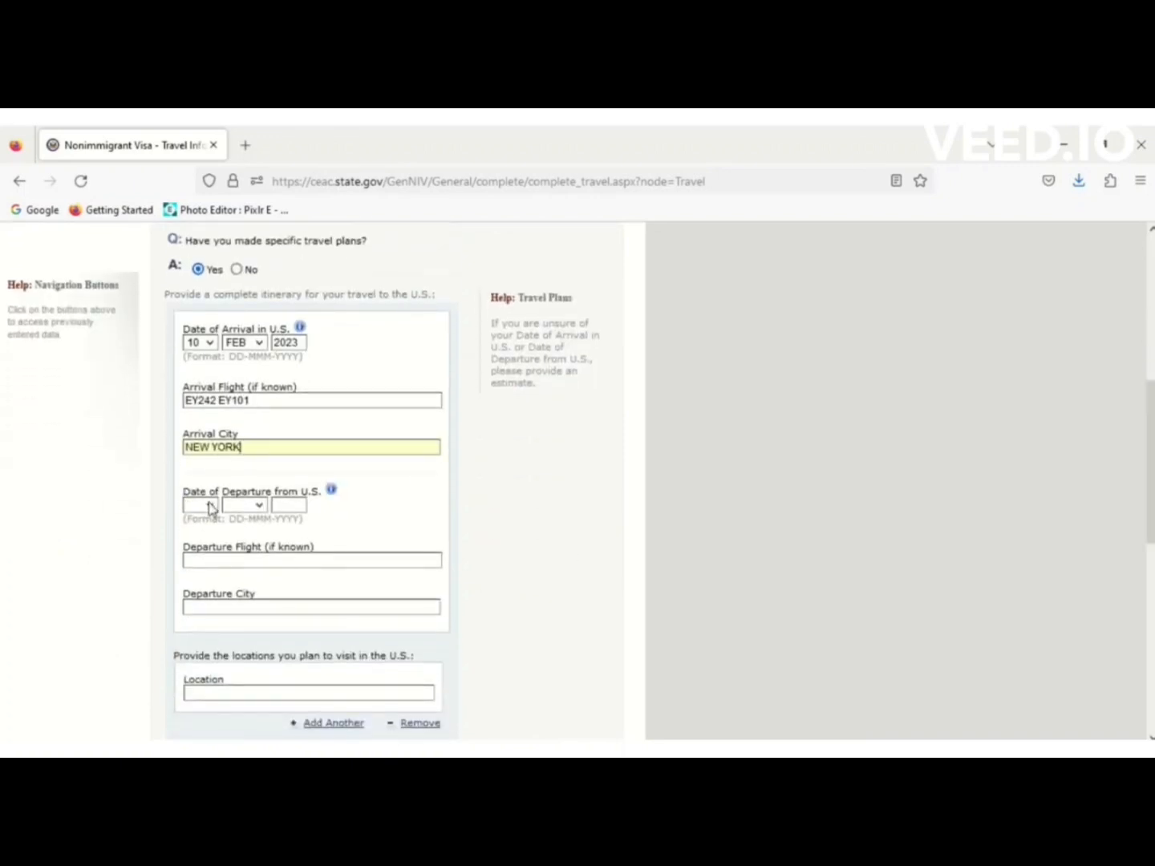
Set the departure date to 18 FEB 2023.
left_click(211, 505)
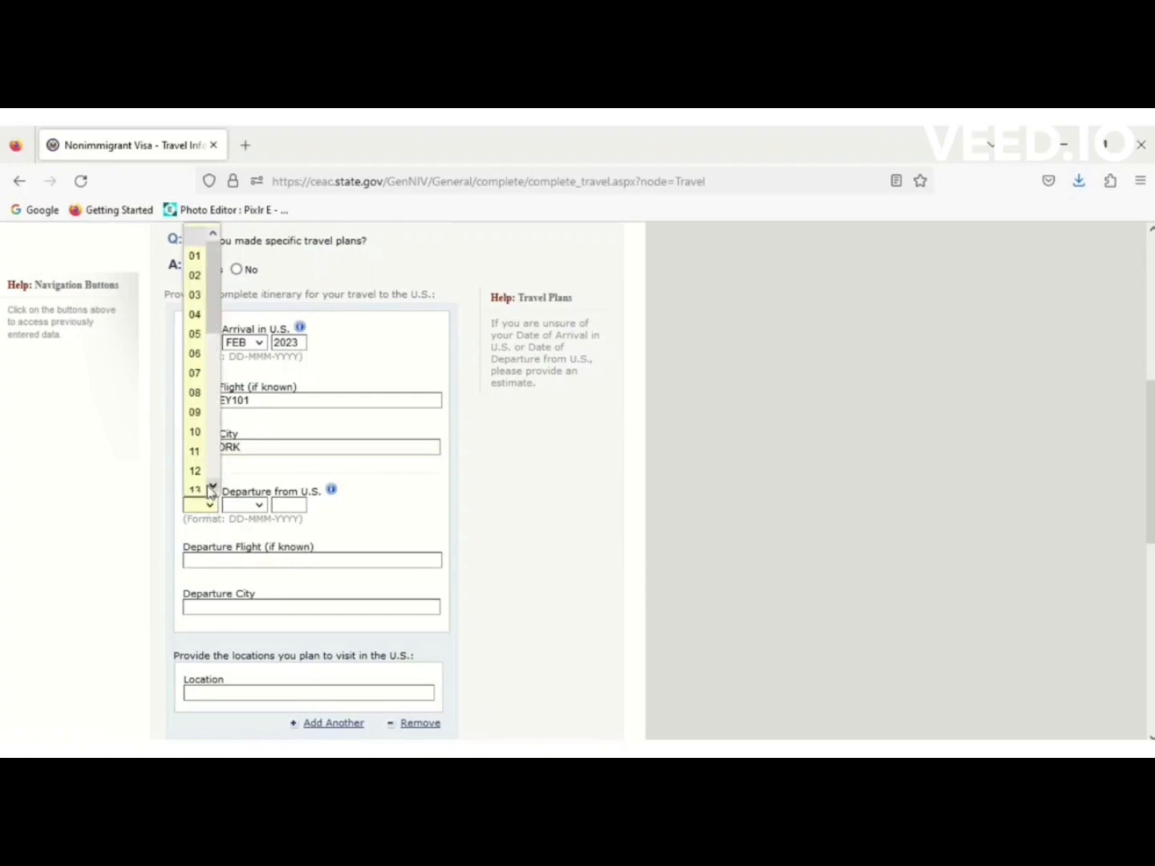
left_click(213, 487)
left_click(212, 489)
left_click(212, 488)
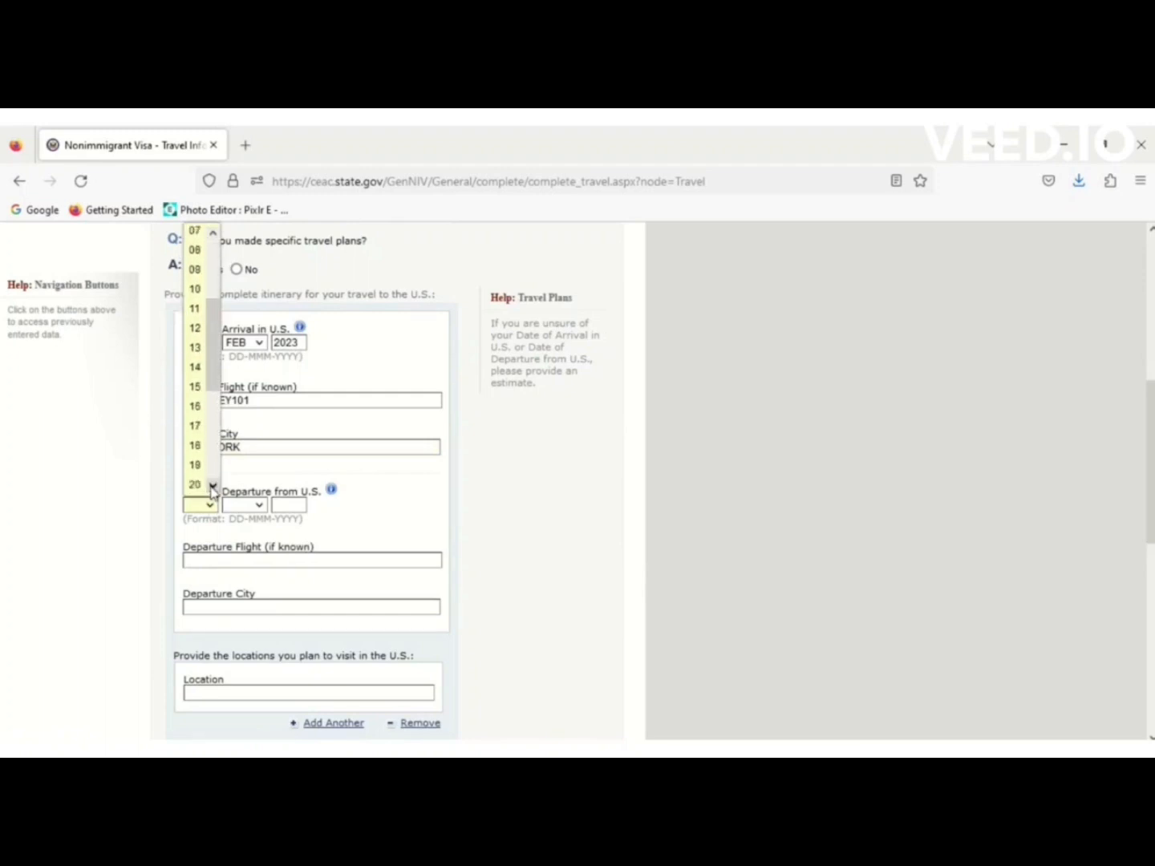
left_click(195, 443)
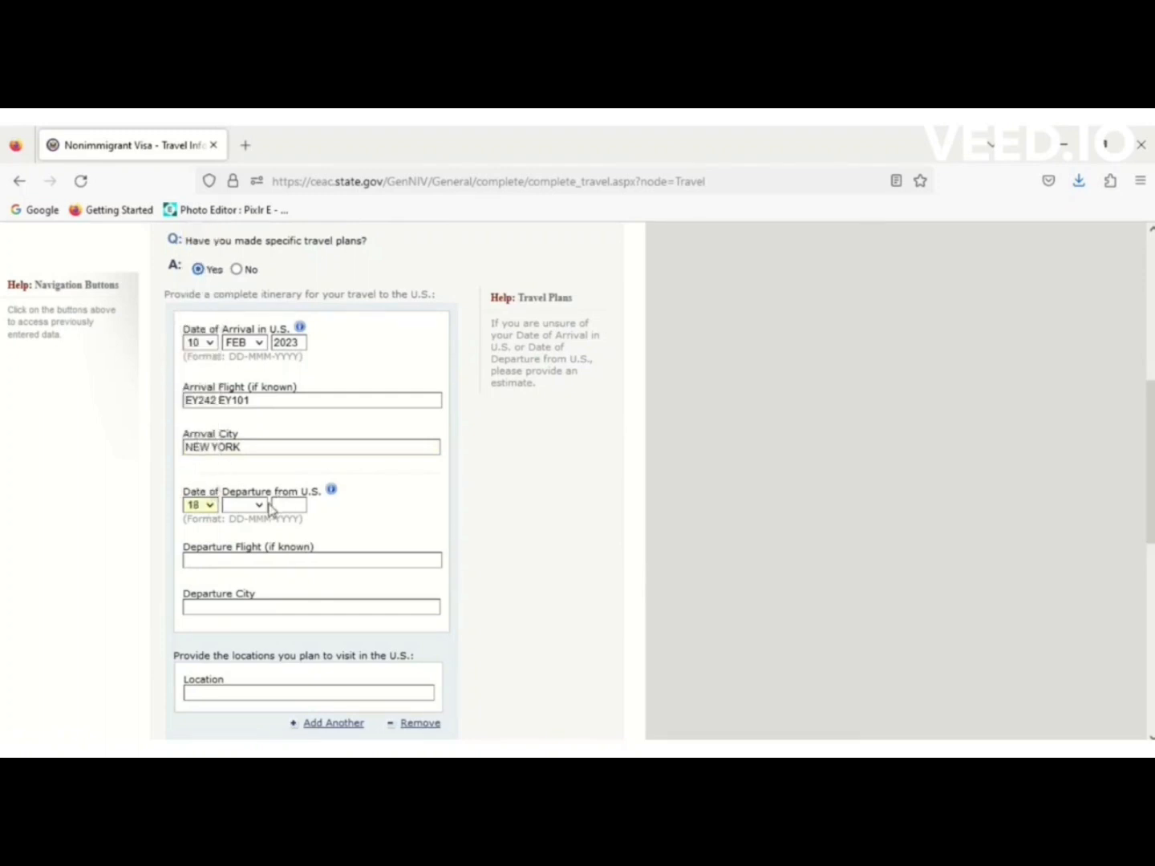
left_click(260, 508)
left_click(238, 286)
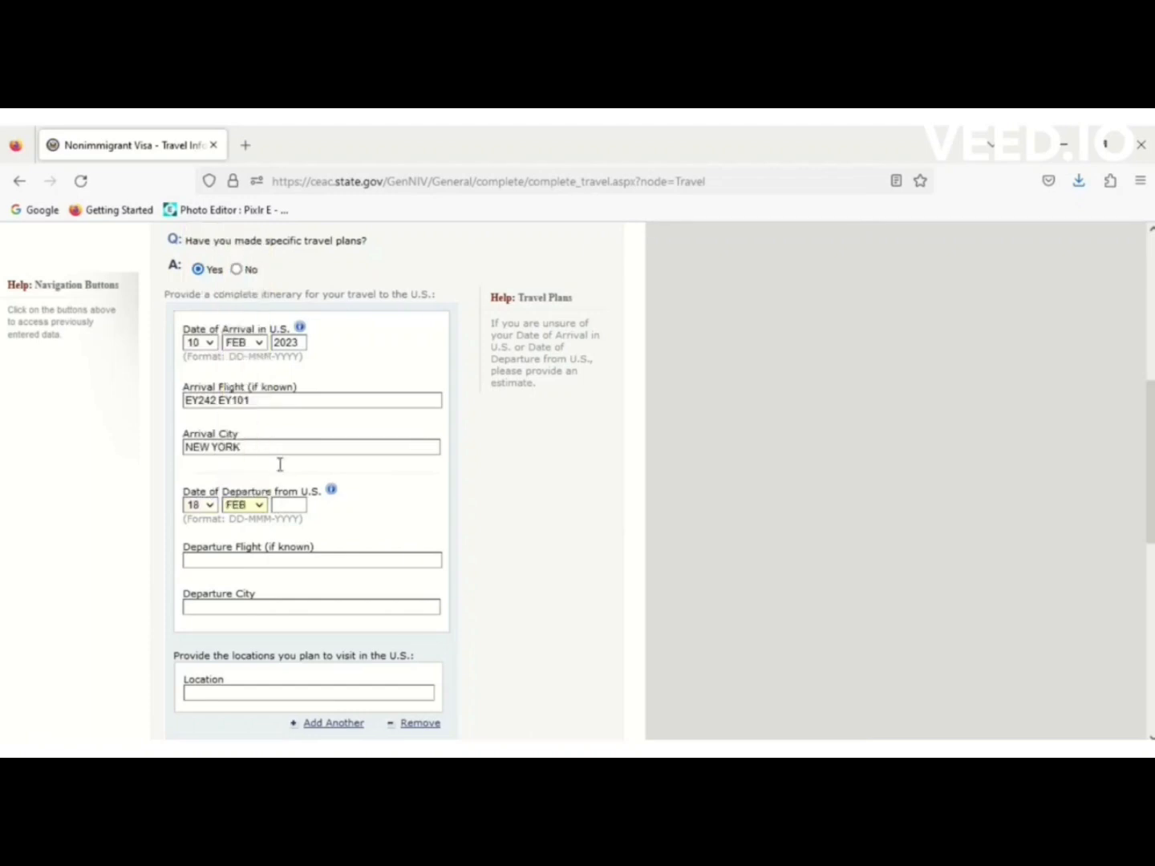
type("2023")
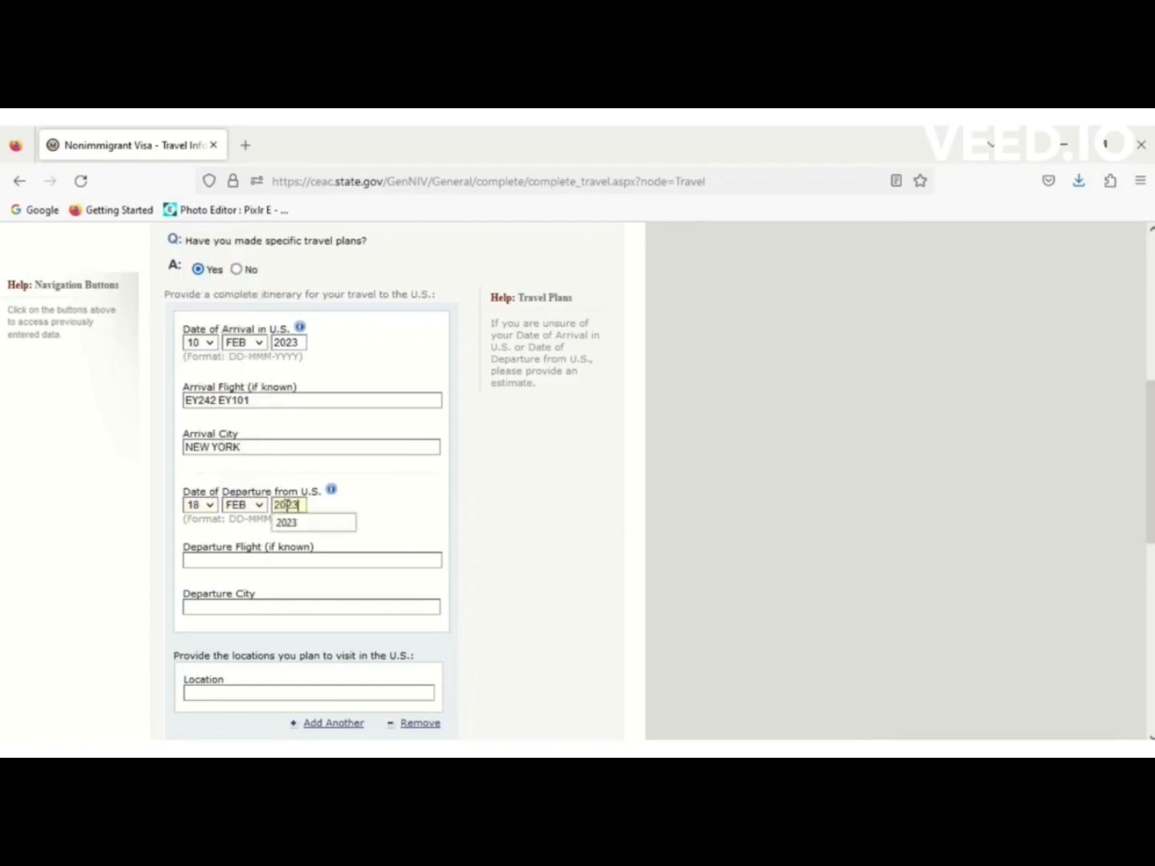
Enter departure flight EY100 EY241 and departure city NEW YORK from the suggestions.
left_click(232, 560)
type("EY")
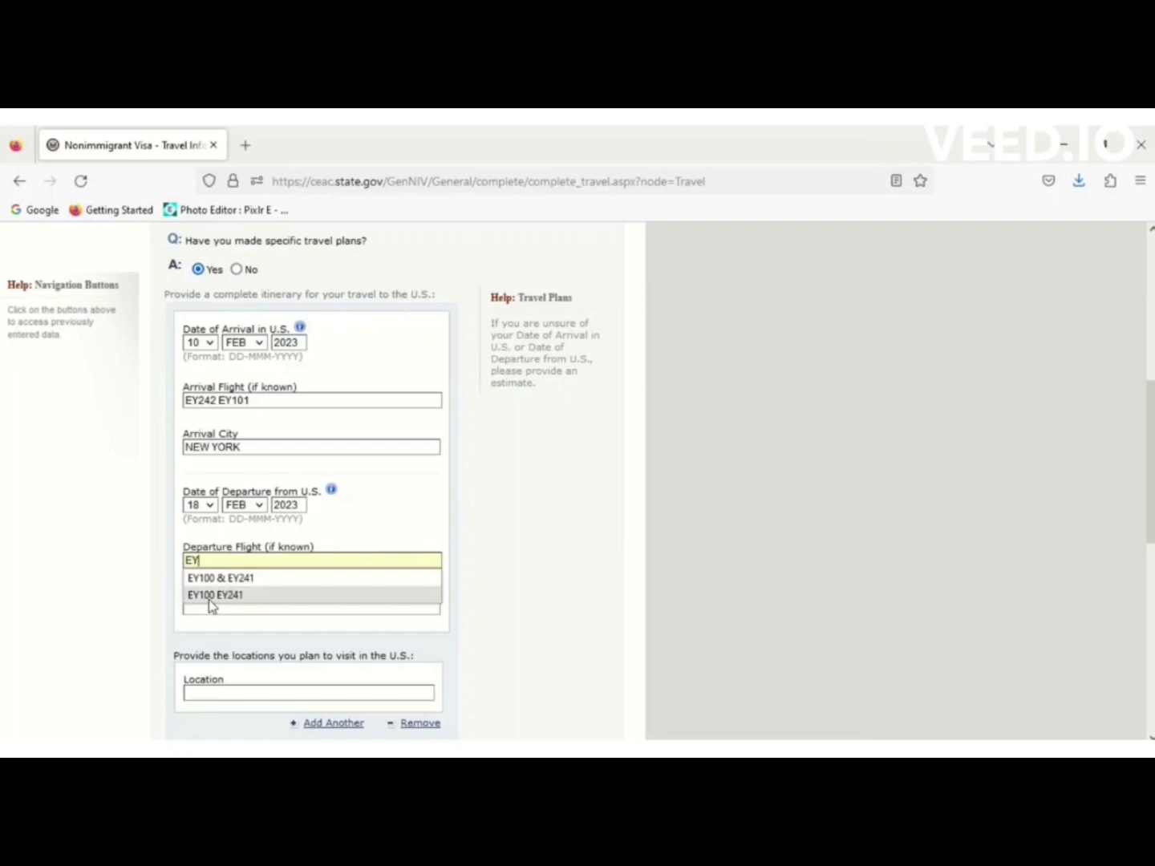
left_click(222, 596)
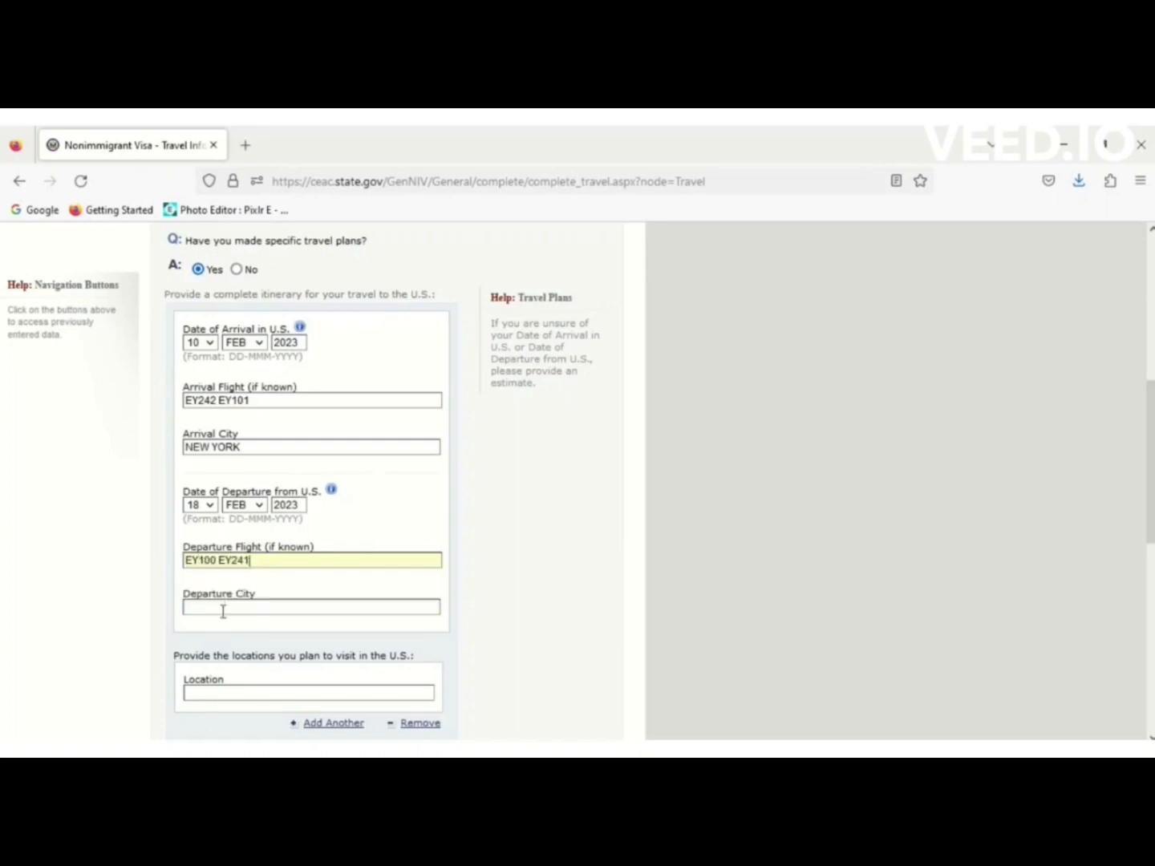
type("NEW")
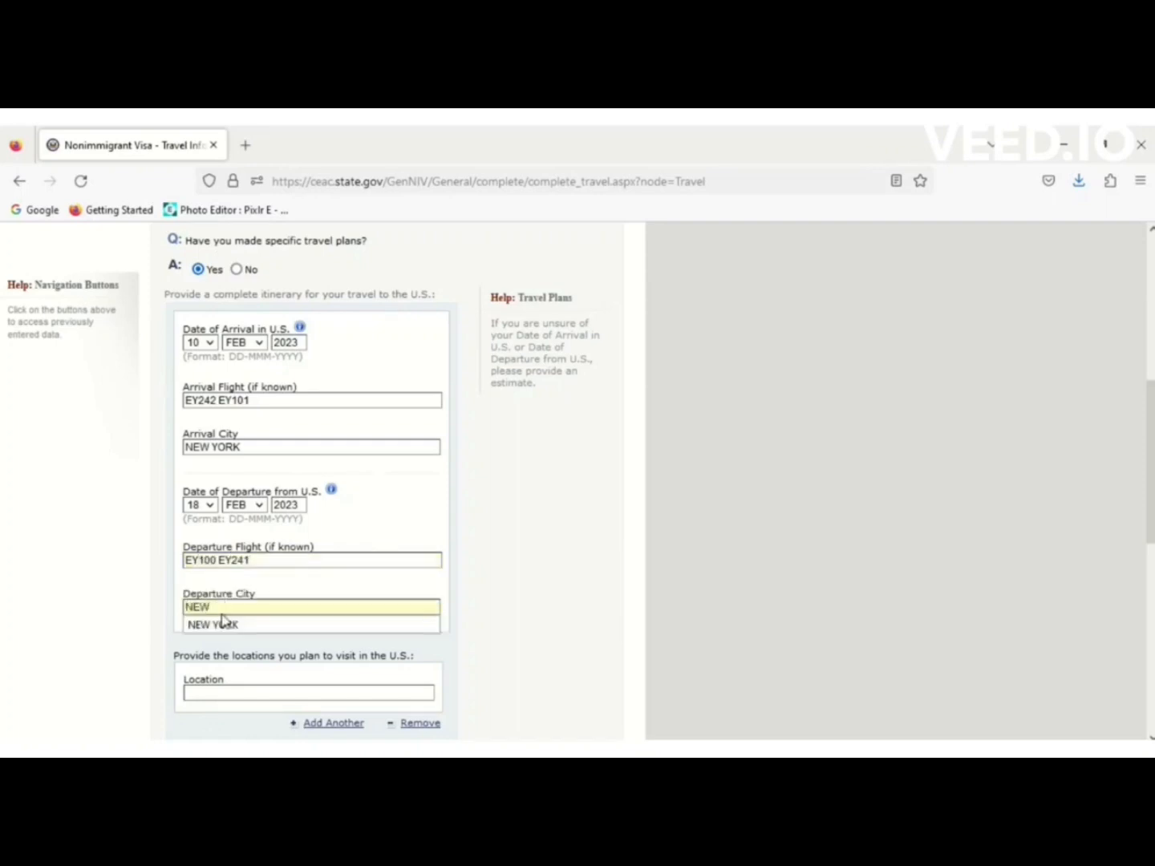
left_click(225, 624)
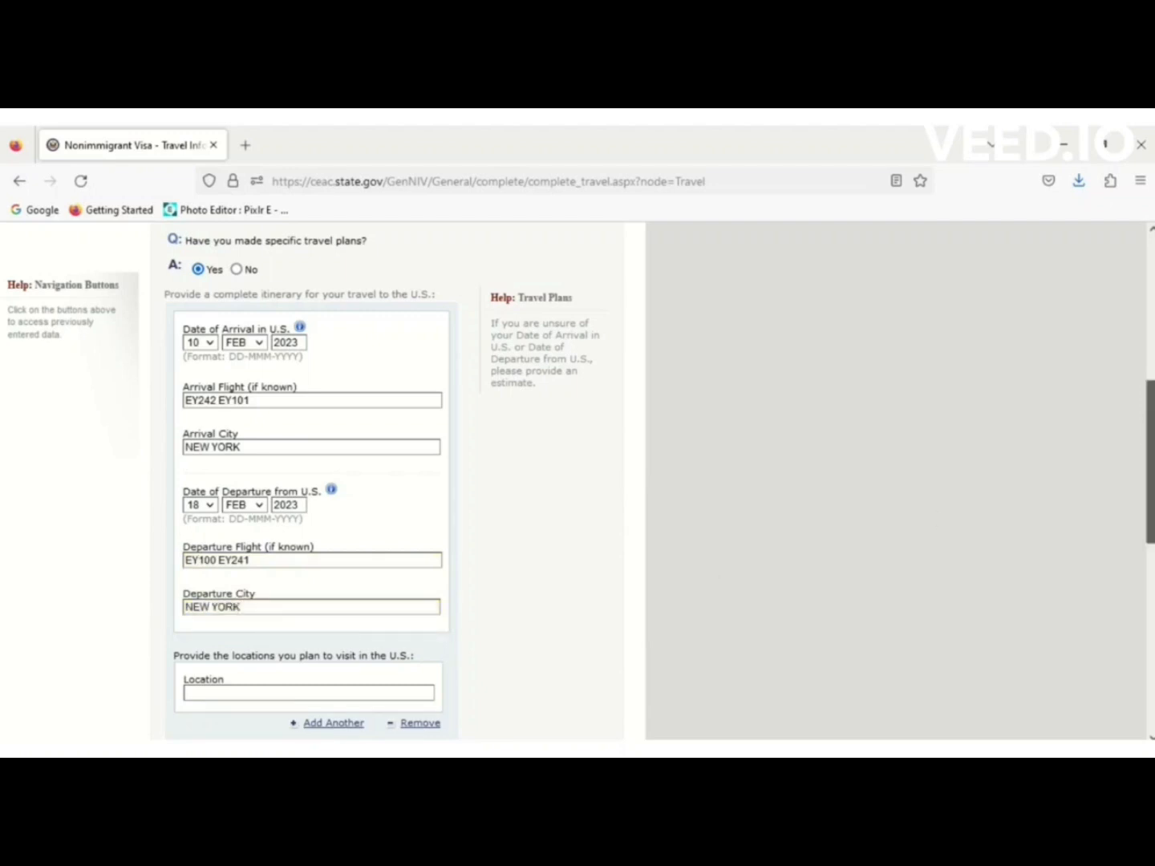
scroll(1151, 461, "down", 3)
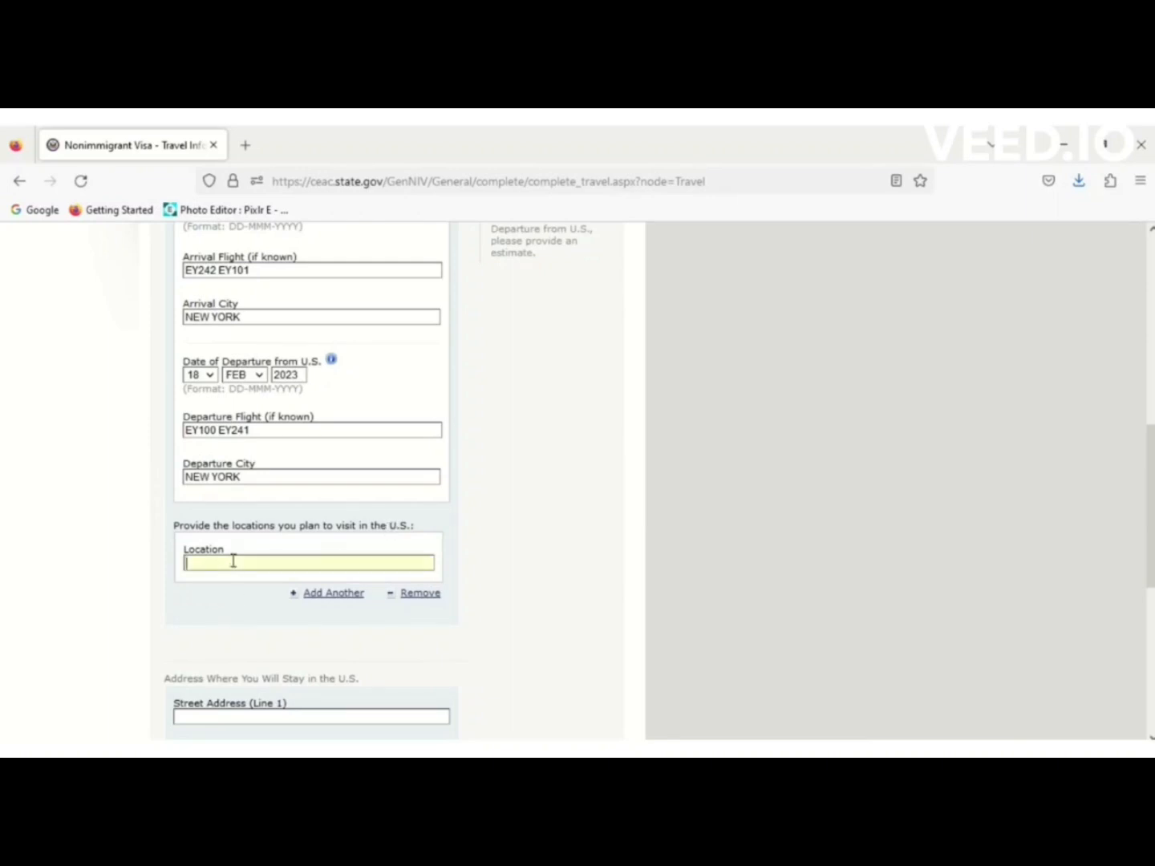
Type NEW YOU as the U.S. location to visit and bring up the Word travel notes.
type("NEW")
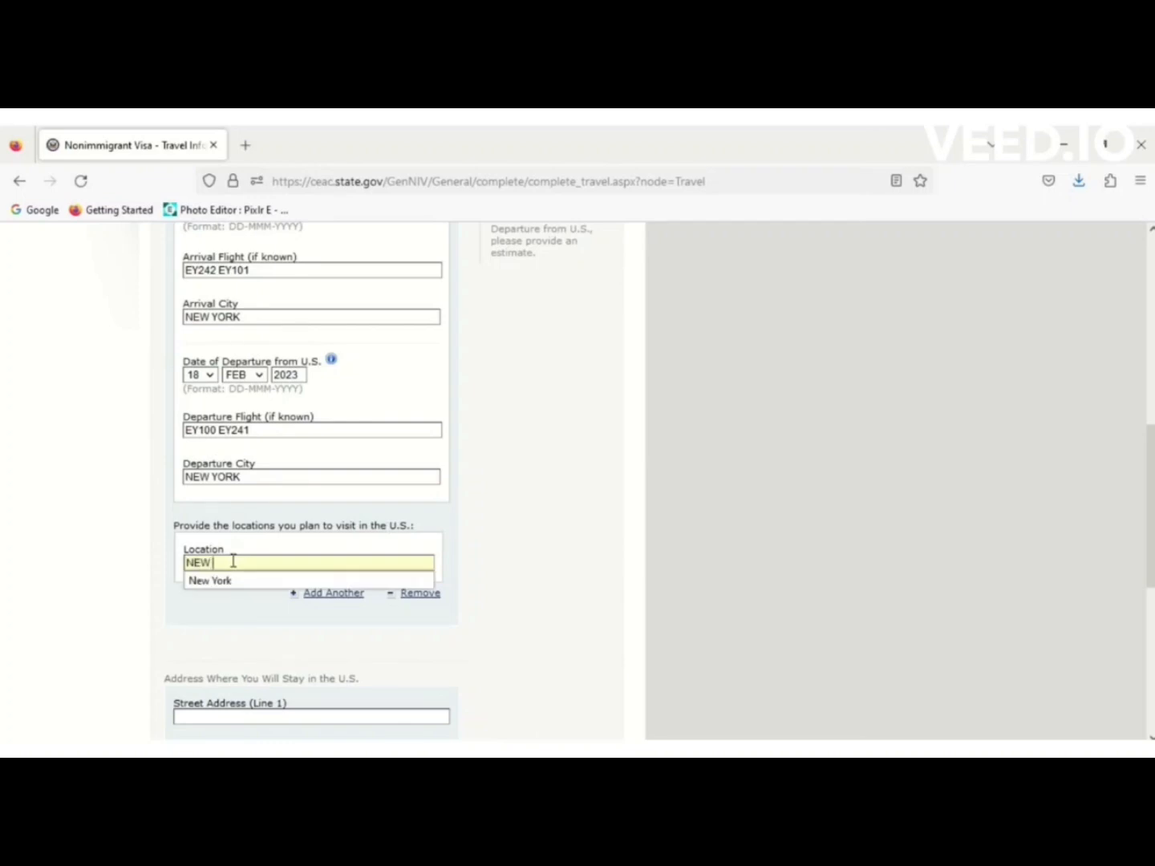
type(" YOUK")
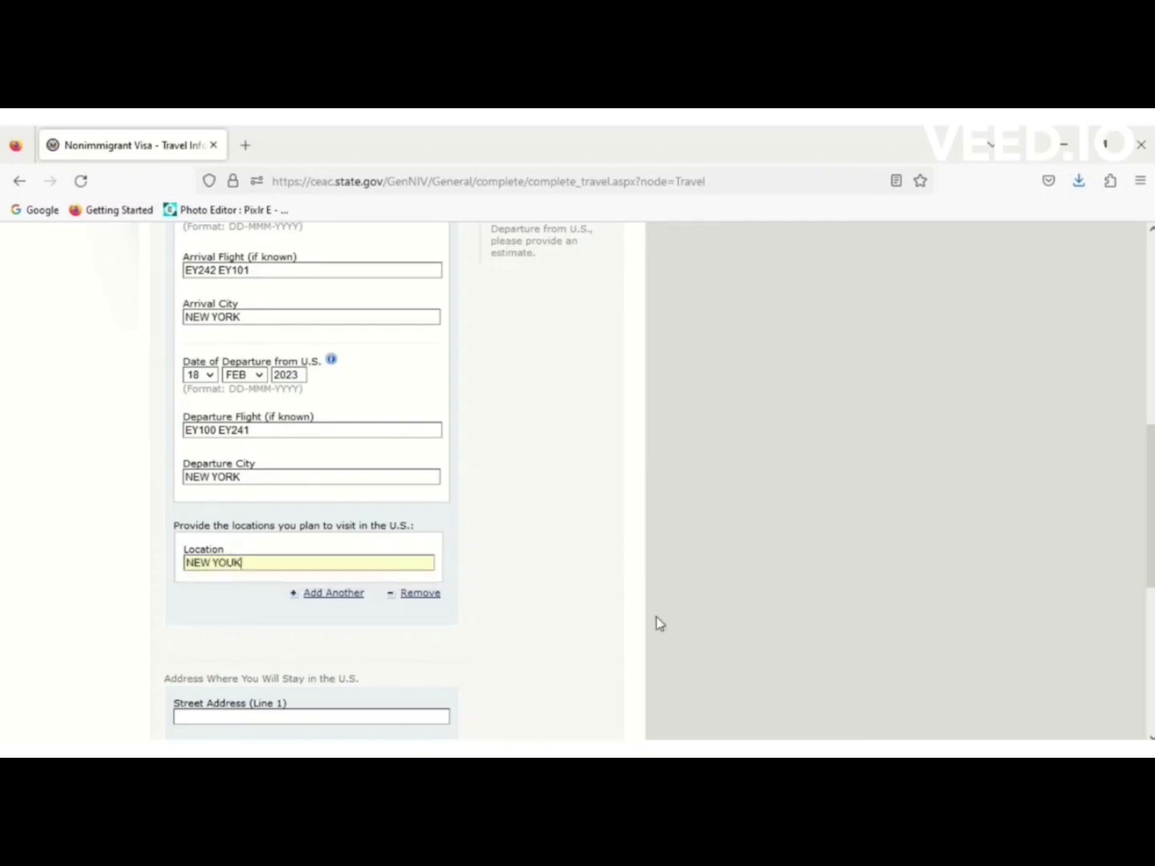
scroll(1146, 514, "down", 5)
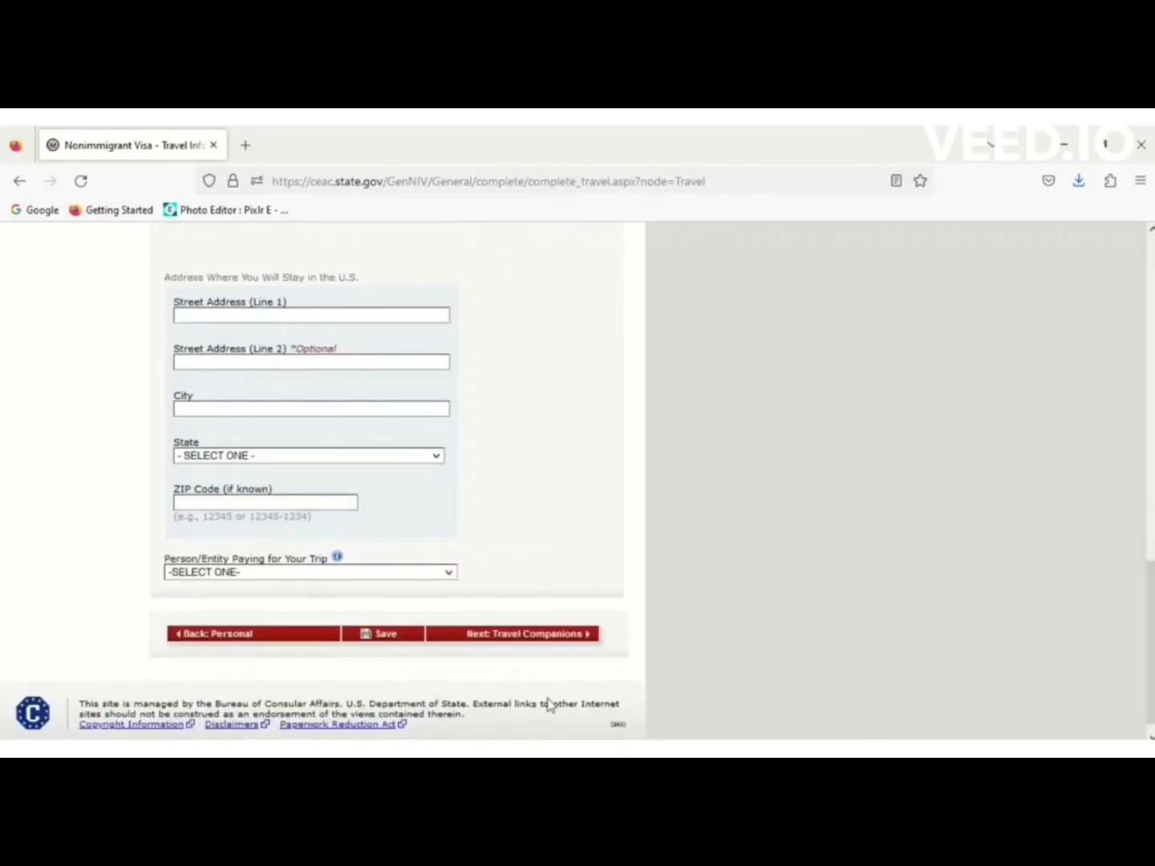
left_click(513, 750)
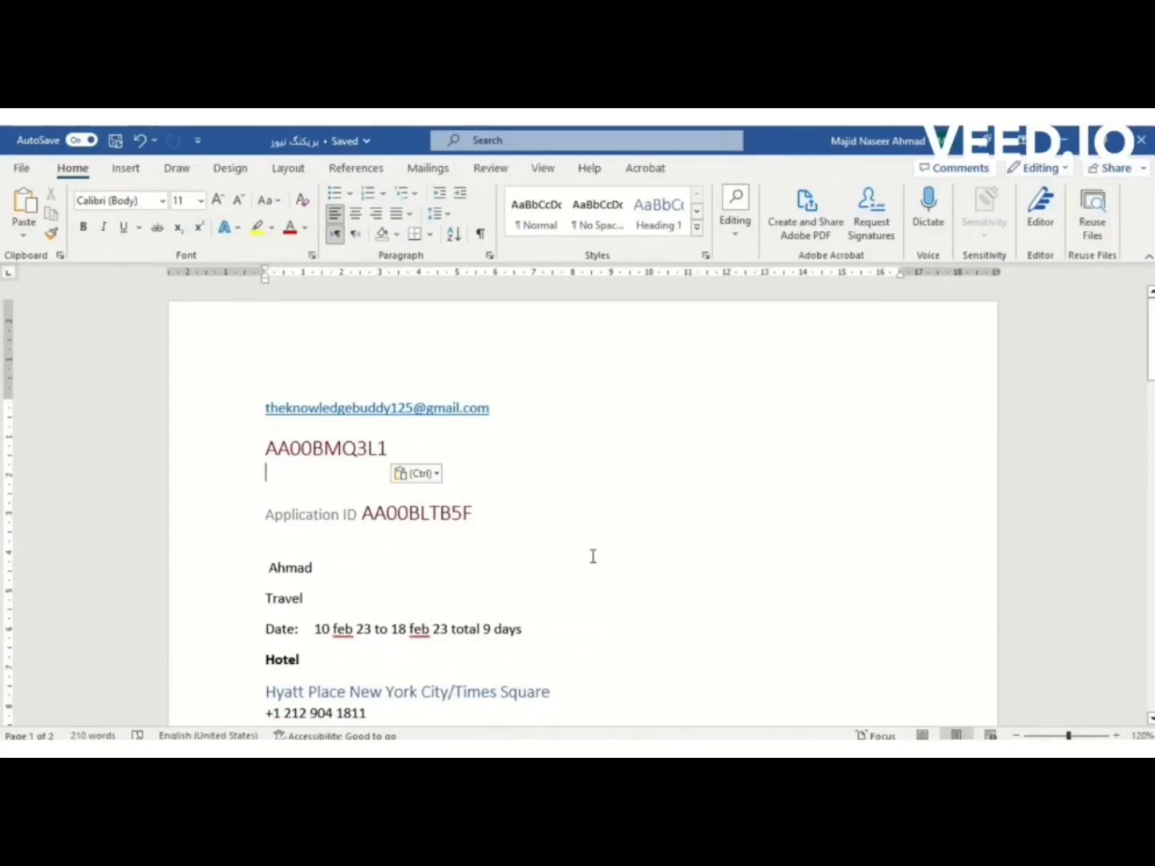
Copy Hyatt Place New York City and its street address from Word into Address Lines 1 and 2.
left_click_drag(1151, 365, 1151, 427)
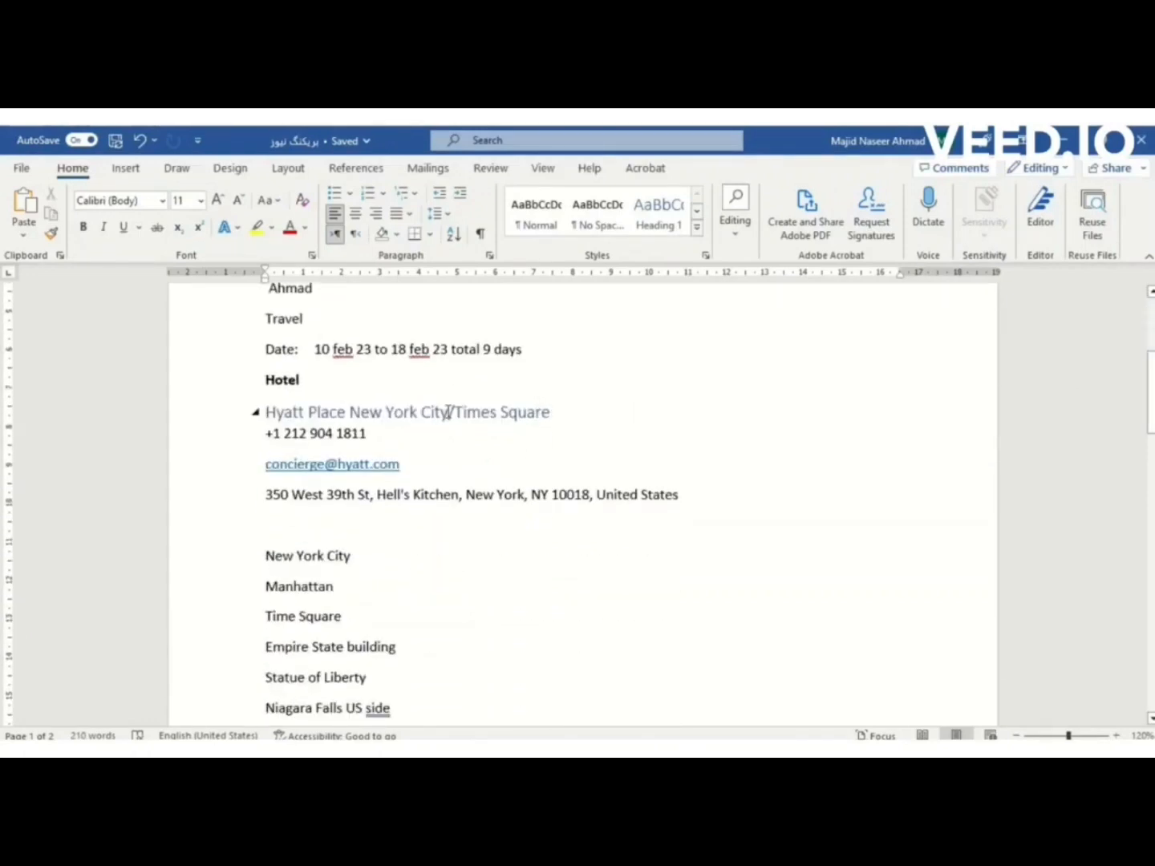
left_click_drag(449, 412, 280, 413)
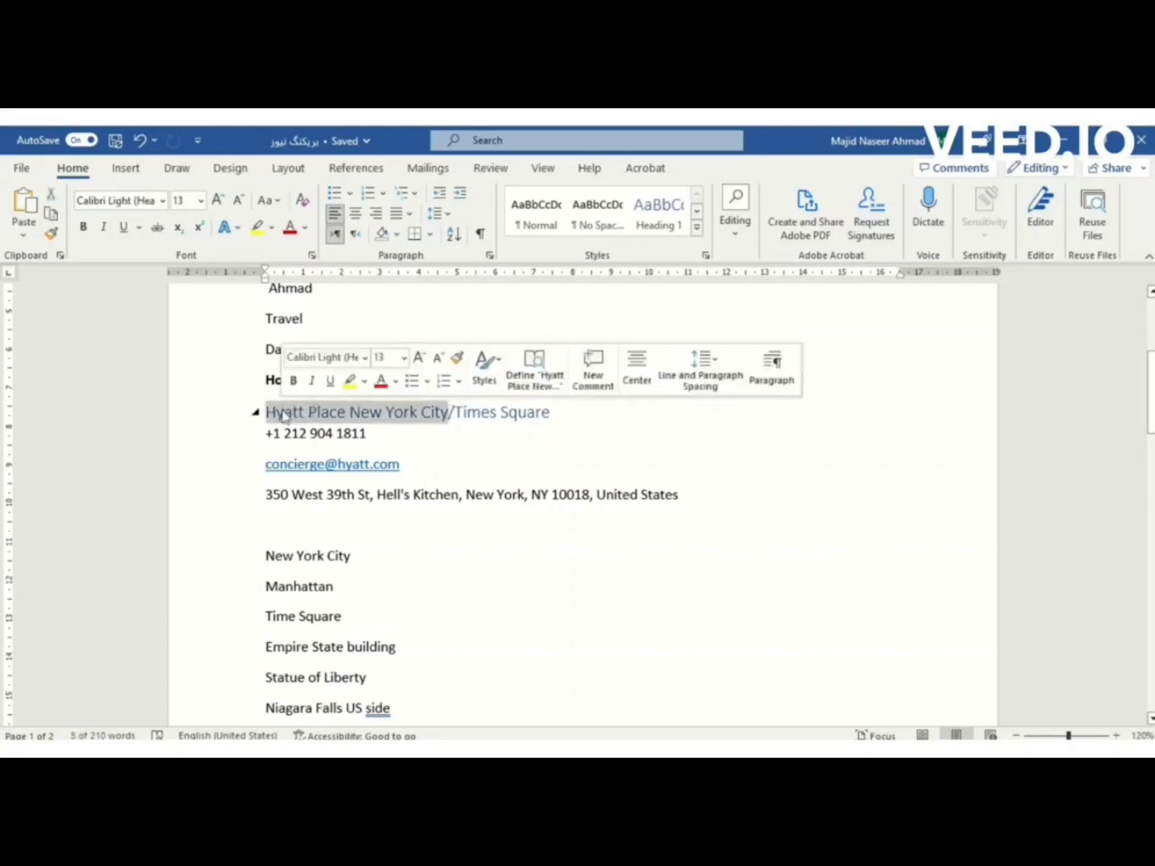
key("alt+Tab")
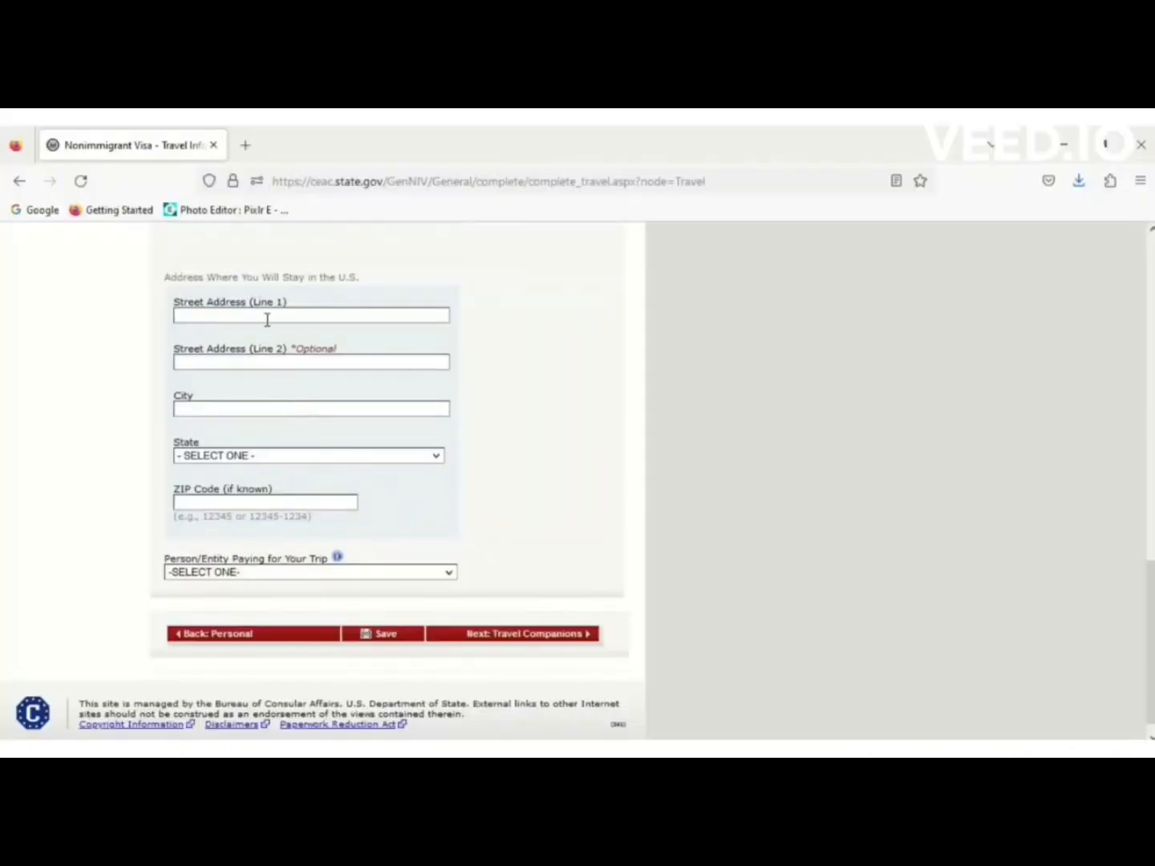
type("HYATT PLACE NEW YORK CITY")
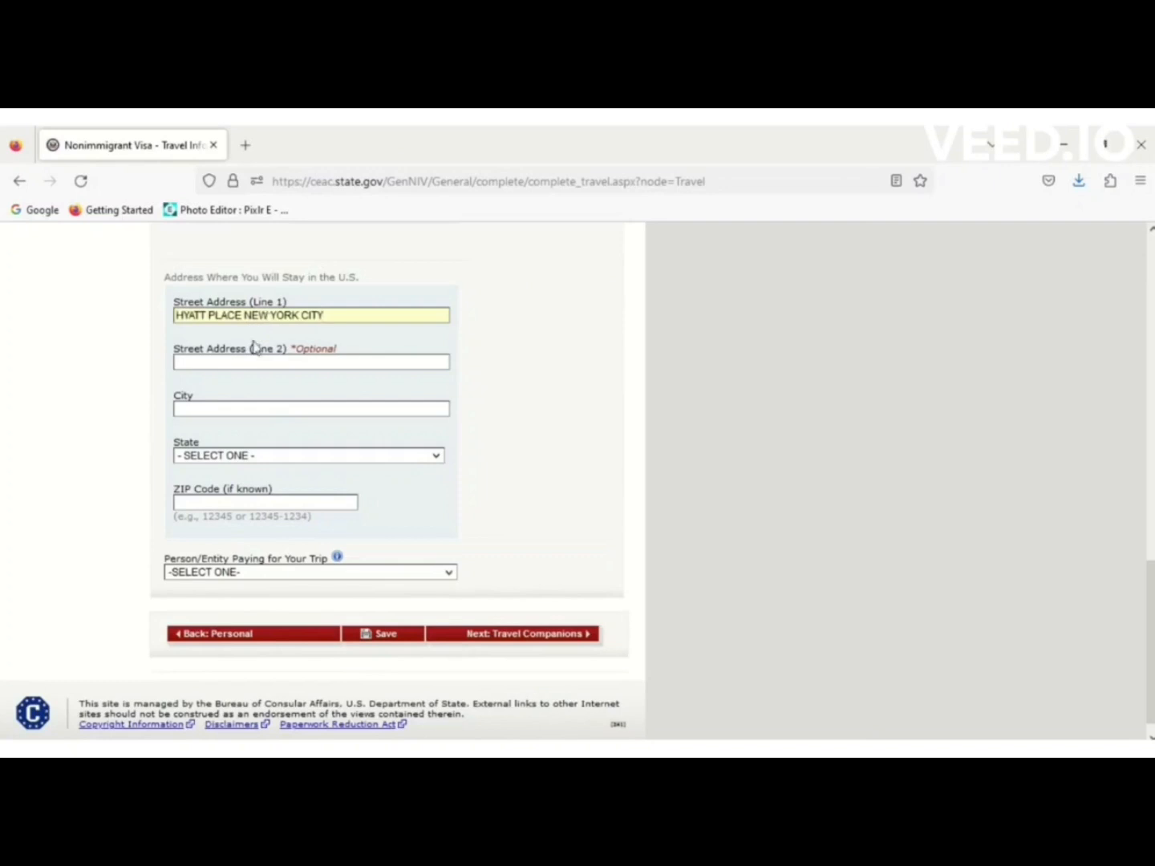
key("alt+Tab")
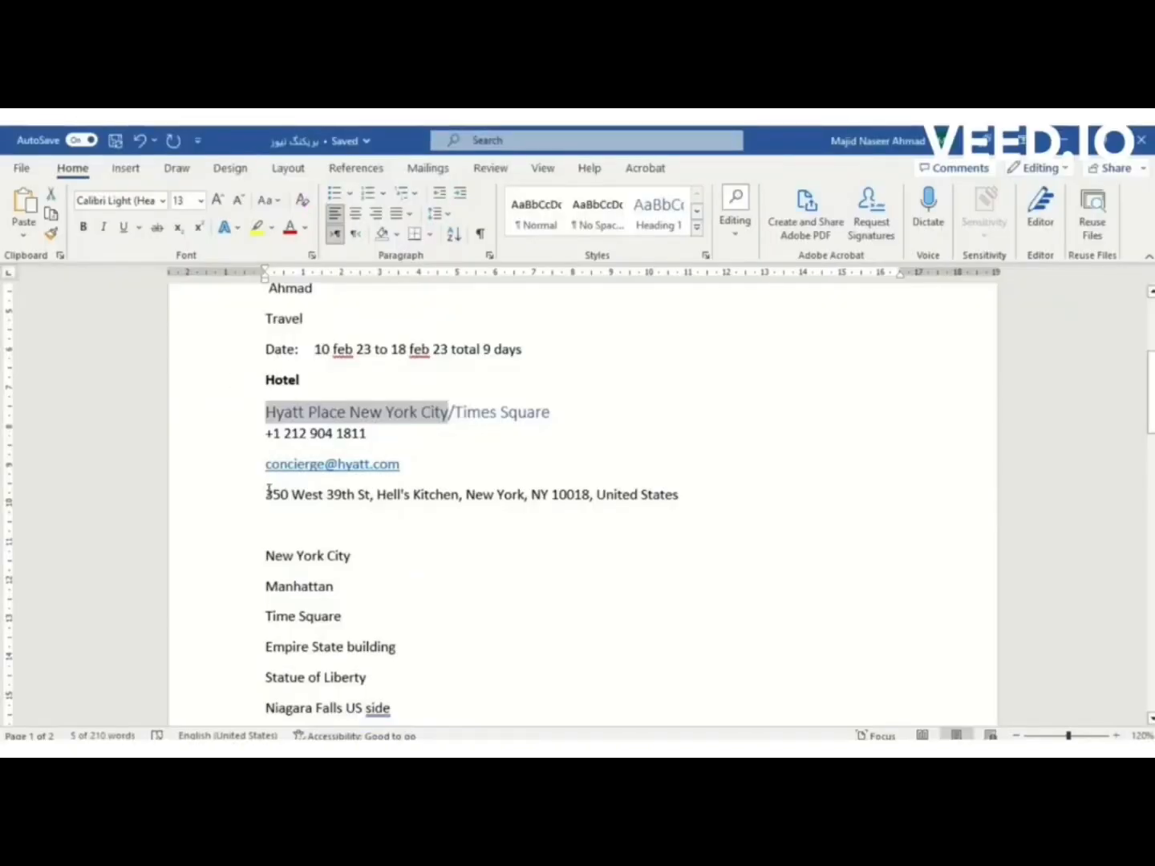
left_click_drag(267, 495, 513, 493)
key("alt+Tab")
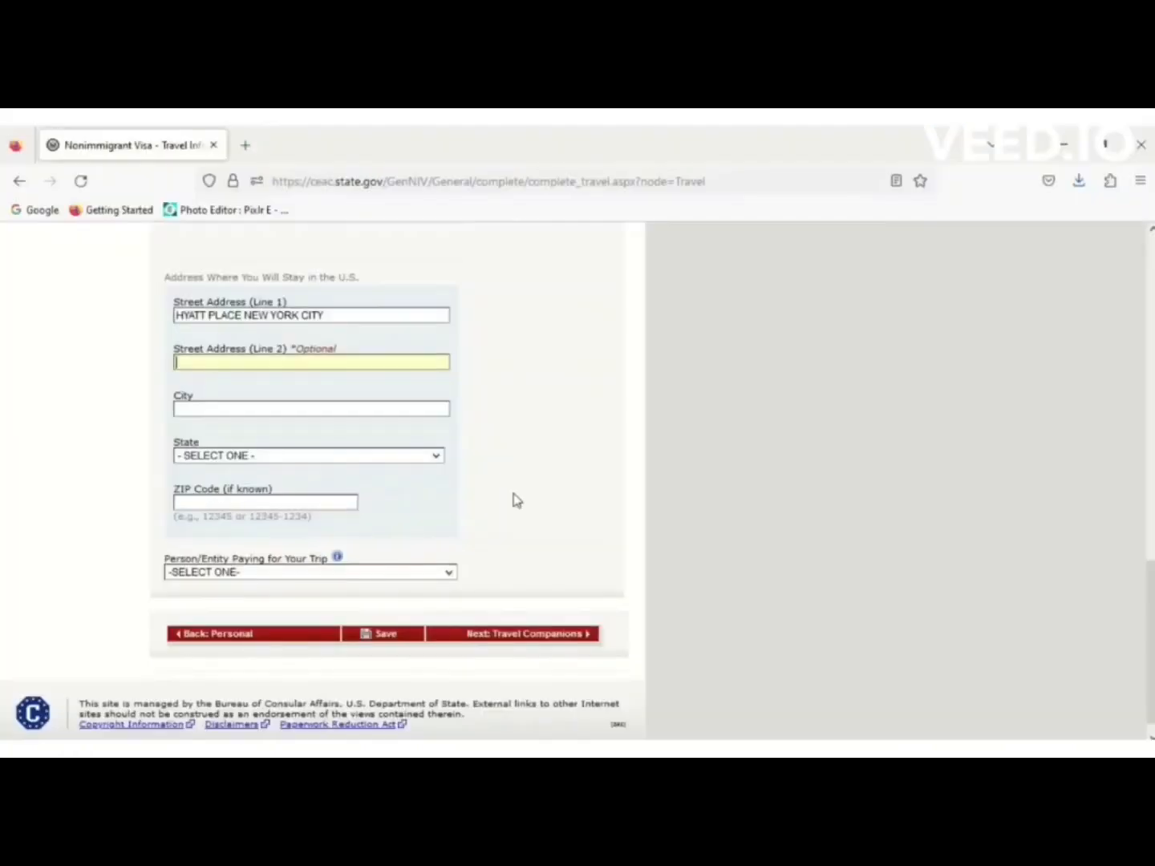
type("350 WEST 39TH ST, HELL'S KITCHEN, NEW YO")
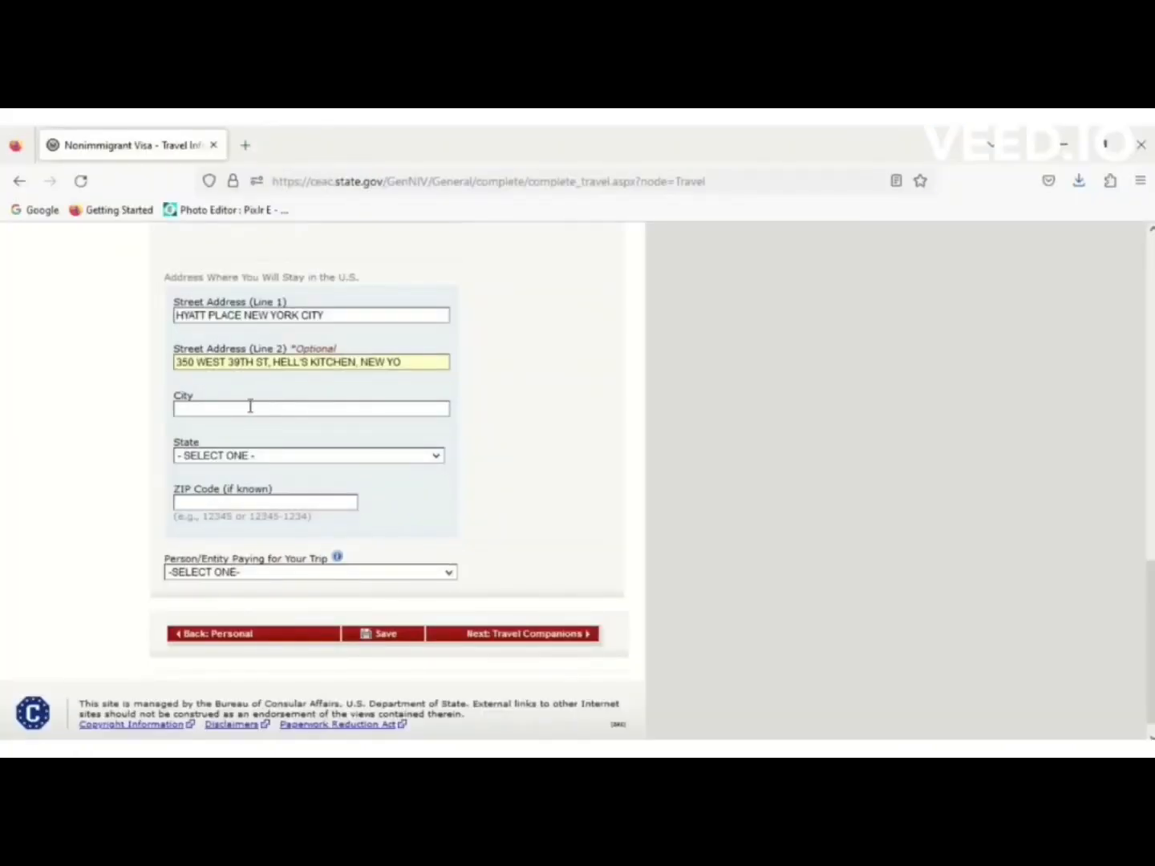
Set the stay address city and state to NEW YORK.
type("NEW")
key("Down")
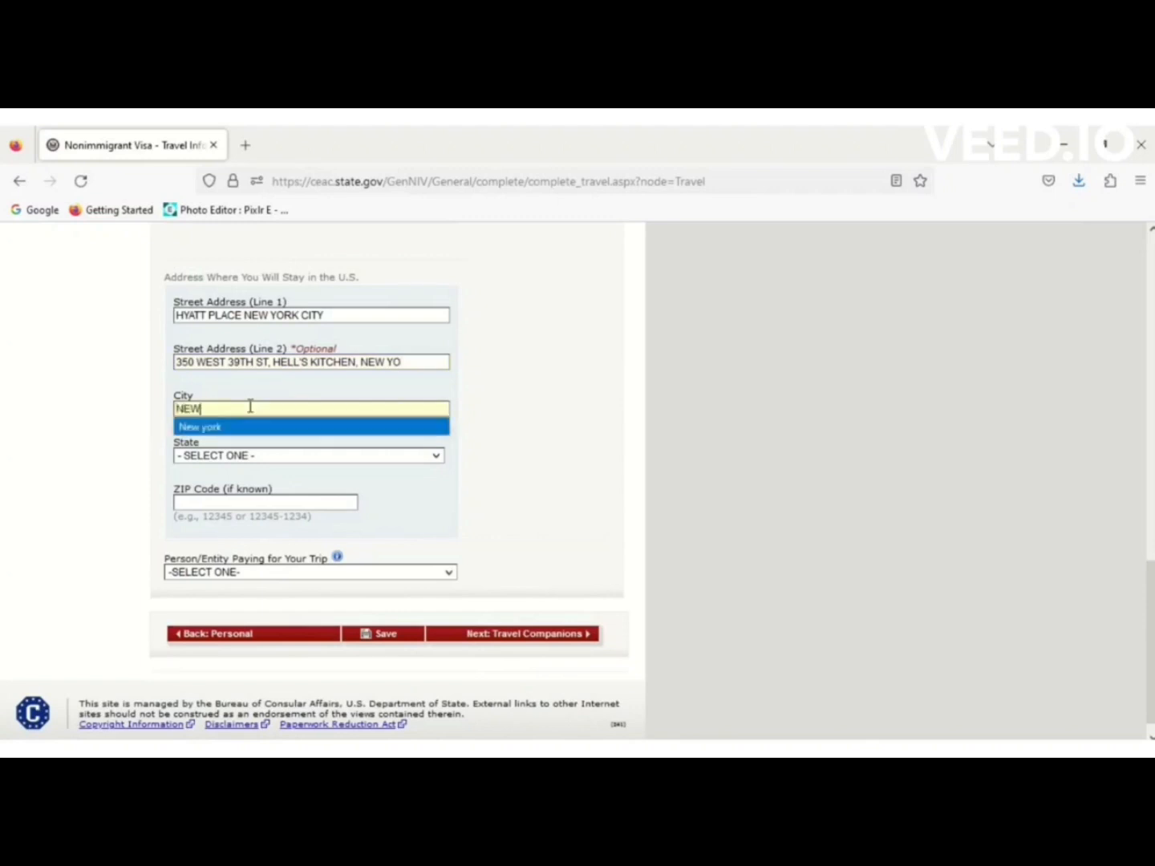
key("Return")
left_click(243, 457)
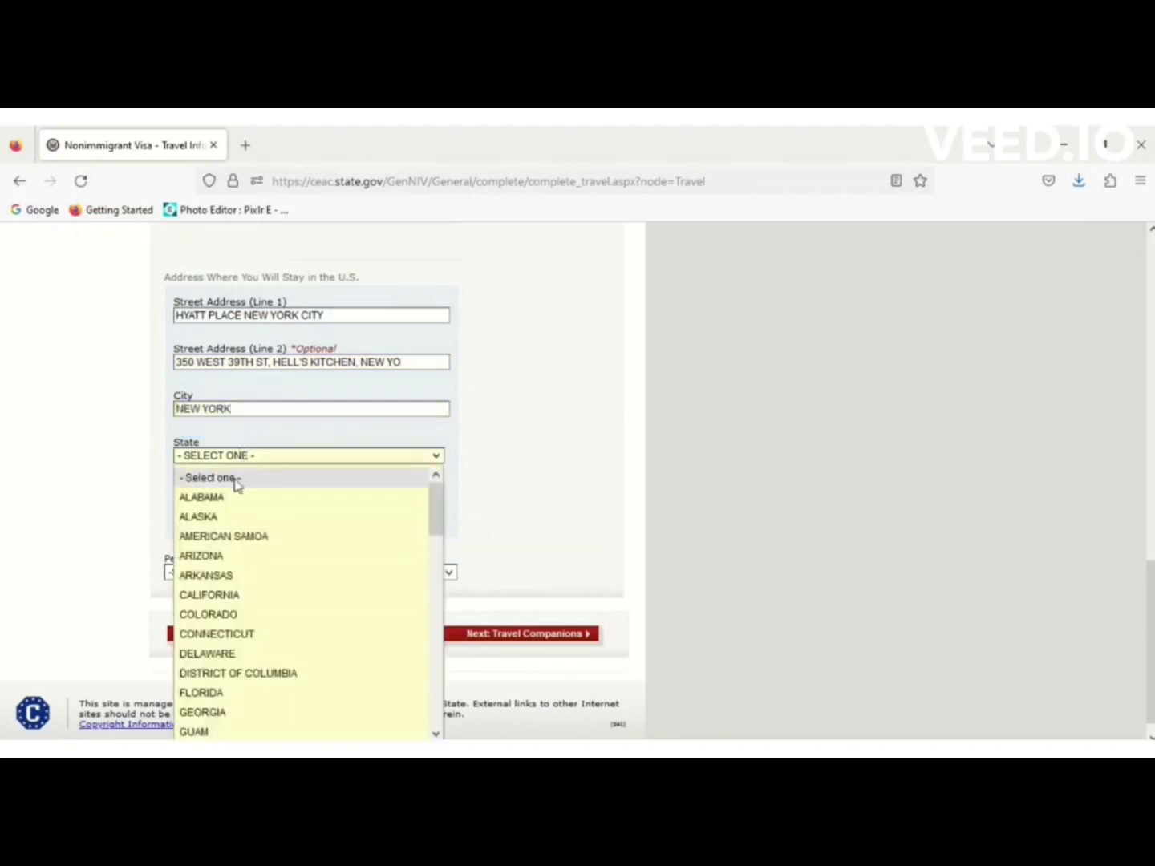
key("n")
key("n")
key("n")
key("Down")
key("Down")
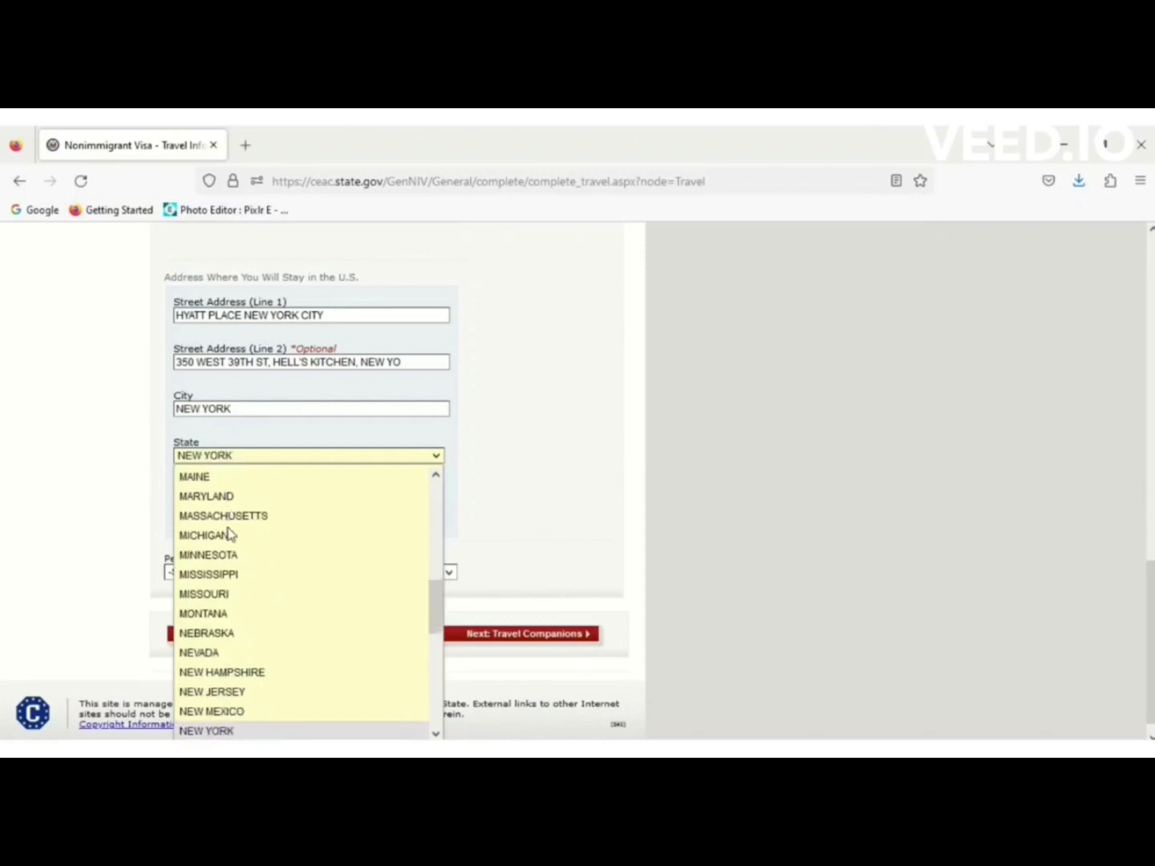
left_click(218, 731)
Enter ZIP code 10018, set the trip payer to SELF, and save.
left_click(251, 501)
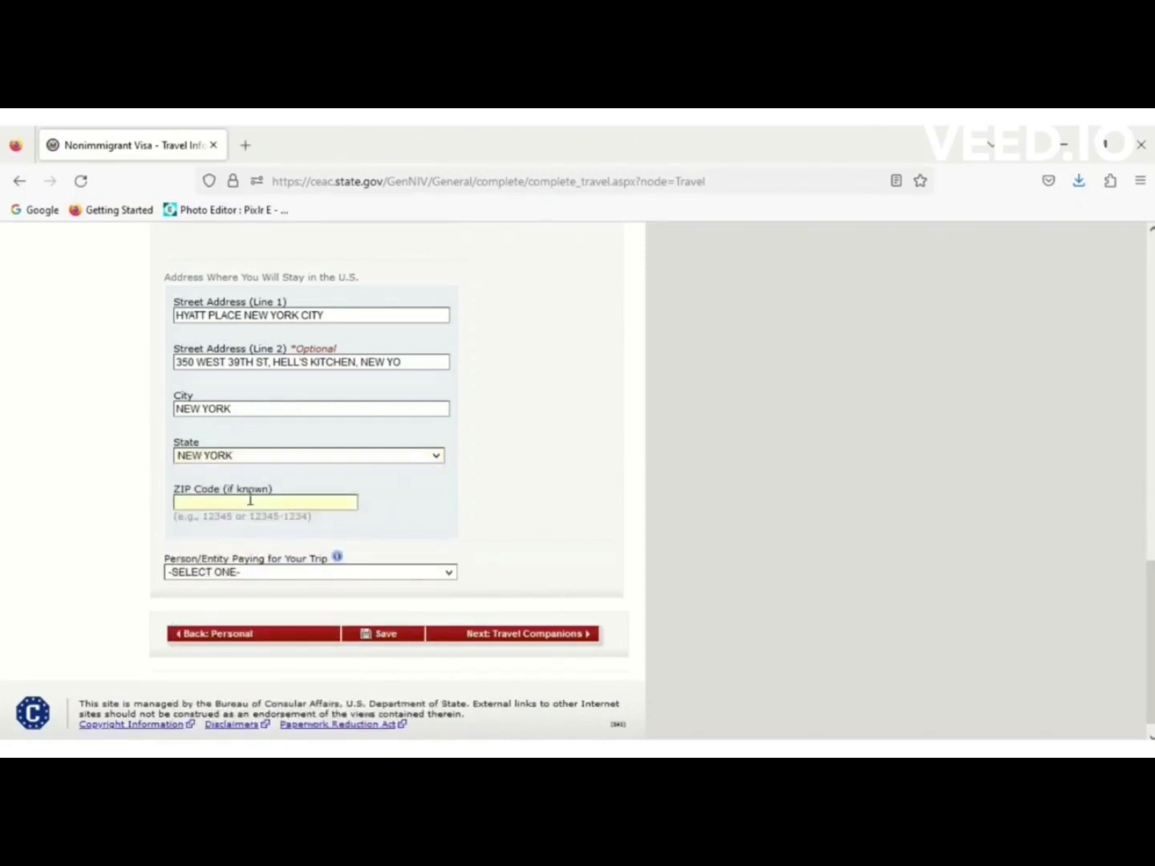
type("18")
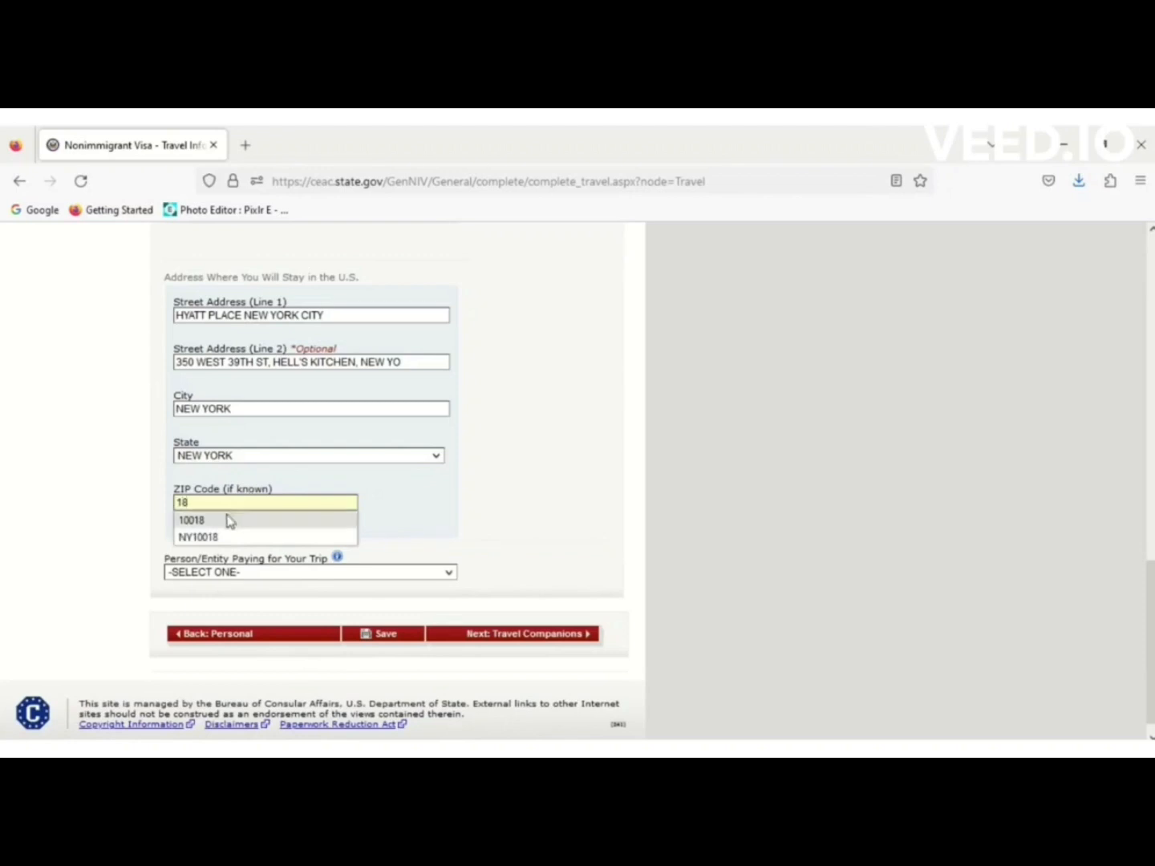
left_click(227, 520)
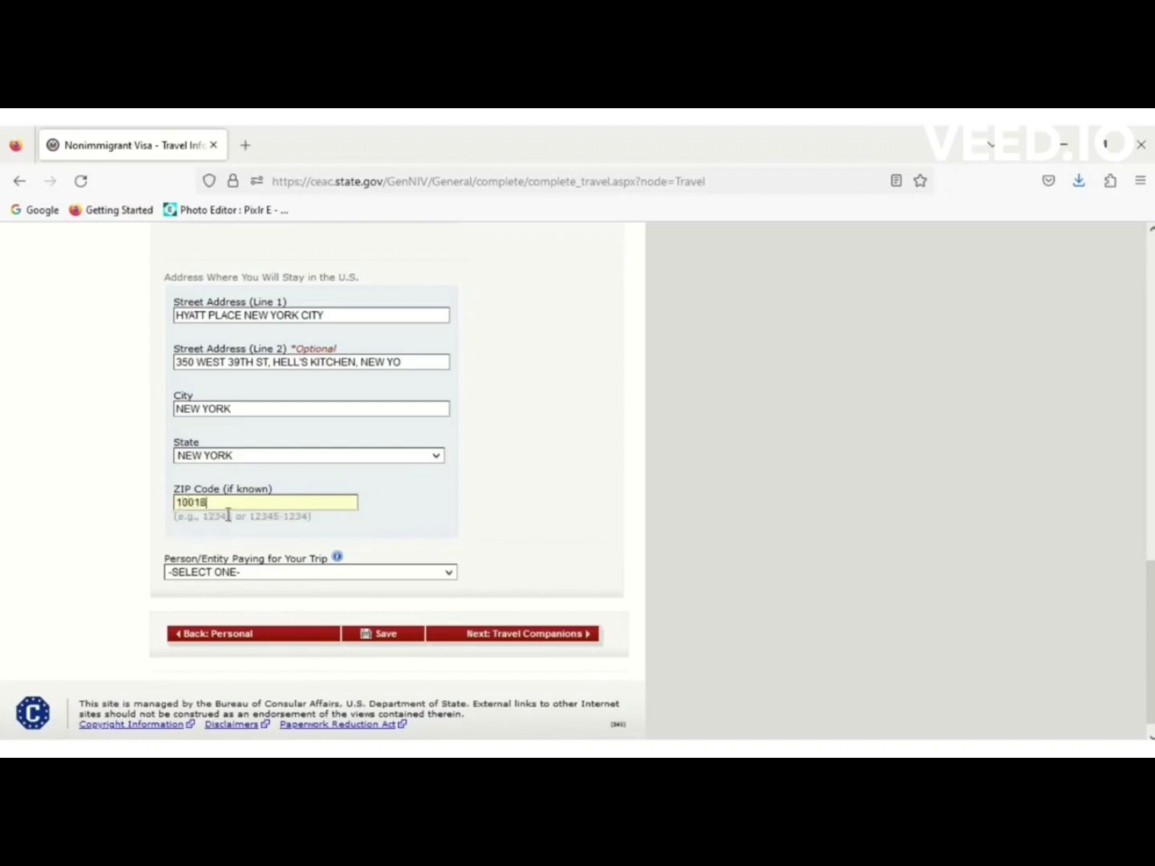
left_click(280, 575)
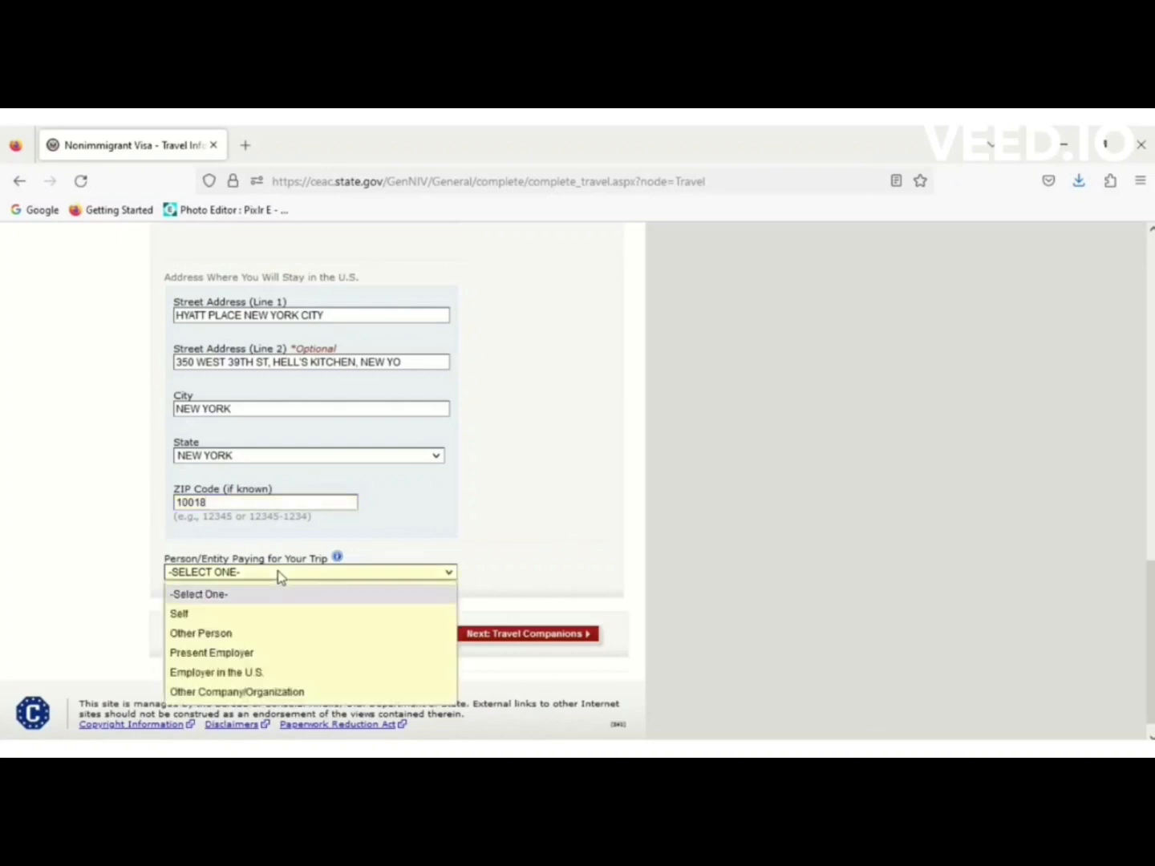
left_click(203, 615)
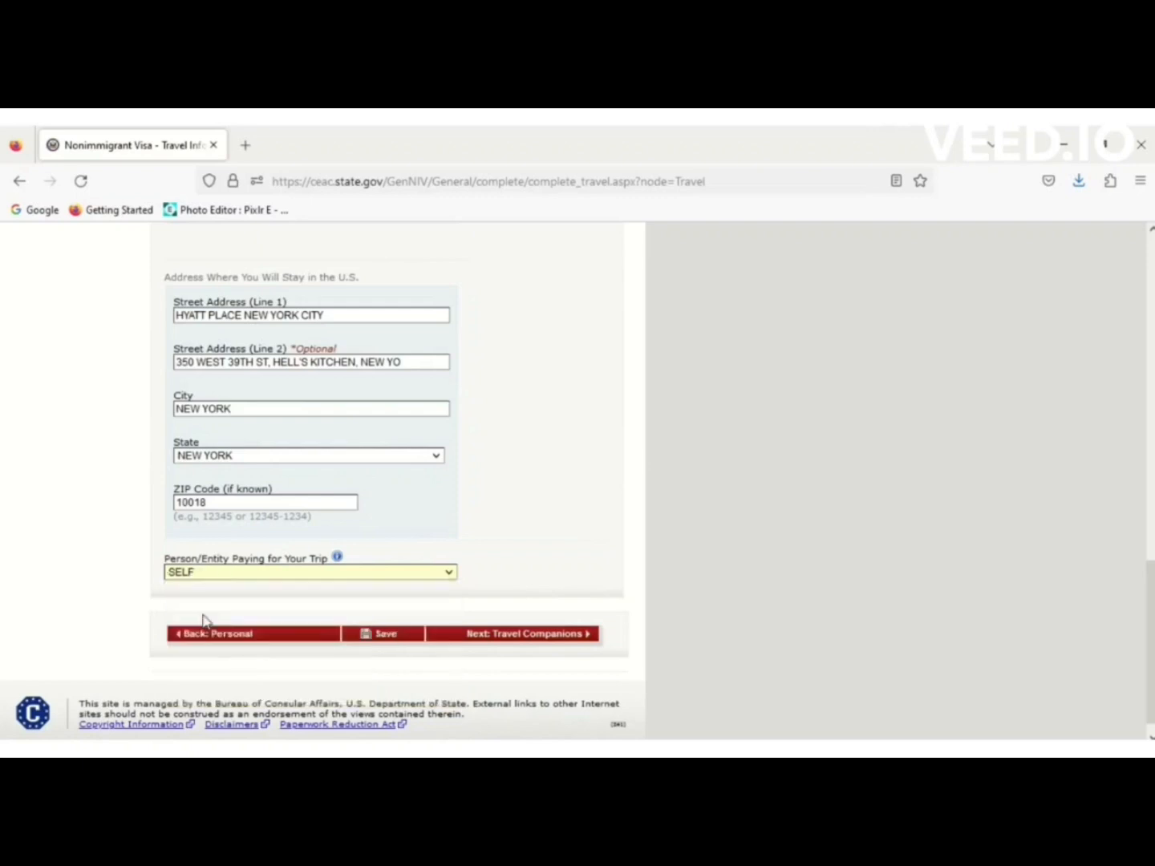
left_click(398, 639)
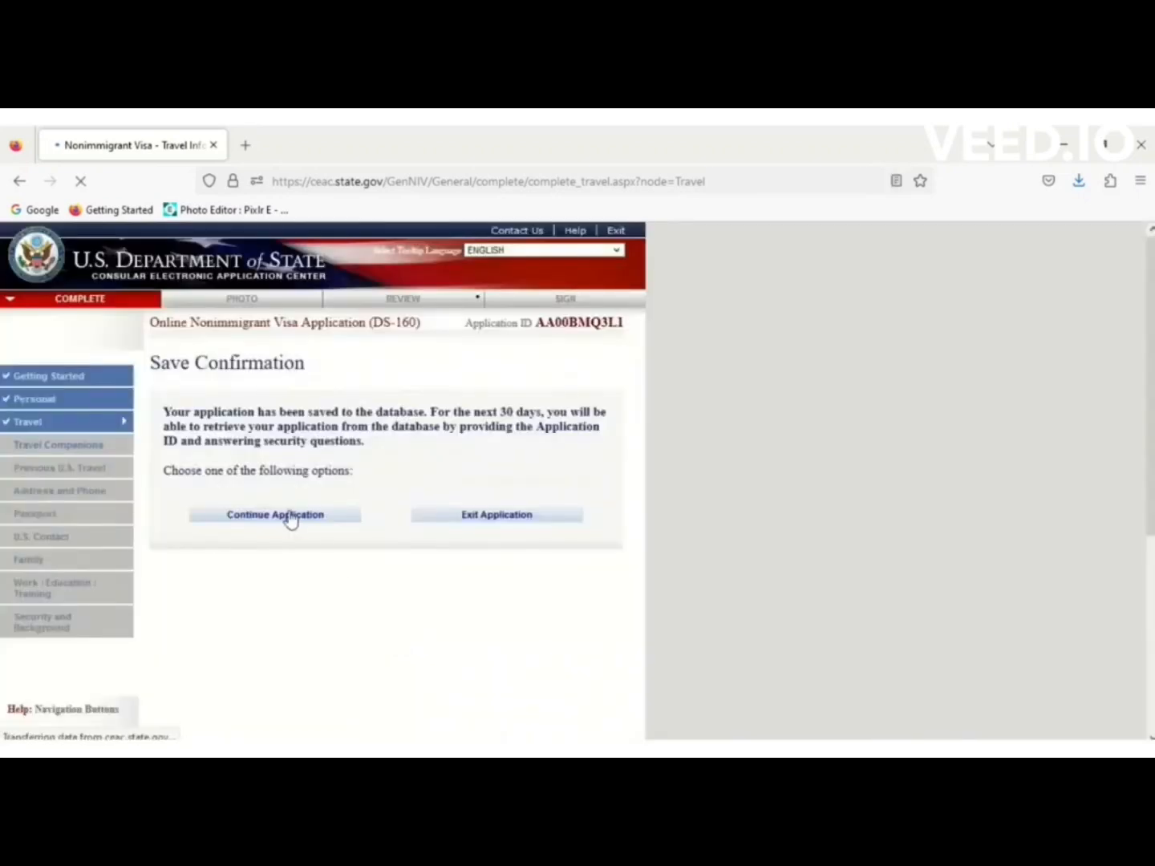
Continue the saved application and advance from Travel Information to Travel Companions.
left_click(289, 515)
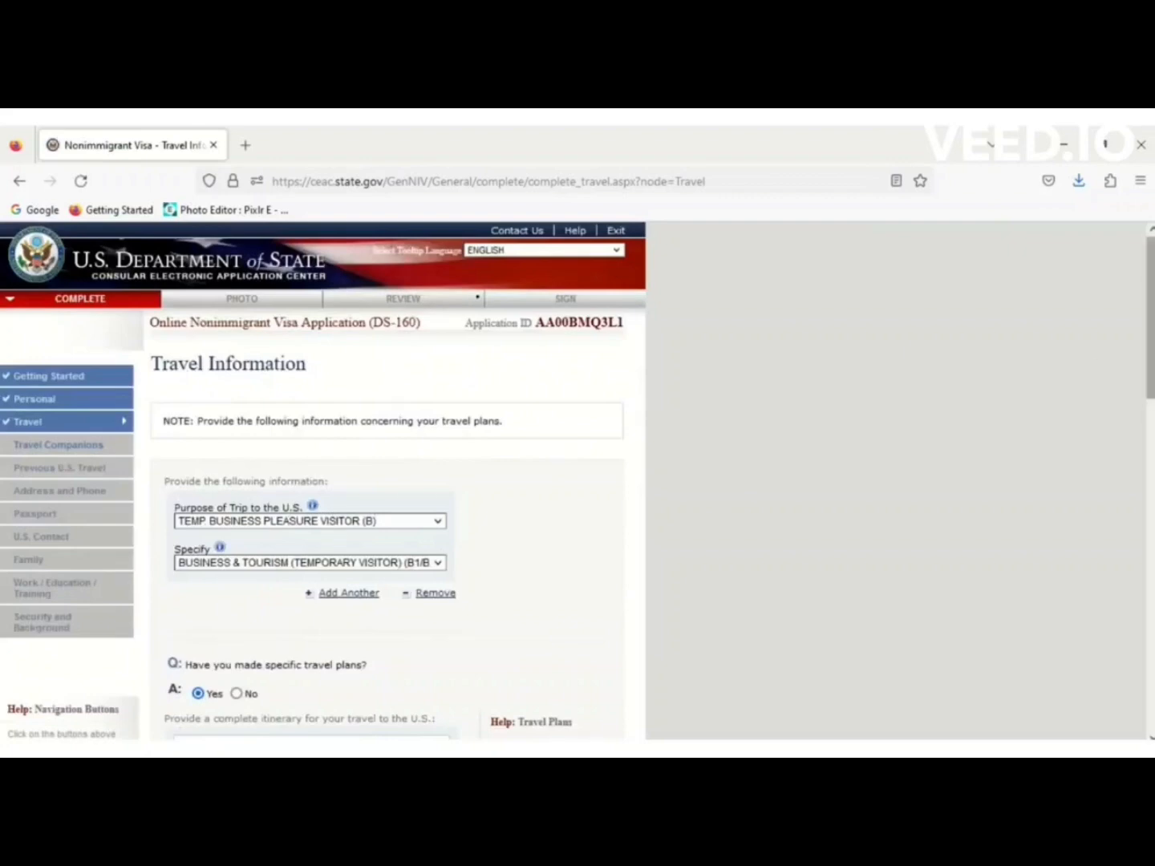
scroll(571, 722, "down", 15)
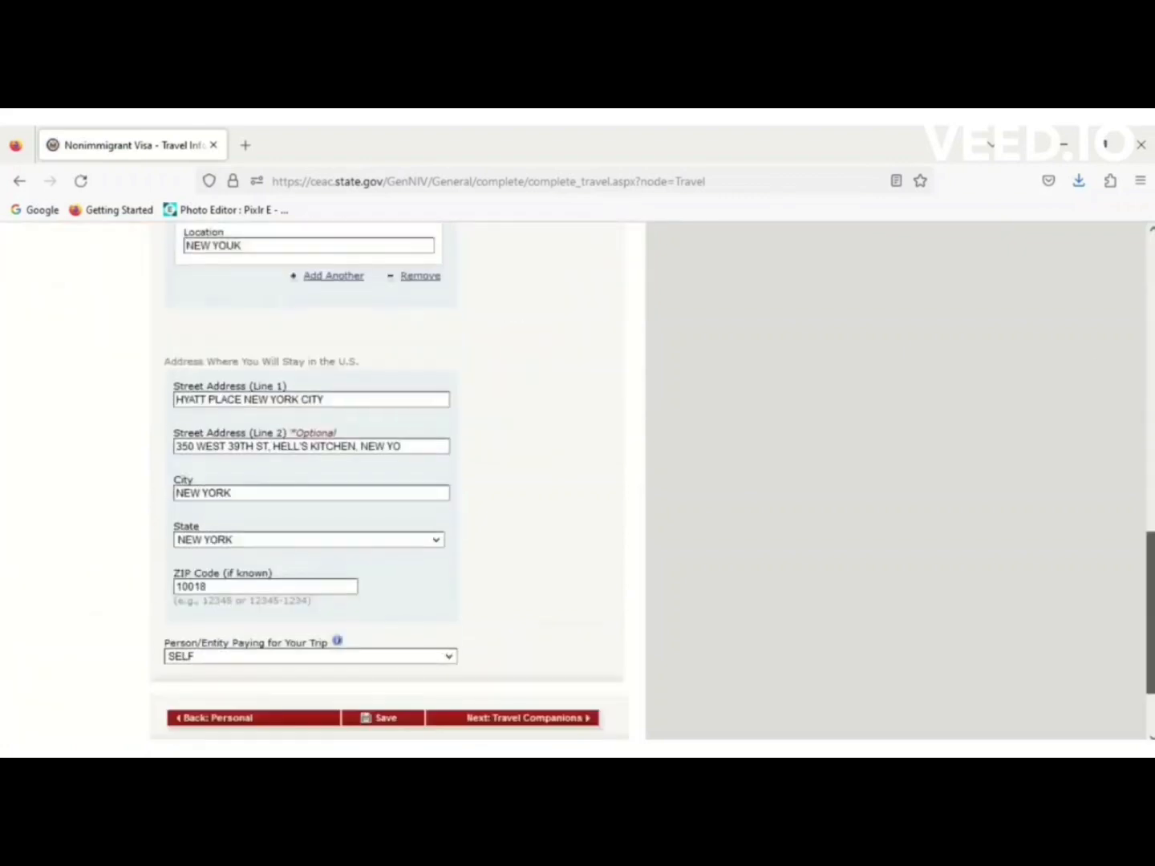
left_click(524, 722)
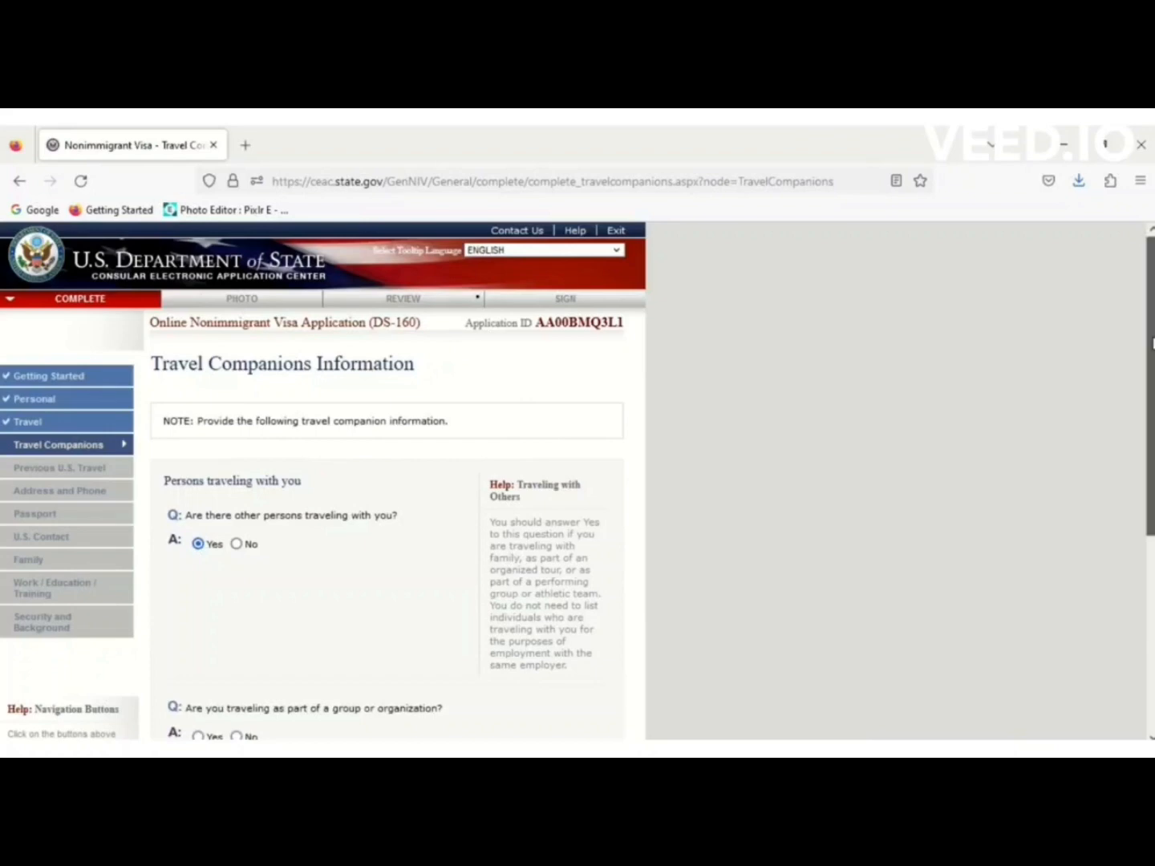
Answer No to other persons traveling with you and save the Travel Companions page.
scroll(322, 480, "down", 3)
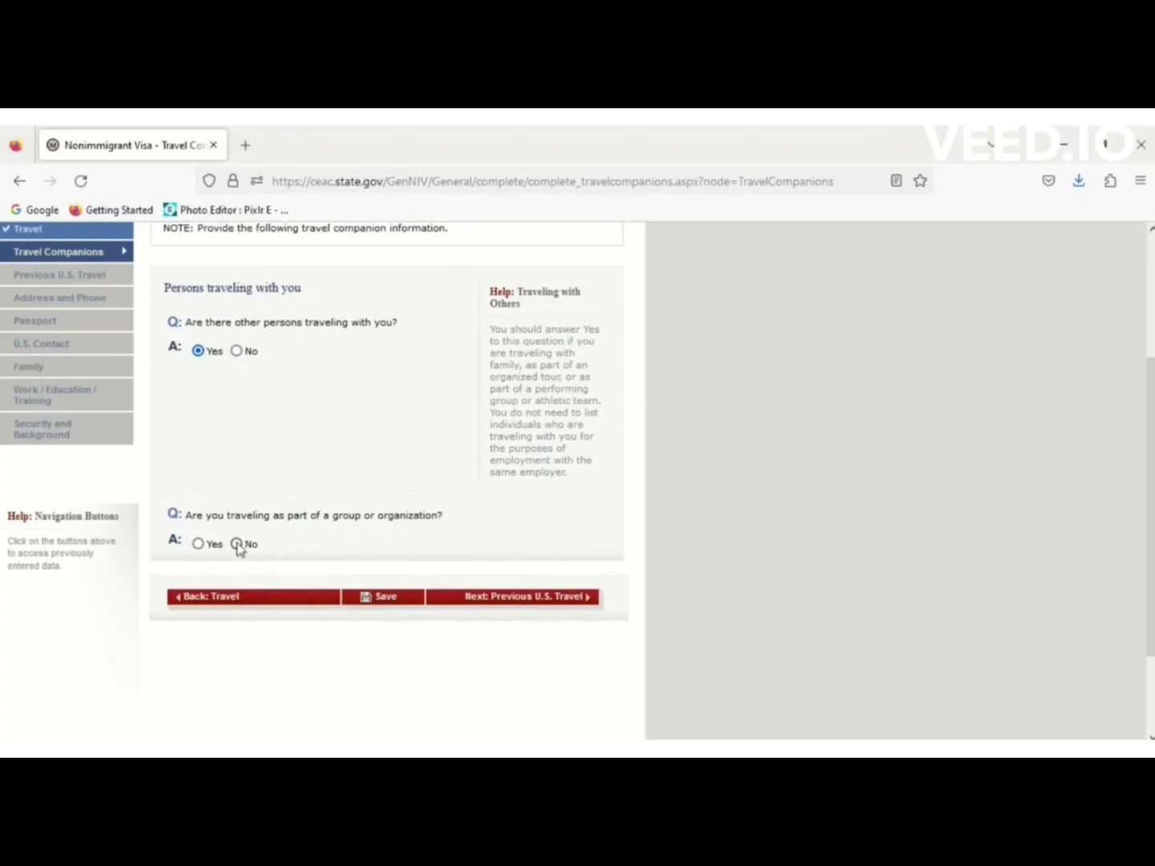
scroll(237, 545, "up", 3)
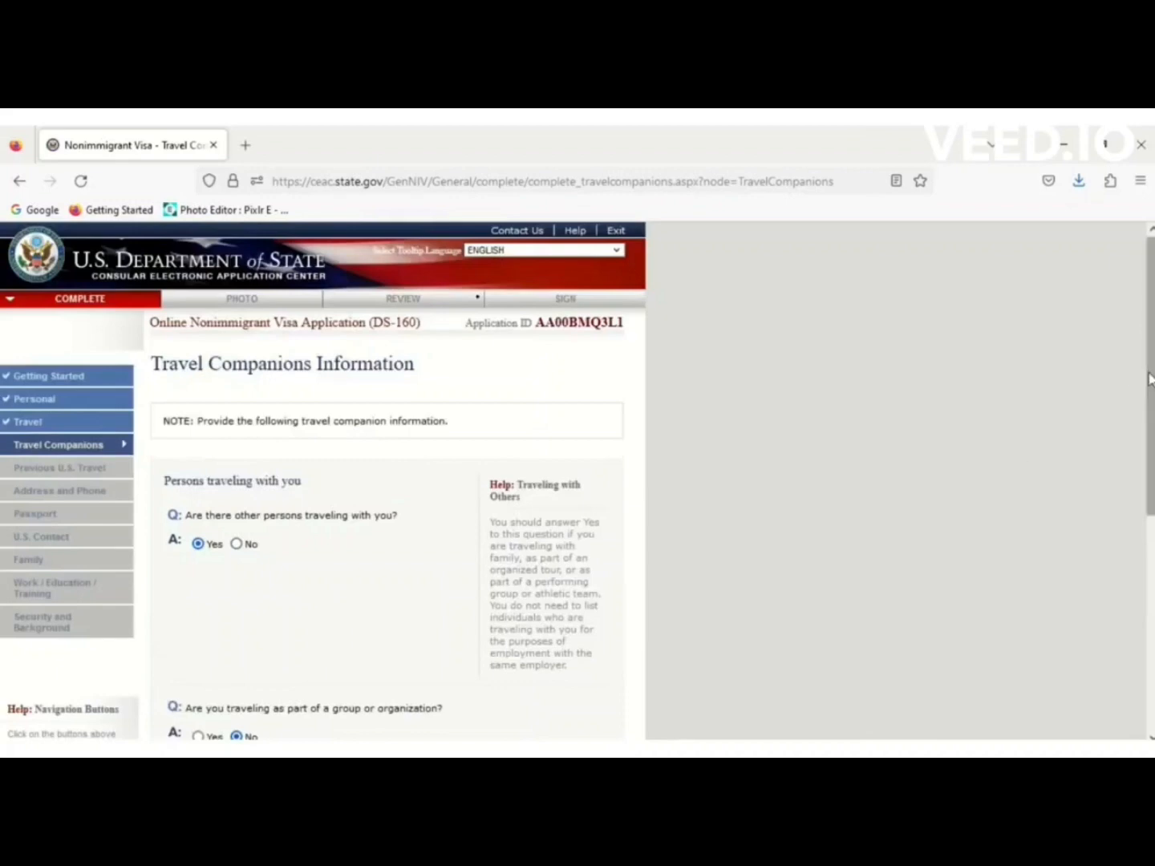
left_click_drag(1150, 382, 1150, 572)
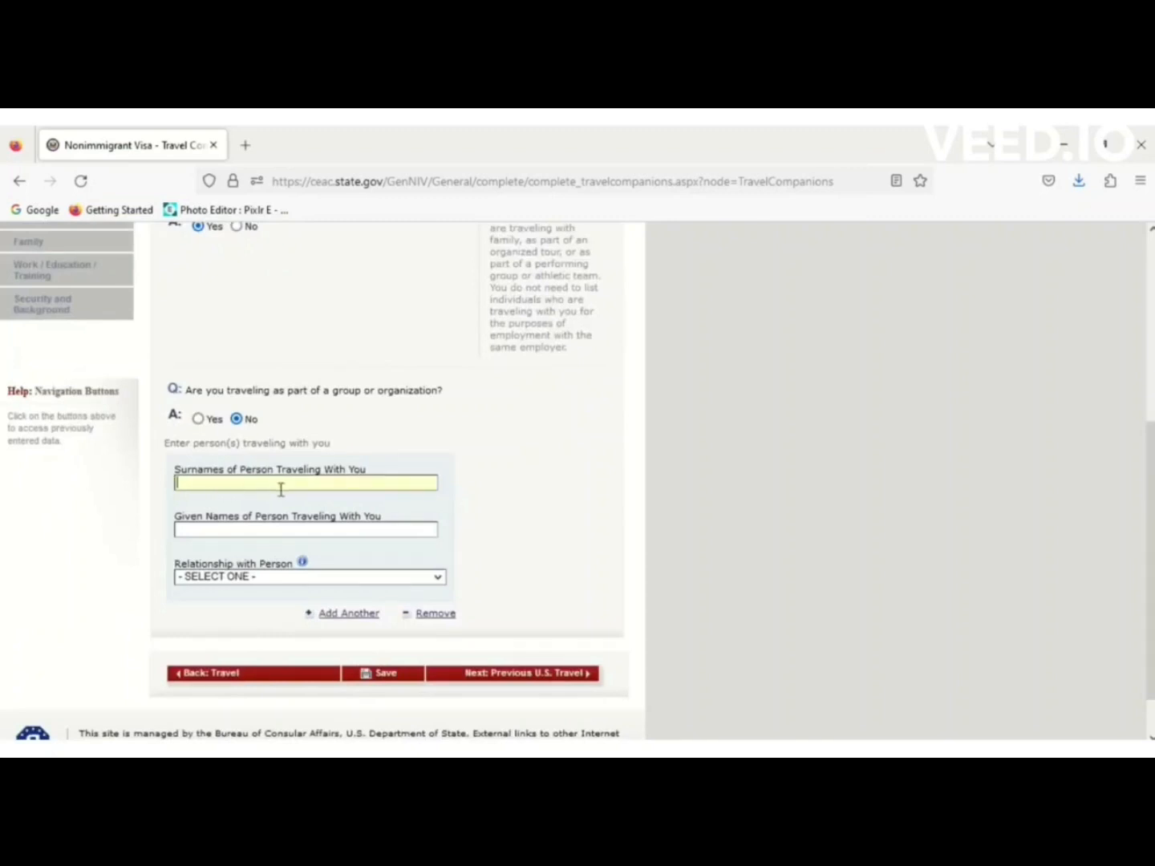
left_click(246, 580)
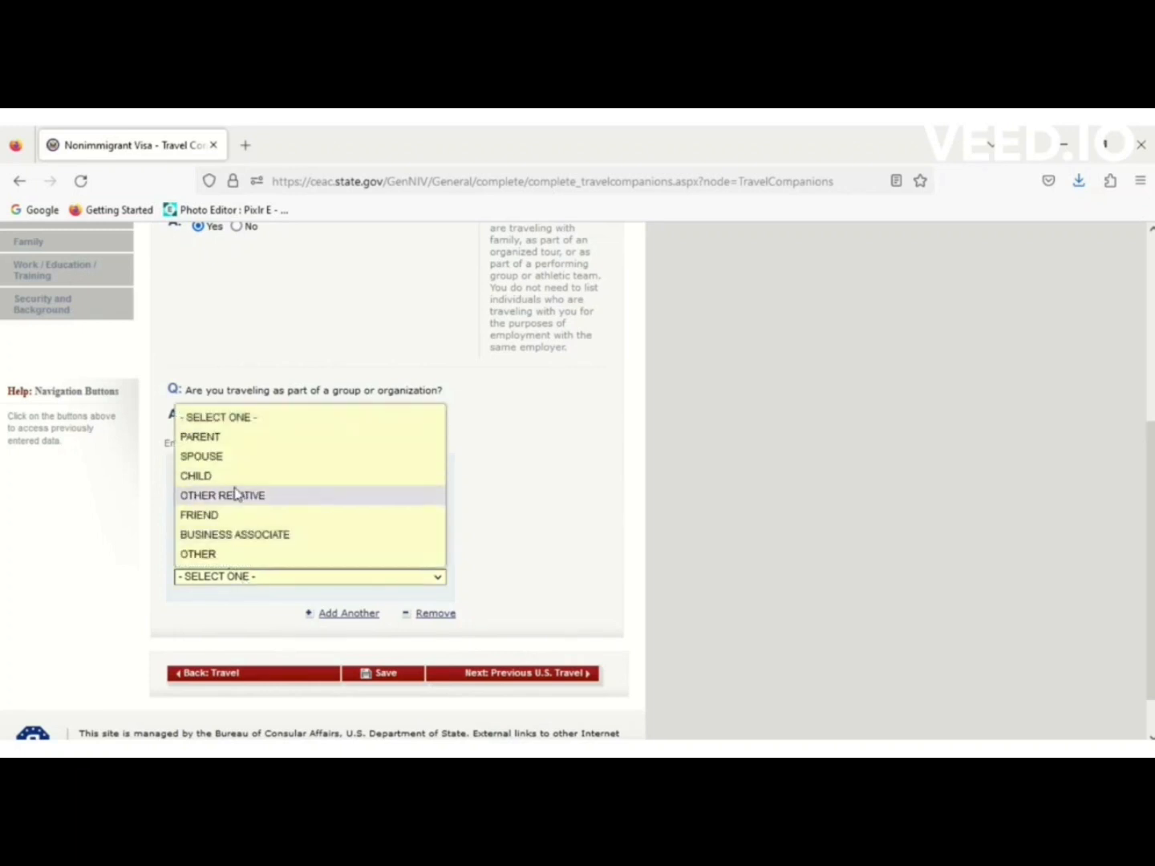
left_click(827, 545)
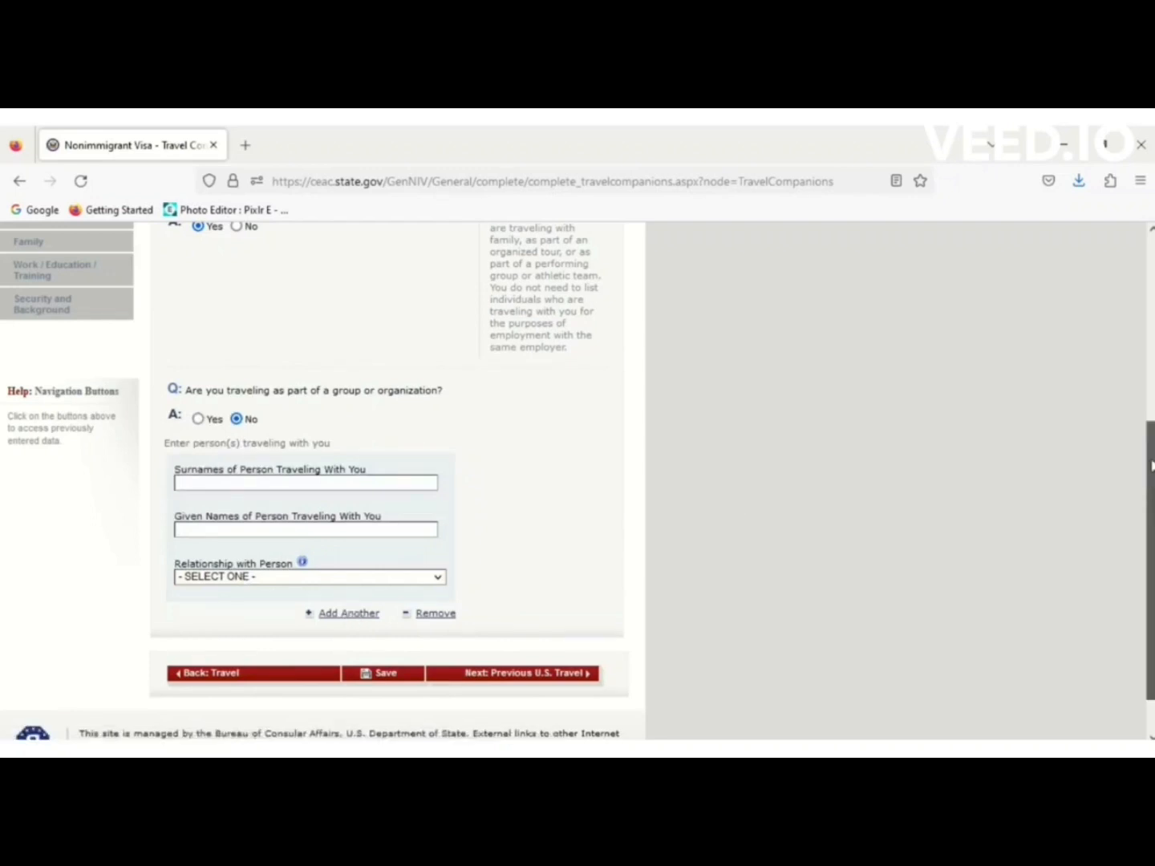
scroll(1014, 401, "up", 3)
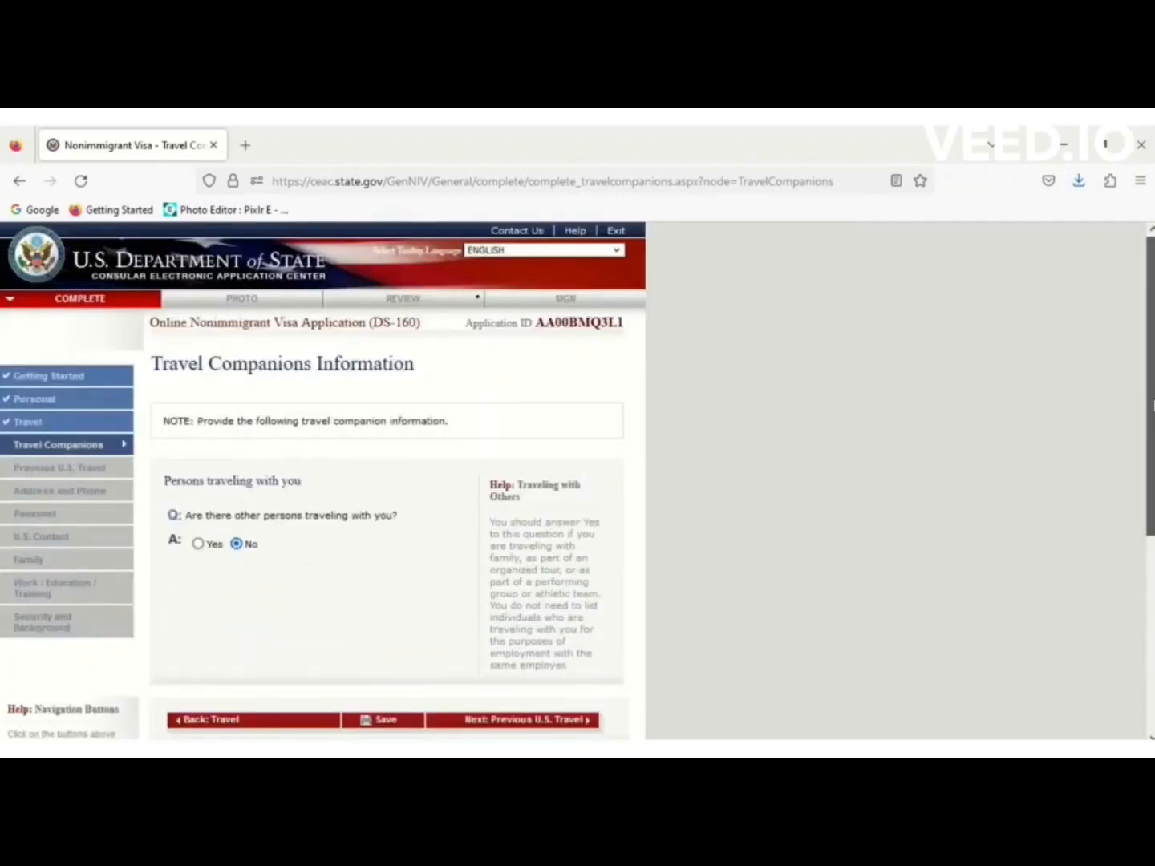
scroll(1151, 385, "down", 2)
left_click(405, 575)
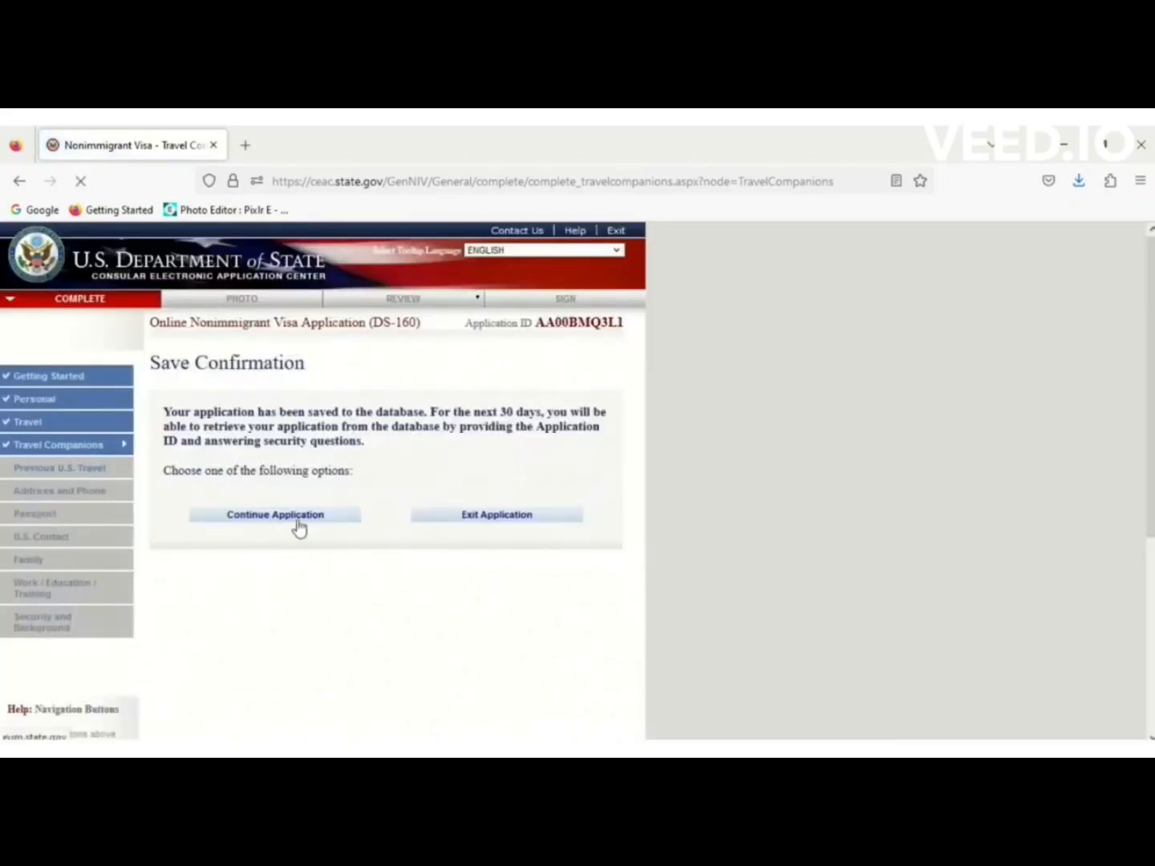
Continue the application and advance to the Previous U.S. Travel page.
left_click(299, 525)
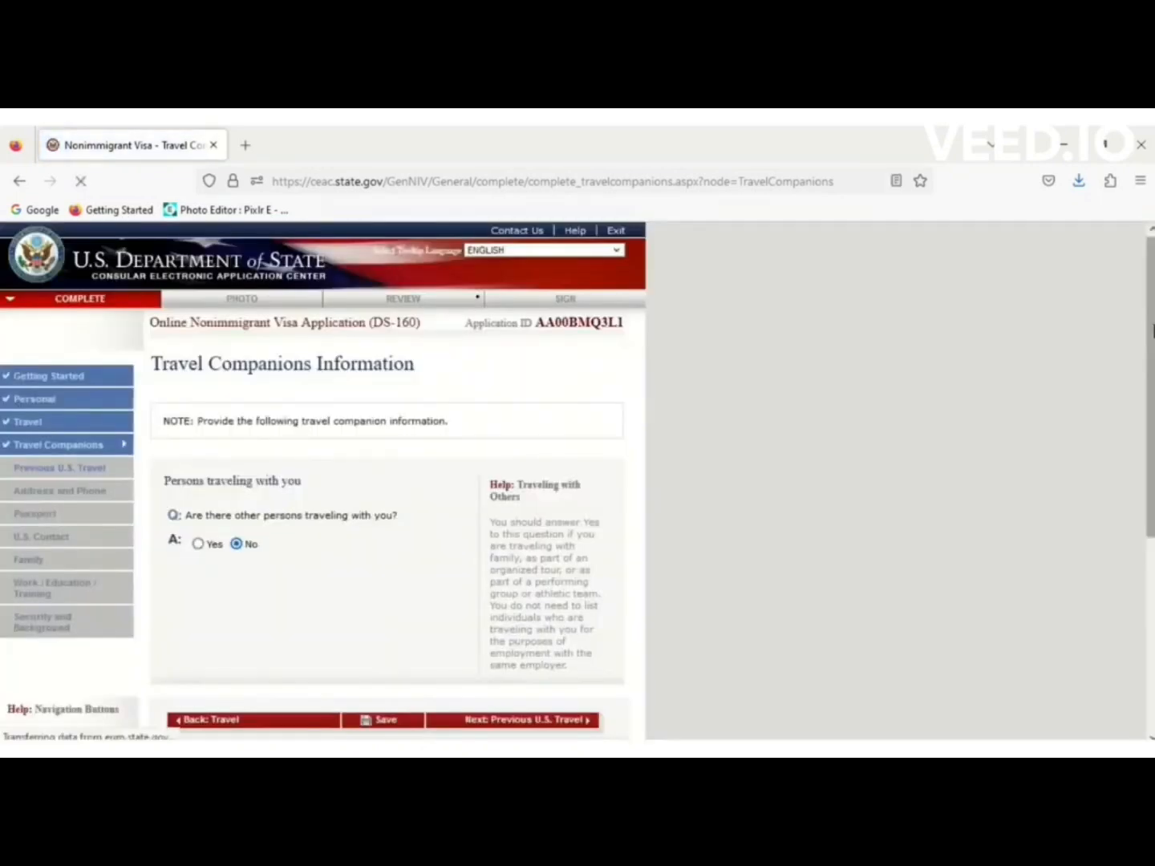
left_click_drag(1152, 331, 1063, 426)
left_click(524, 586)
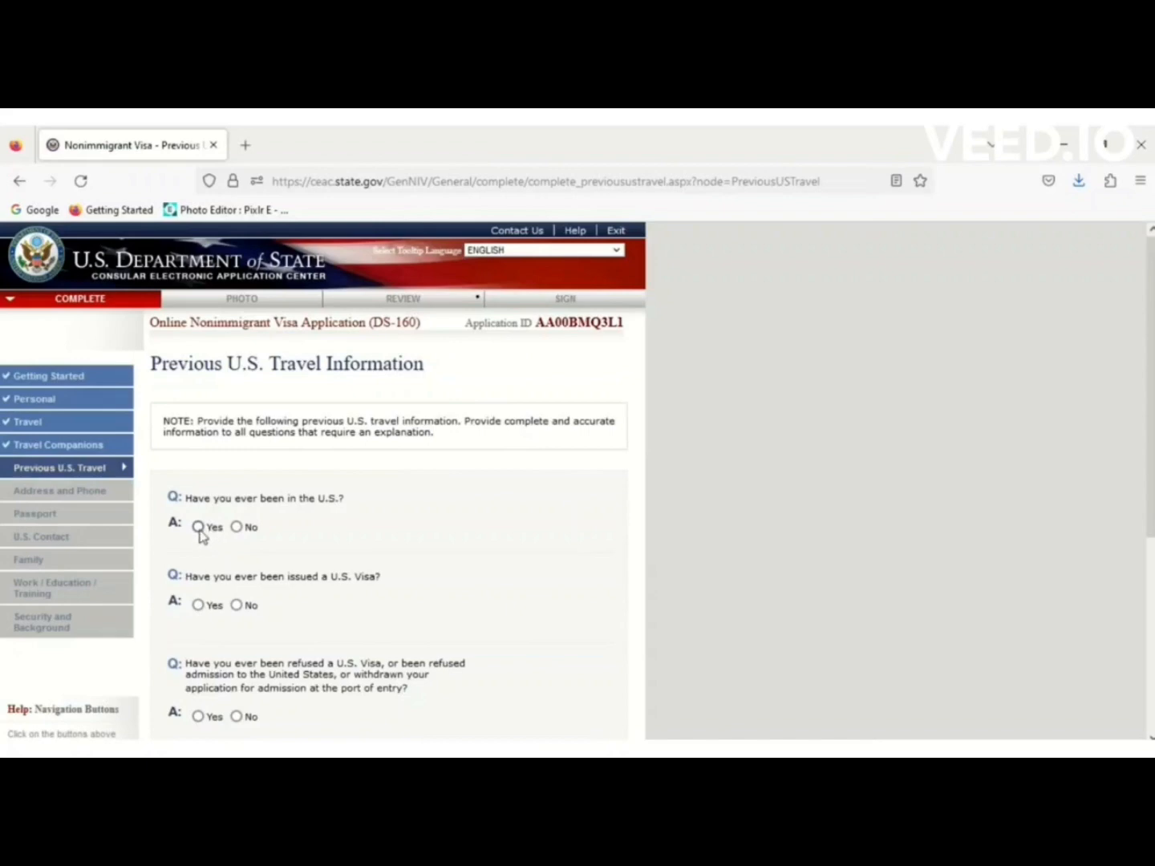
Answer the previous-travel questions, choosing No for prior U.S. visas and immigrant petitions.
left_click(199, 528)
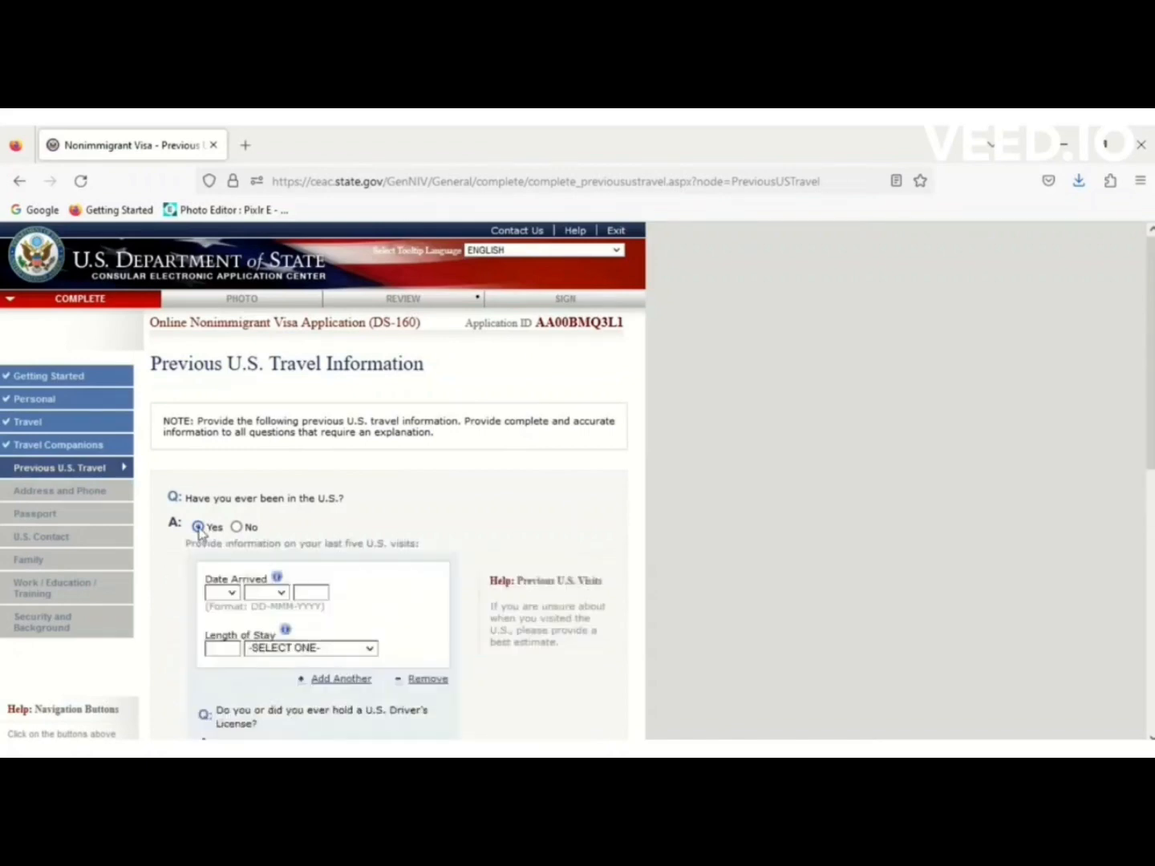
left_click(265, 649)
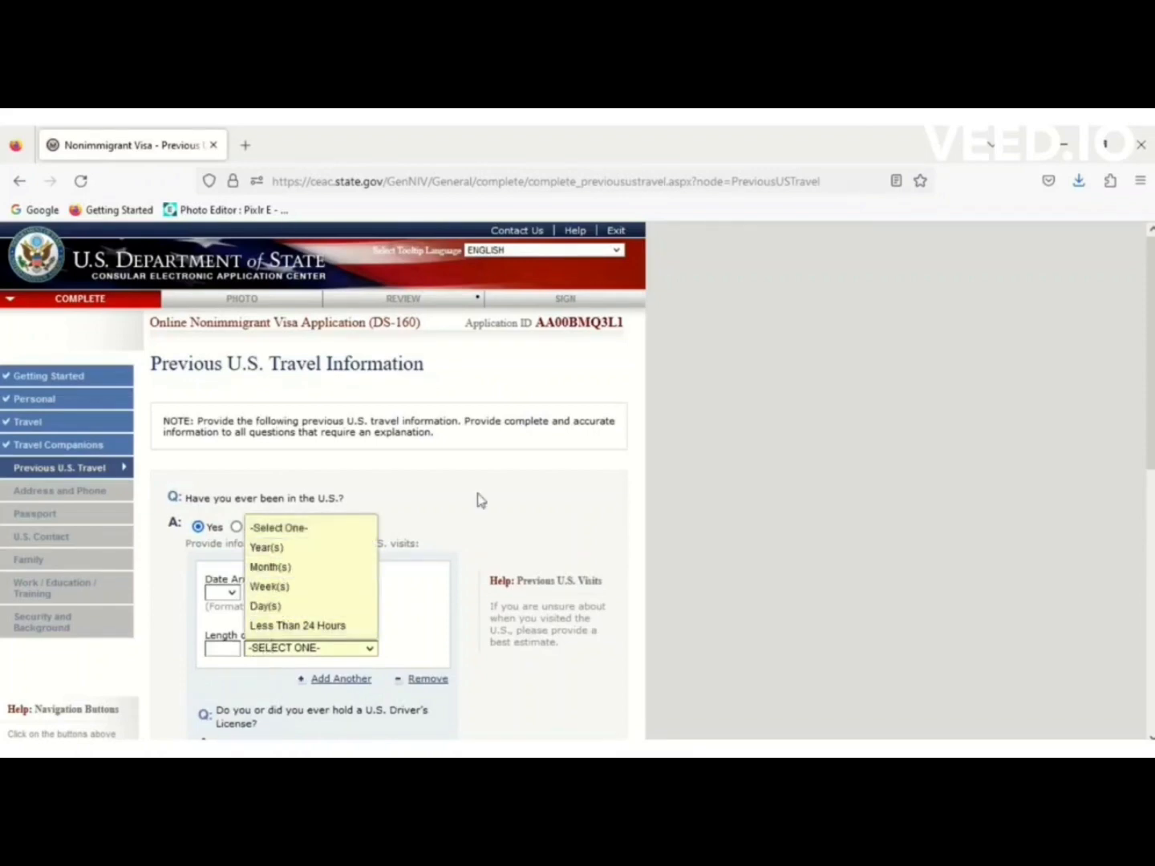
left_click(695, 482)
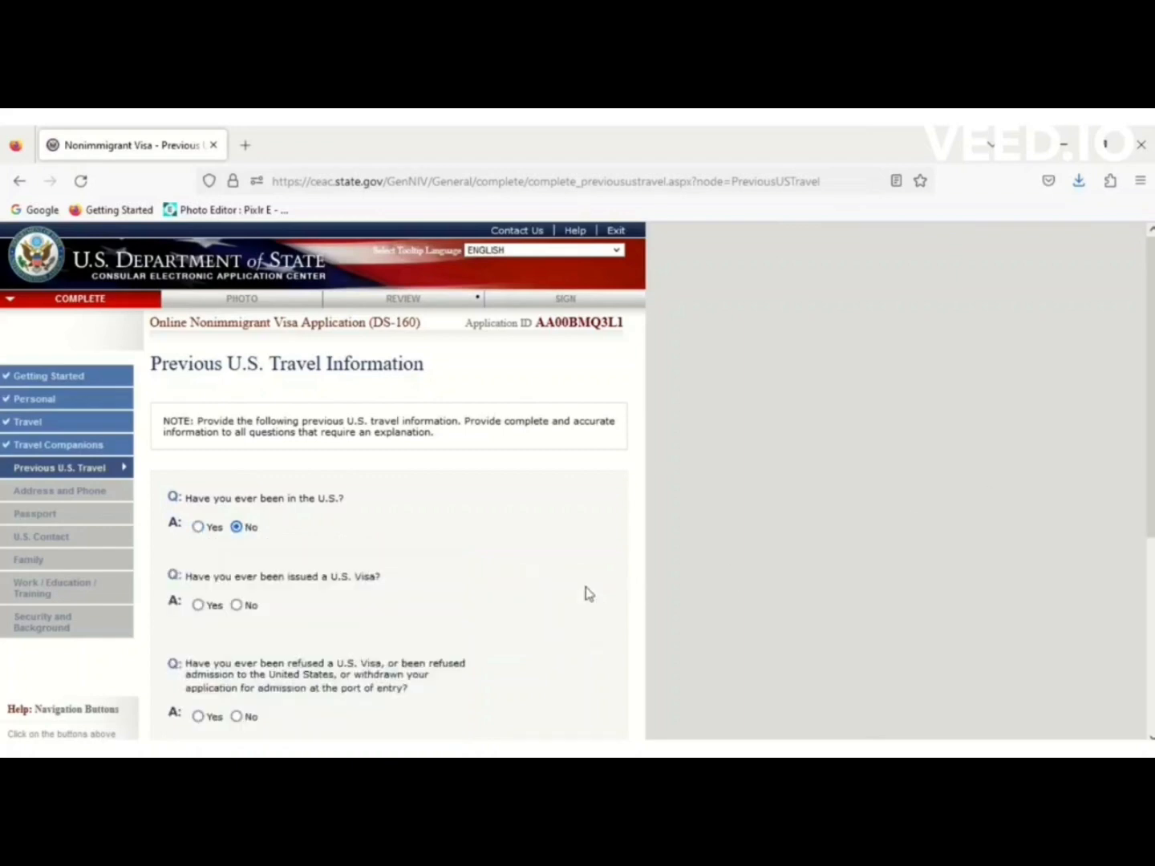
left_click(236, 606)
scroll(1147, 465, "down", 5)
left_click_drag(1151, 361, 1152, 546)
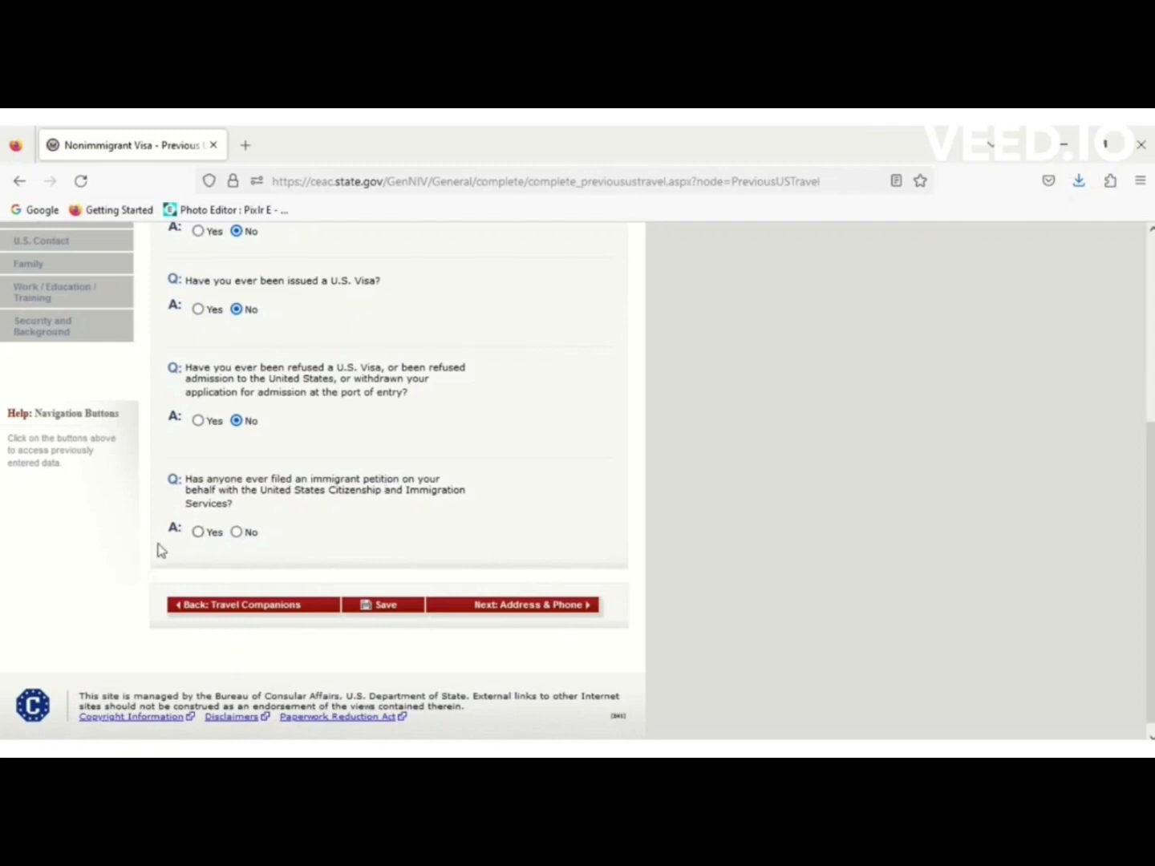
left_click(237, 533)
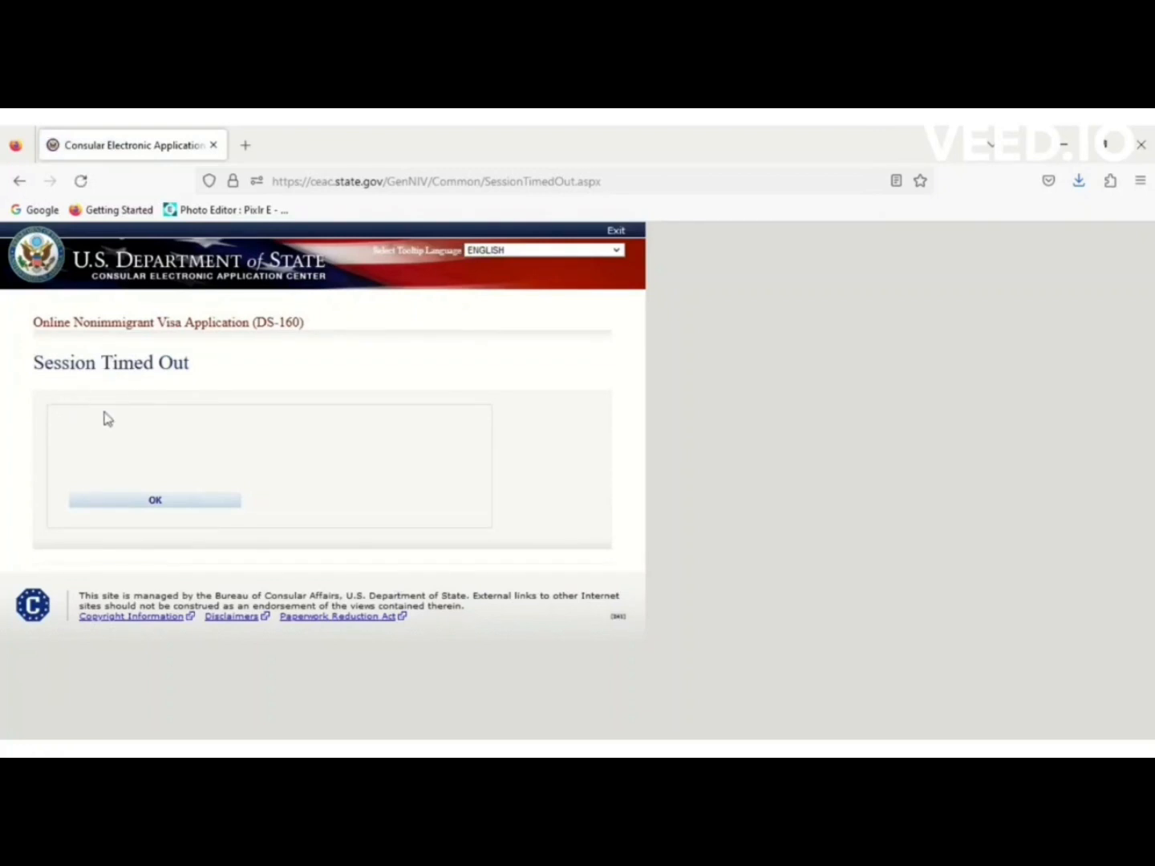
After the timeout, choose PAKISTAN, ISLAMABAD as location and start retrieving the application.
left_click(175, 503)
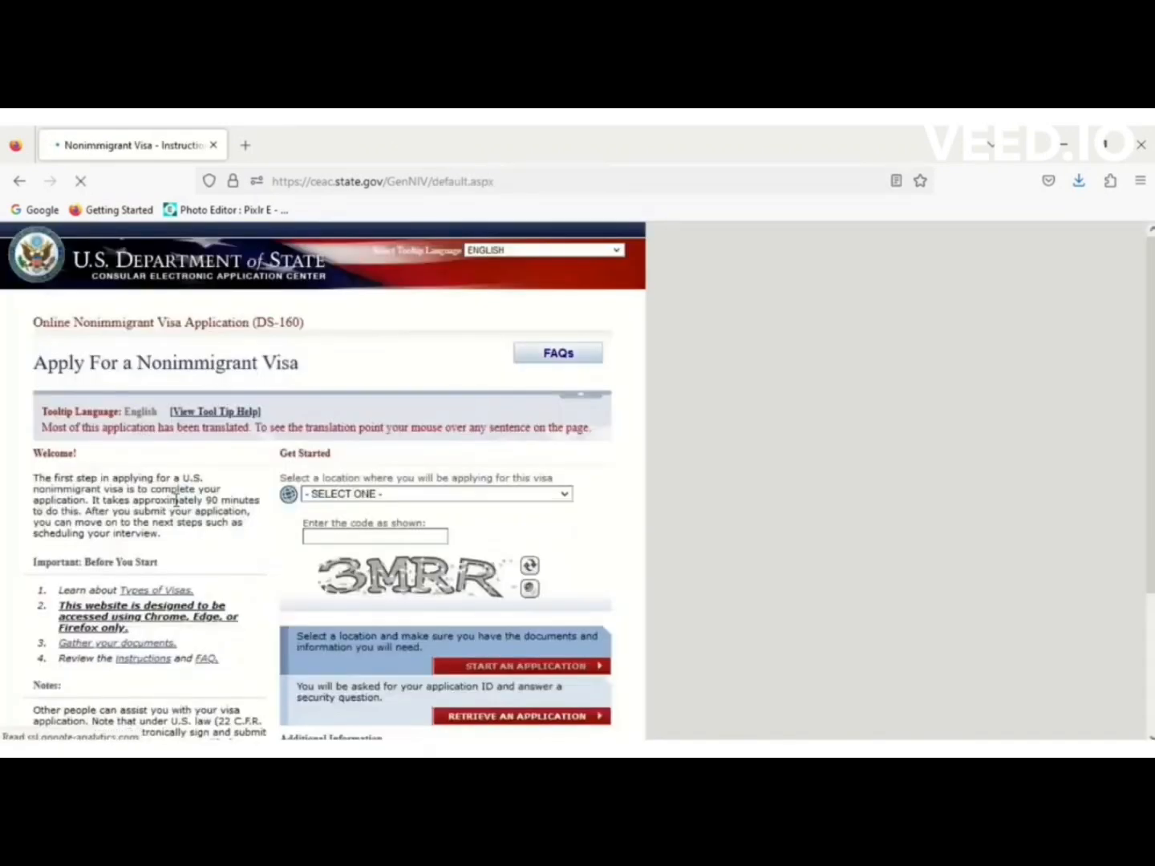
left_click(382, 496)
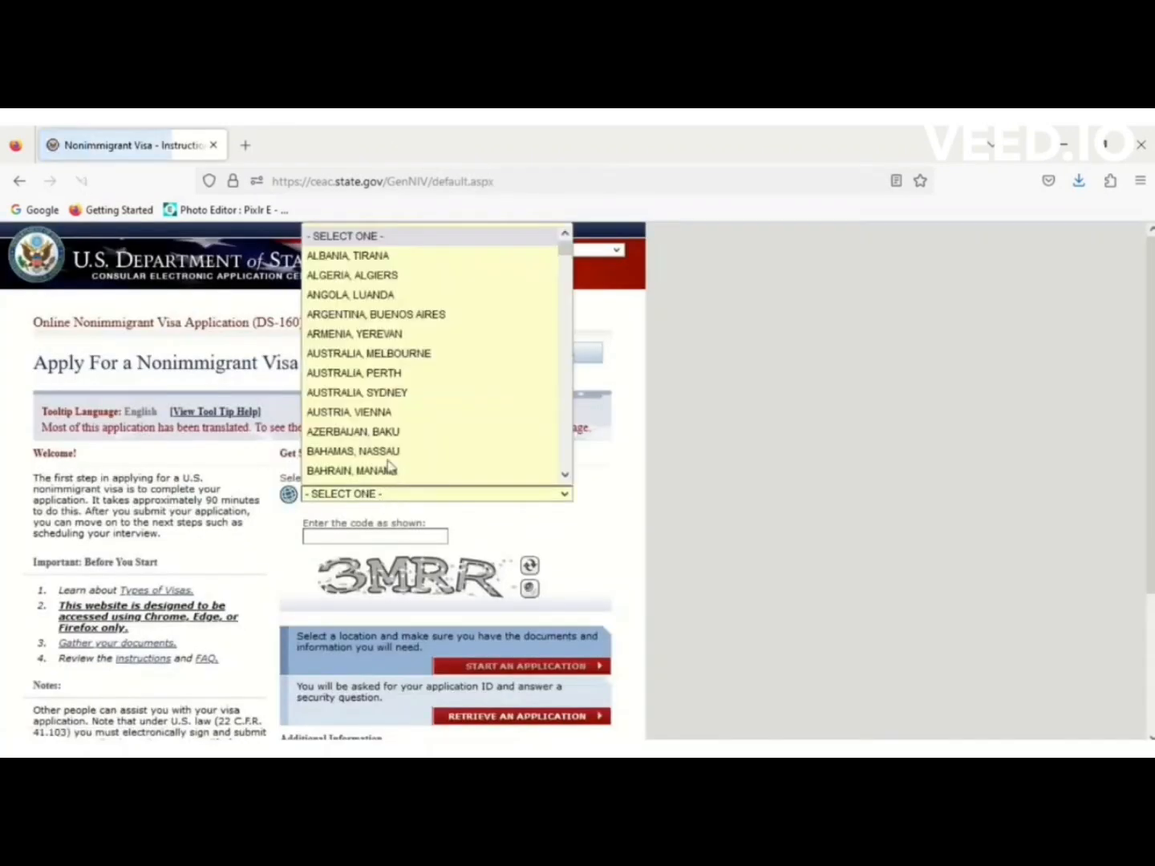
type("p")
key("Down")
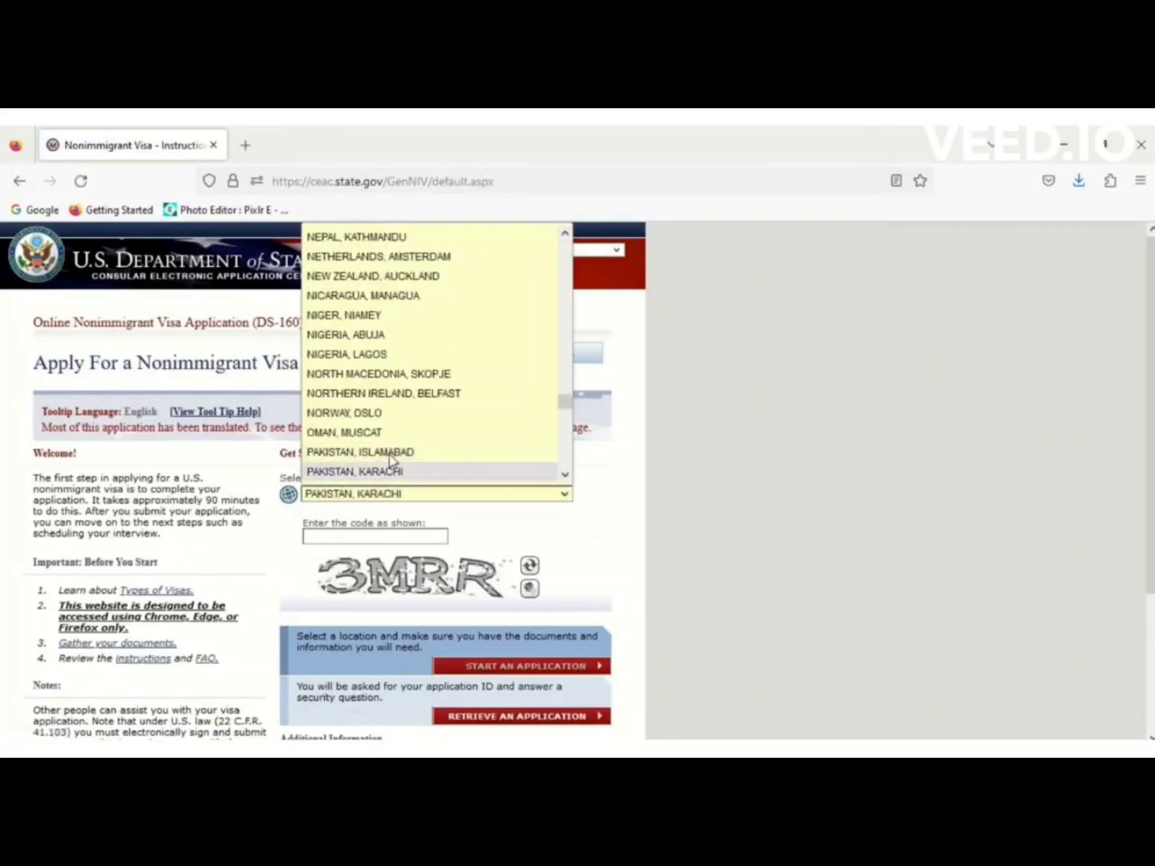
left_click(390, 454)
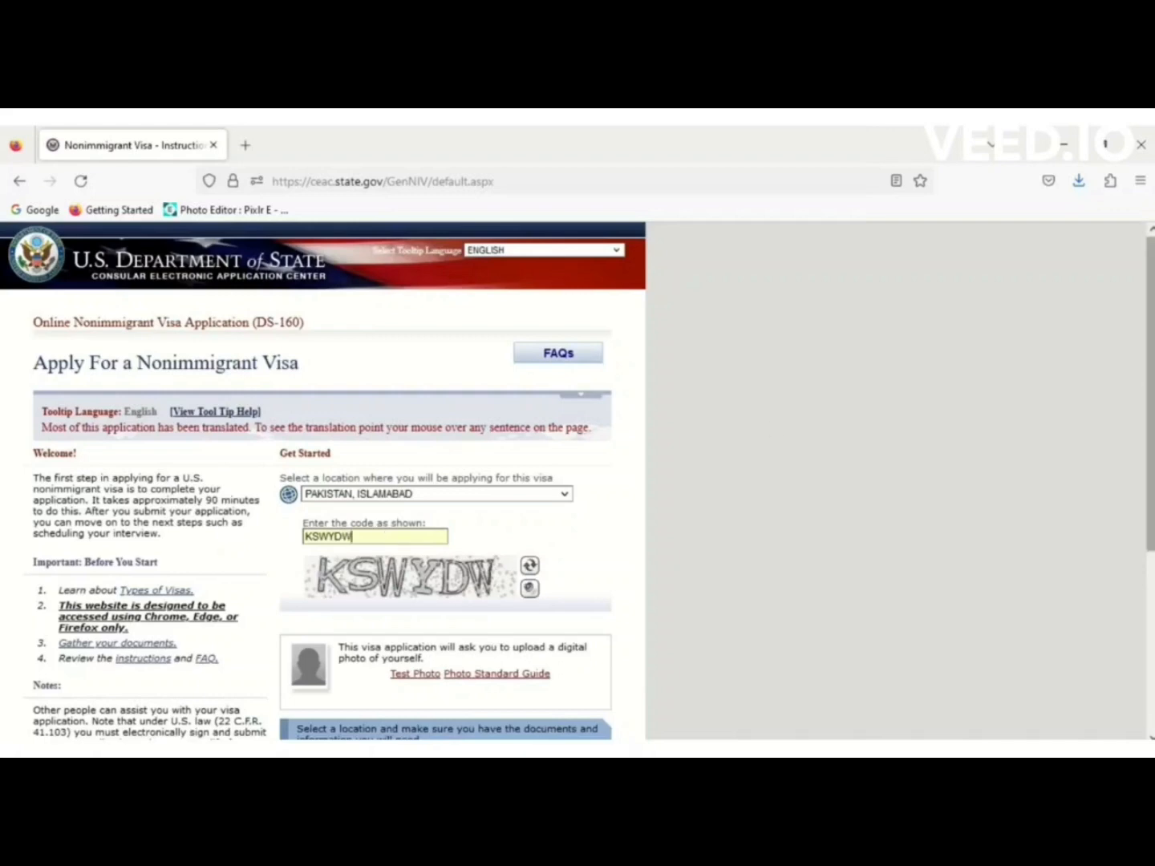
scroll(450, 561, "down", 2)
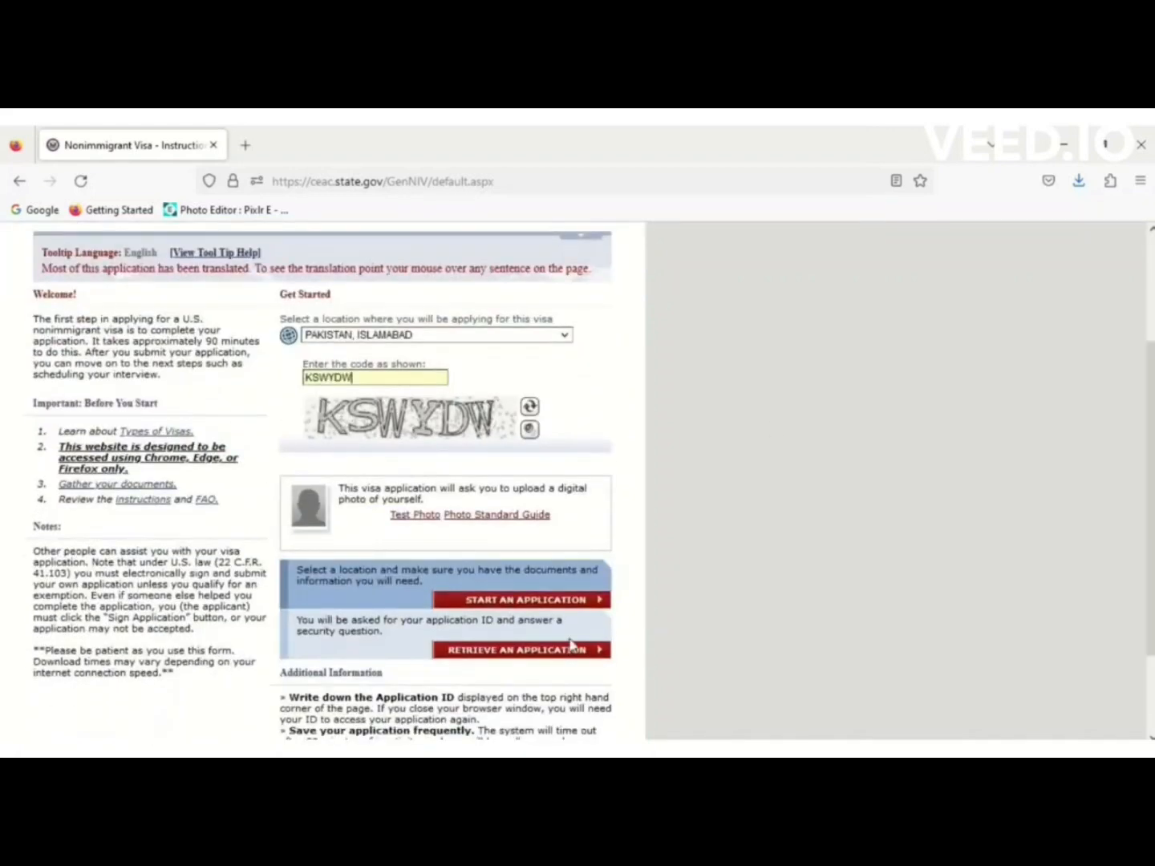
left_click(544, 651)
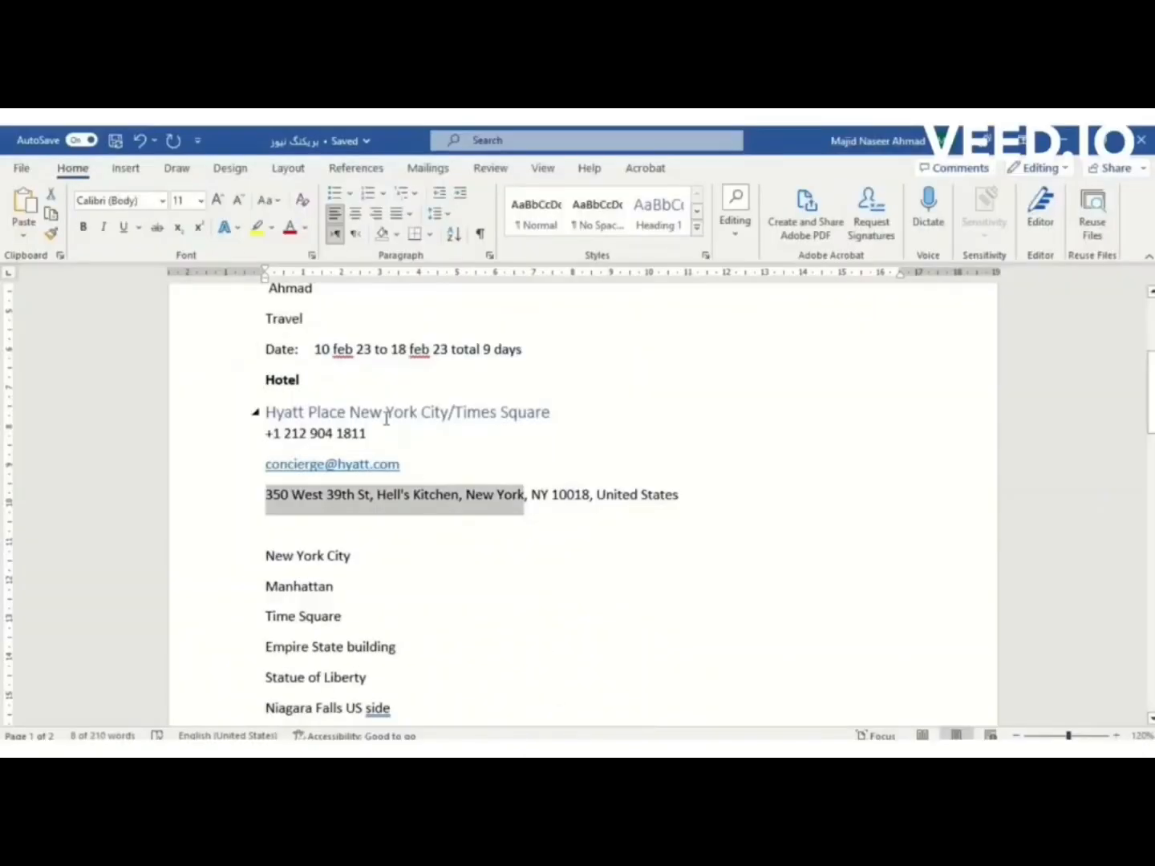
Copy the application ID from the Word notes into the retrieval form.
left_click_drag(1151, 413, 1152, 362)
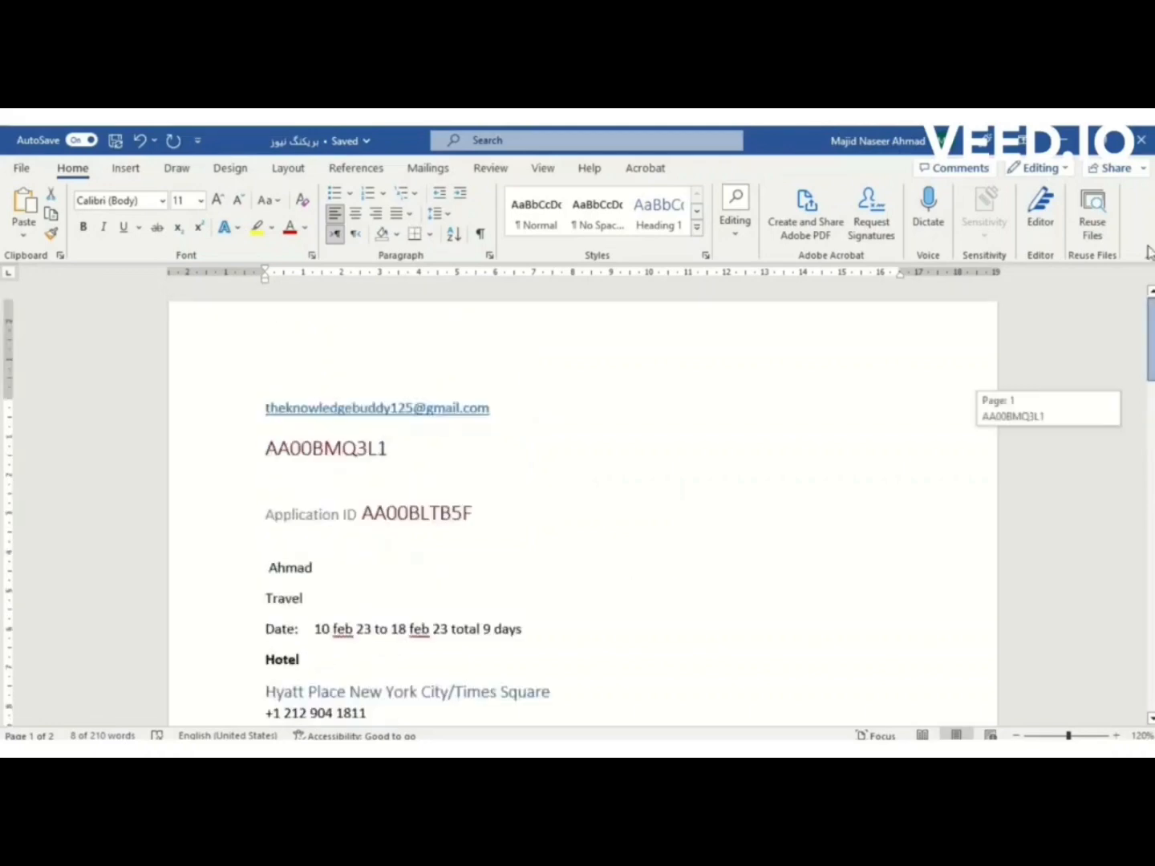
left_click(366, 451)
double_click(367, 452)
key("ctrl+c")
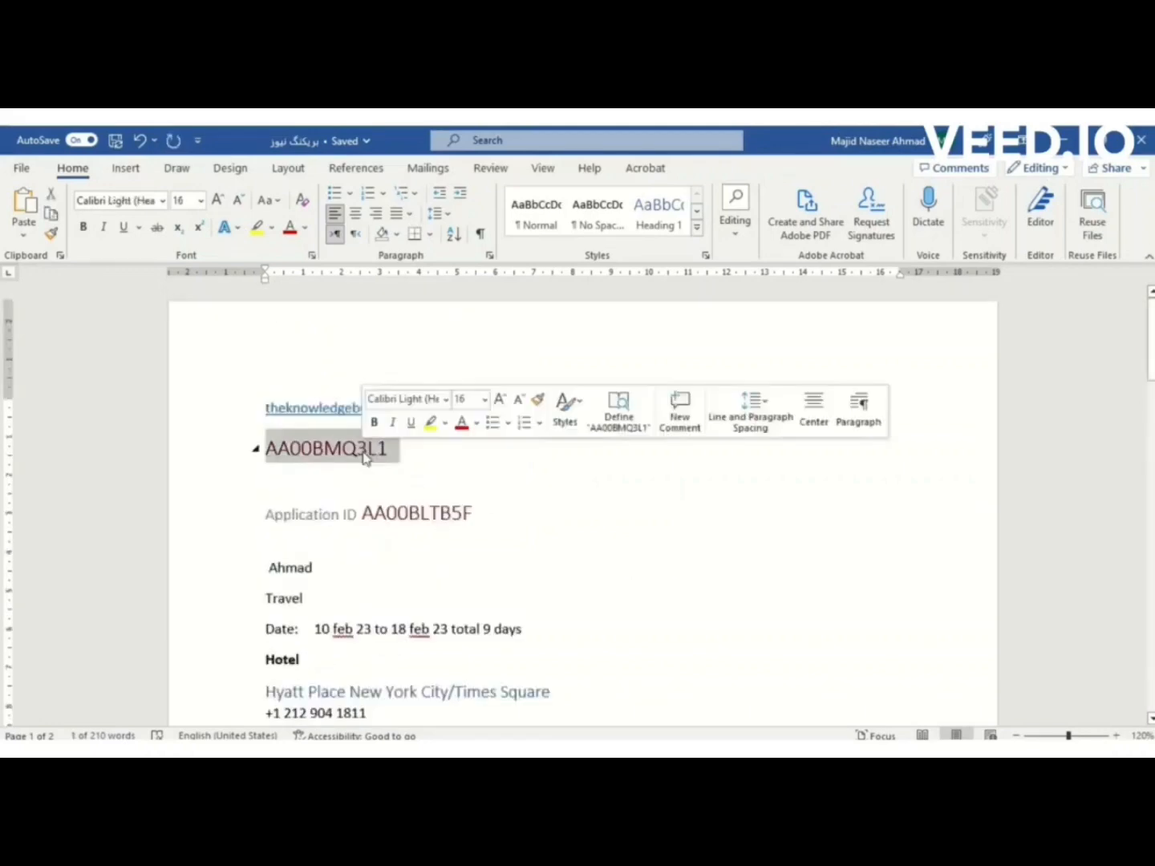
key("alt+Tab")
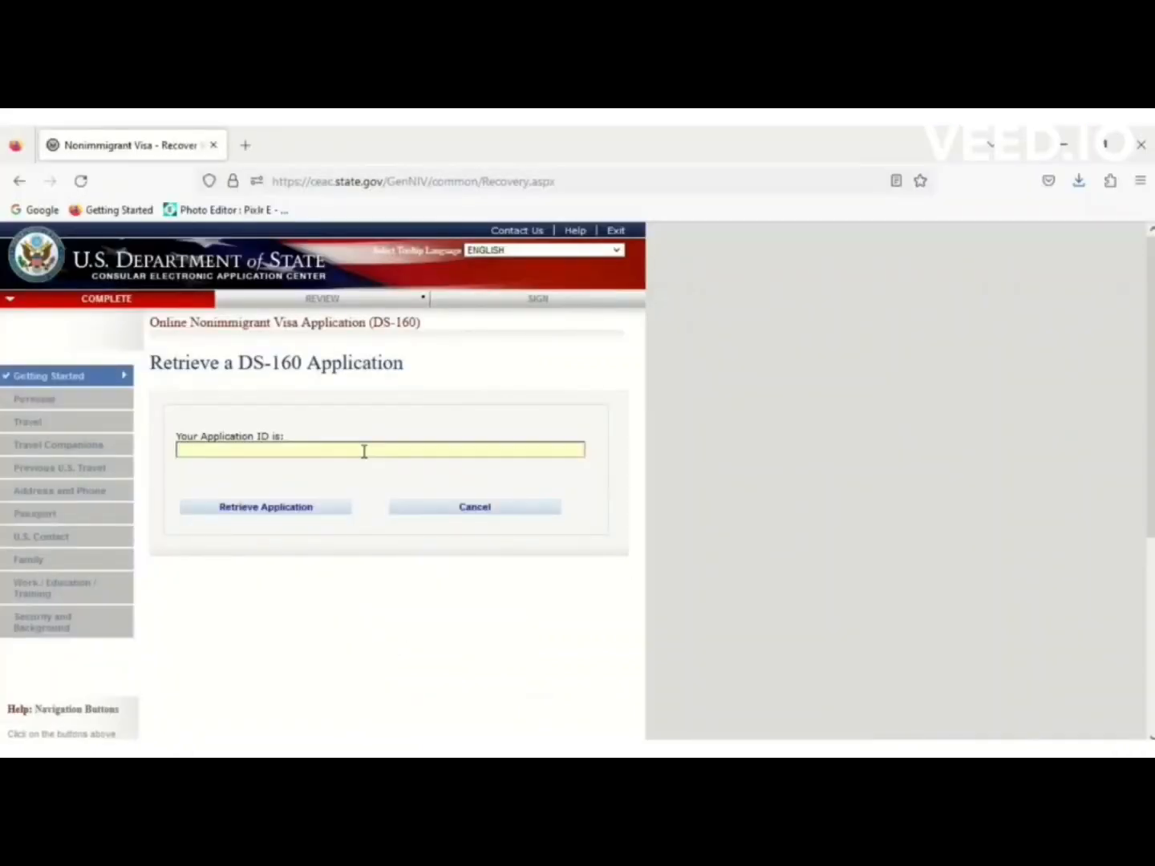
key("ctrl+v")
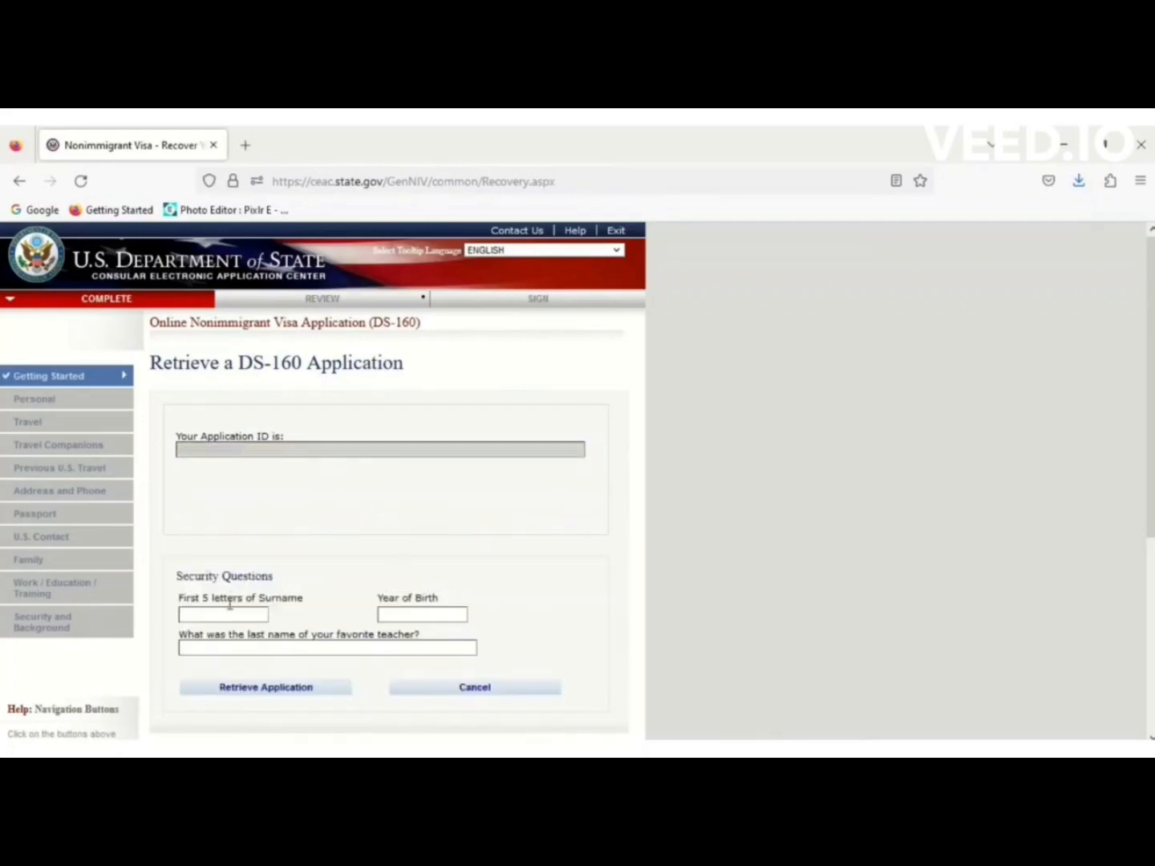
Enter the surname letters, birth year and favourite teacher security answers, then retrieve the application.
type("HAN")
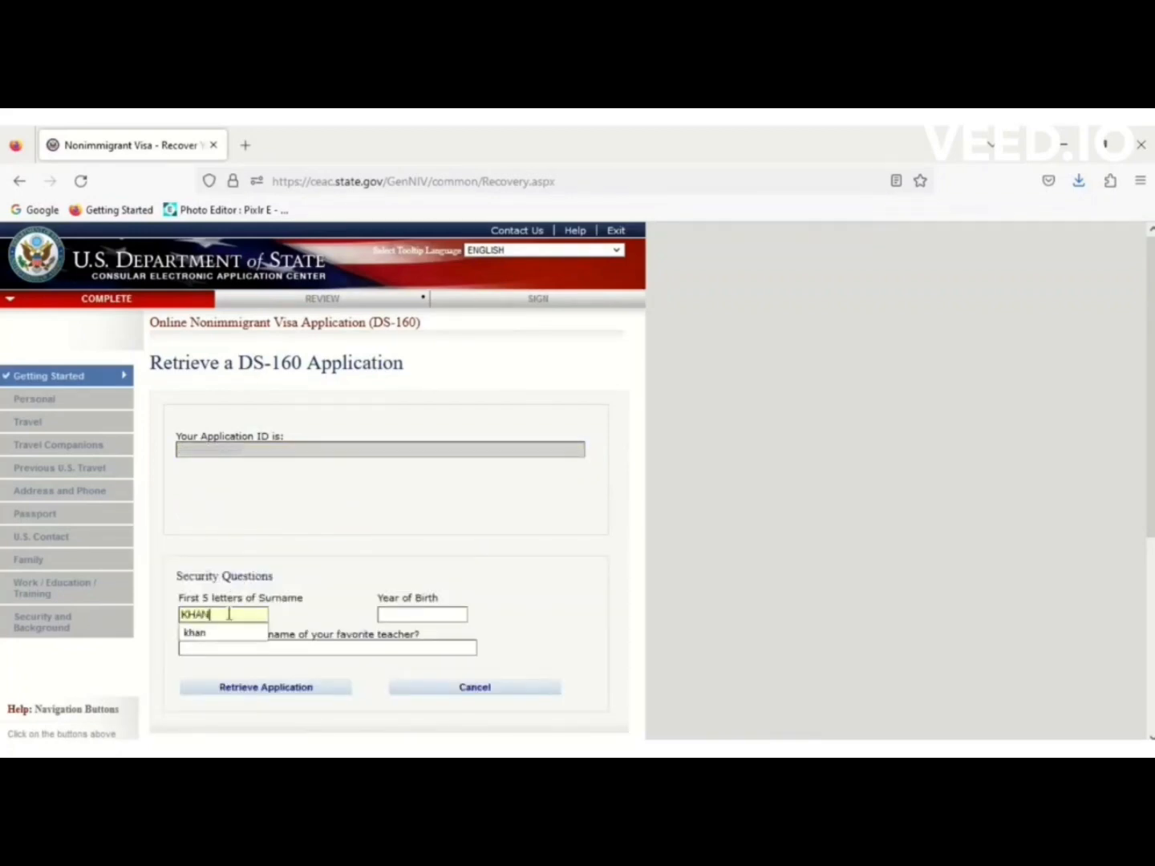
key("Tab")
type("1990")
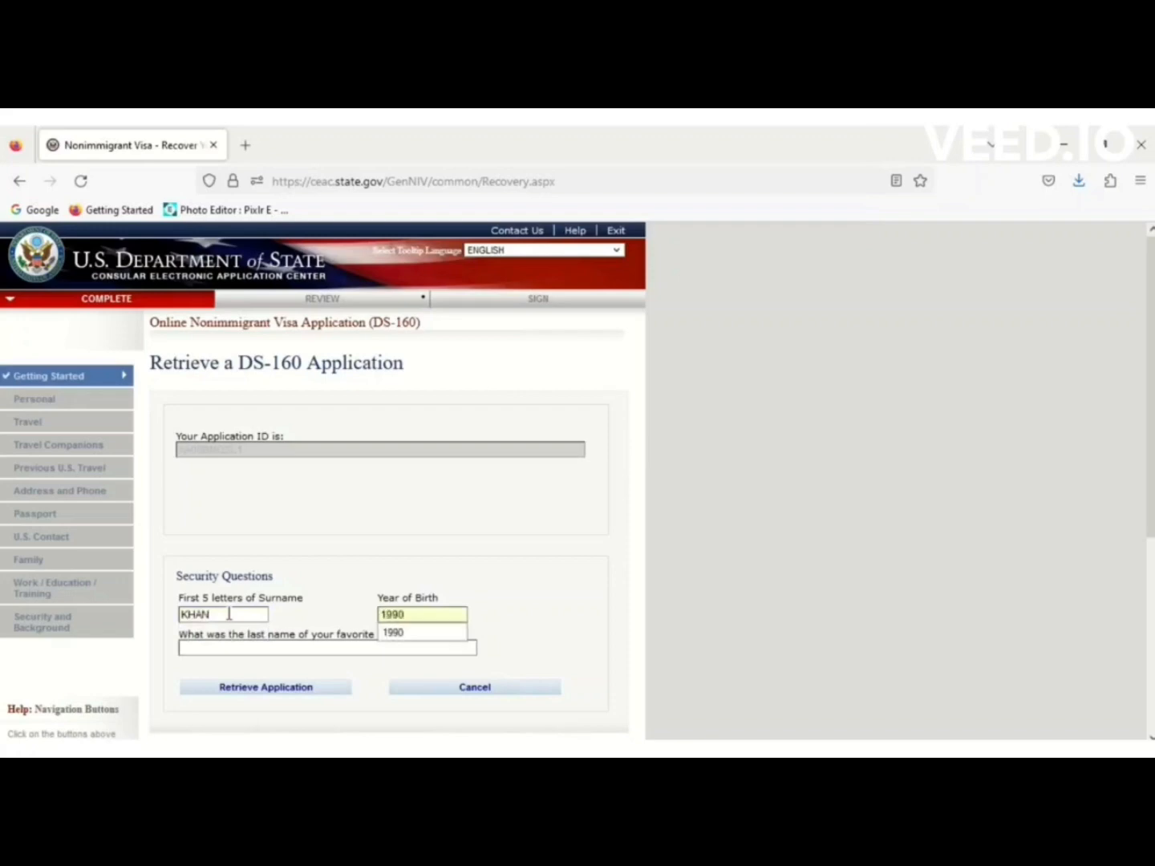
left_click(202, 647)
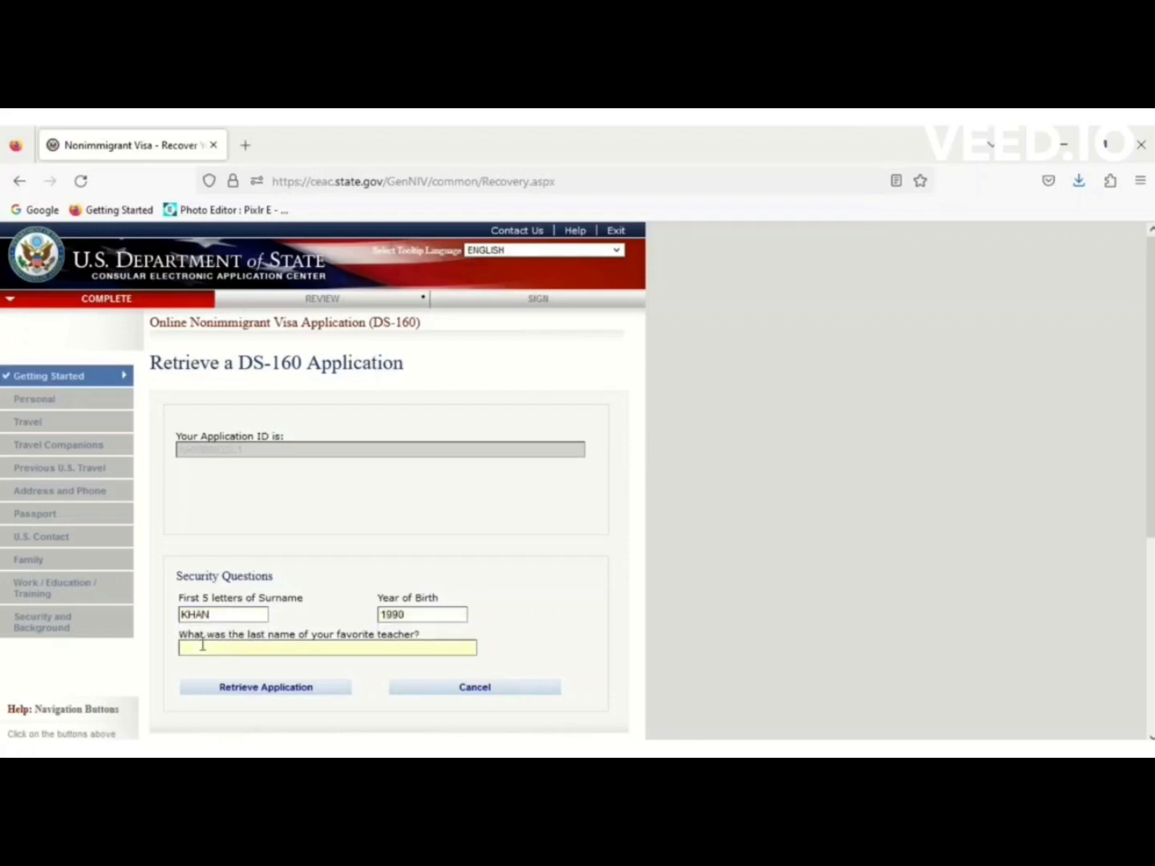
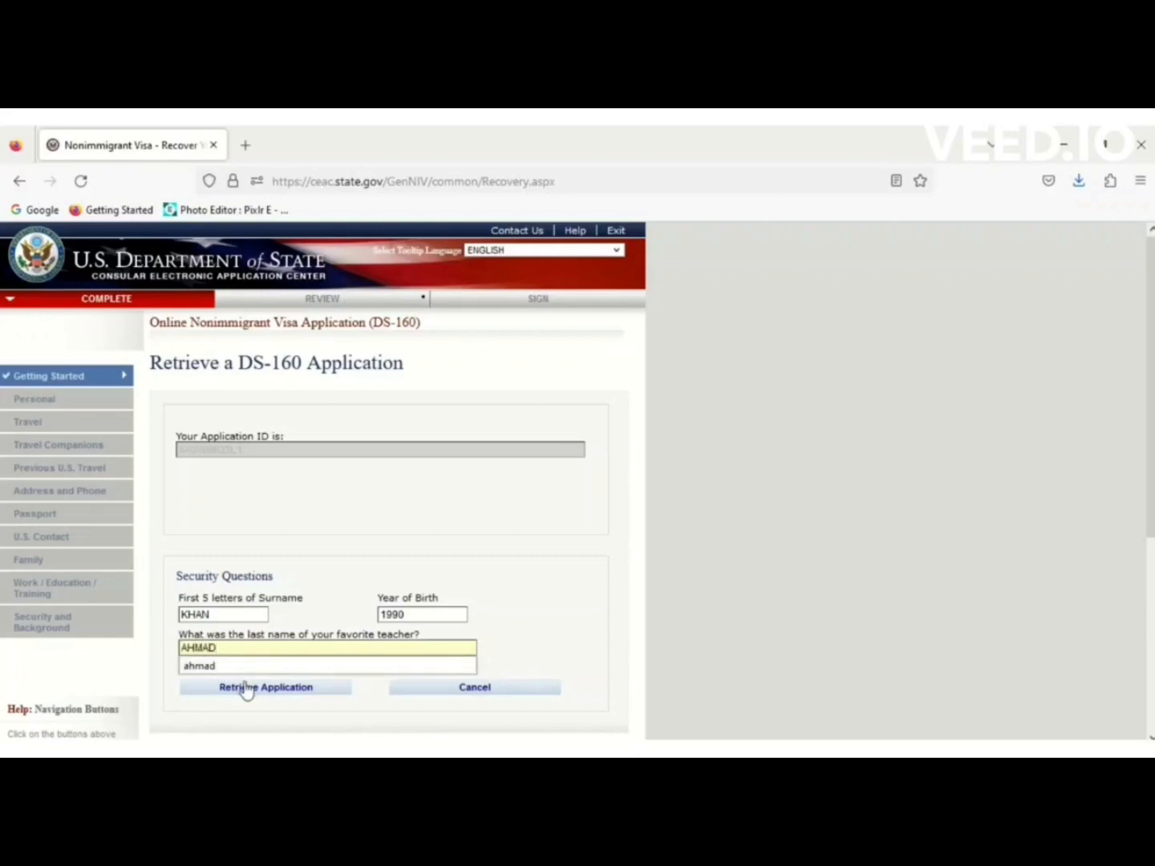
left_click(245, 688)
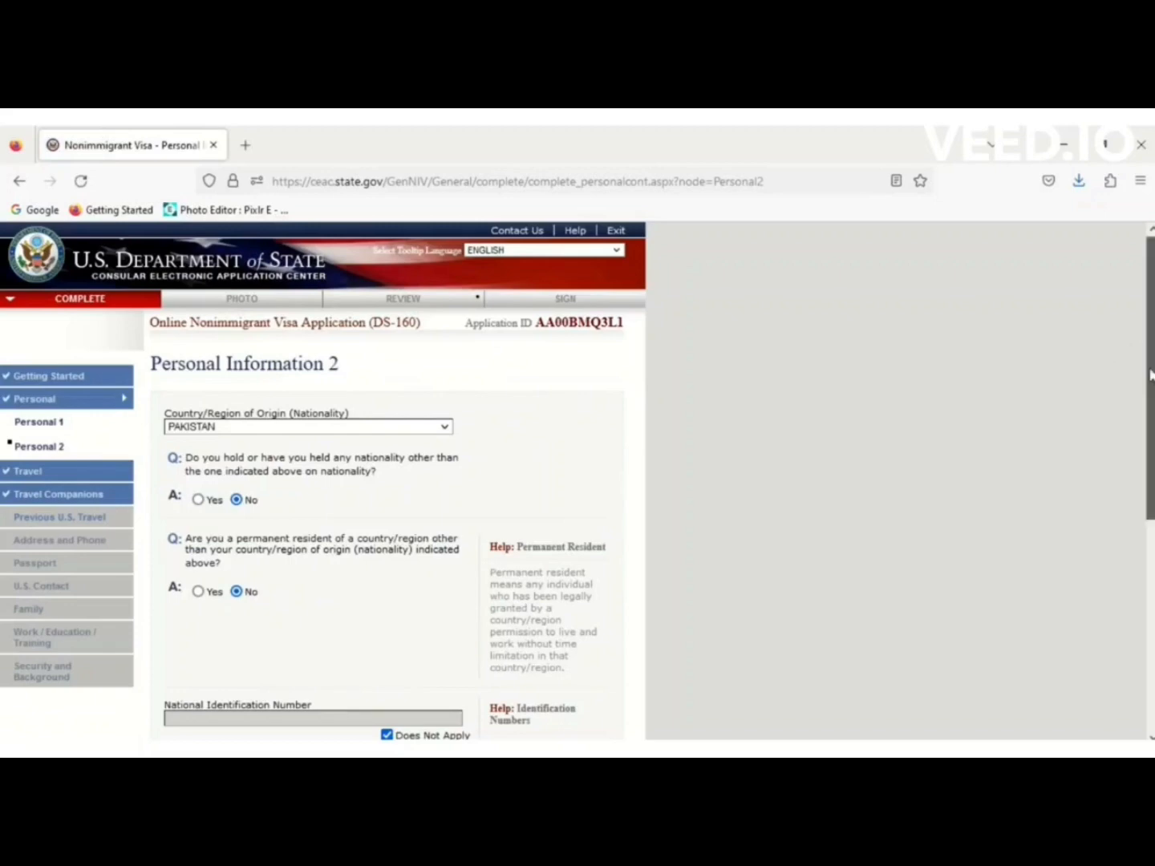
Advance via Next: Travel, Next: Travel Companions and Next: Previous U.S. Travel.
left_click_drag(1152, 375, 1039, 589)
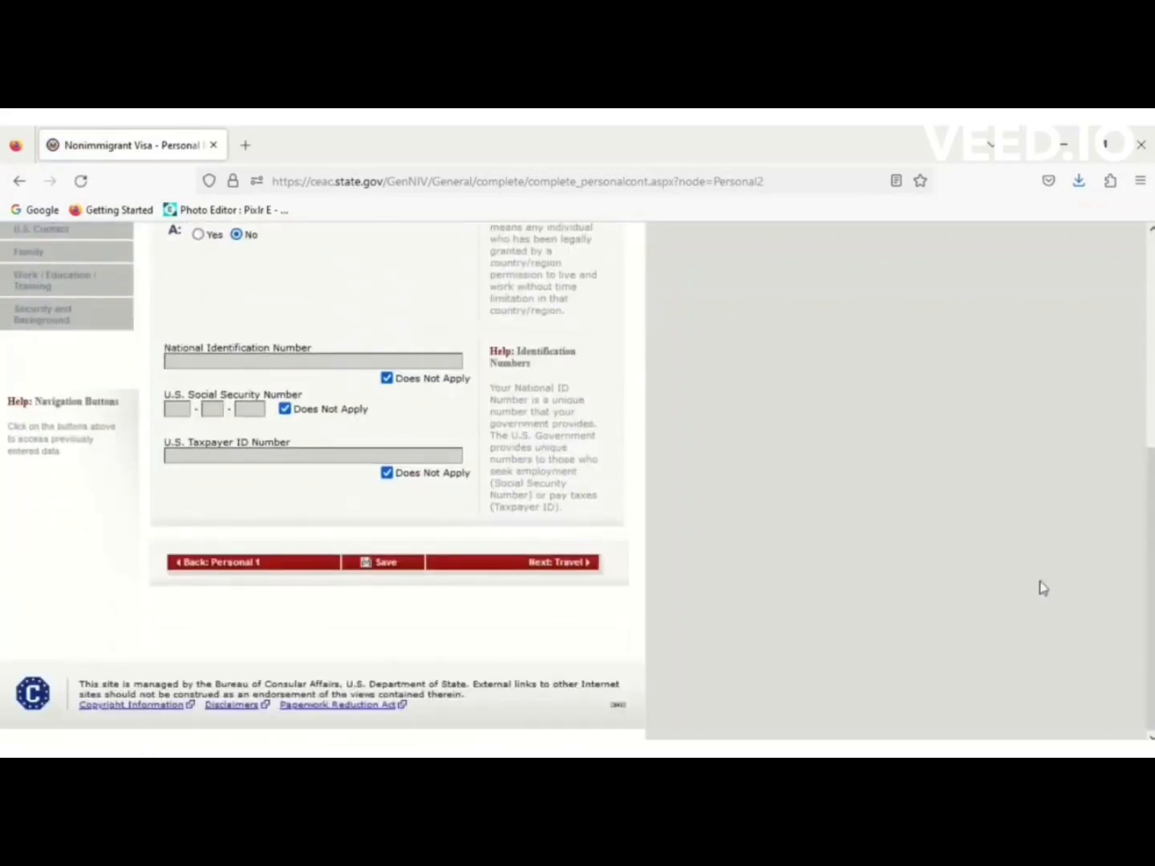
left_click(551, 567)
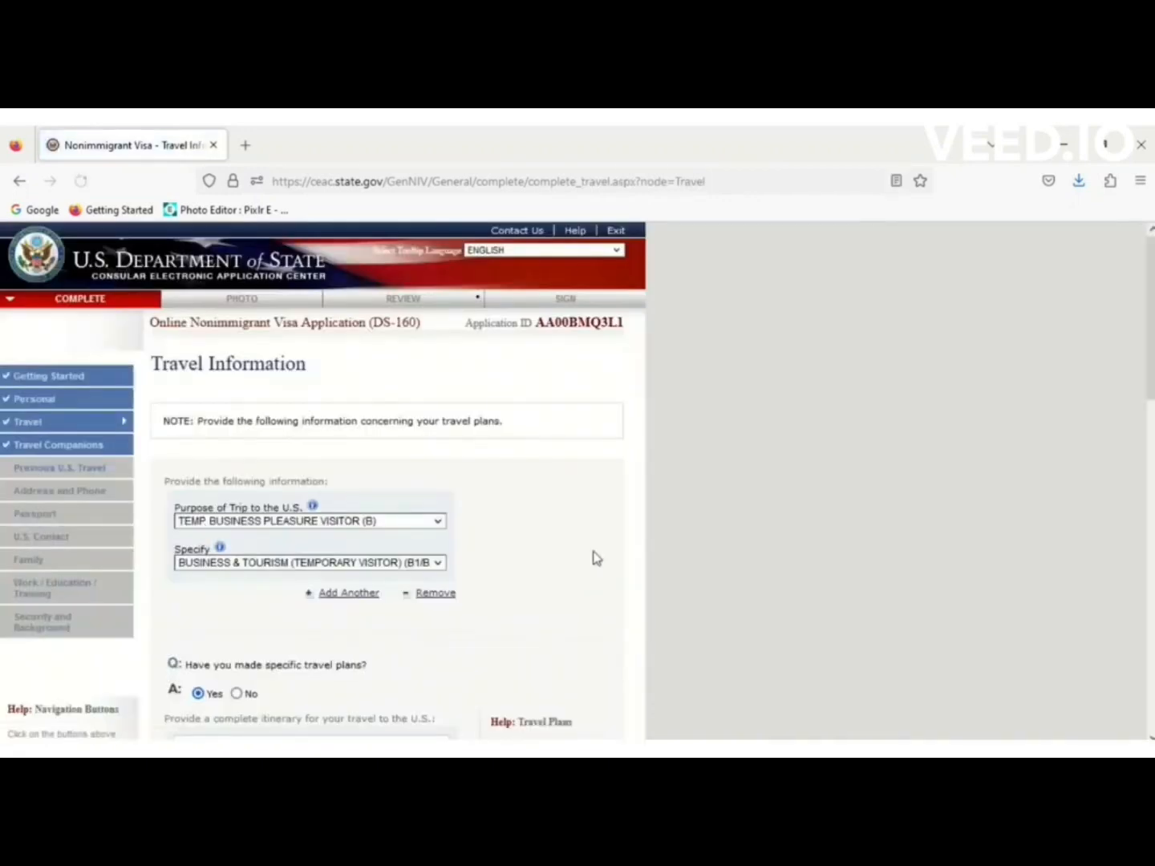
left_click_drag(1149, 391, 1151, 723)
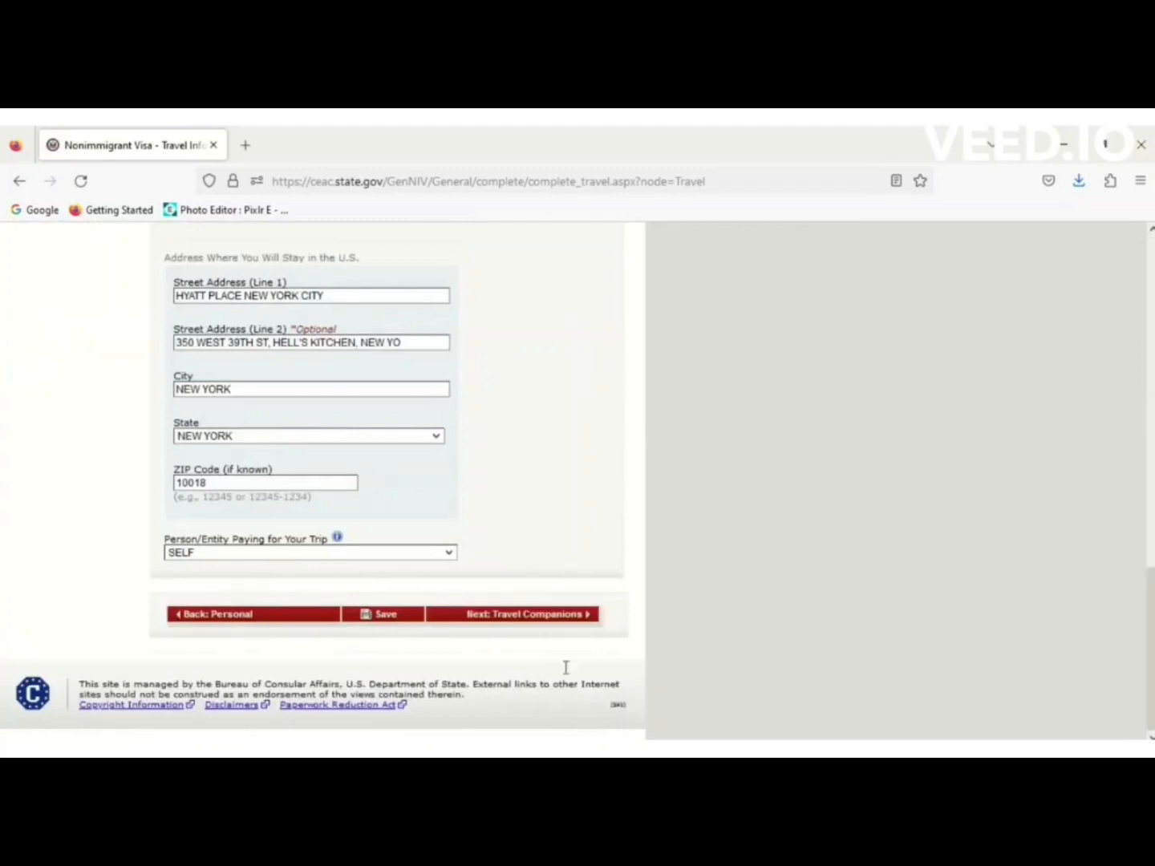
left_click(551, 616)
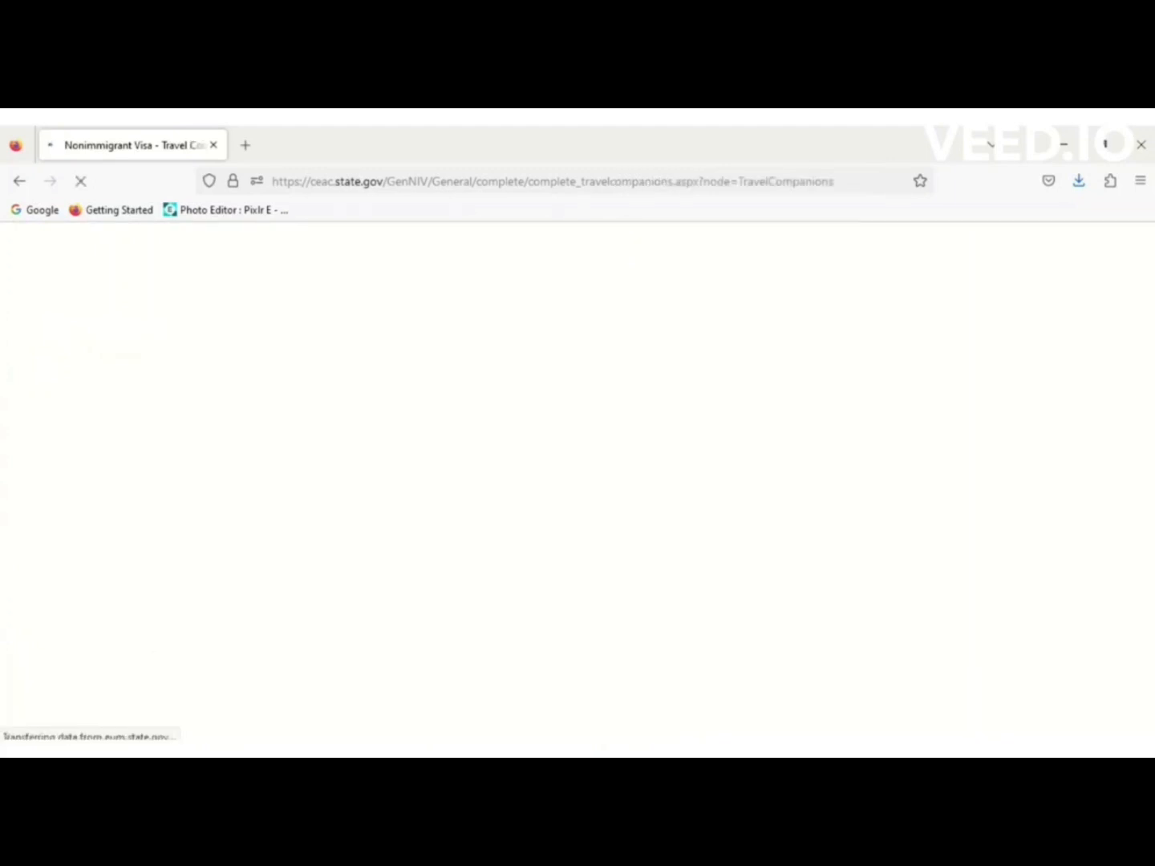
scroll(606, 385, "down", 5)
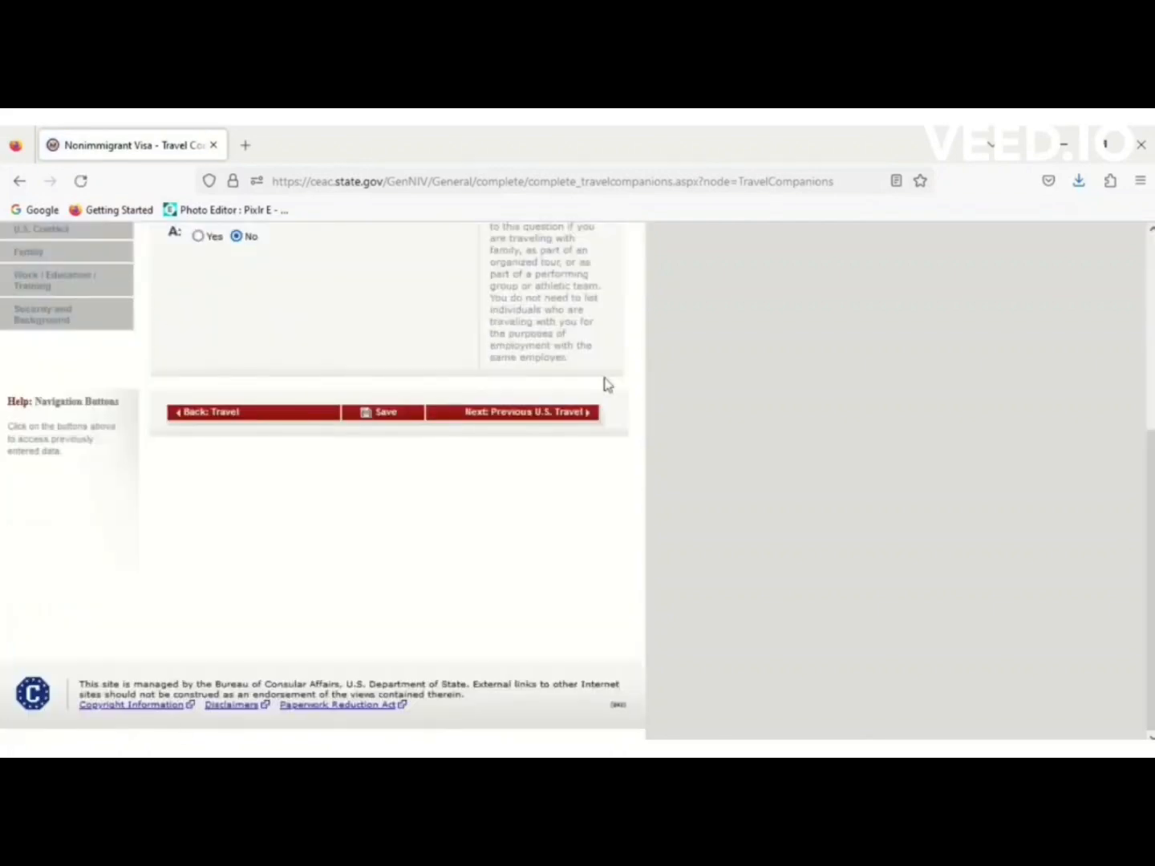
left_click(567, 416)
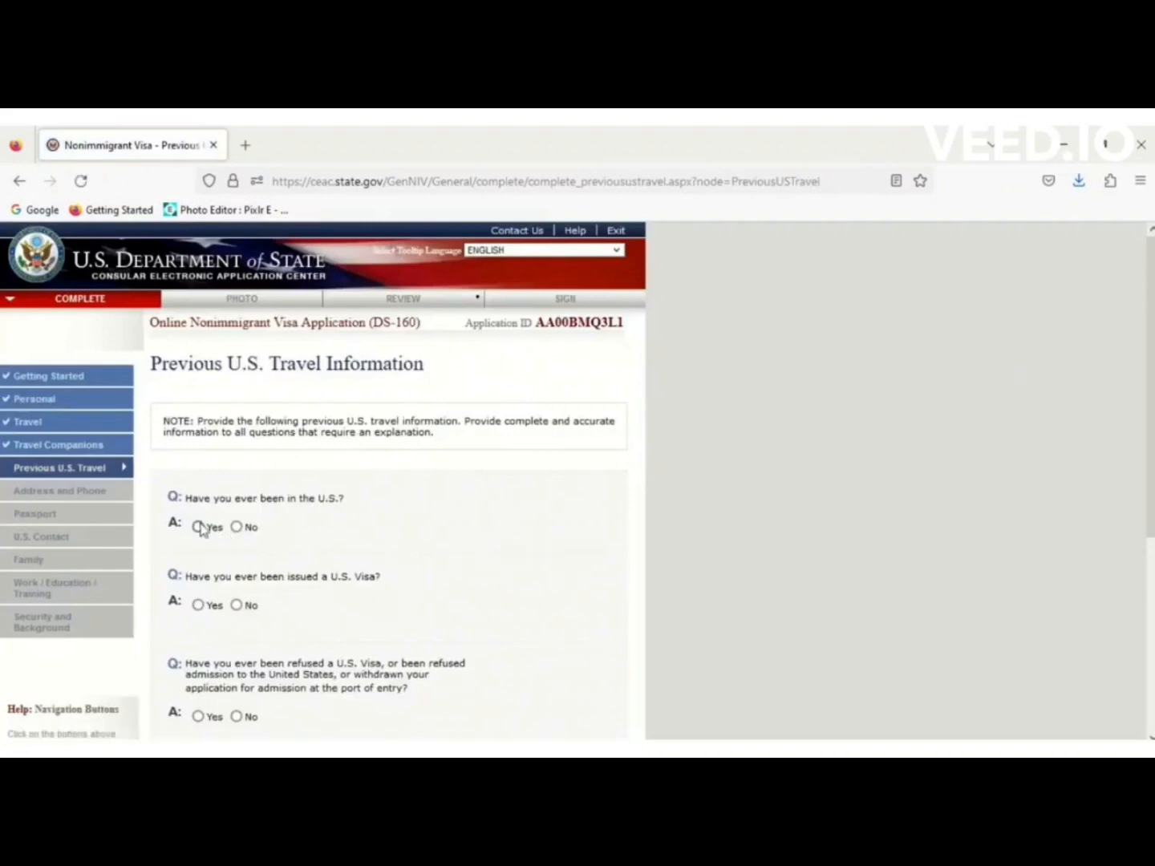
Answer No to the previous U.S. visa and the immigrant petition questions.
left_click(237, 605)
scroll(1153, 384, "down", 5)
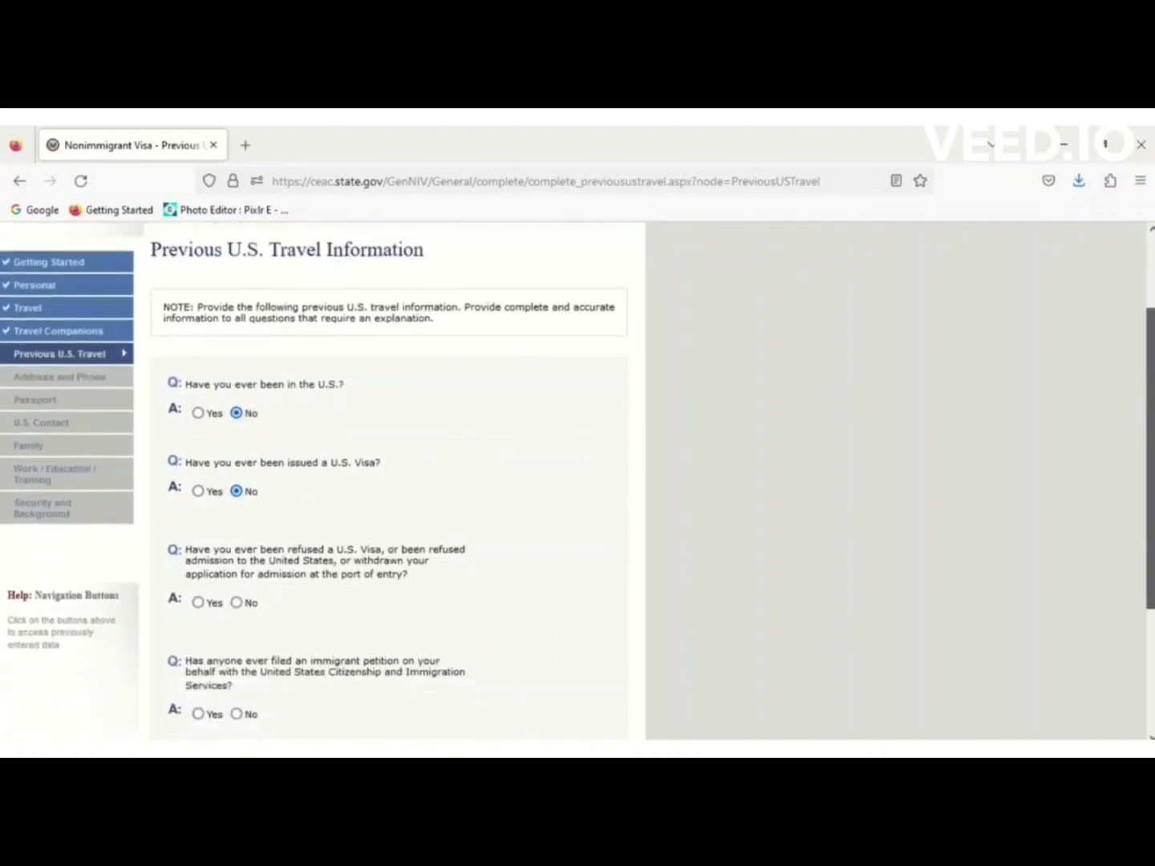
left_click_drag(1152, 517, 1151, 529)
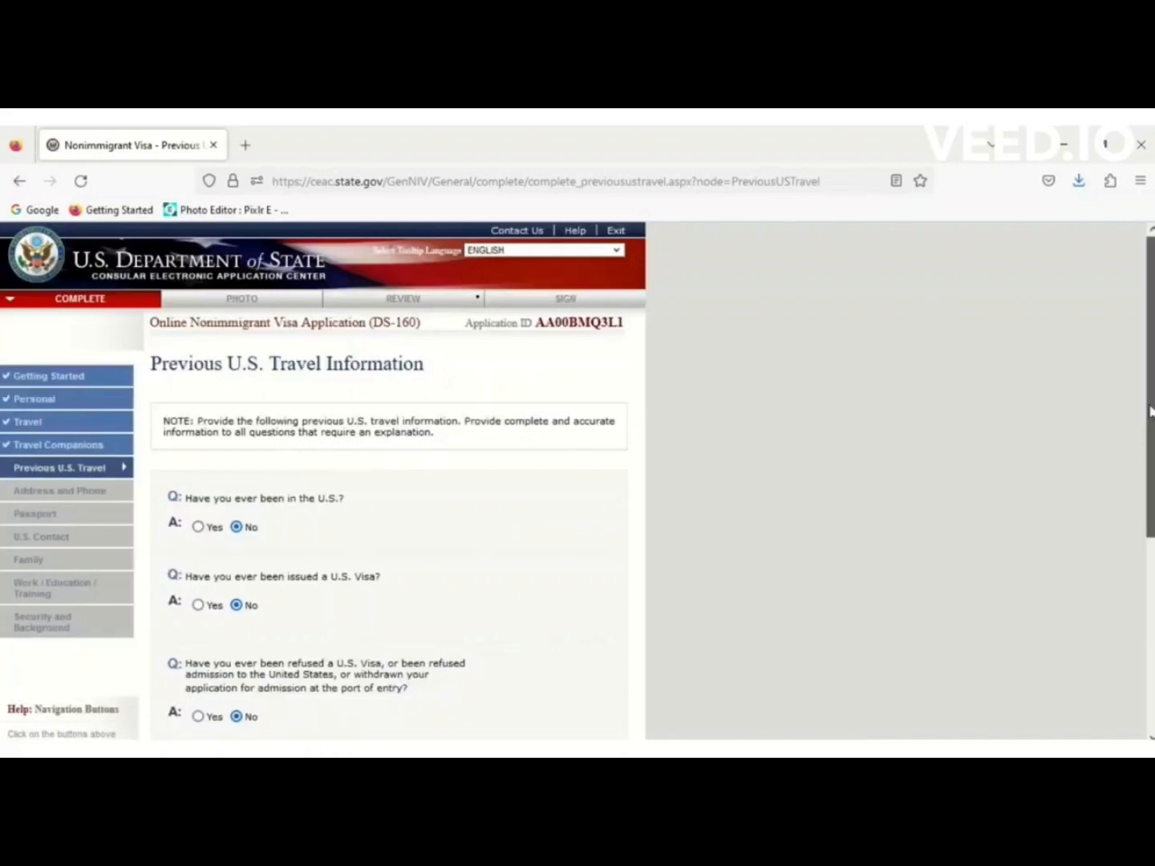
left_click_drag(1150, 411, 1152, 547)
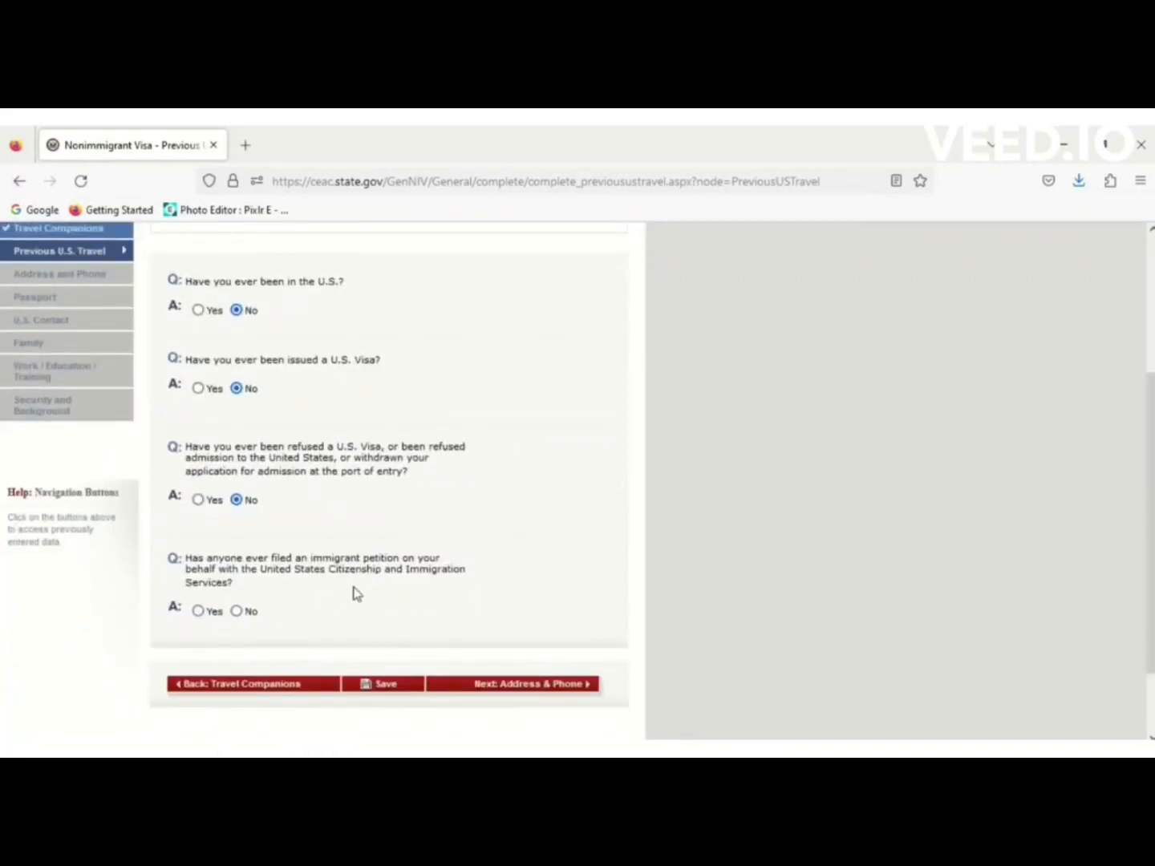
left_click(236, 611)
Save the Previous U.S. Travel page and continue the application.
left_click(378, 683)
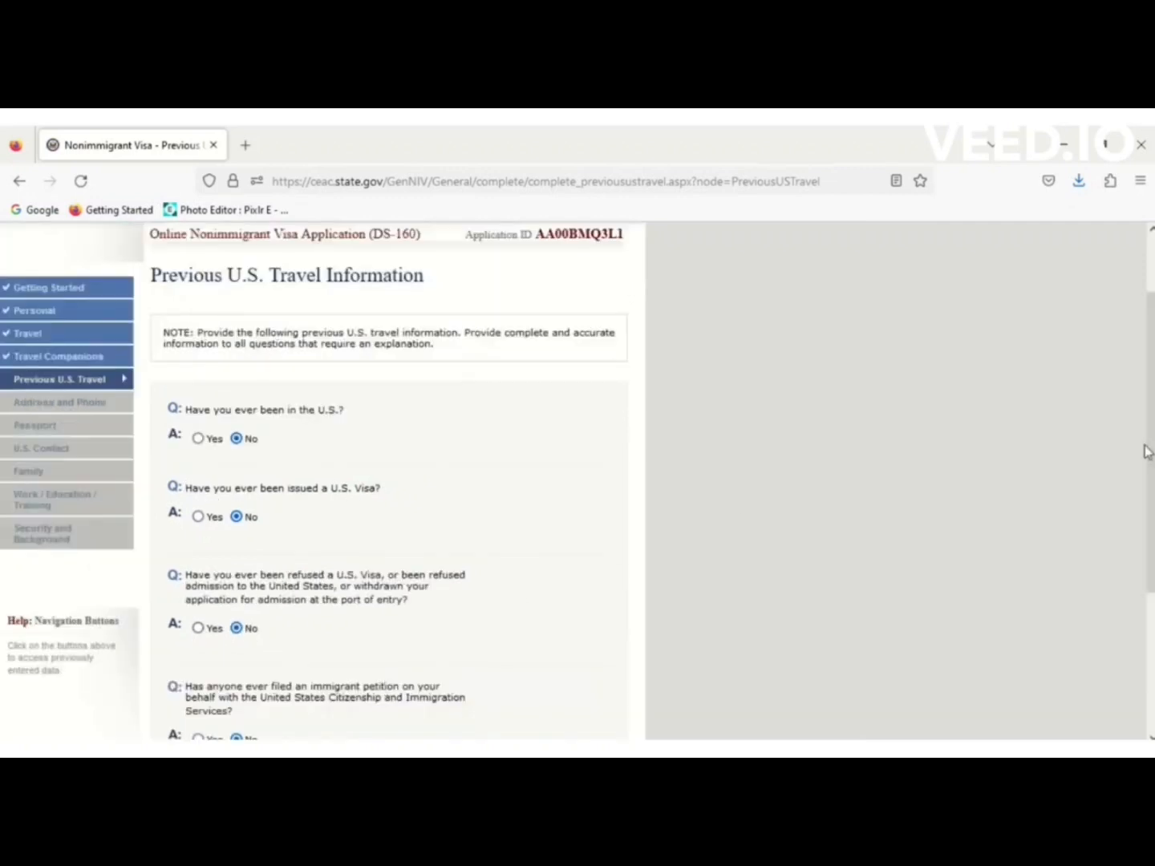
scroll(1152, 465, "down", 3)
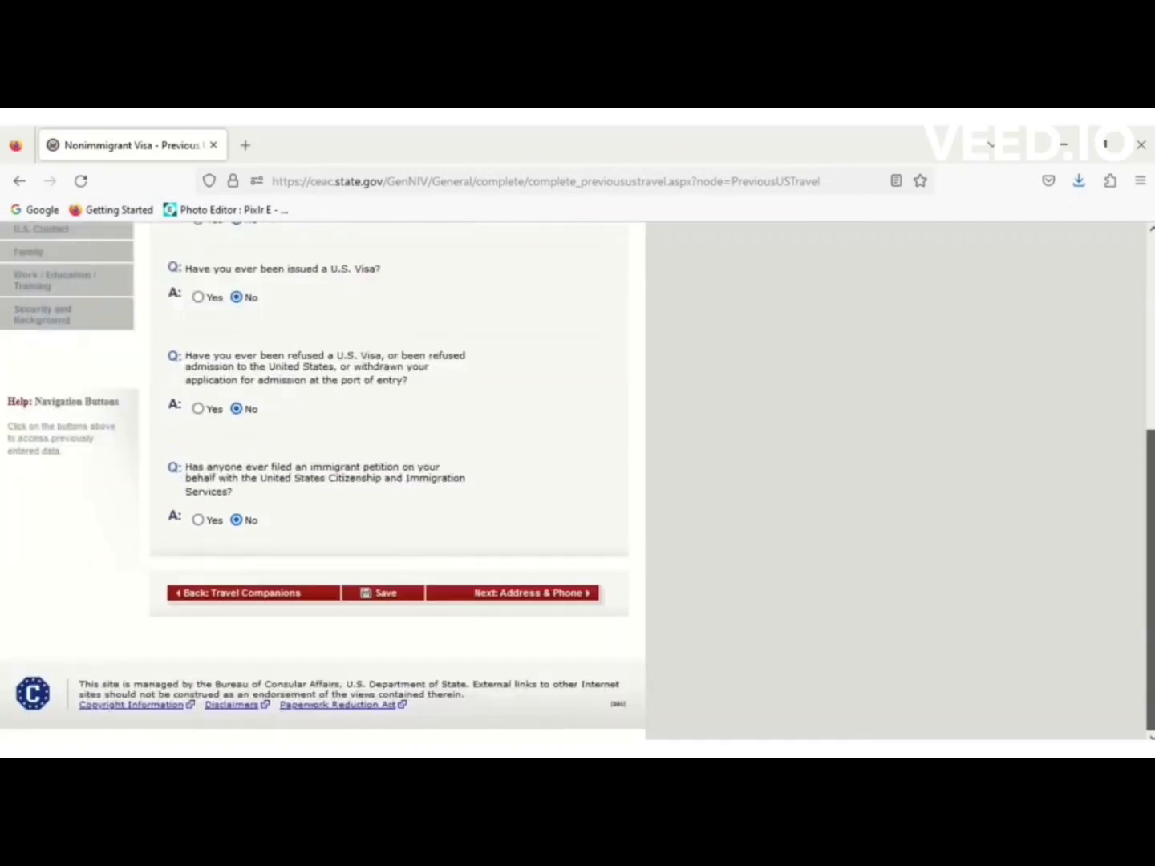
left_click(402, 600)
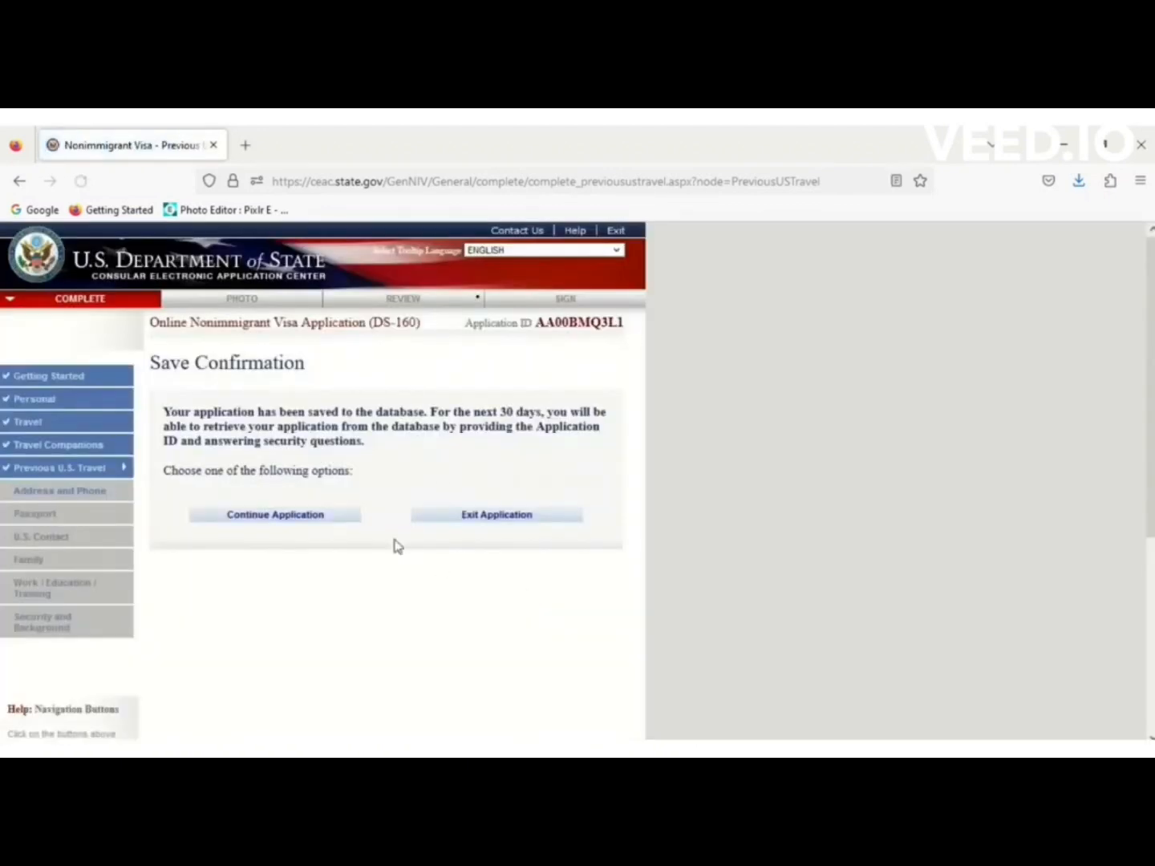
left_click(320, 520)
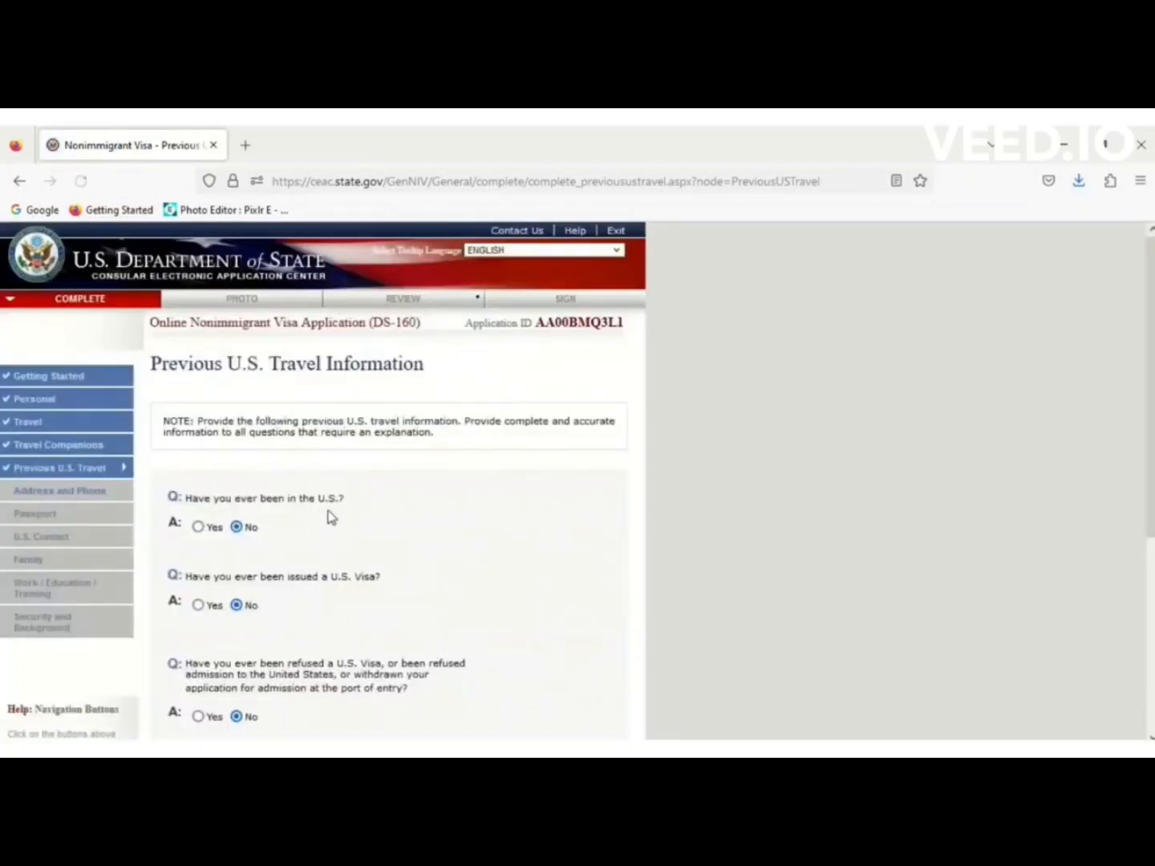
scroll(565, 607, "down", 5)
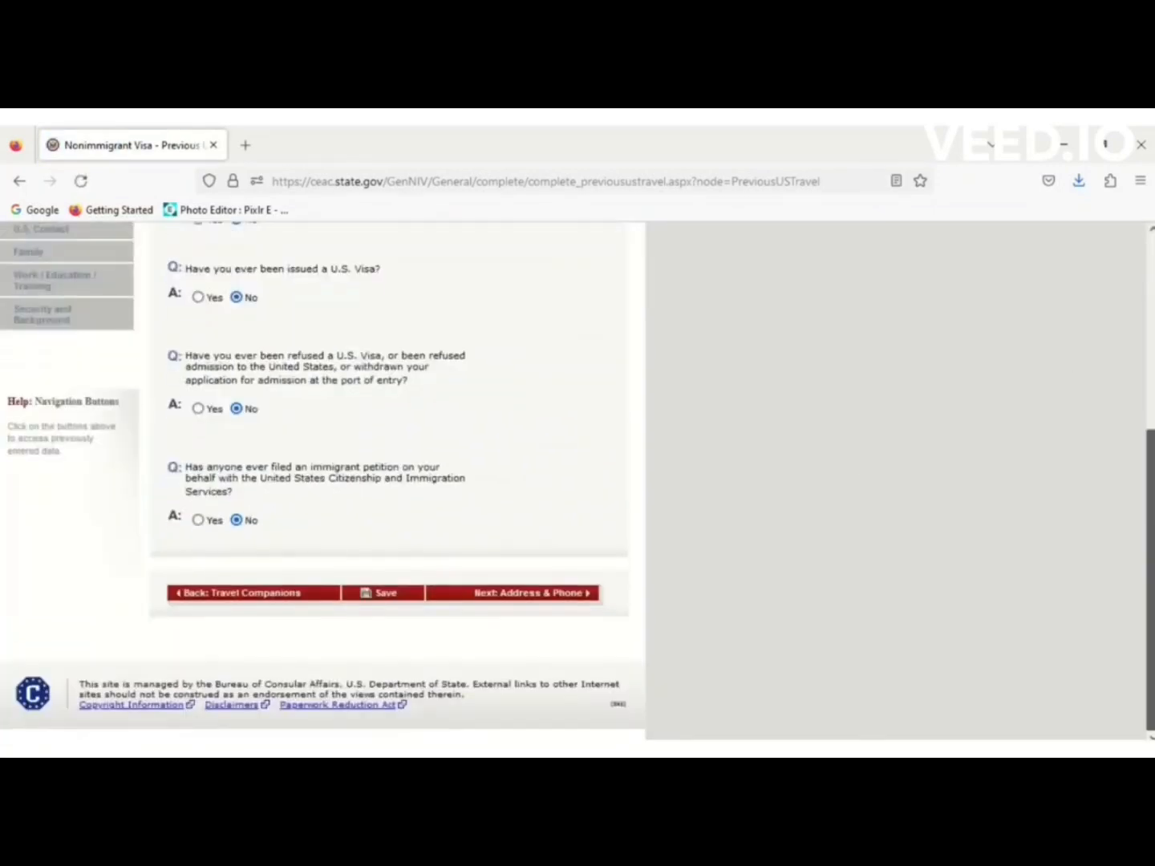
On the Address and Phone page, autofill the home street address and city Islamabad.
left_click(566, 598)
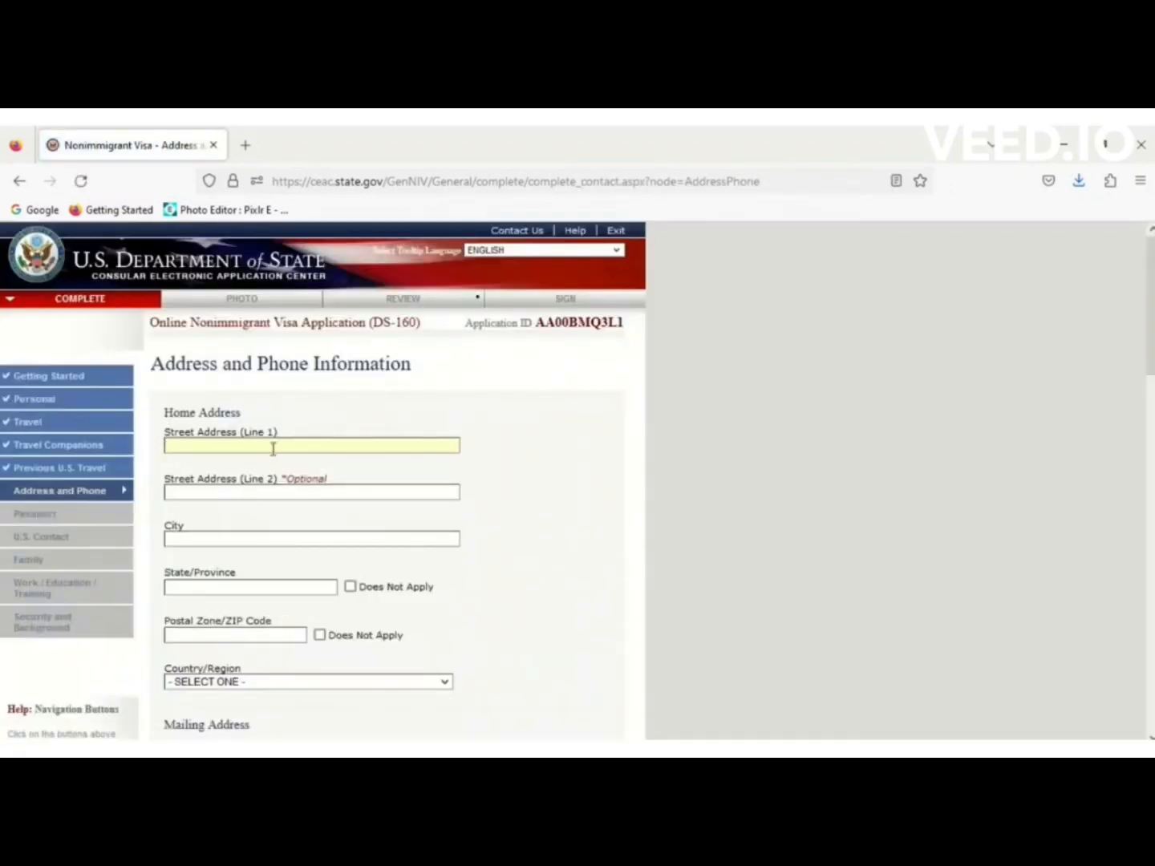
left_click(273, 448)
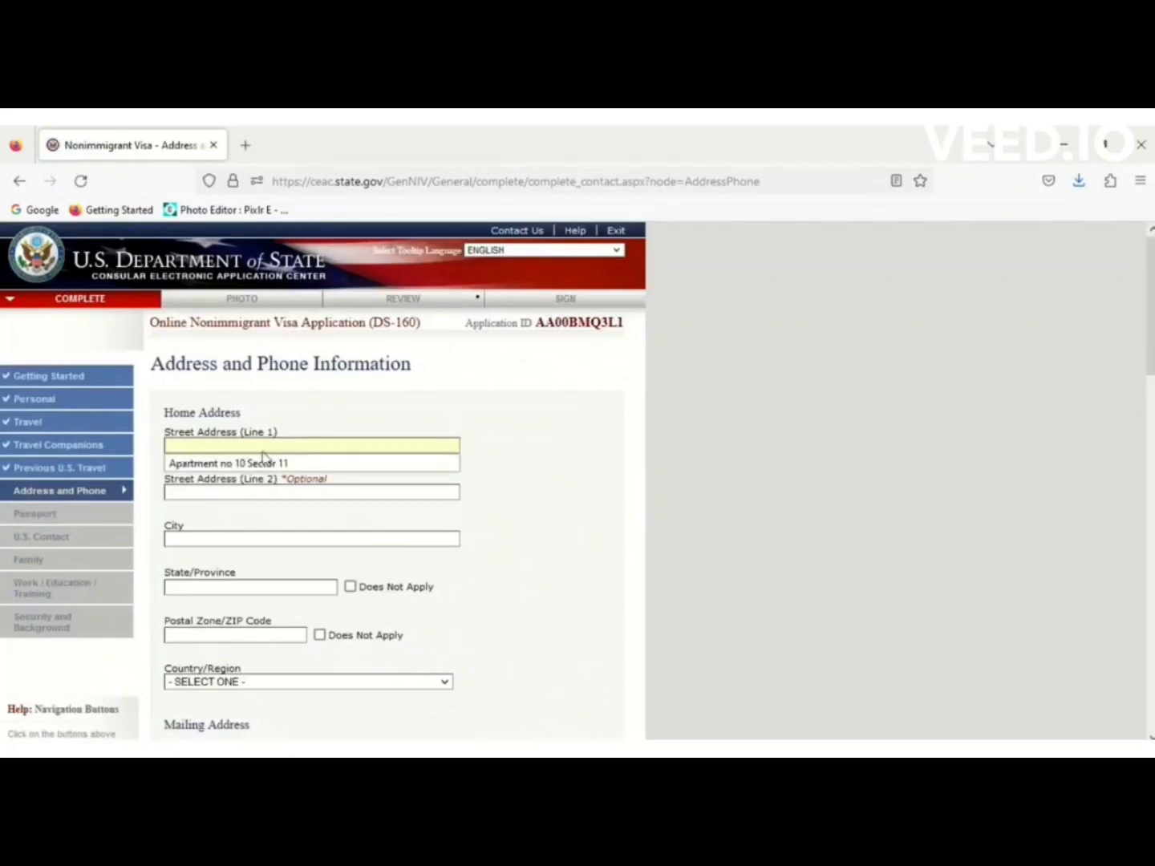
left_click(257, 464)
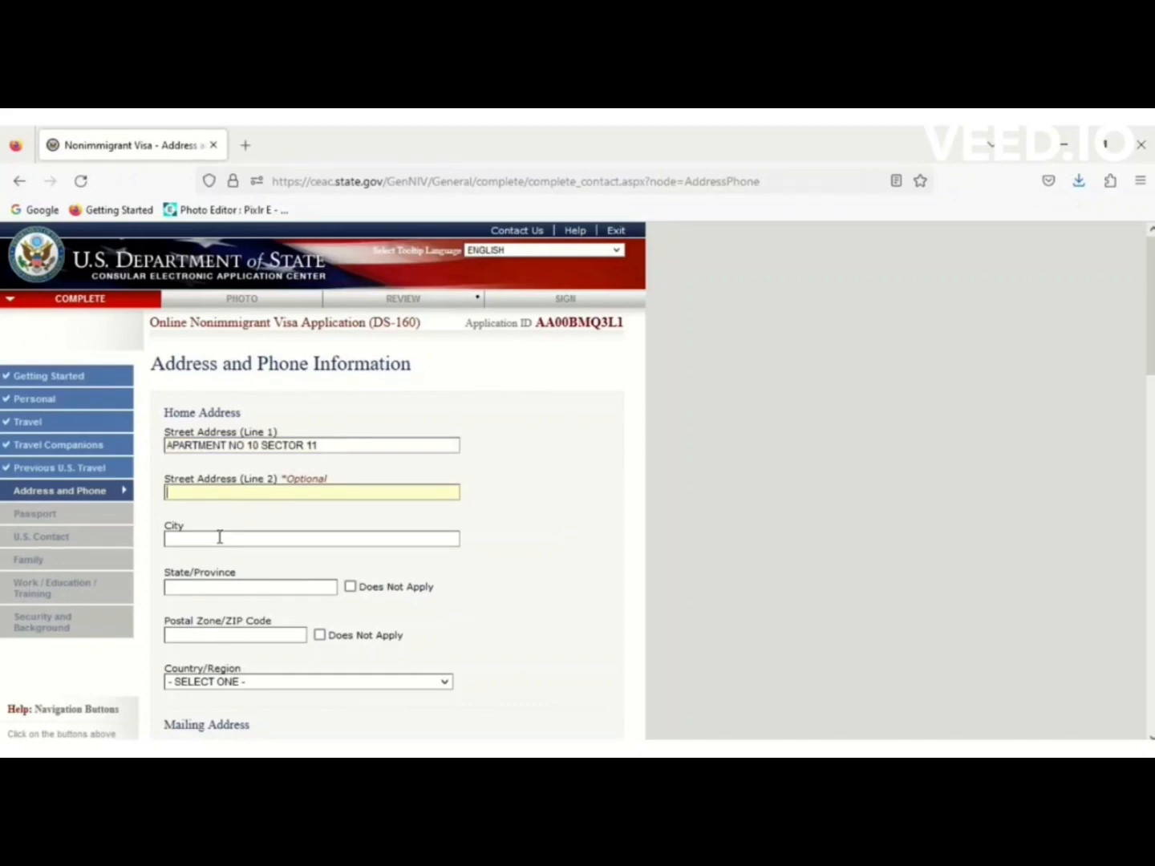
type("ISLA")
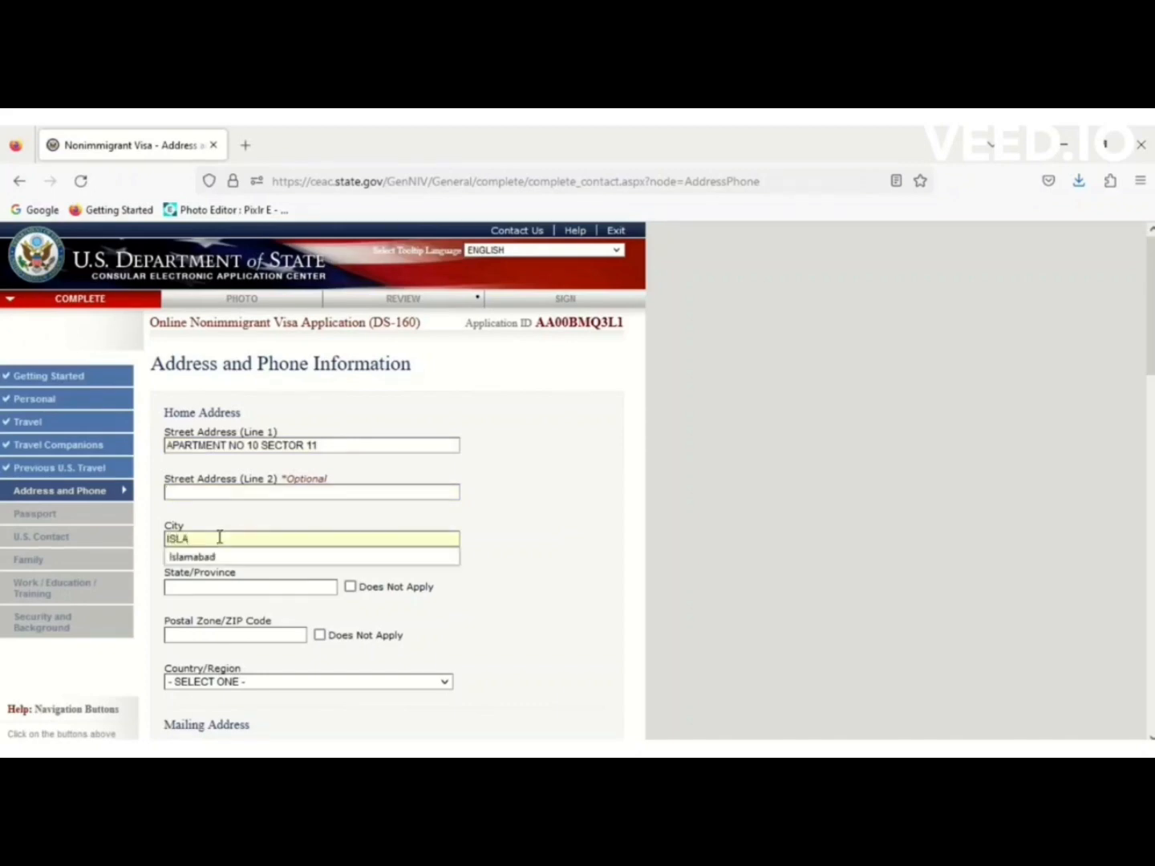
left_click(205, 556)
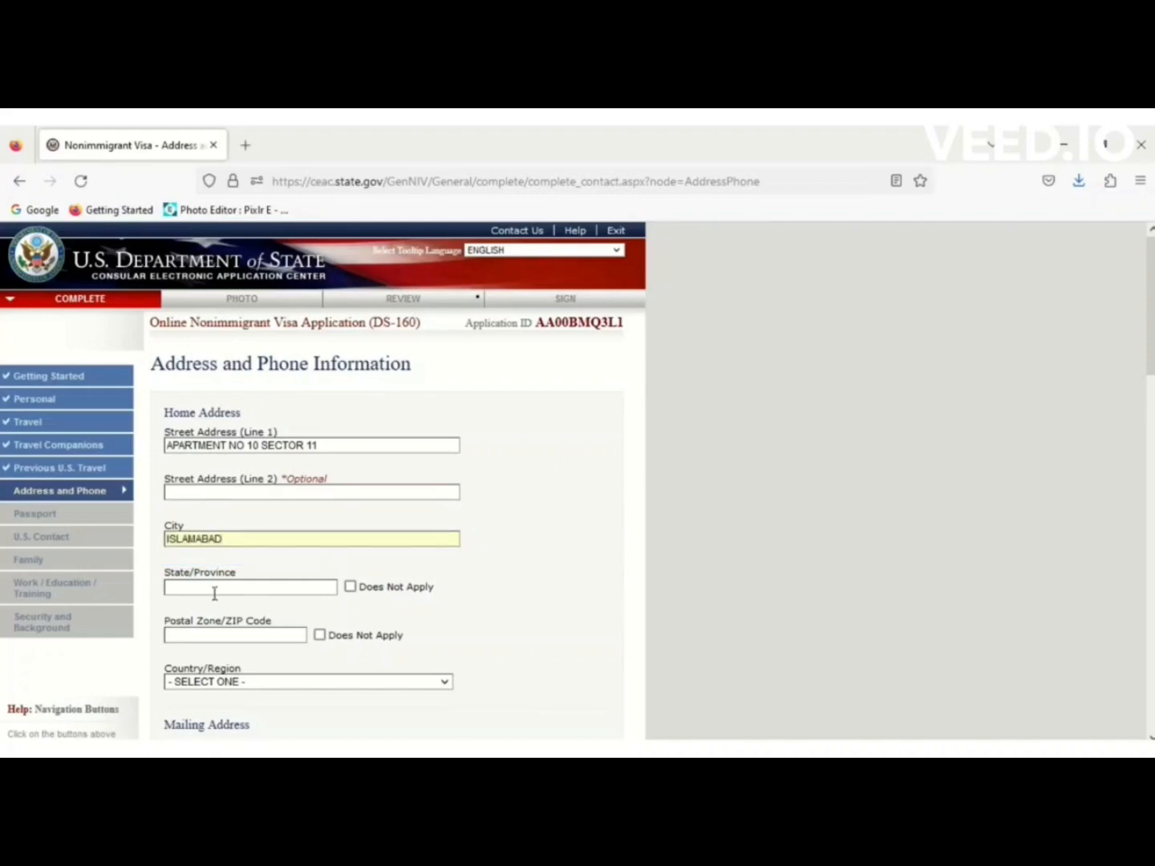
Mark state and postal code as not applicable and set the country to PAKISTAN.
left_click(350, 587)
left_click(320, 635)
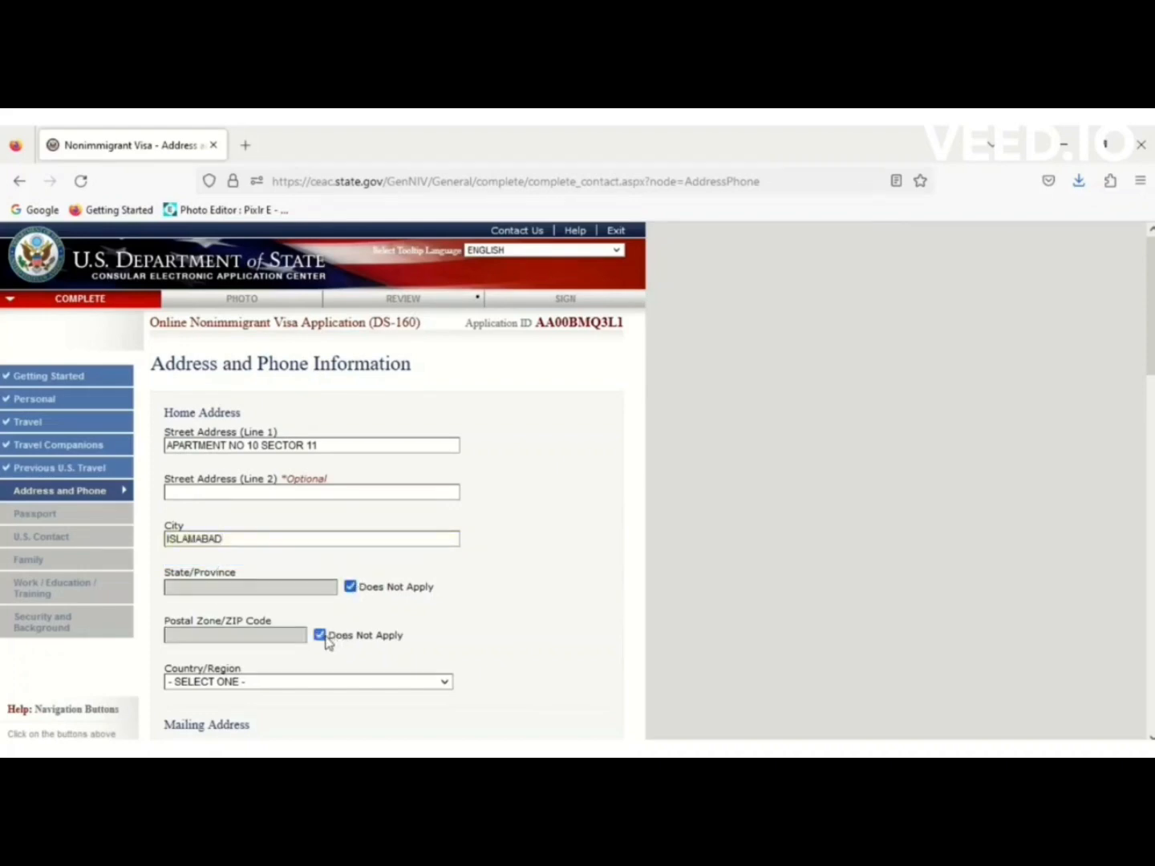
left_click(315, 682)
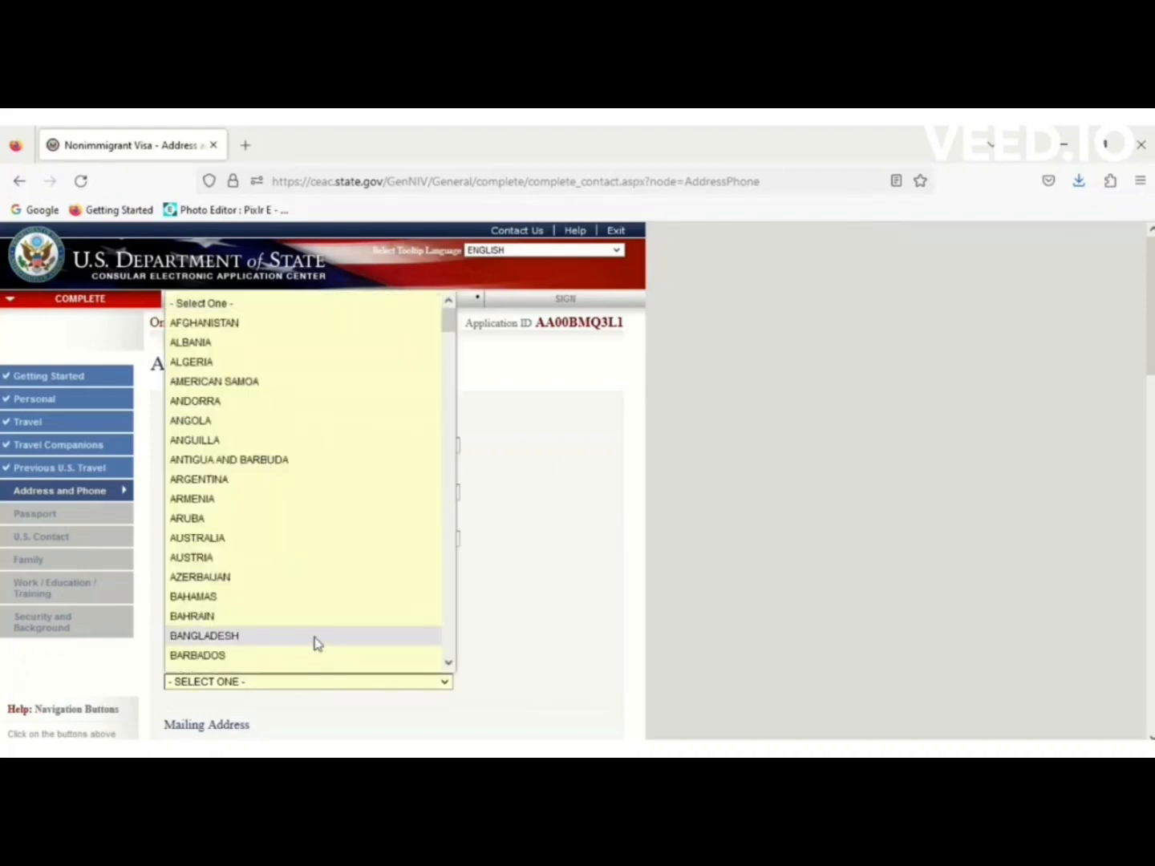
key("p")
key("p")
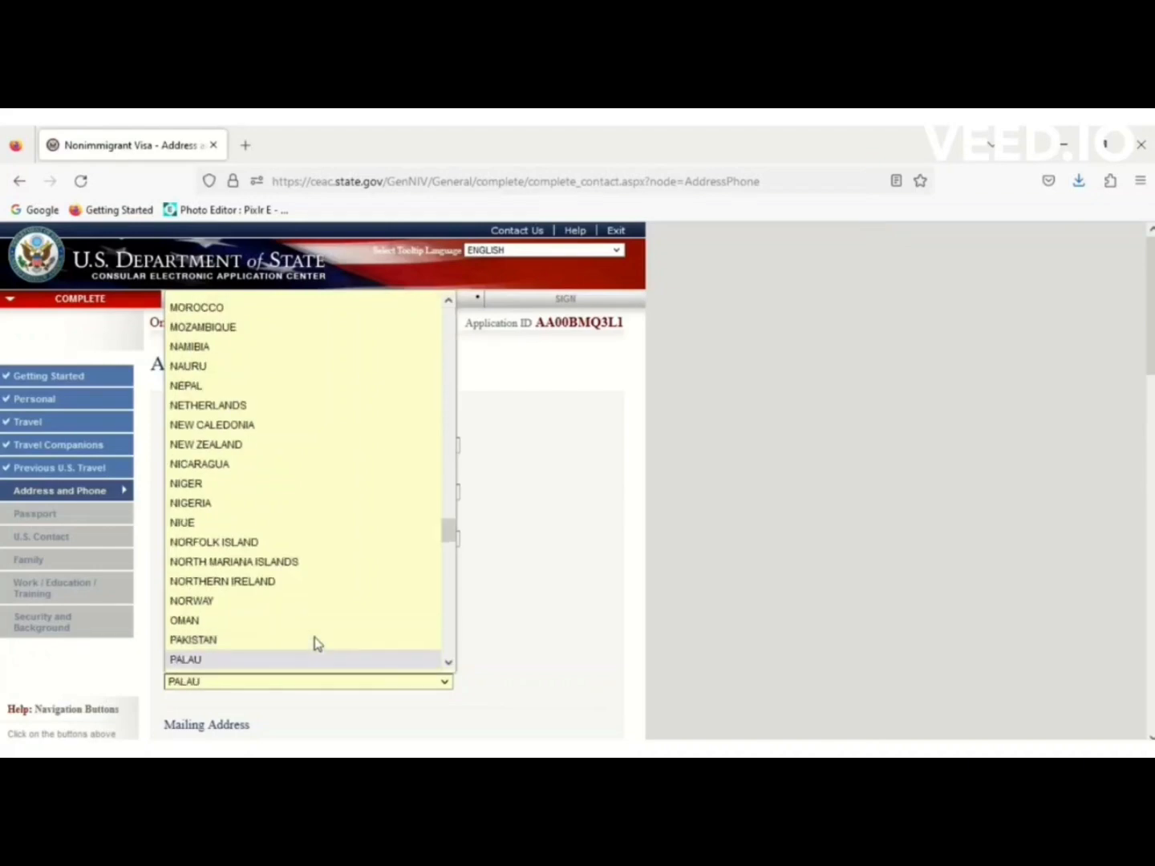
left_click(249, 641)
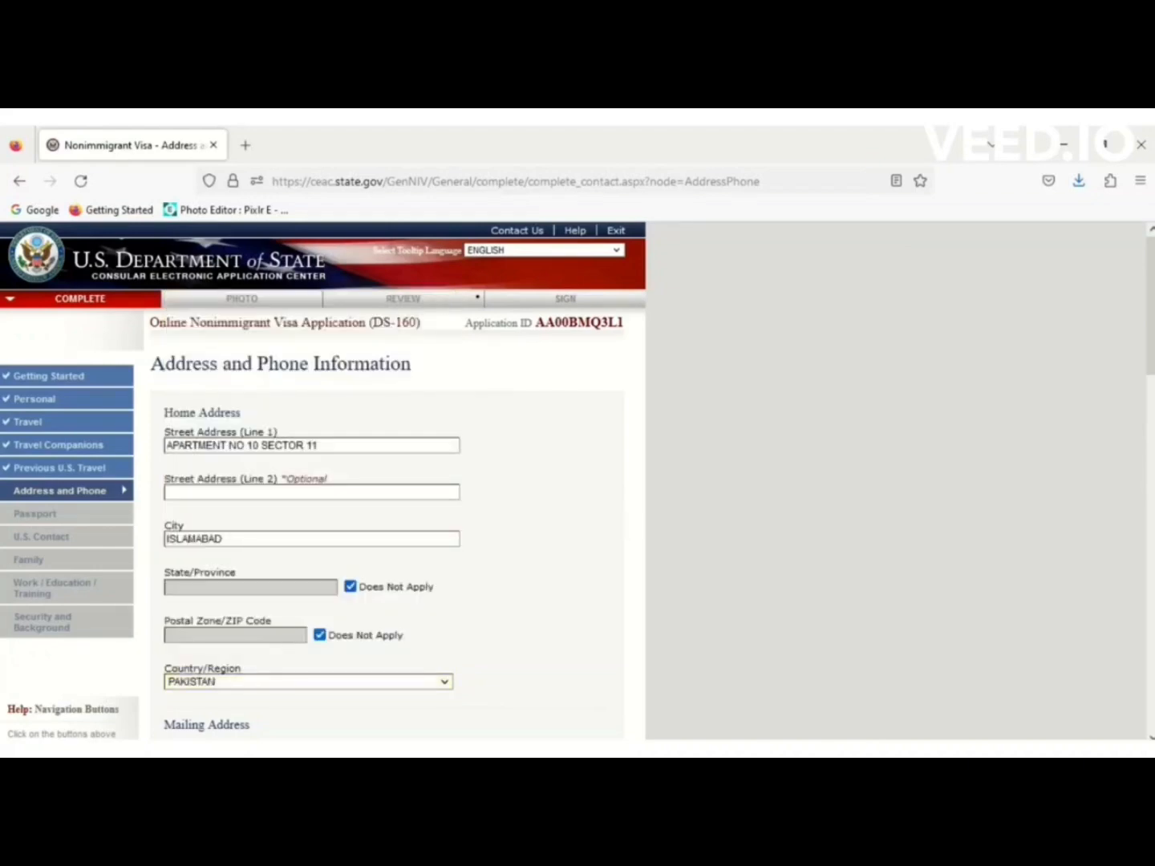
scroll(381, 411, "down", 5)
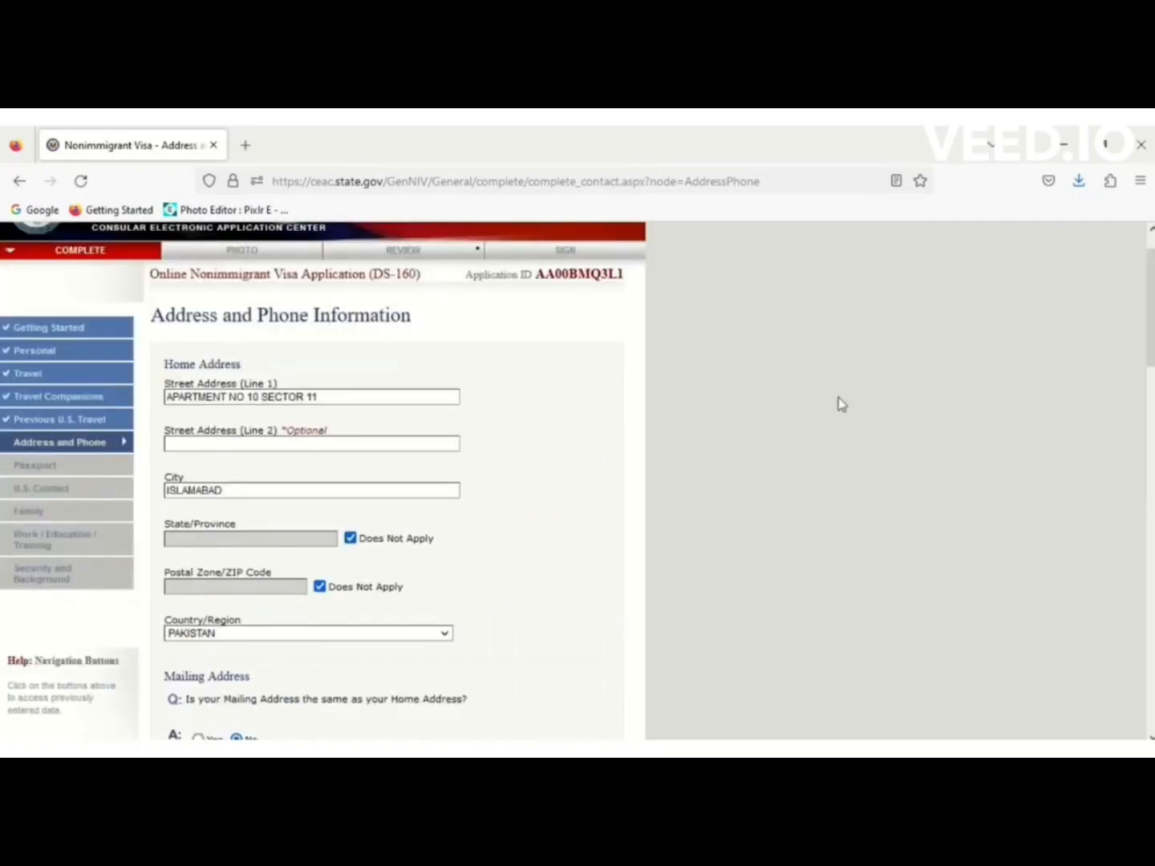
Autofill the primary phone number and mark secondary and work phones not applicable.
left_click_drag(1151, 308, 1151, 415)
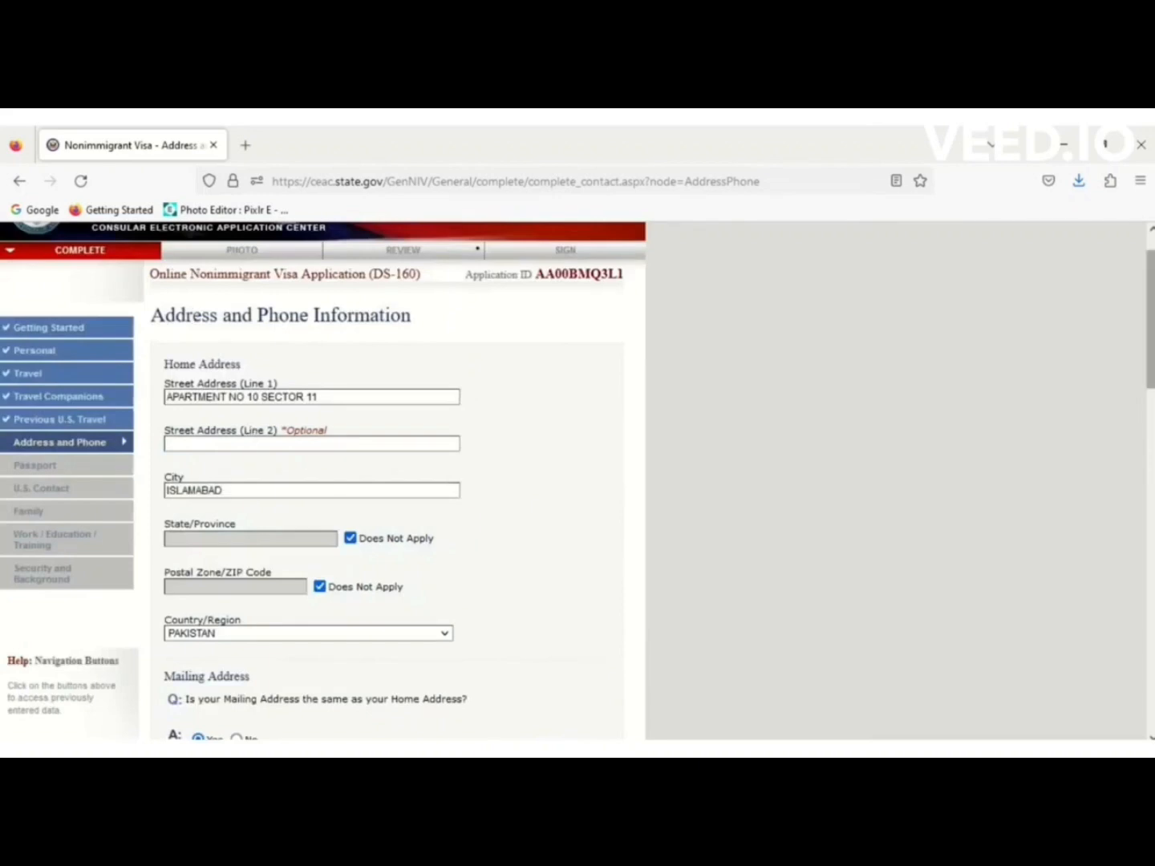
left_click_drag(1151, 379, 1150, 480)
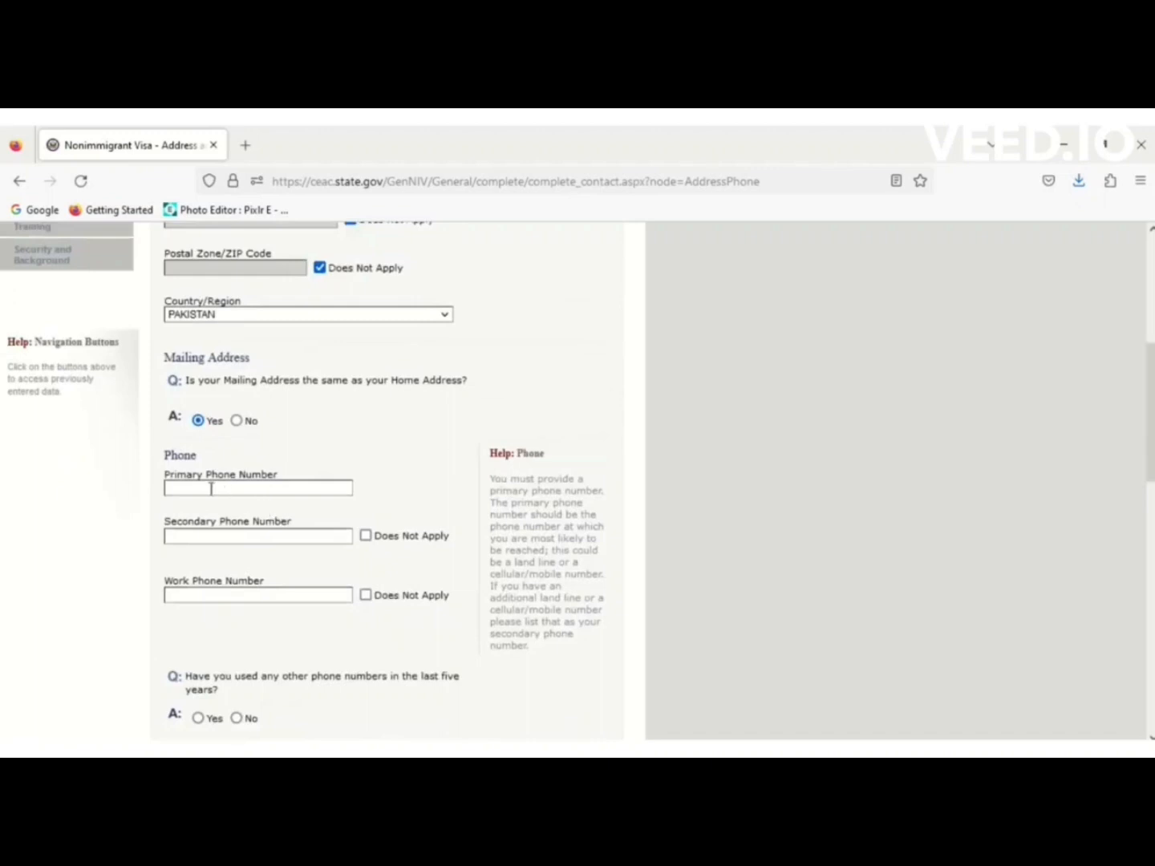
type("0")
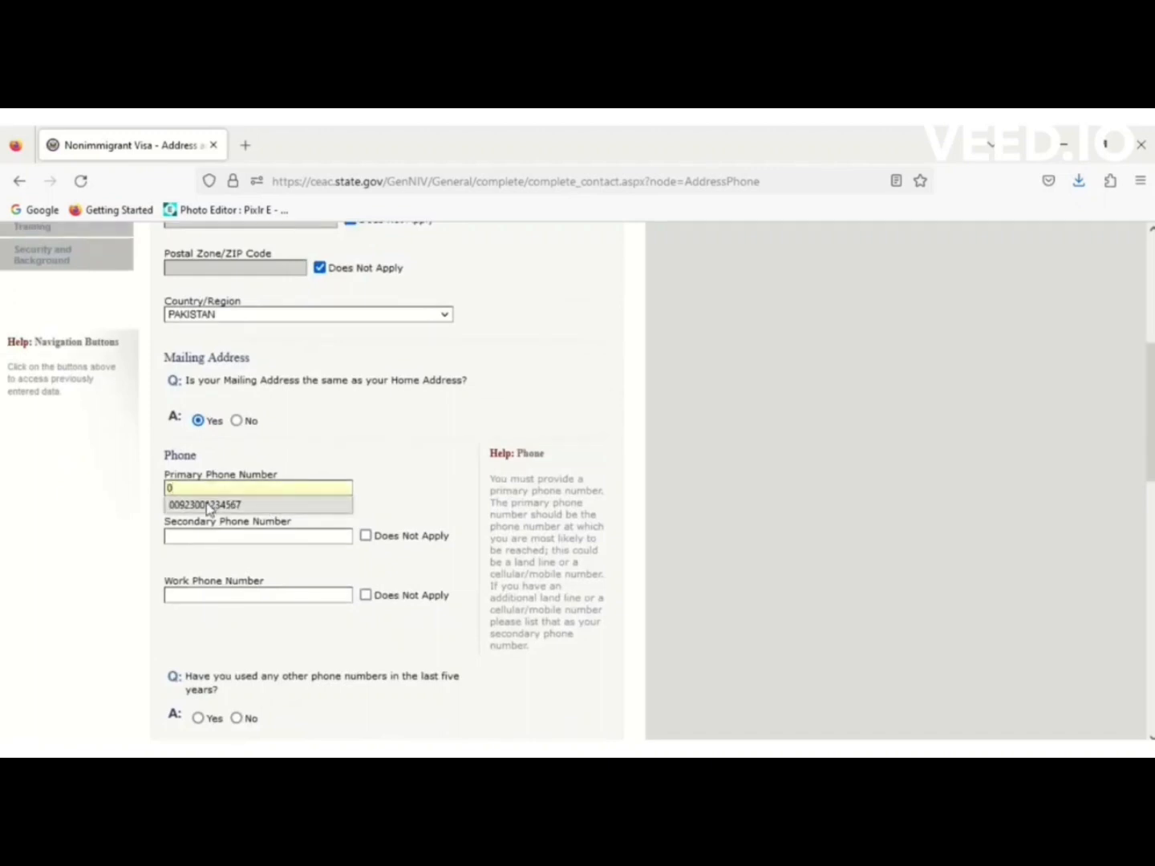
left_click(207, 506)
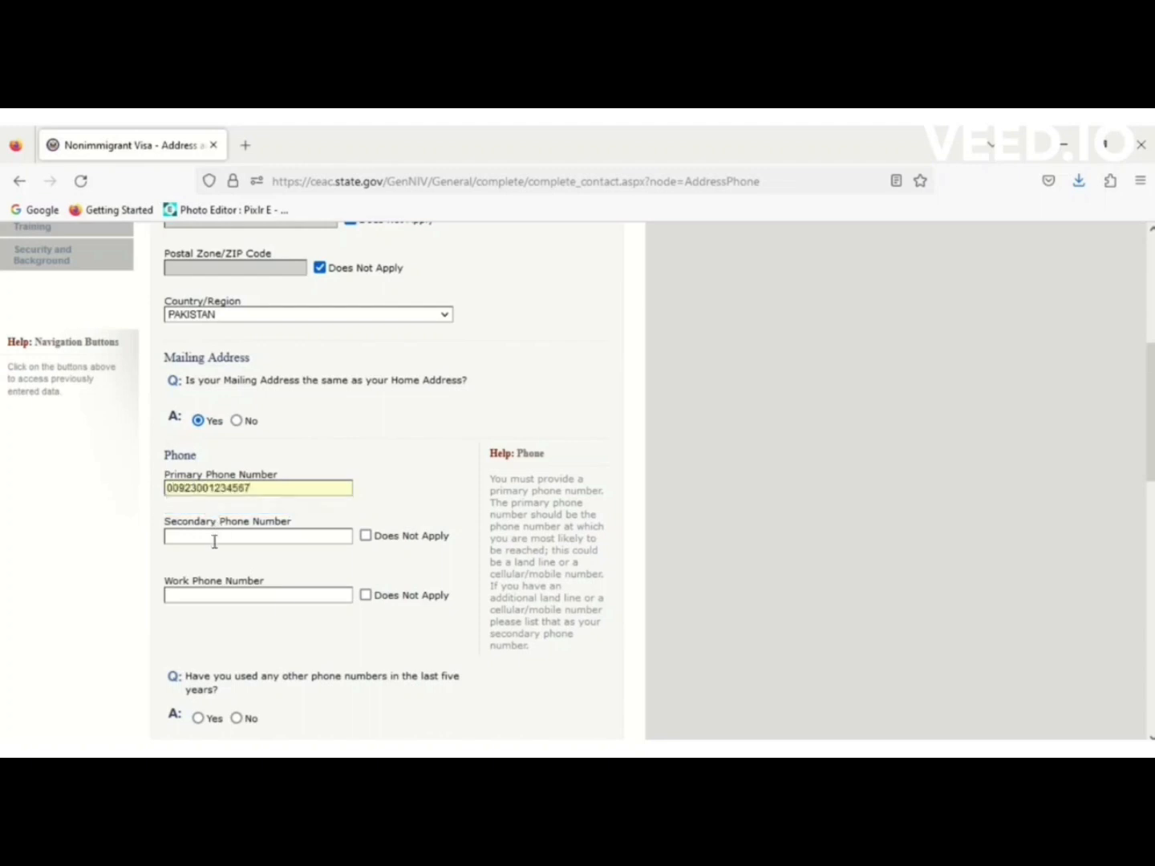
left_click(366, 536)
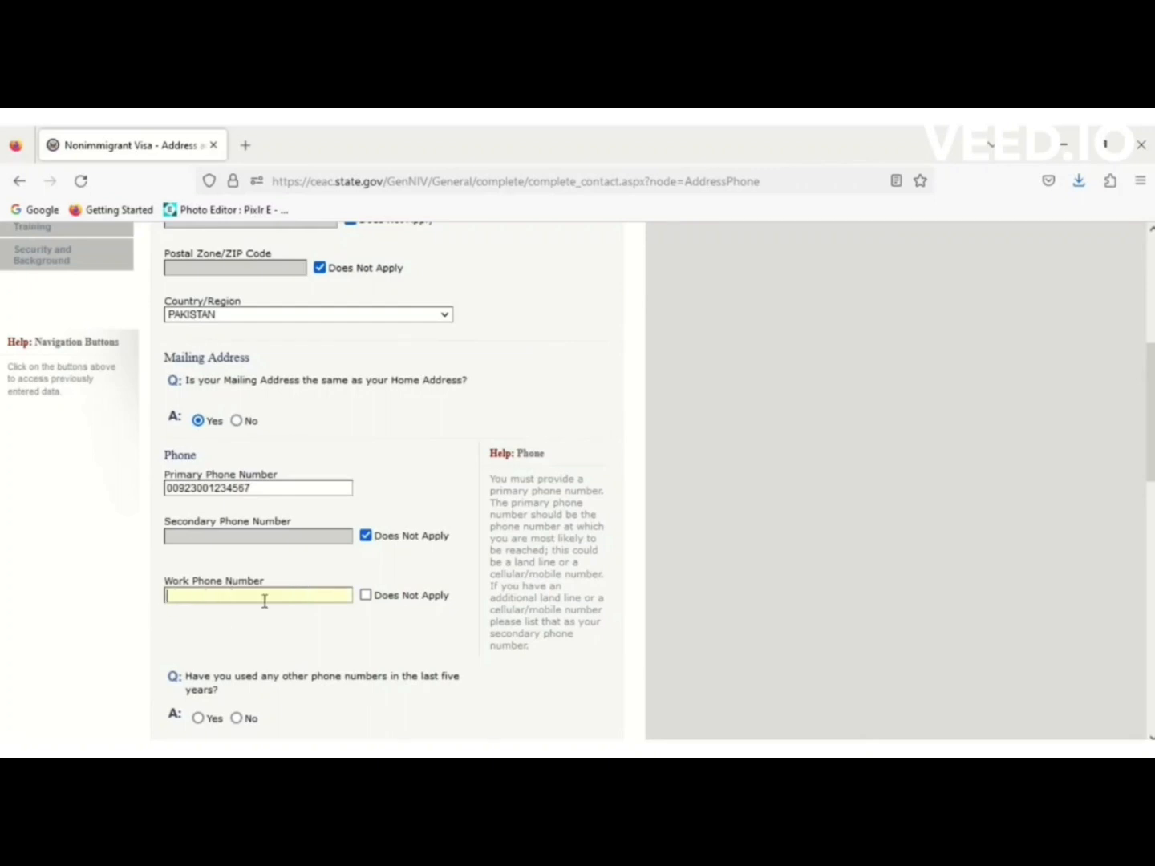
left_click(365, 596)
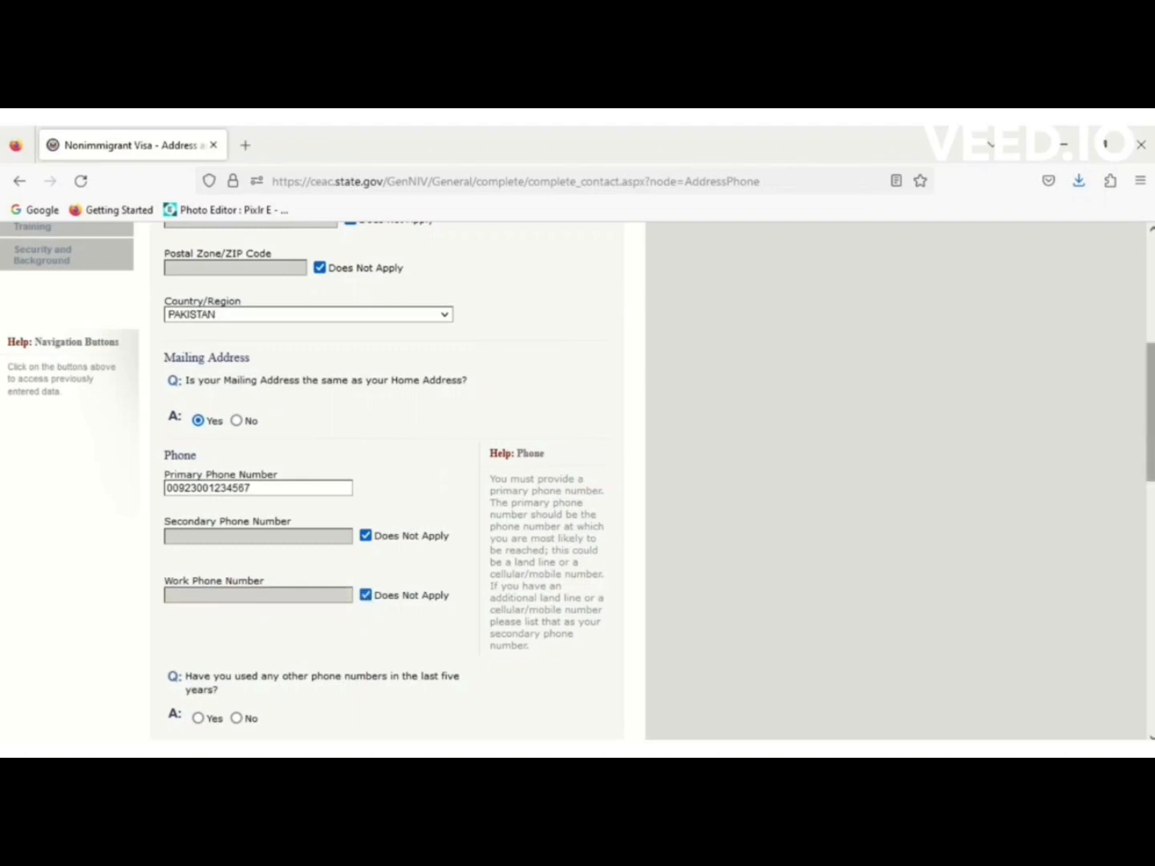
Answer No to having used other phone numbers, correcting an initial Yes.
scroll(1150, 414, "down", 5)
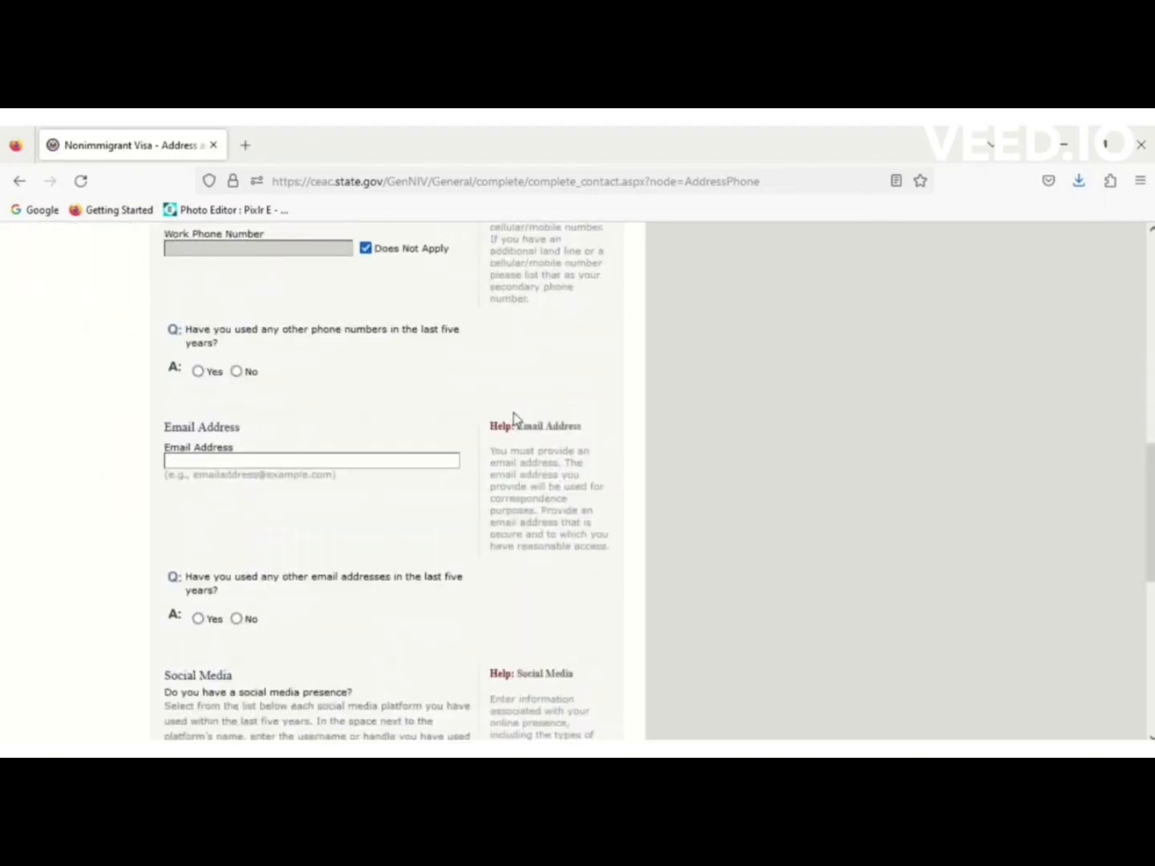
left_click(197, 373)
scroll(242, 441, "up", 5)
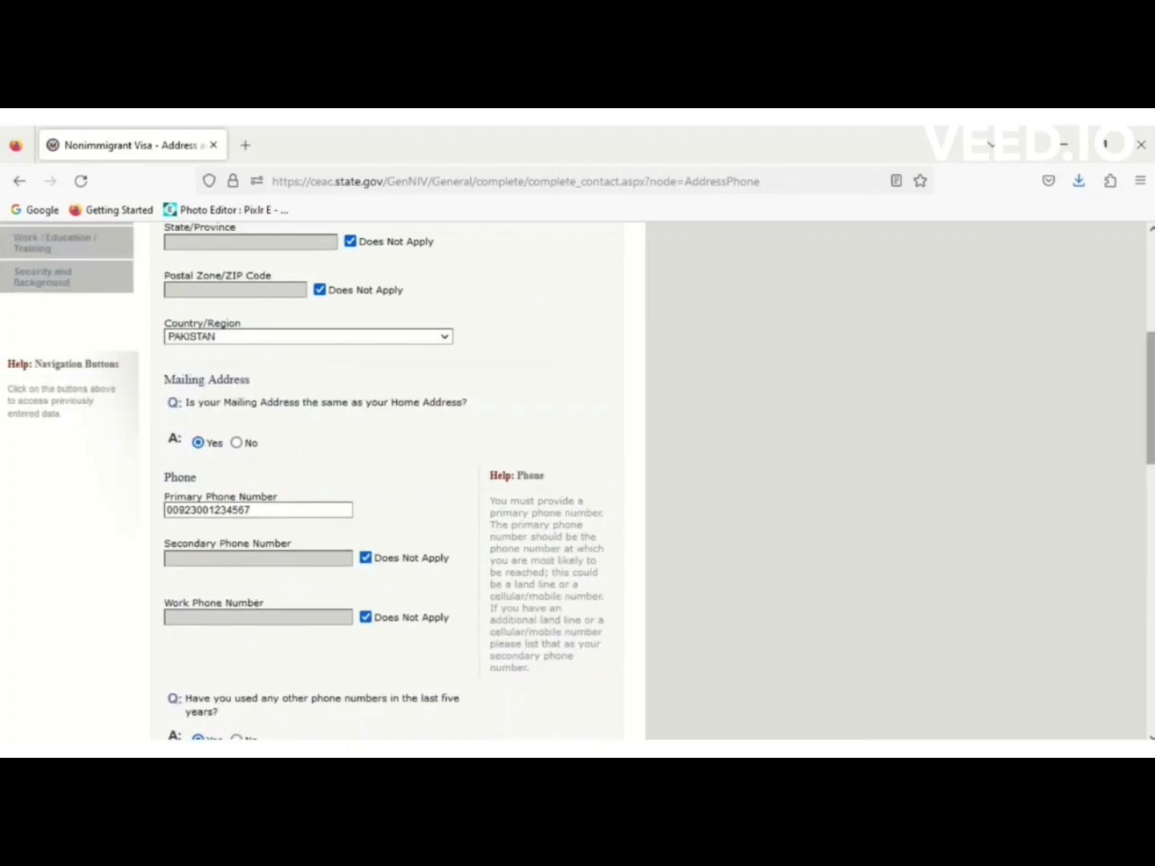
scroll(1151, 398, "down", 3)
scroll(1151, 398, "down", 2)
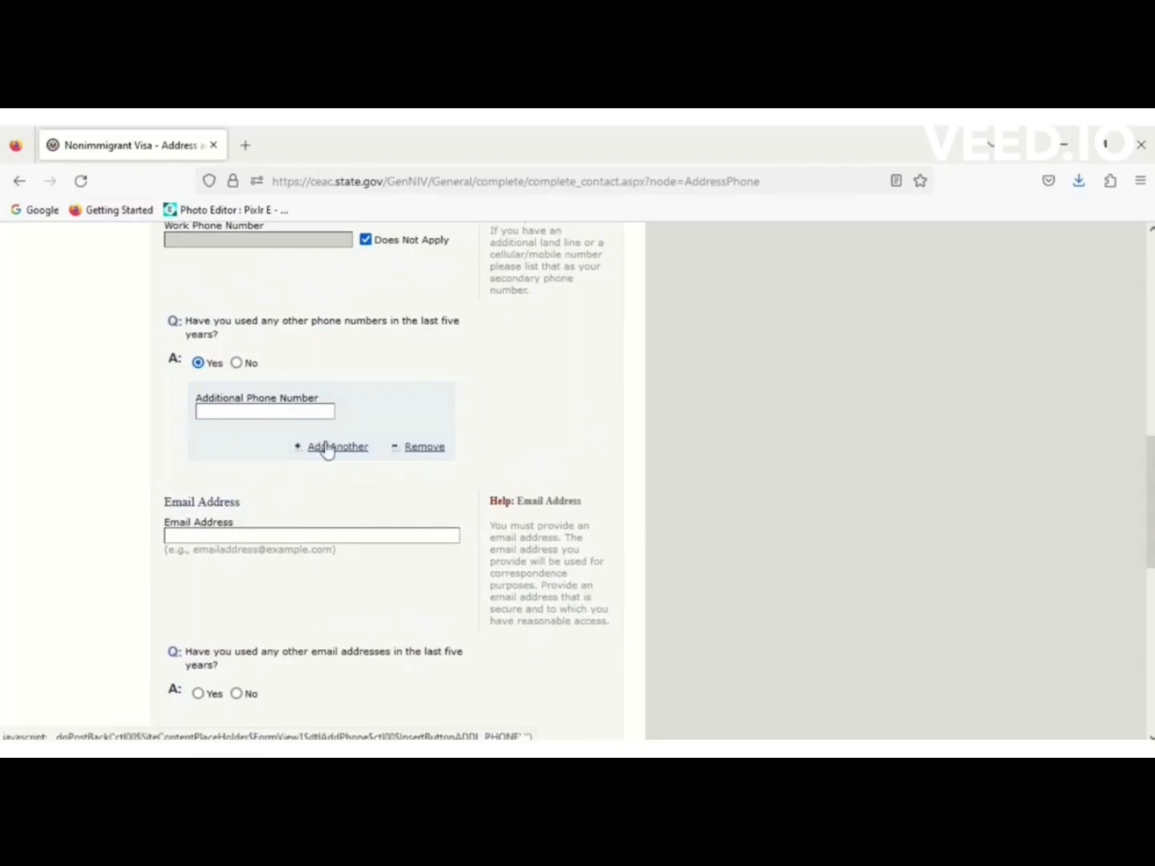
left_click(237, 365)
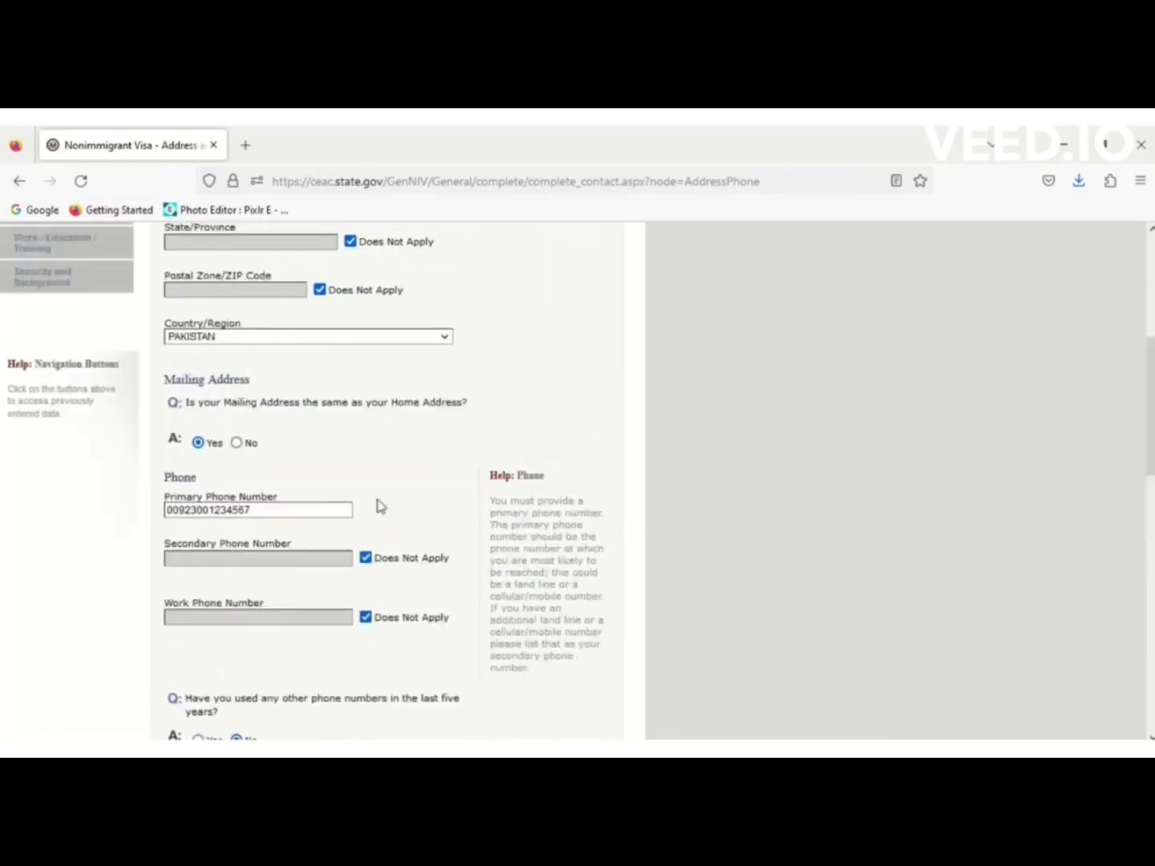
scroll(1150, 374, "down", 6)
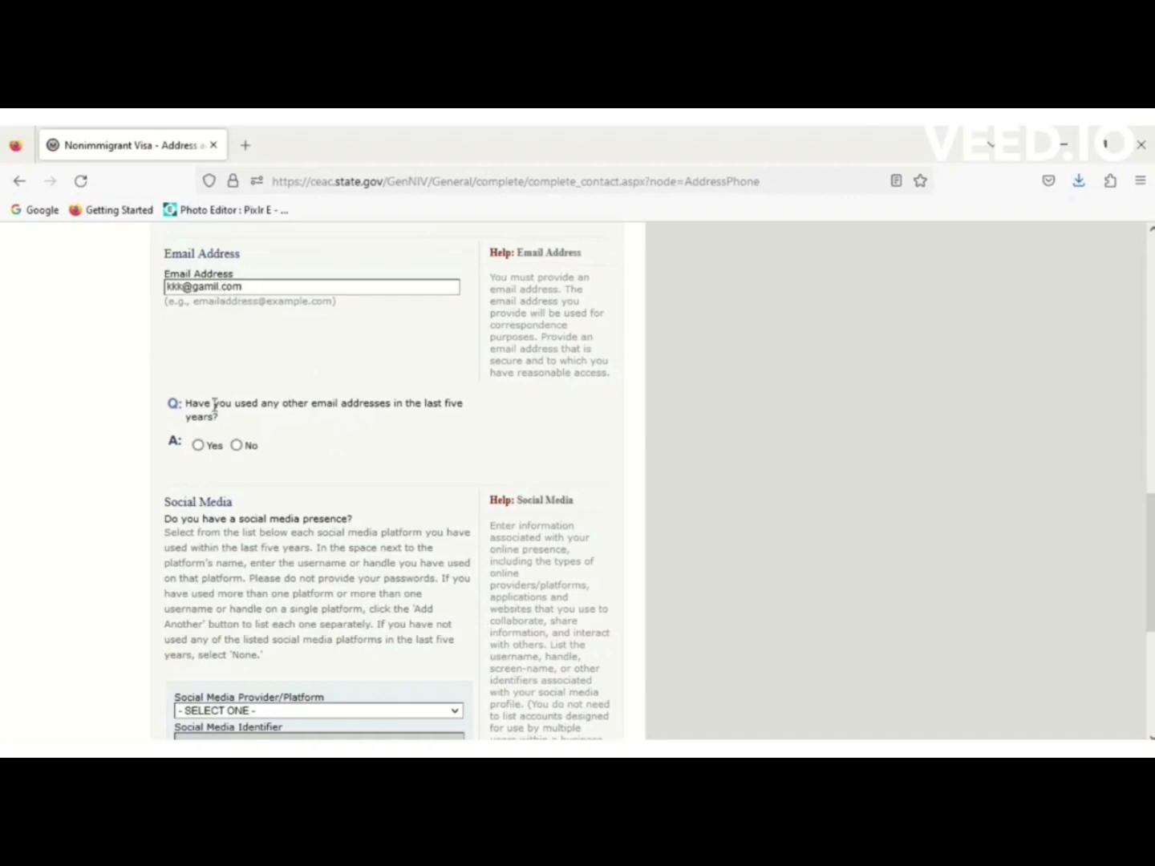
Answer No to other e-mail addresses and enter a FACEBOOK handle as social media.
left_click(236, 445)
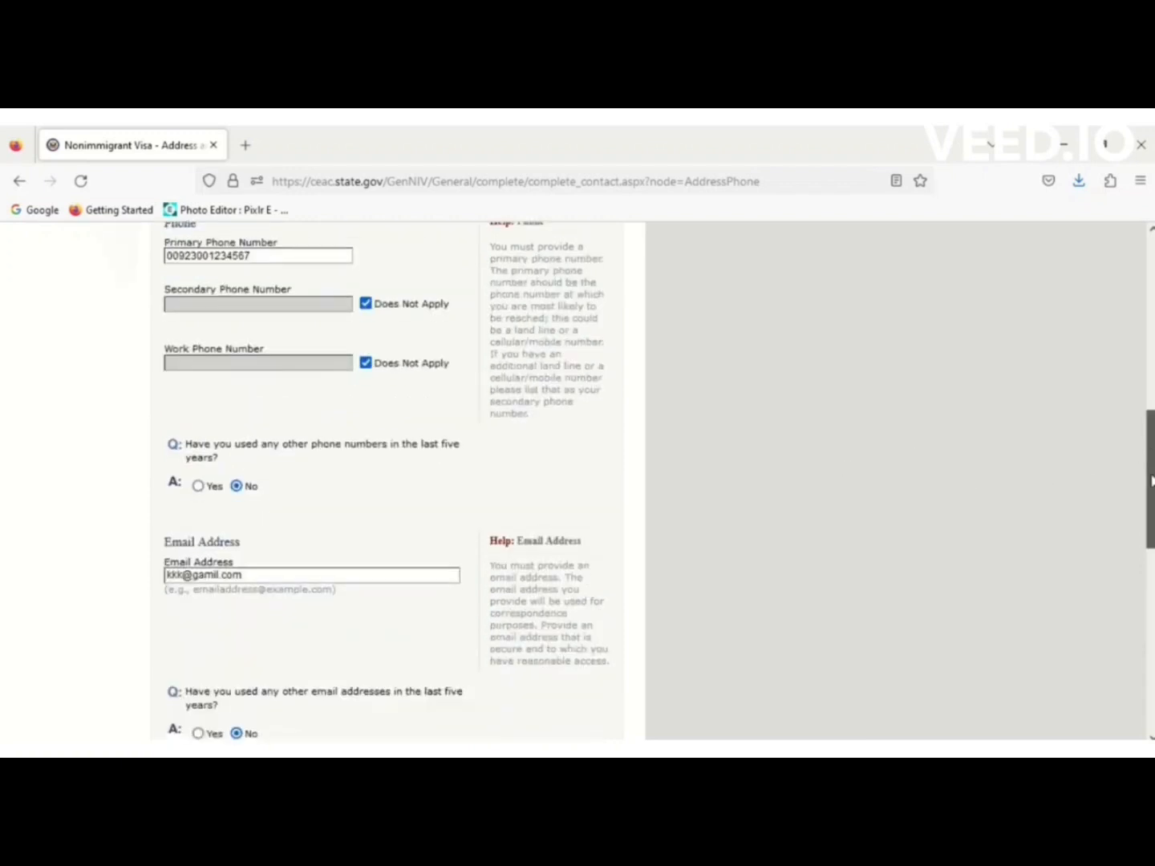
left_click_drag(1151, 481, 1153, 588)
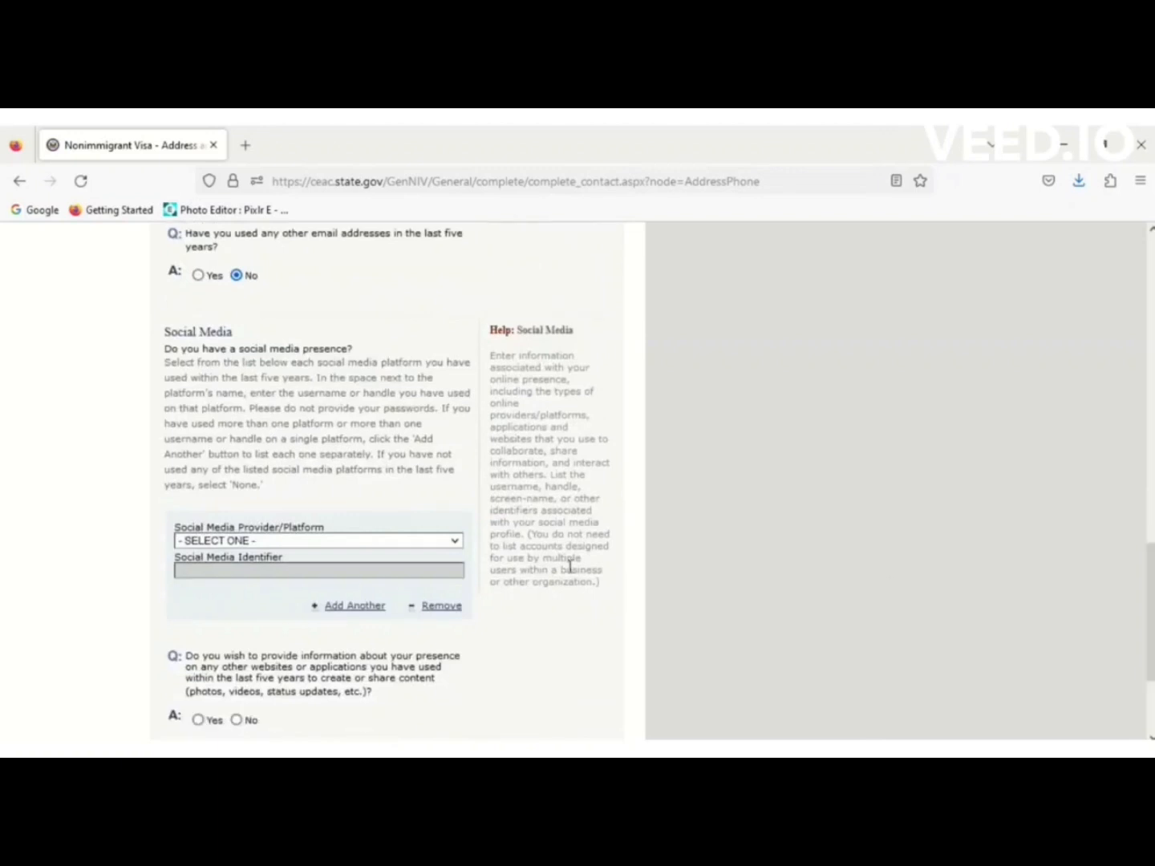
left_click(360, 542)
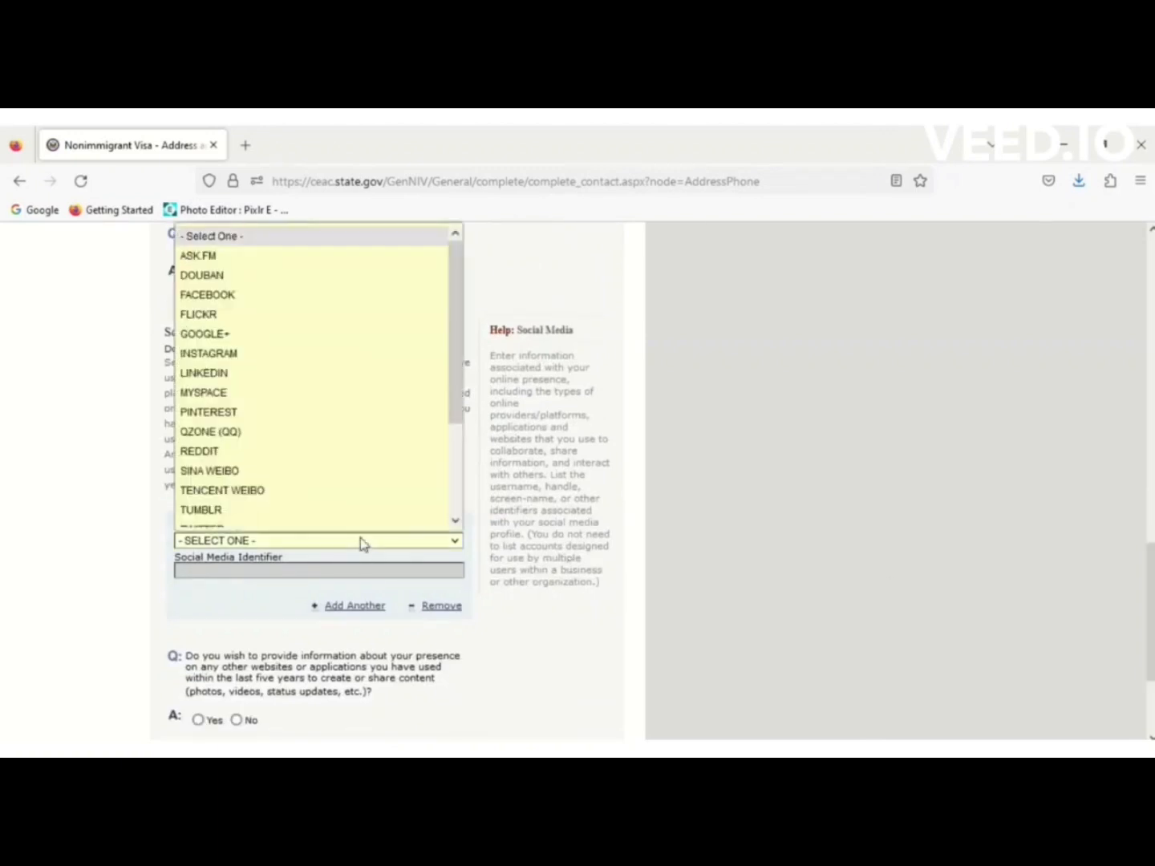
left_click(277, 286)
scroll(278, 285, "up", 3)
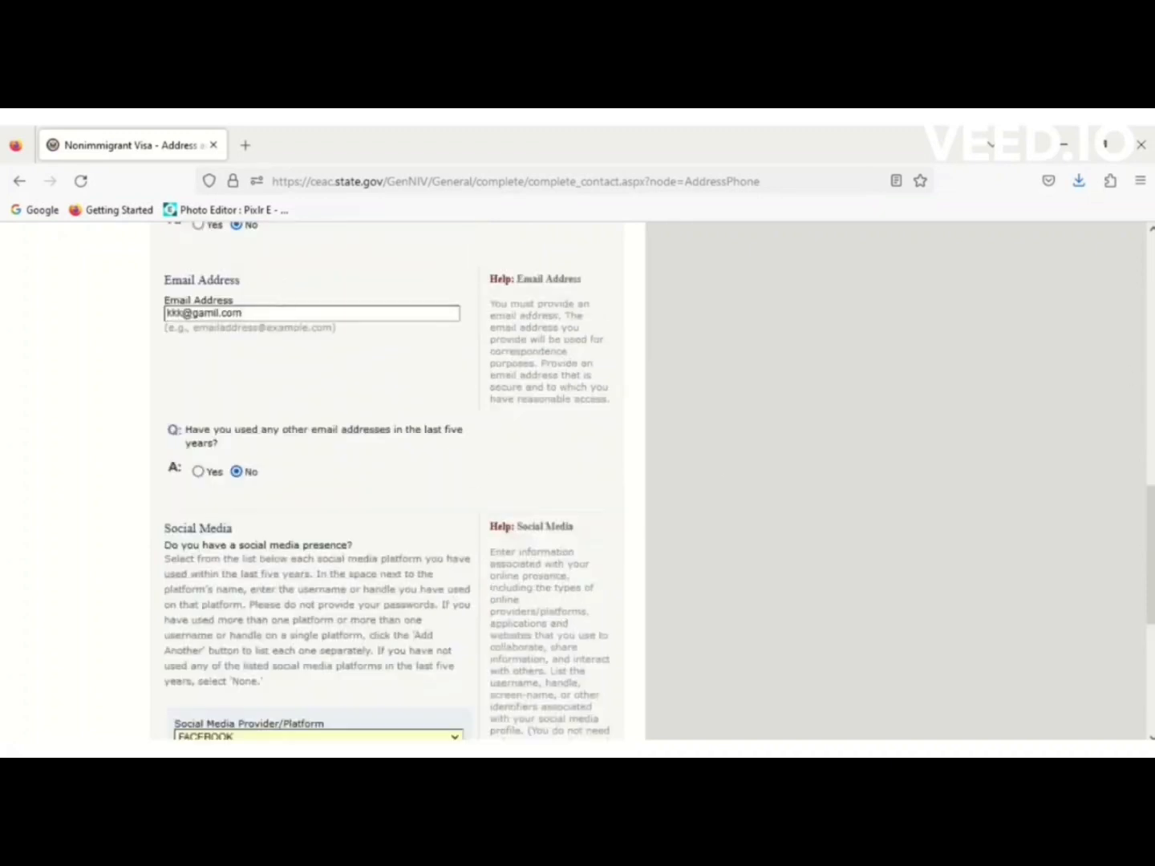
scroll(322, 481, "down", 5)
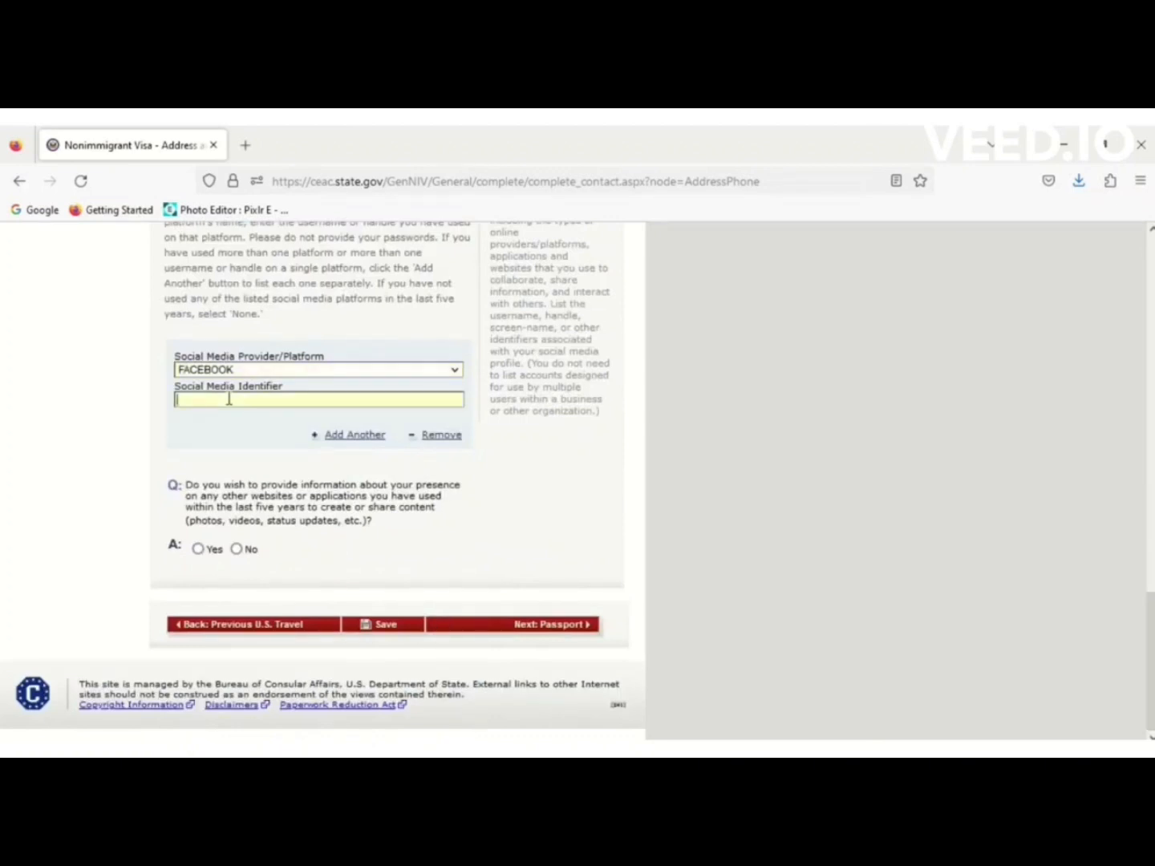
type("KKKK12345")
Answer No to listing any other websites or apps.
scroll(202, 556, "up", 3)
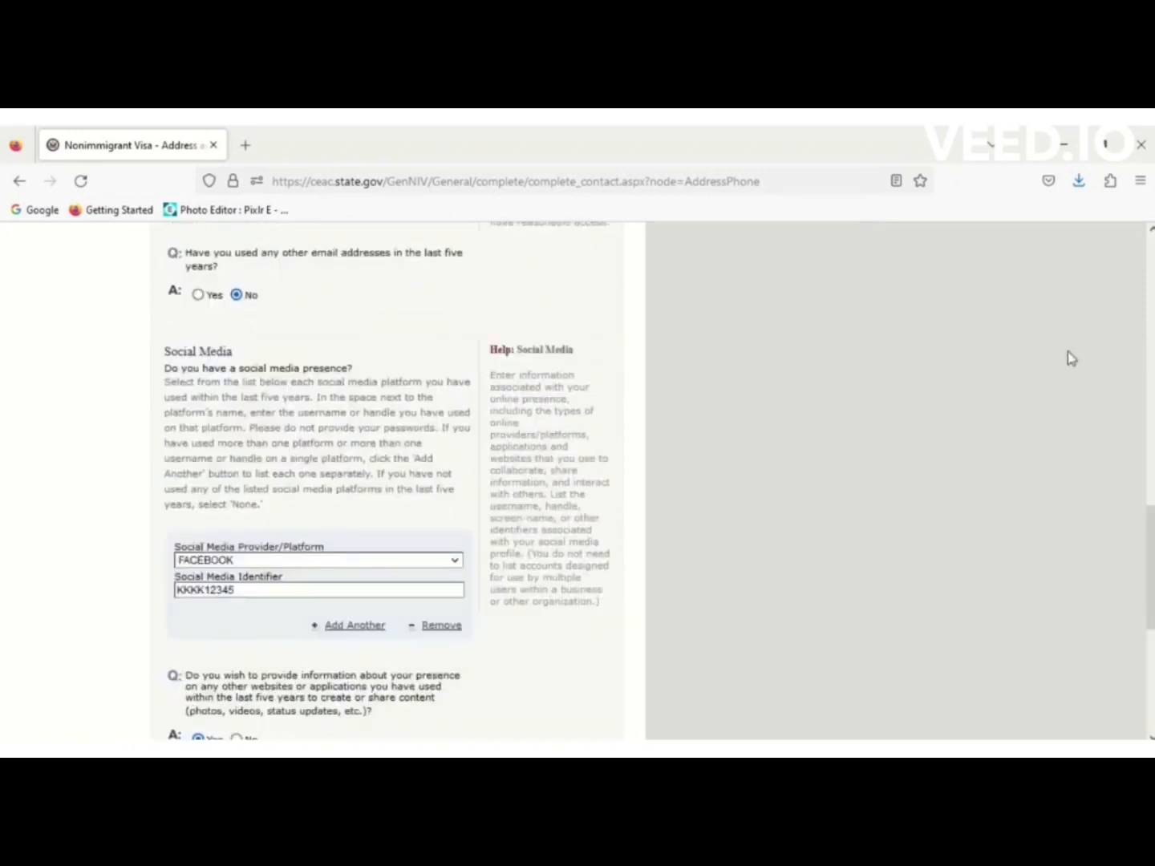
scroll(1152, 539, "down", 5)
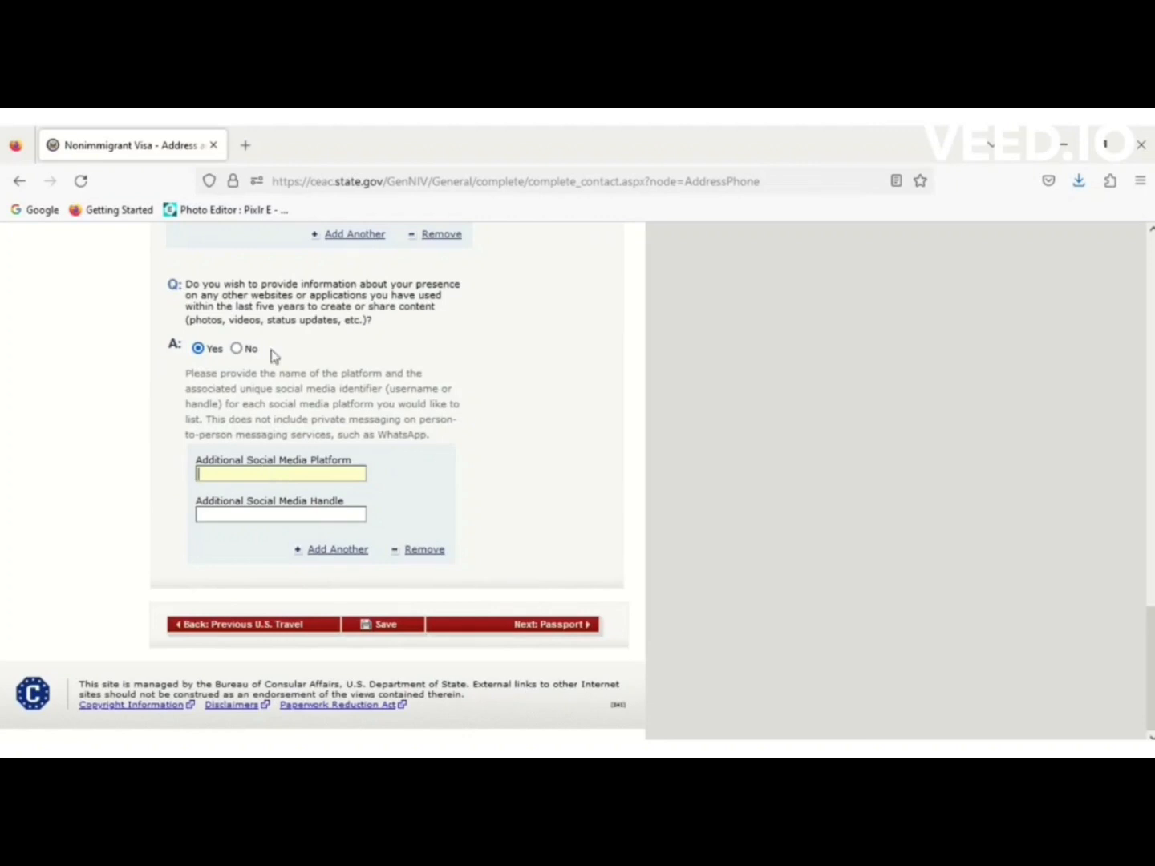
left_click(236, 350)
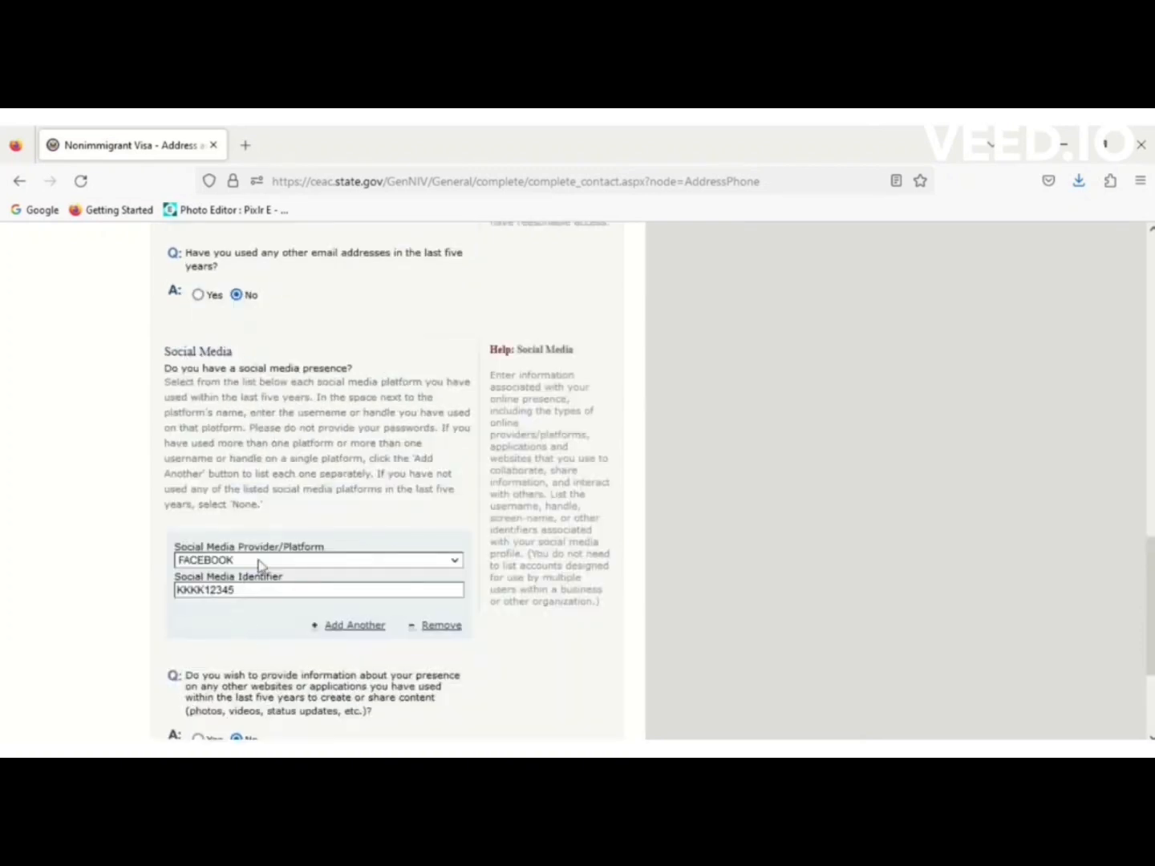
scroll(1136, 681, "down", 3)
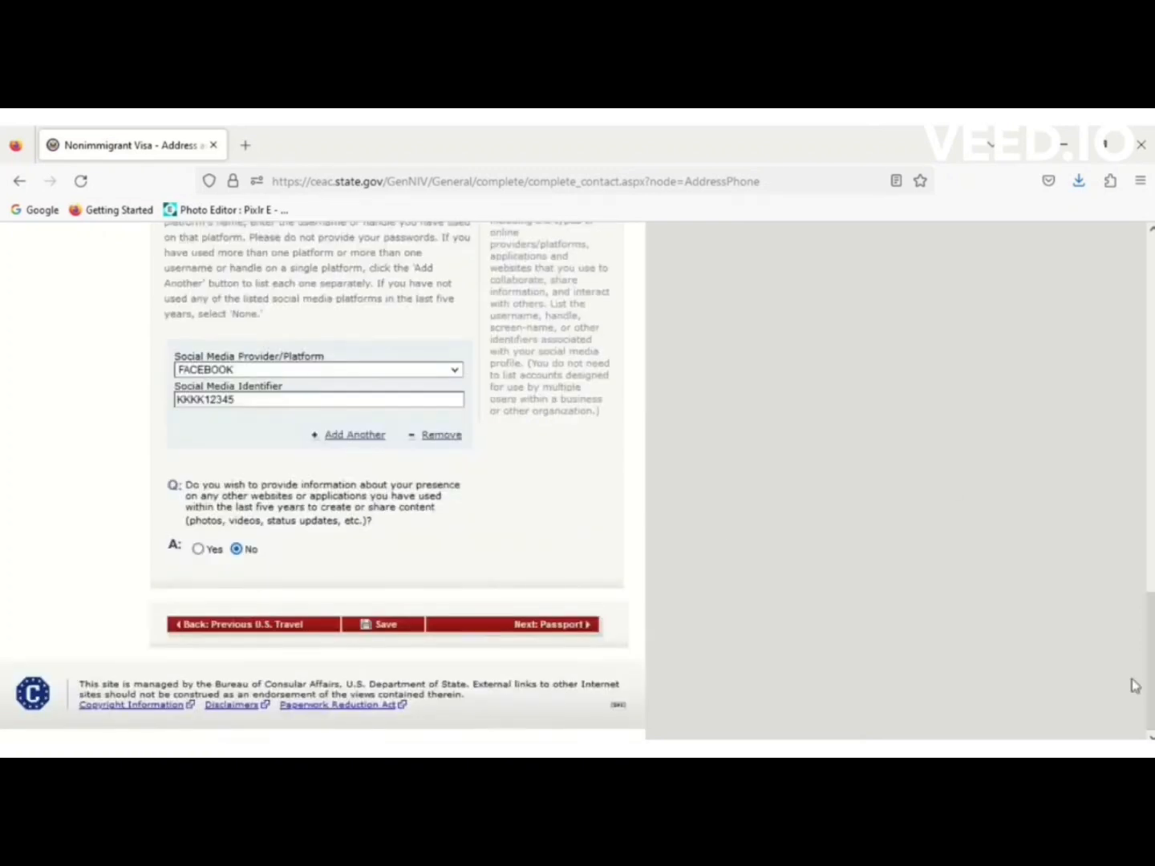
Save the Address and Phone answers, continue, and go to the Passport page.
left_click(386, 631)
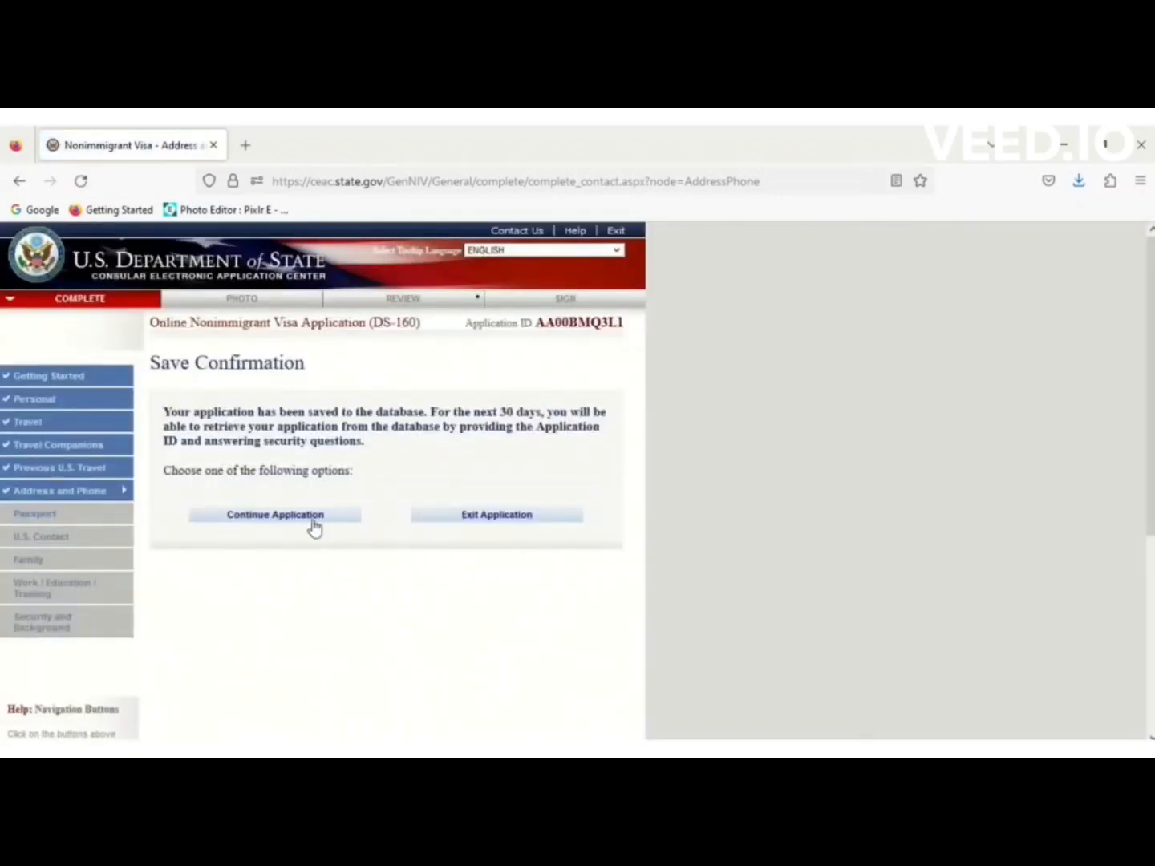
left_click(312, 519)
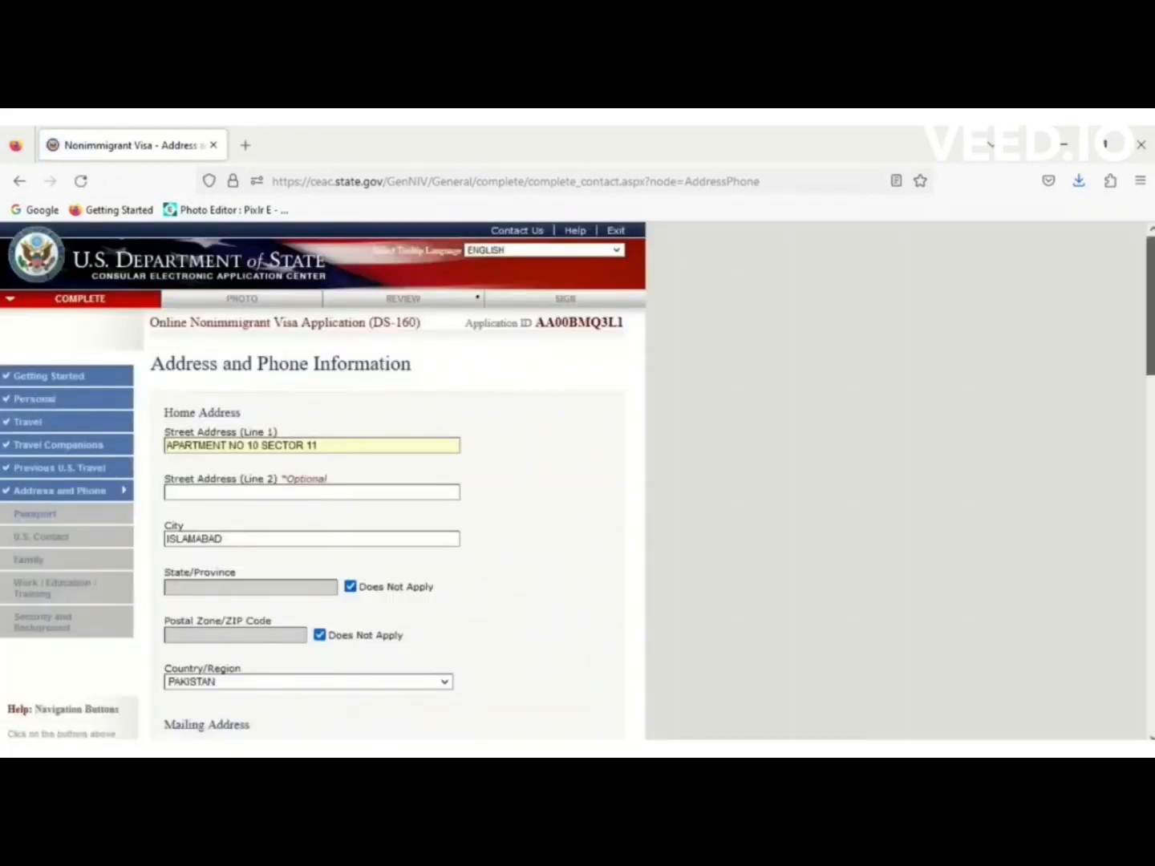
left_click_drag(1151, 305, 1151, 664)
left_click(572, 623)
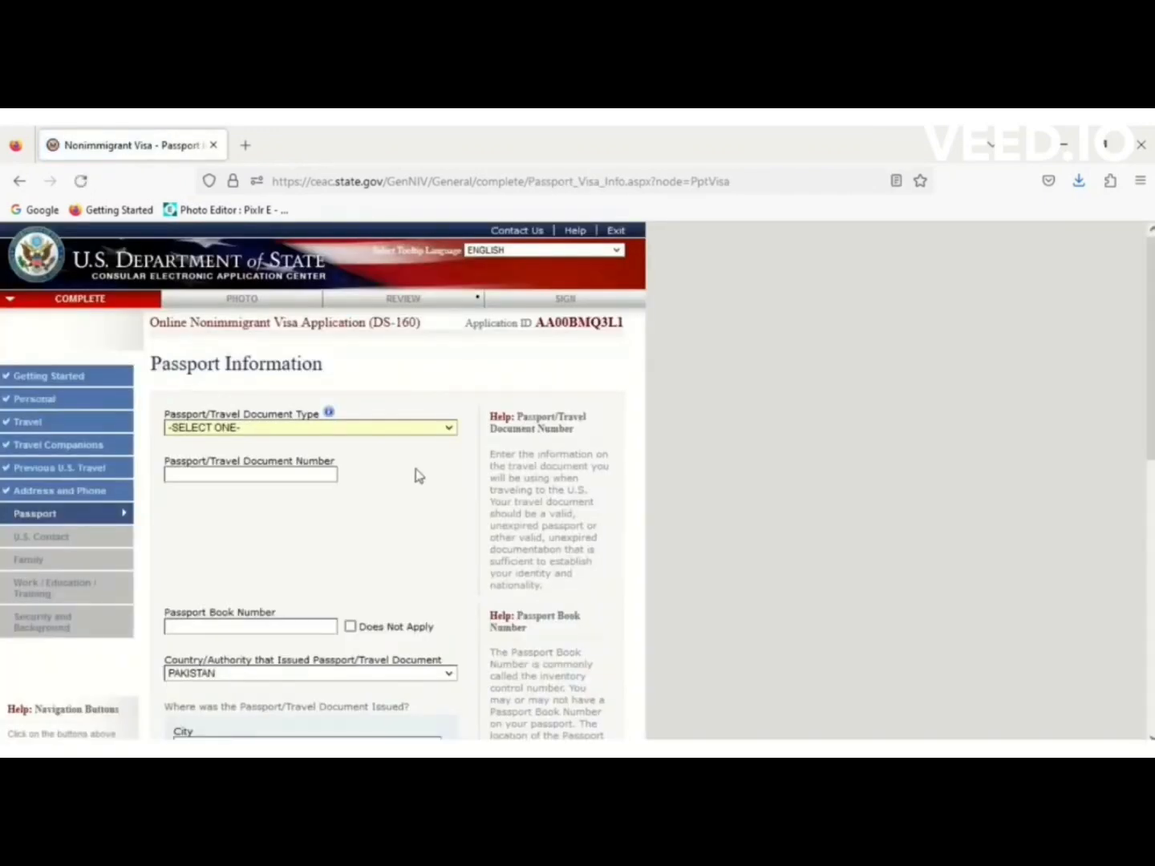
Set passport type REGULAR, enter the passport number, book number not applicable, city ISLAMABAD.
left_click(379, 430)
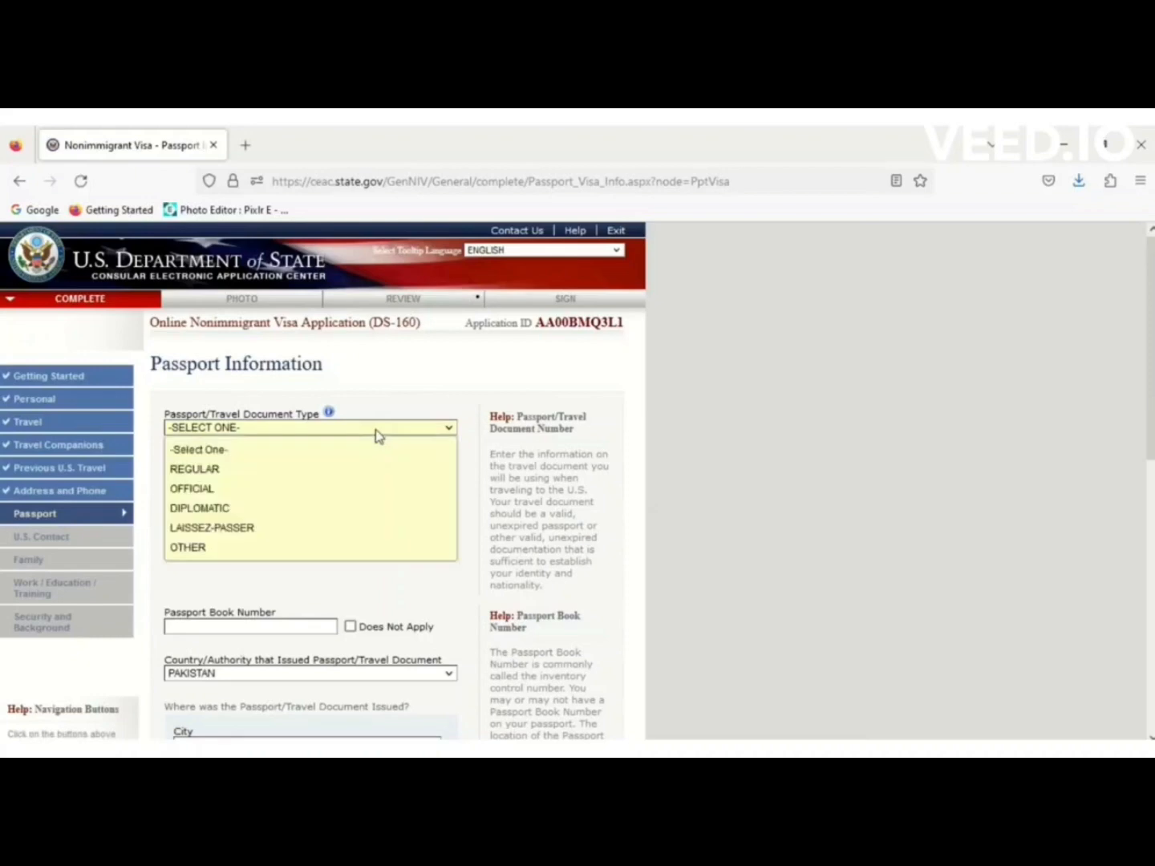
left_click(240, 475)
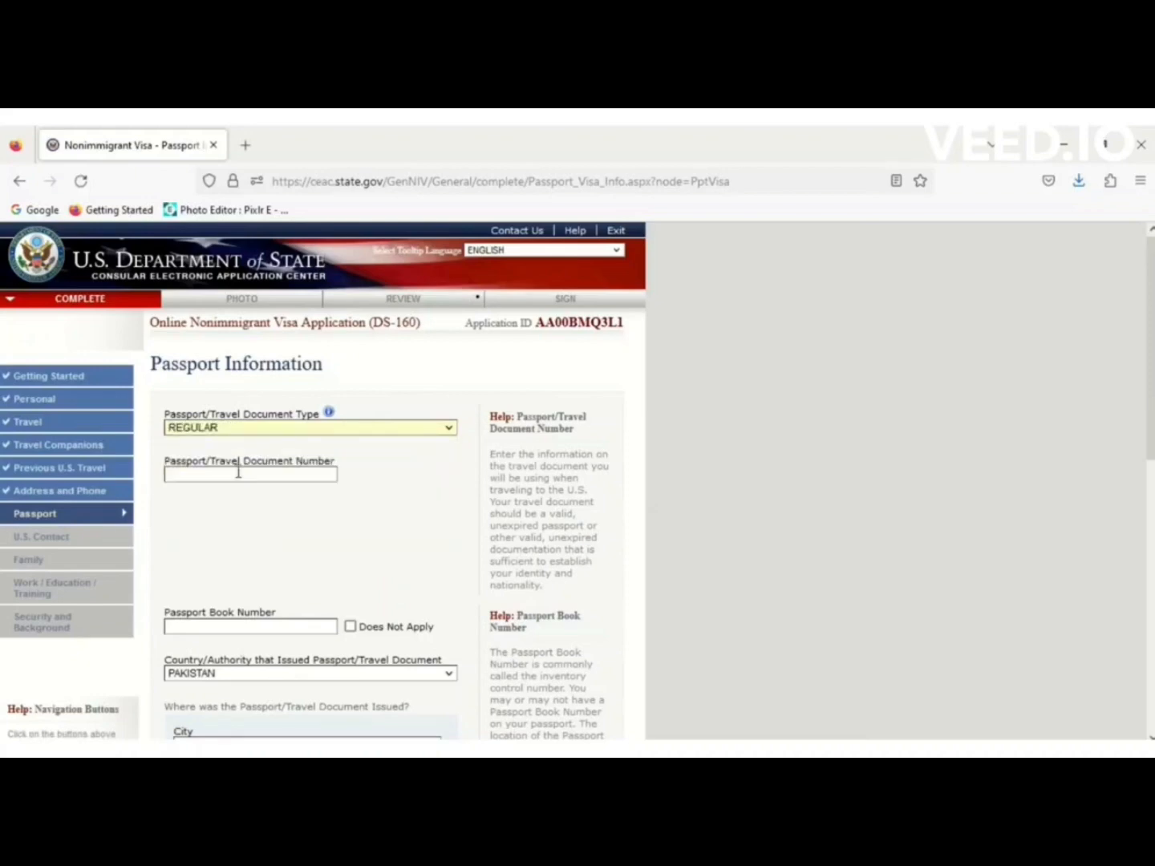
left_click(239, 472)
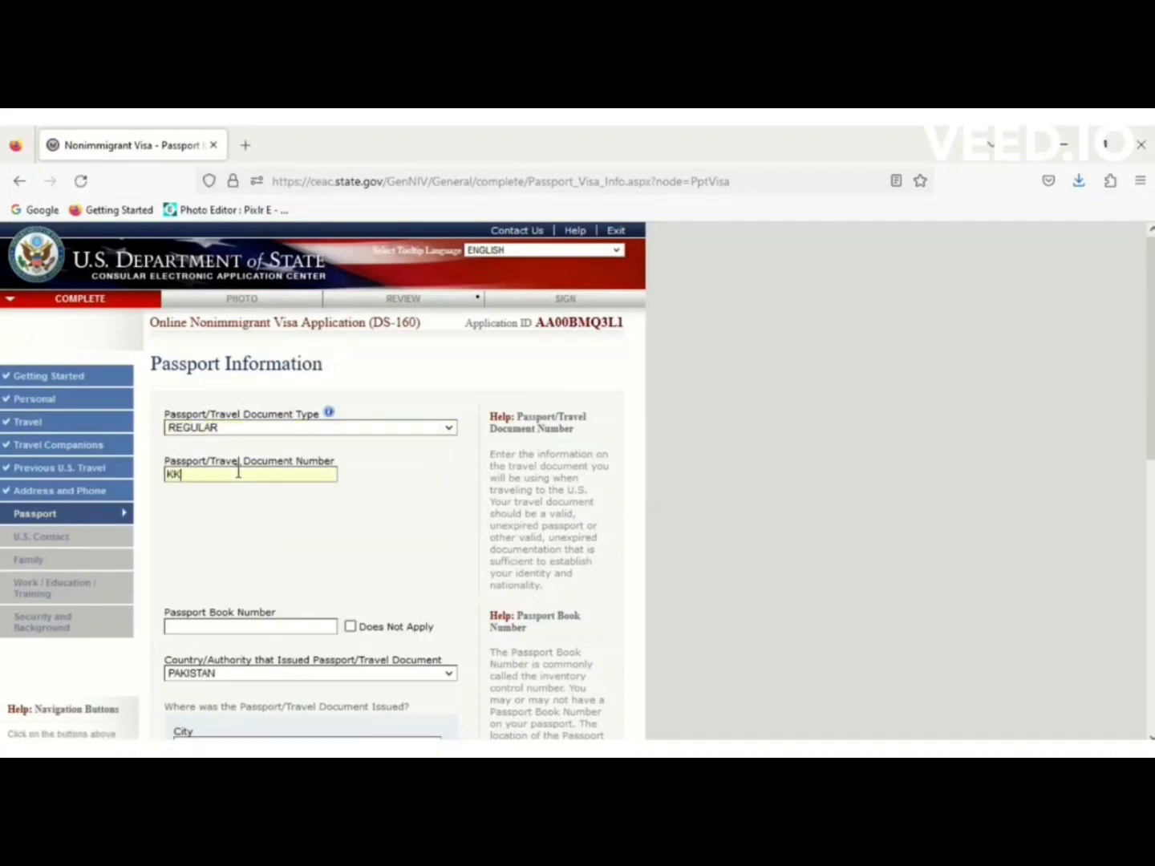
left_click(350, 628)
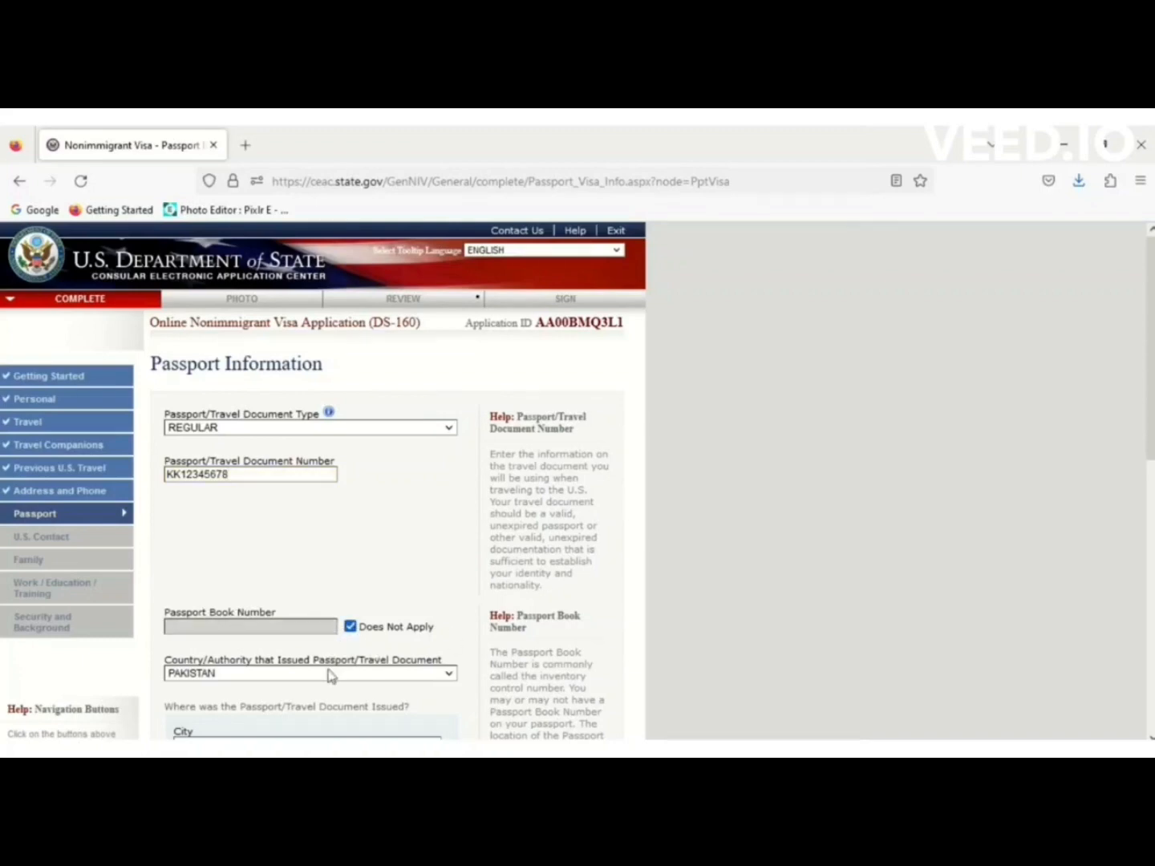
left_click_drag(1149, 278, 1149, 430)
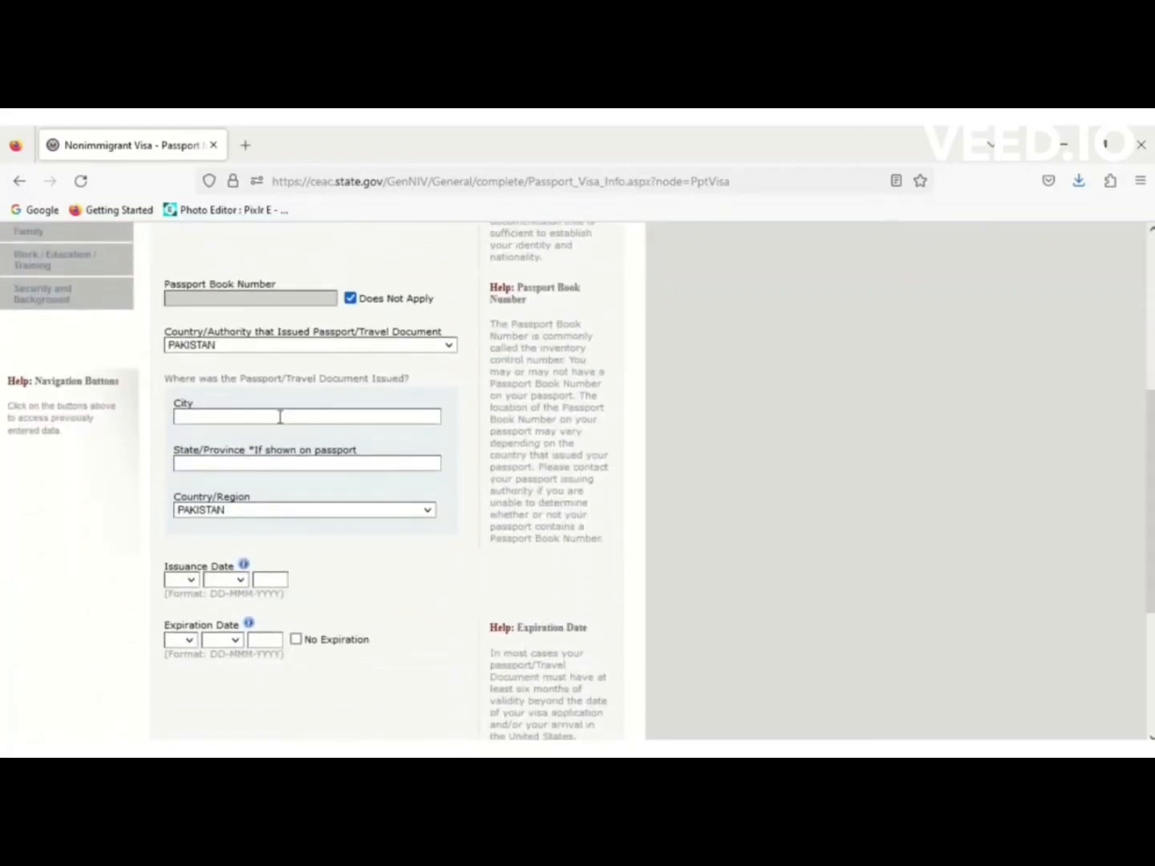
type("ISLAMABAD")
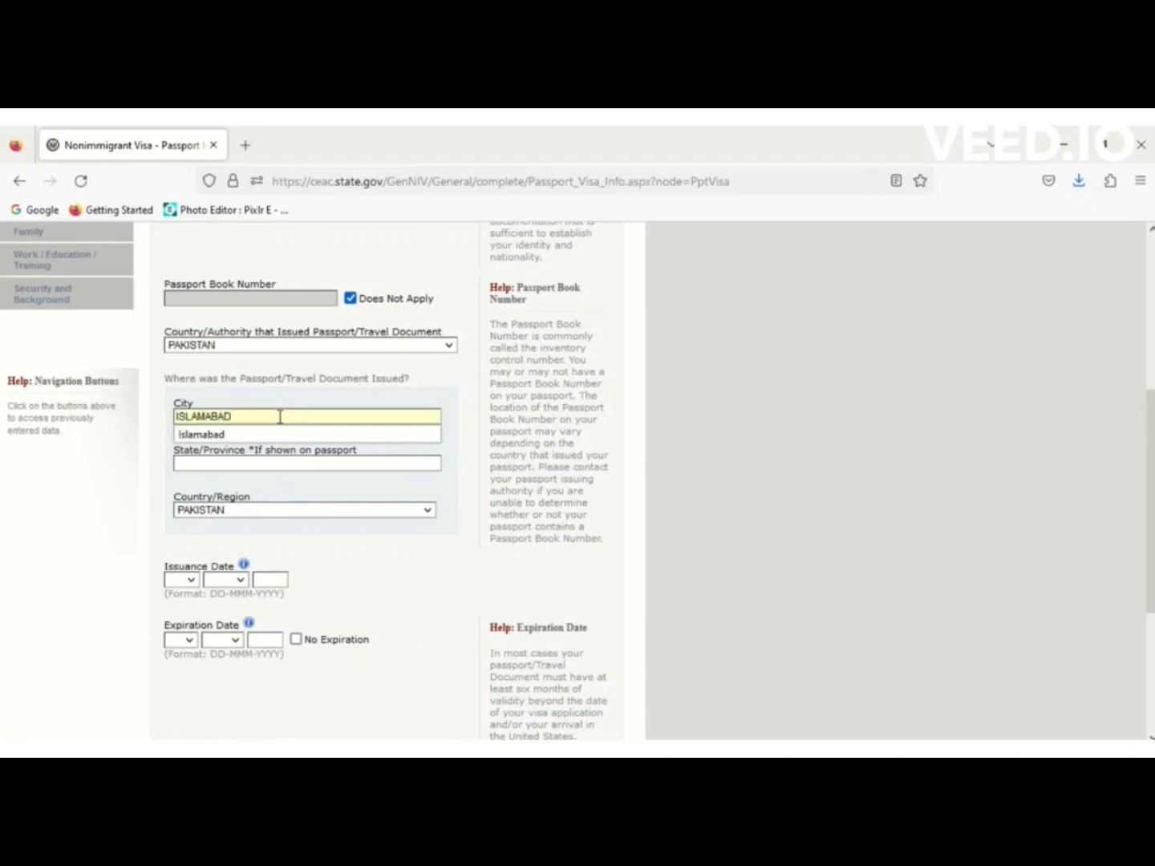
key("Tab")
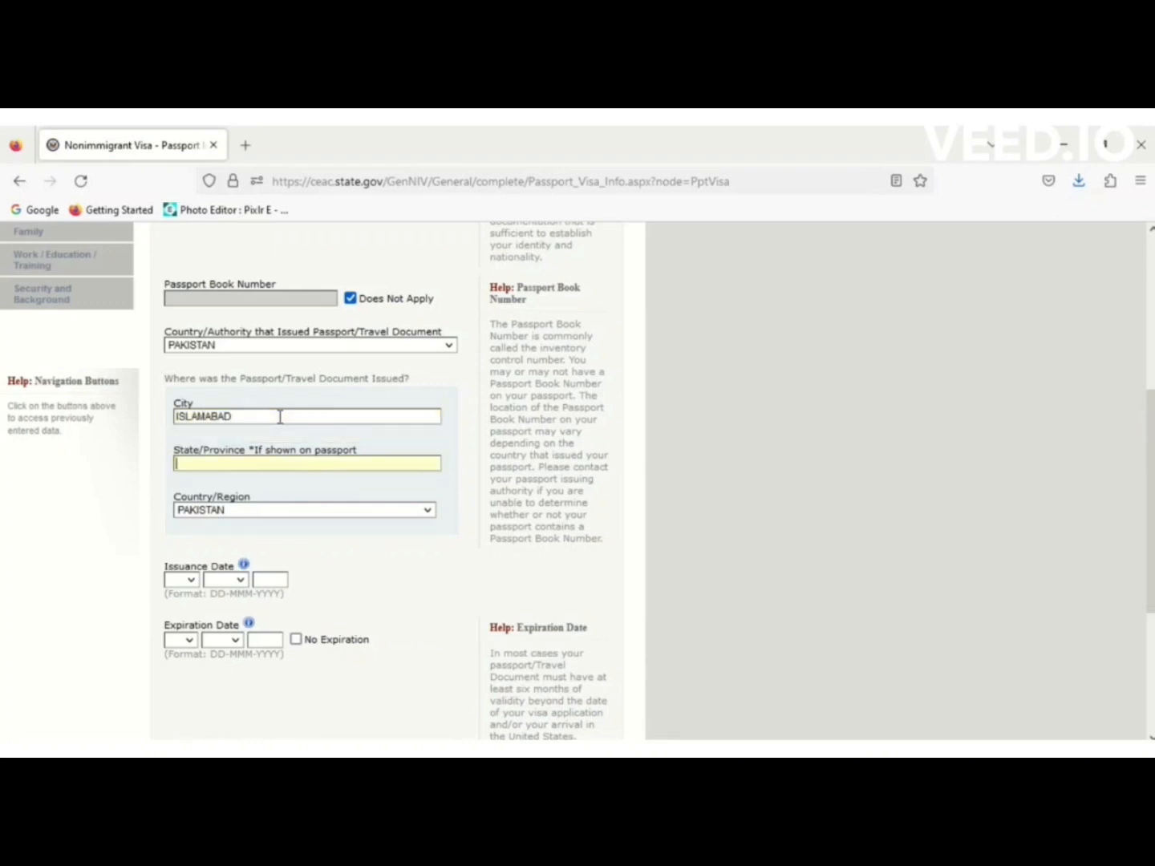
Set the passport issuance date to 10 MAY 2020.
left_click(193, 580)
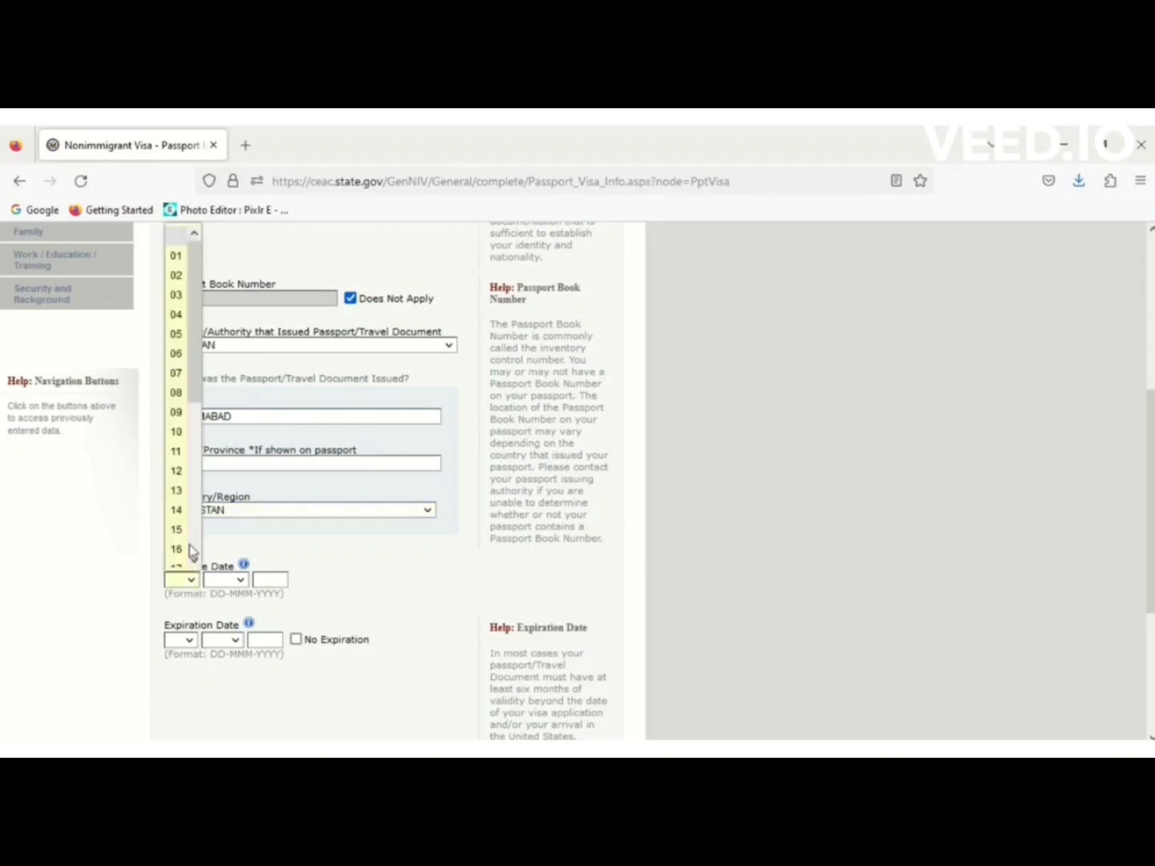
left_click(180, 431)
left_click(236, 581)
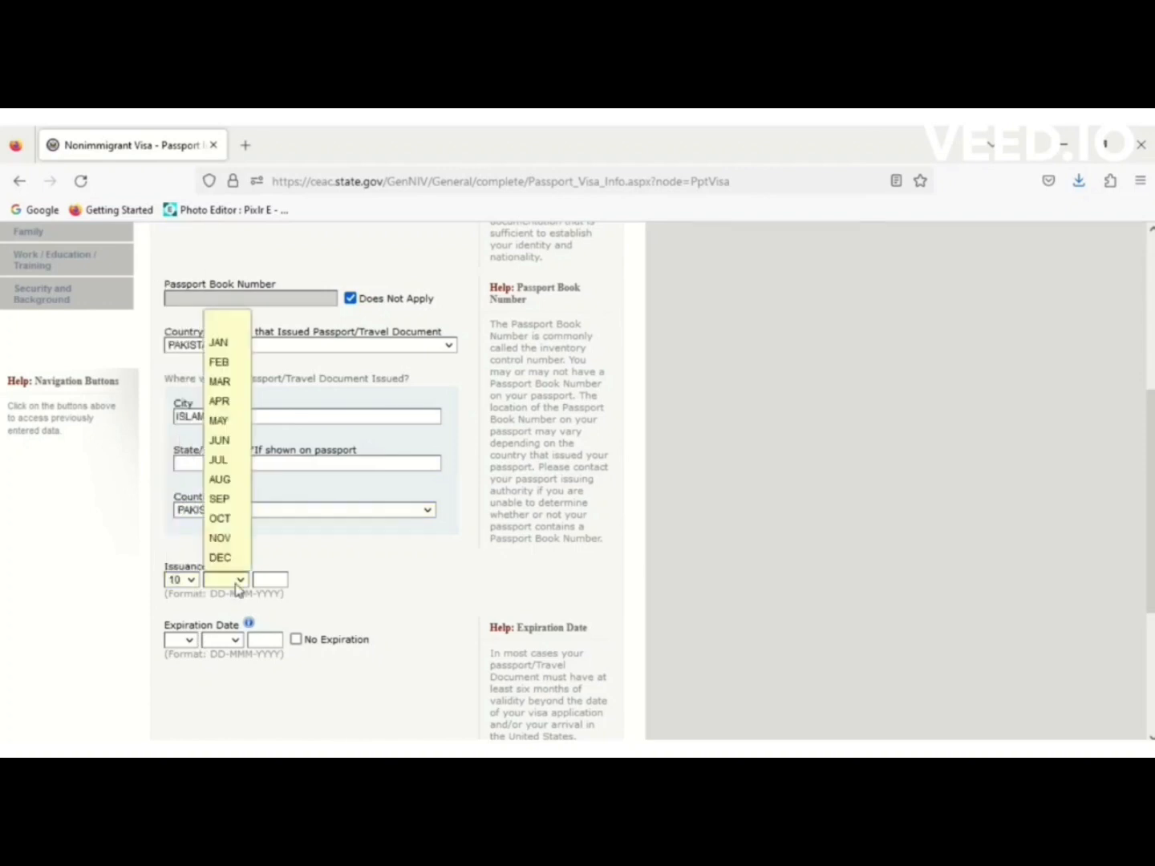
left_click(229, 422)
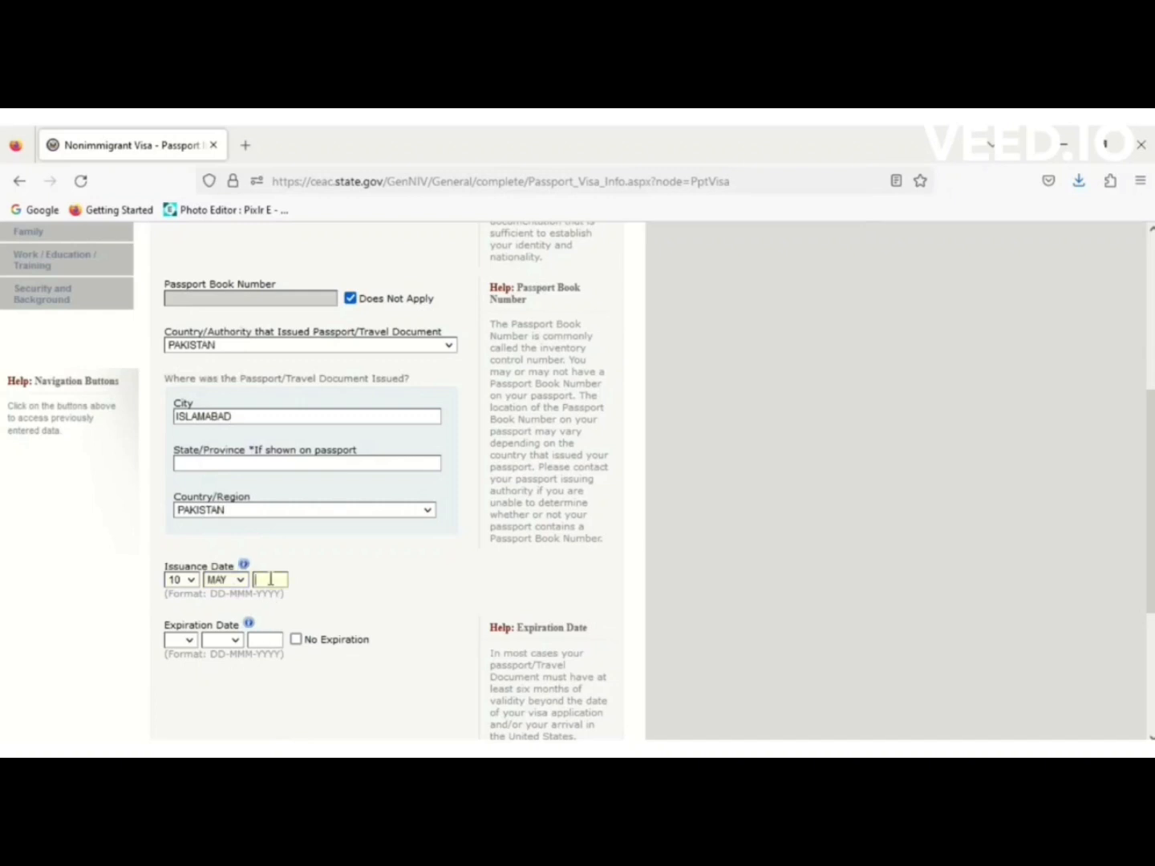
type("20")
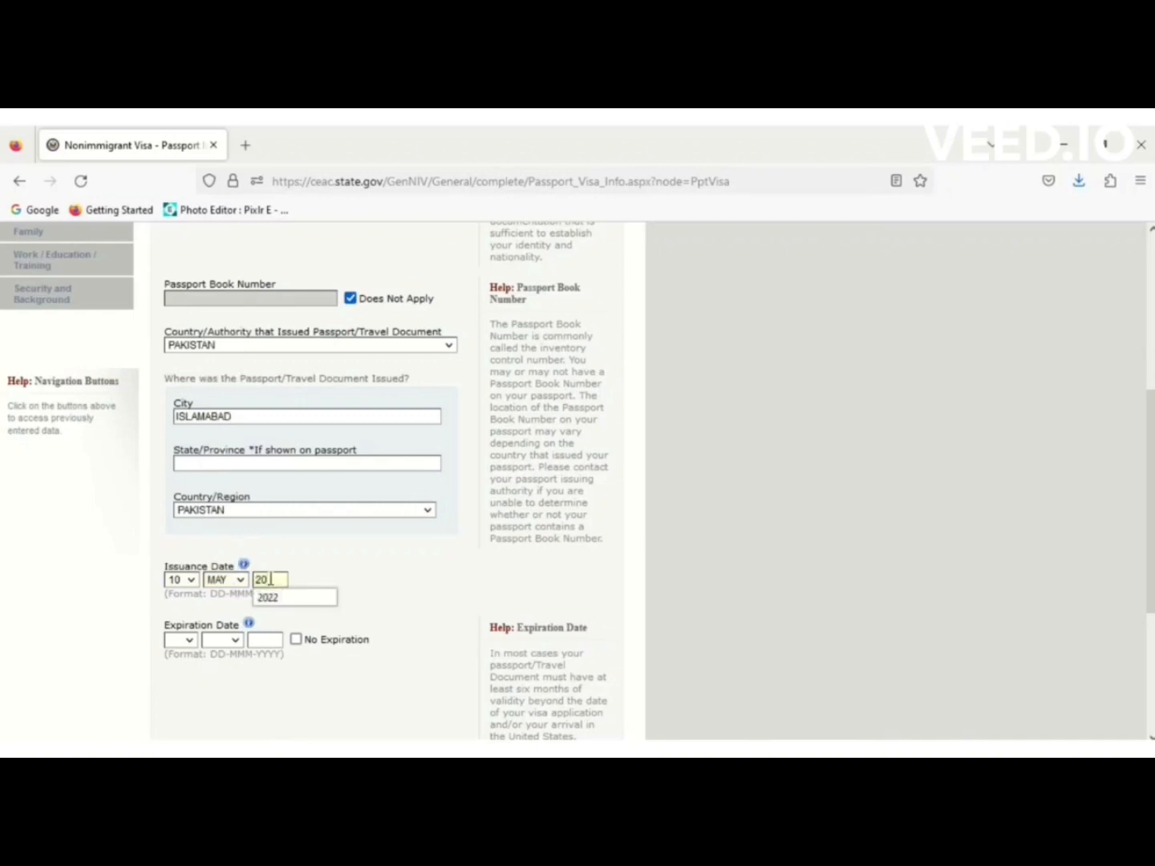
type("20")
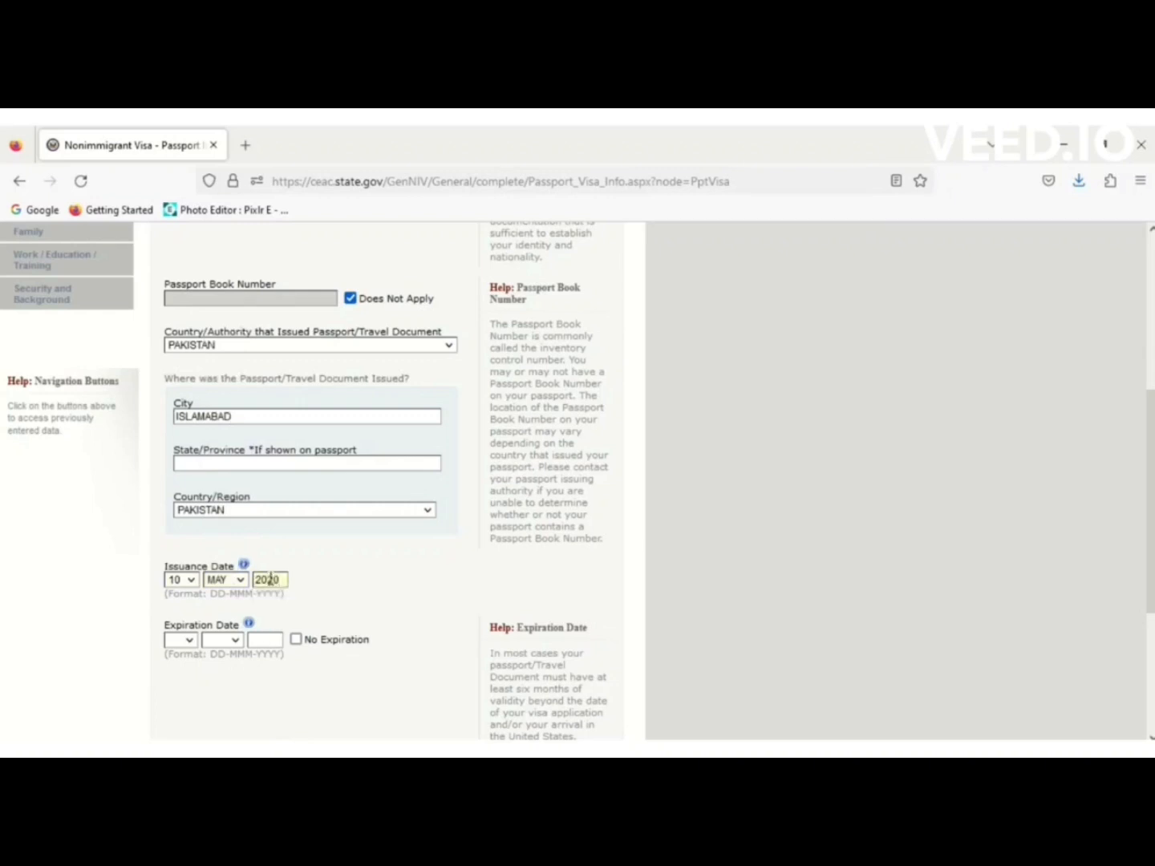
Set the passport expiration day and month to 09 MAY.
left_click(192, 639)
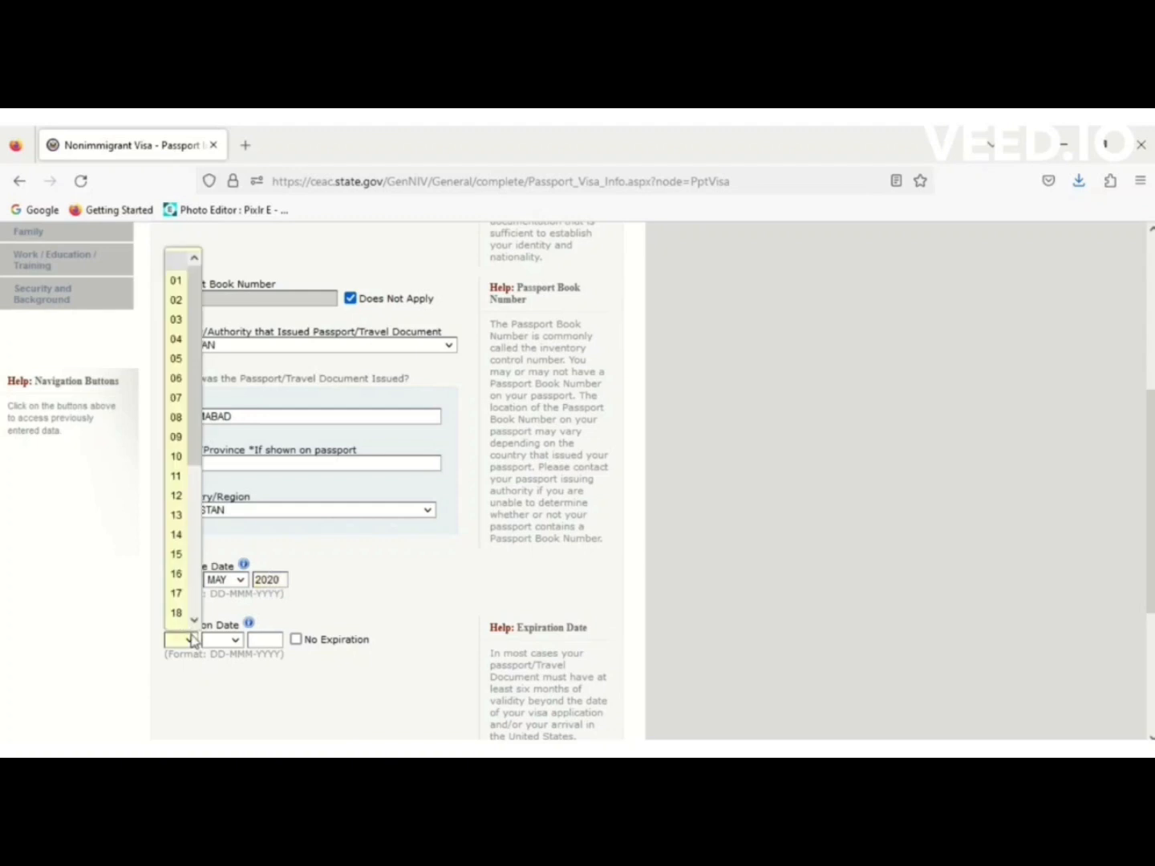
left_click(182, 438)
left_click(234, 639)
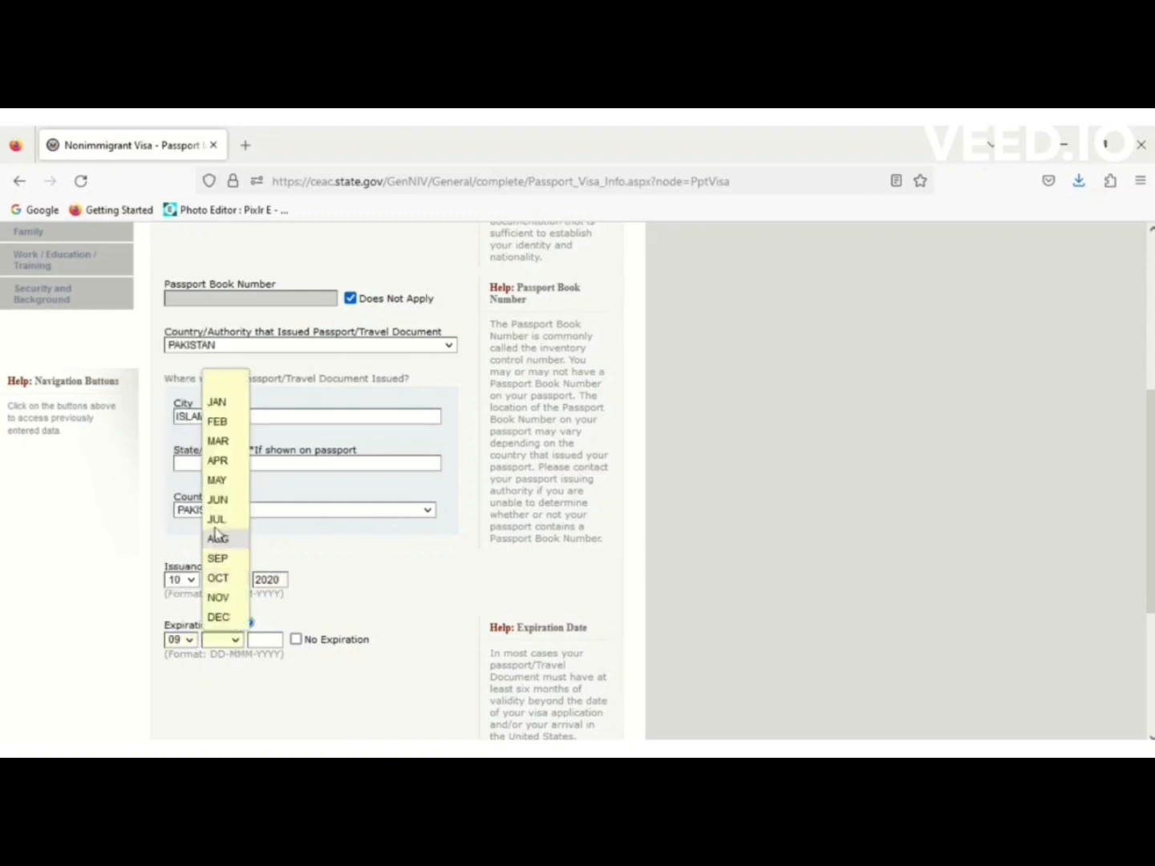
left_click(218, 481)
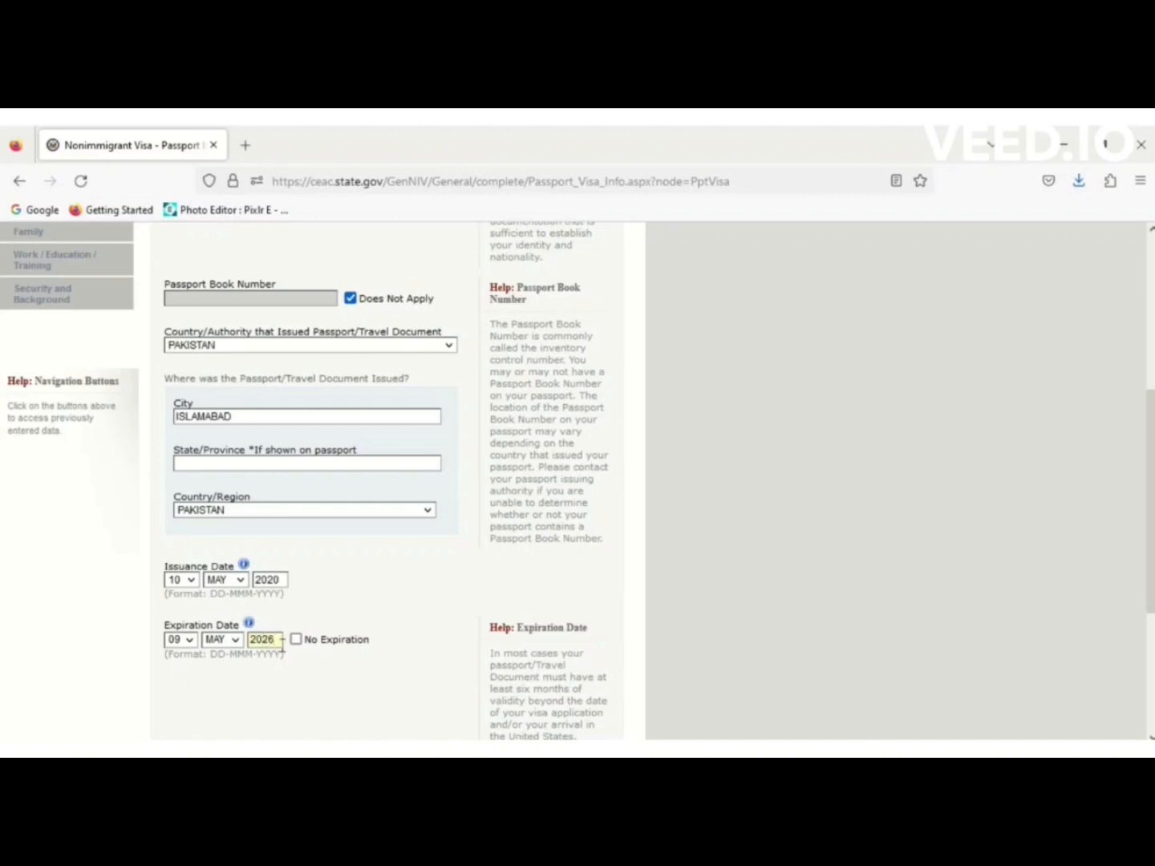
left_click_drag(1149, 457, 1148, 564)
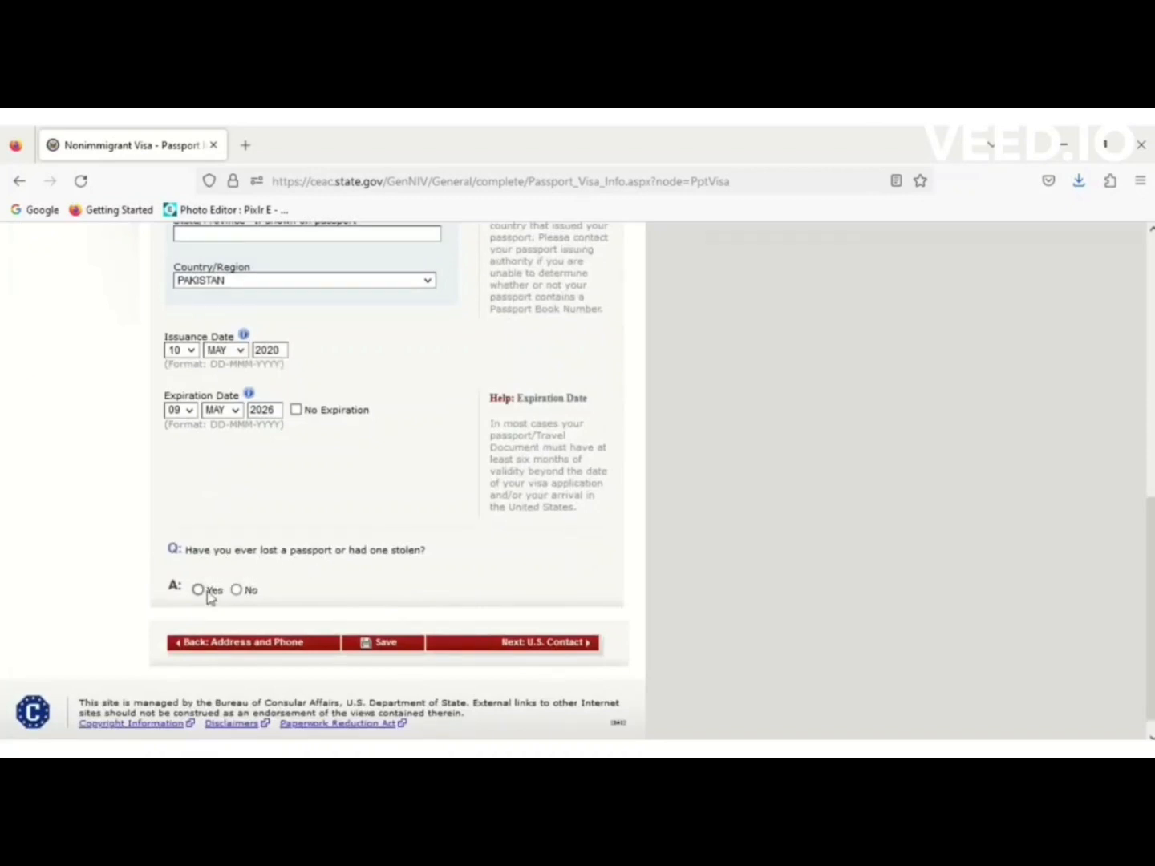
Answer No to the lost or stolen passport question.
left_click(237, 591)
scroll(392, 652, "up", 3)
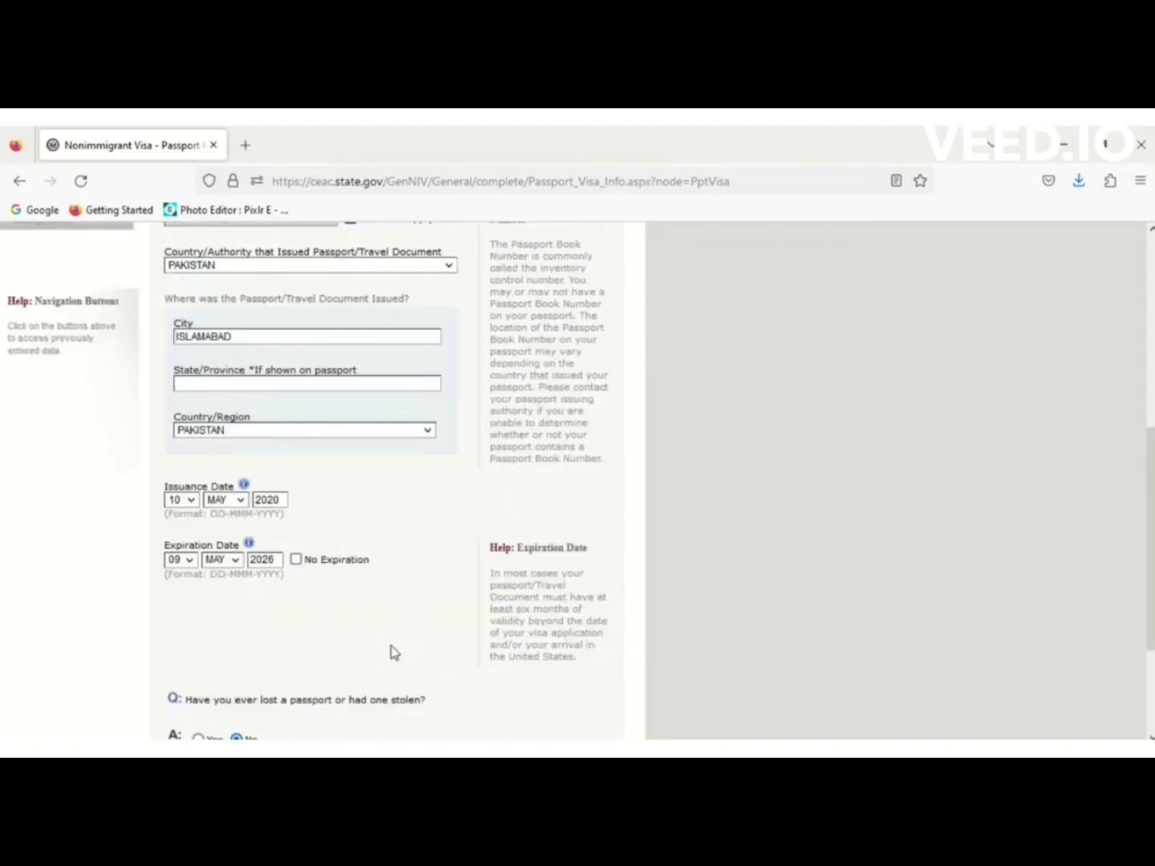
scroll(393, 482, "down", 3)
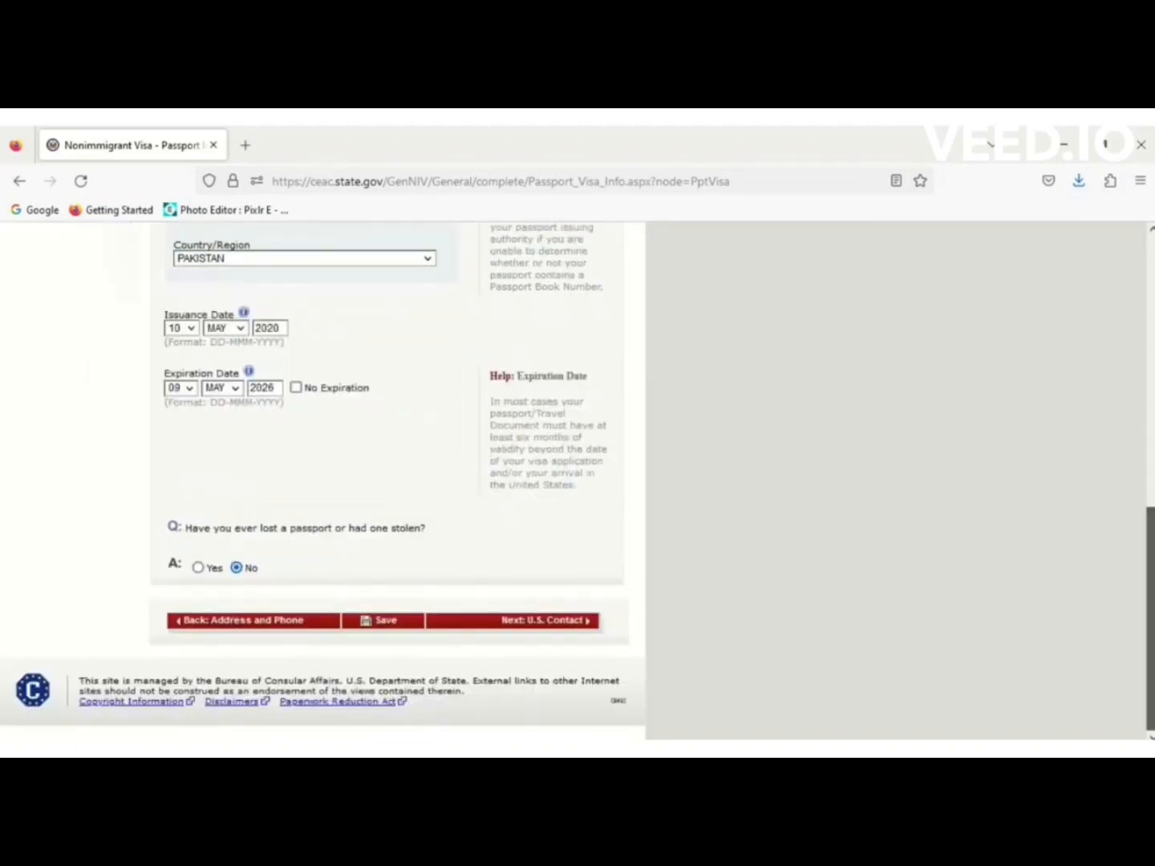
Save the passport page and move on to the U.S. Contact section.
left_click(413, 622)
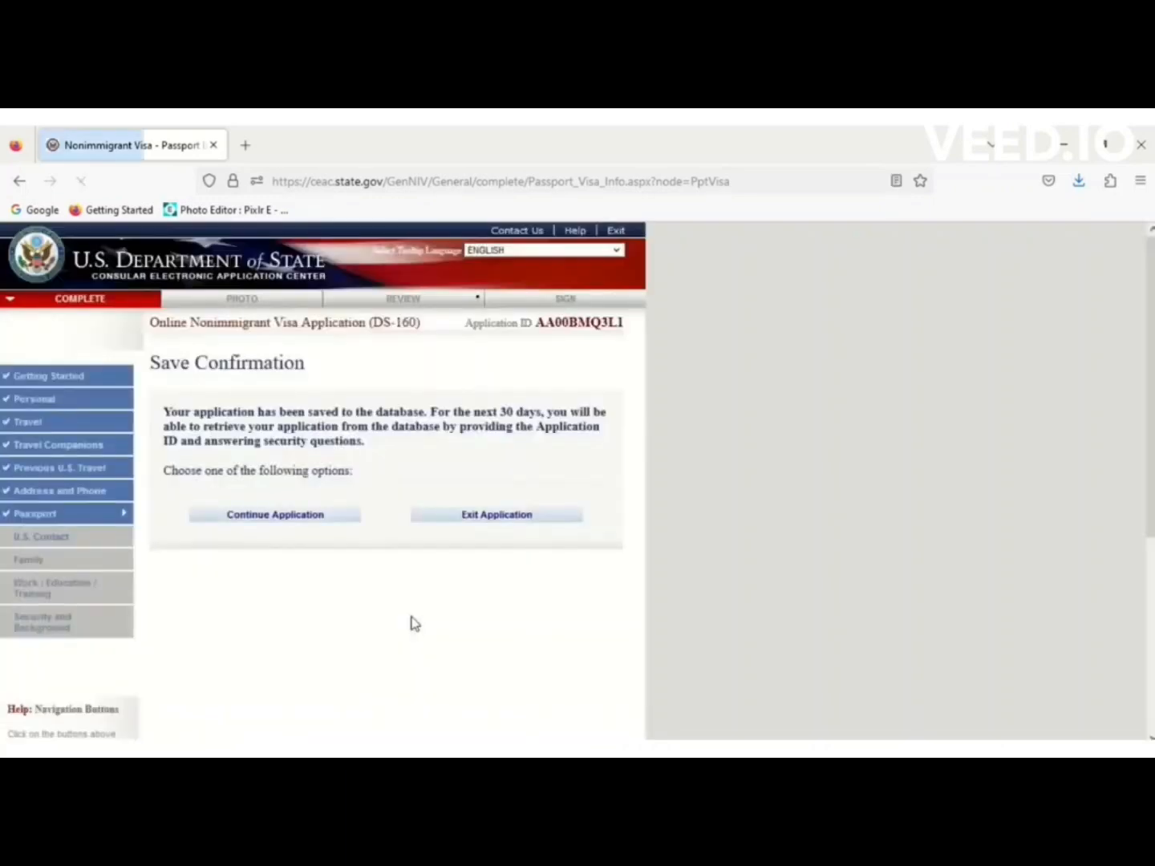
left_click(252, 522)
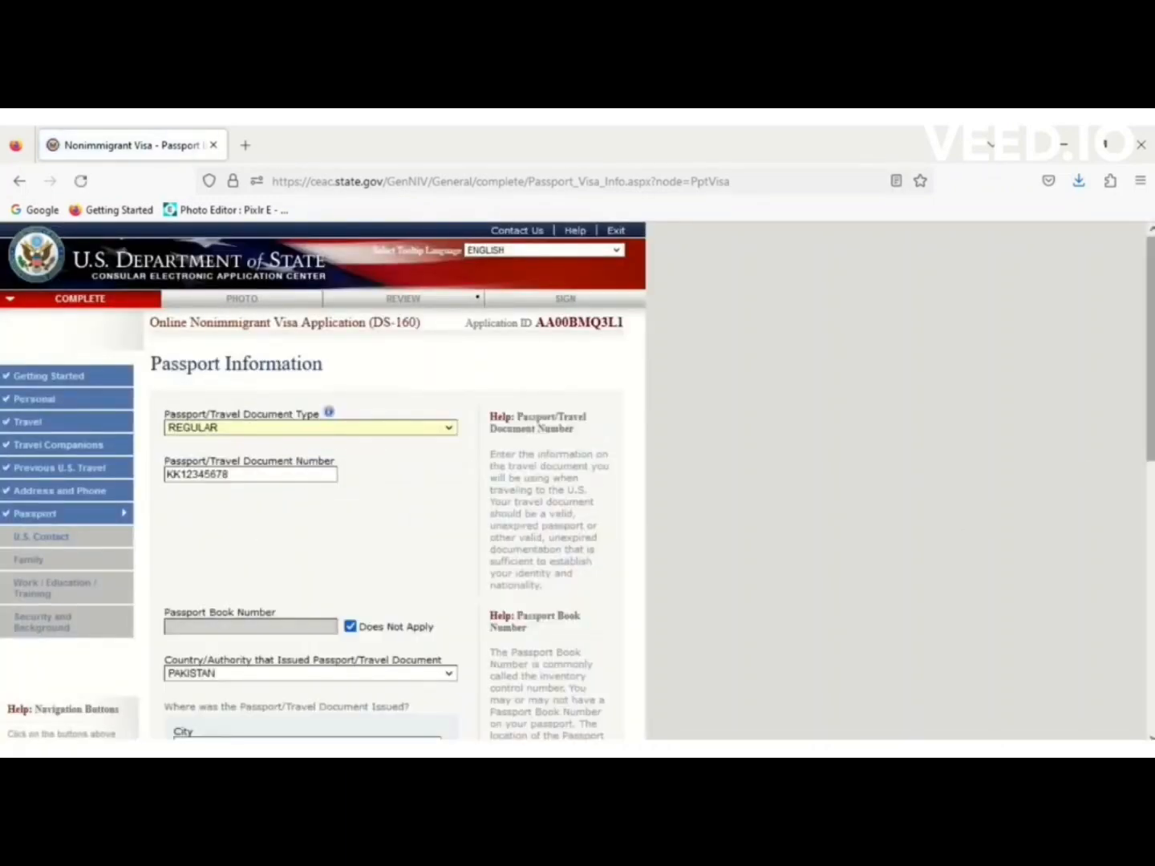
left_click_drag(1151, 401, 1151, 674)
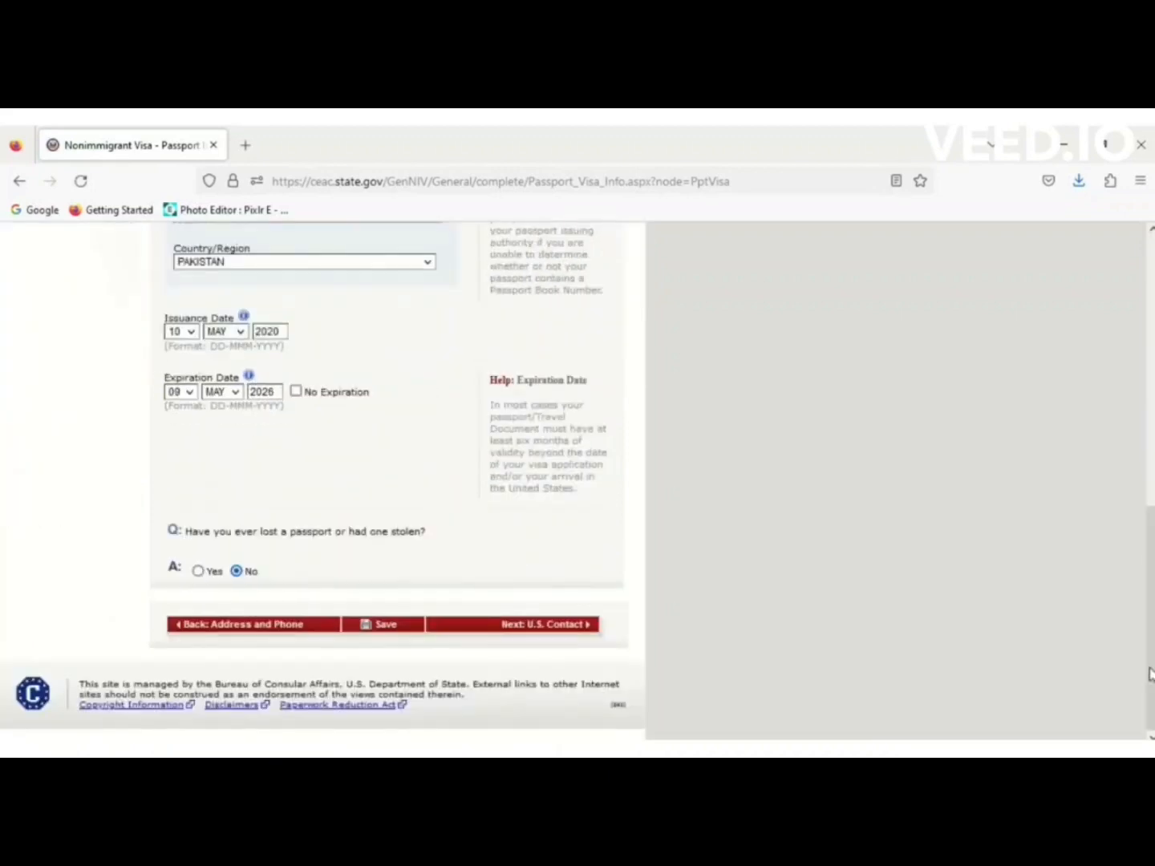
left_click(557, 630)
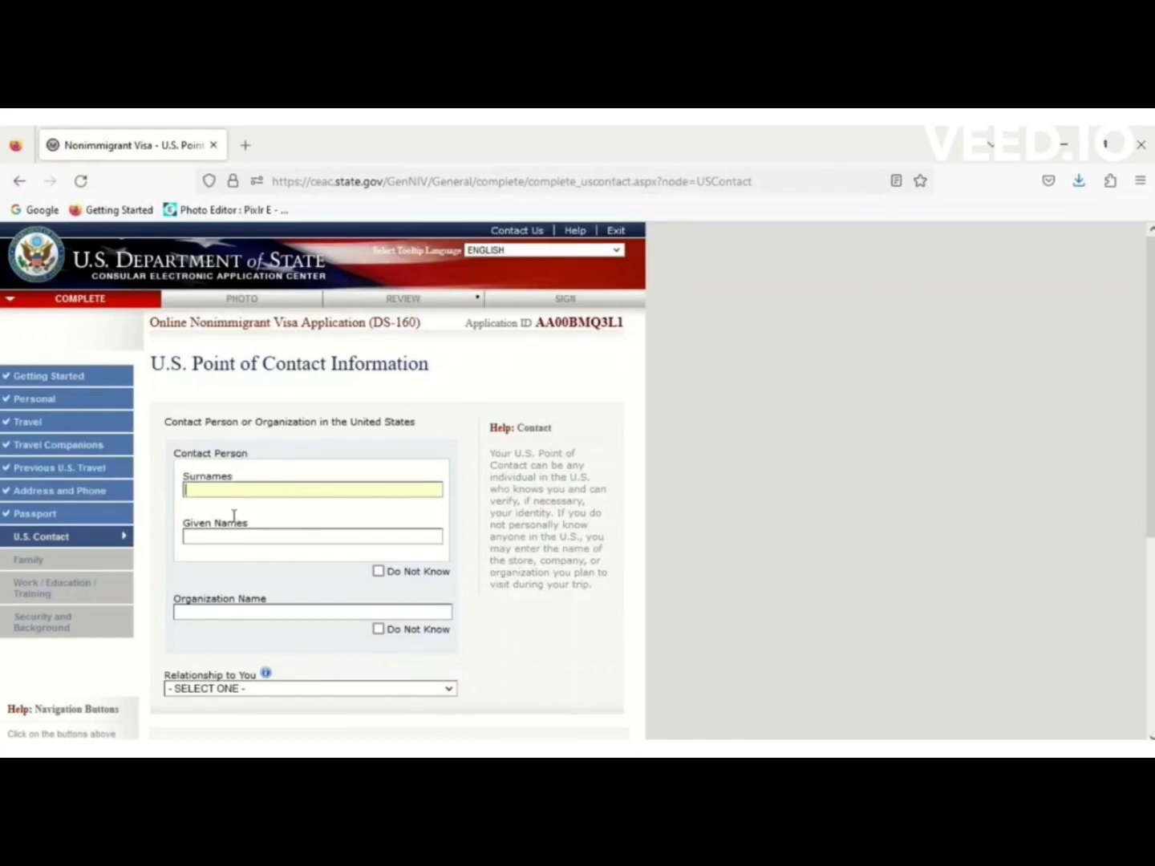
Mark the contact person's name as Do Not Know, leaving the organization name fillable.
left_click(378, 572)
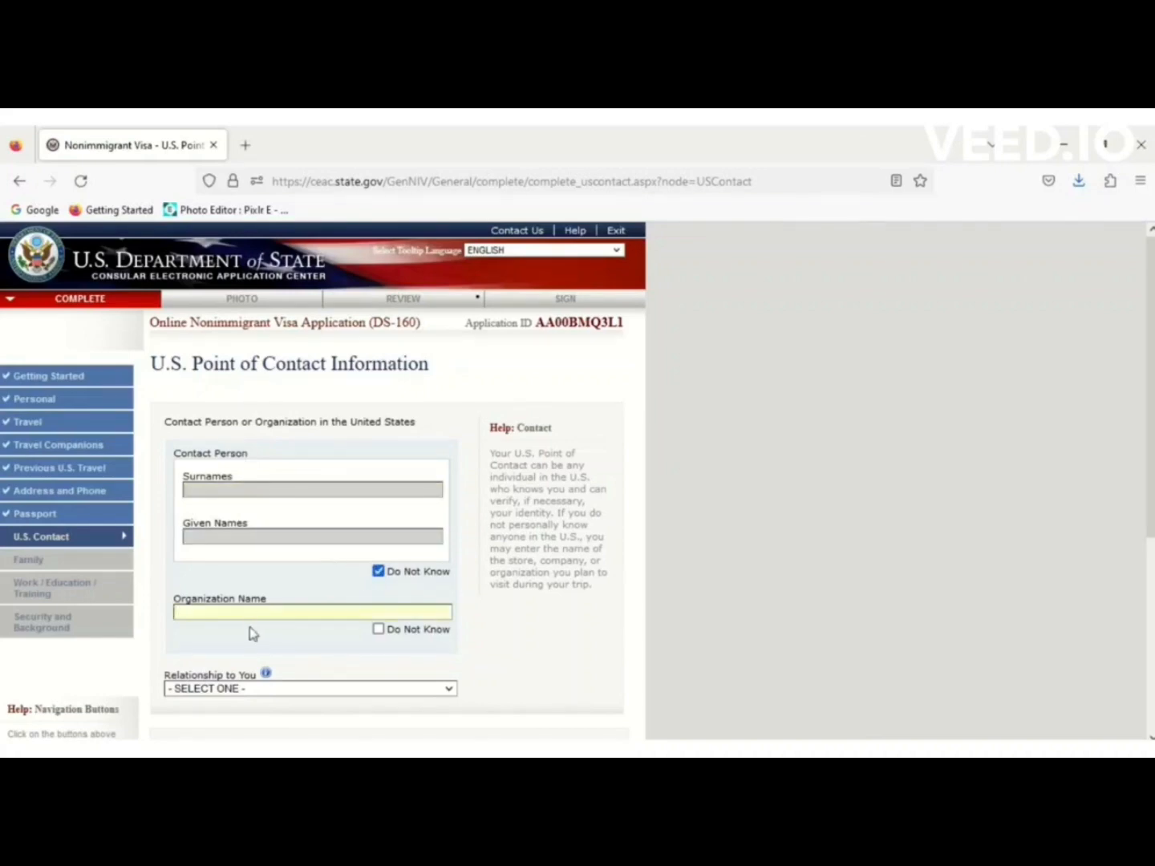
scroll(1152, 421, "down", 3)
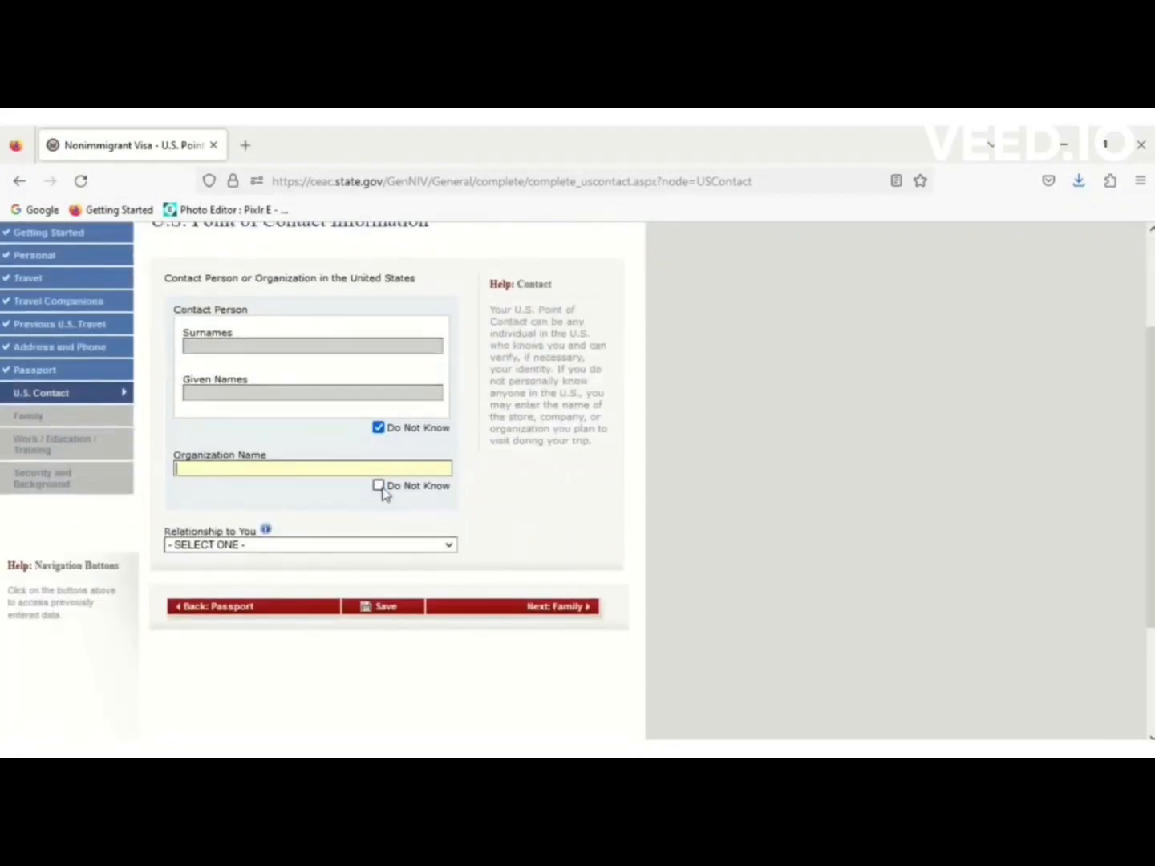
left_click(378, 487)
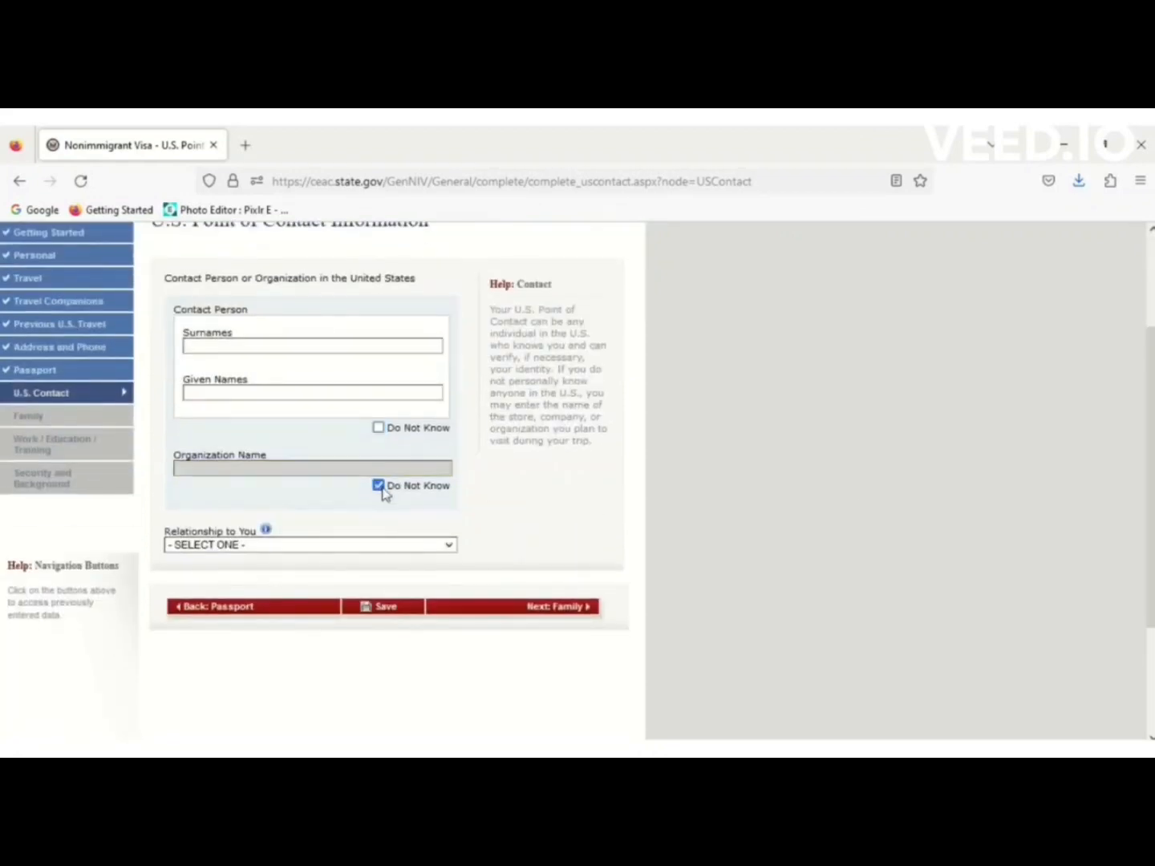
left_click(325, 546)
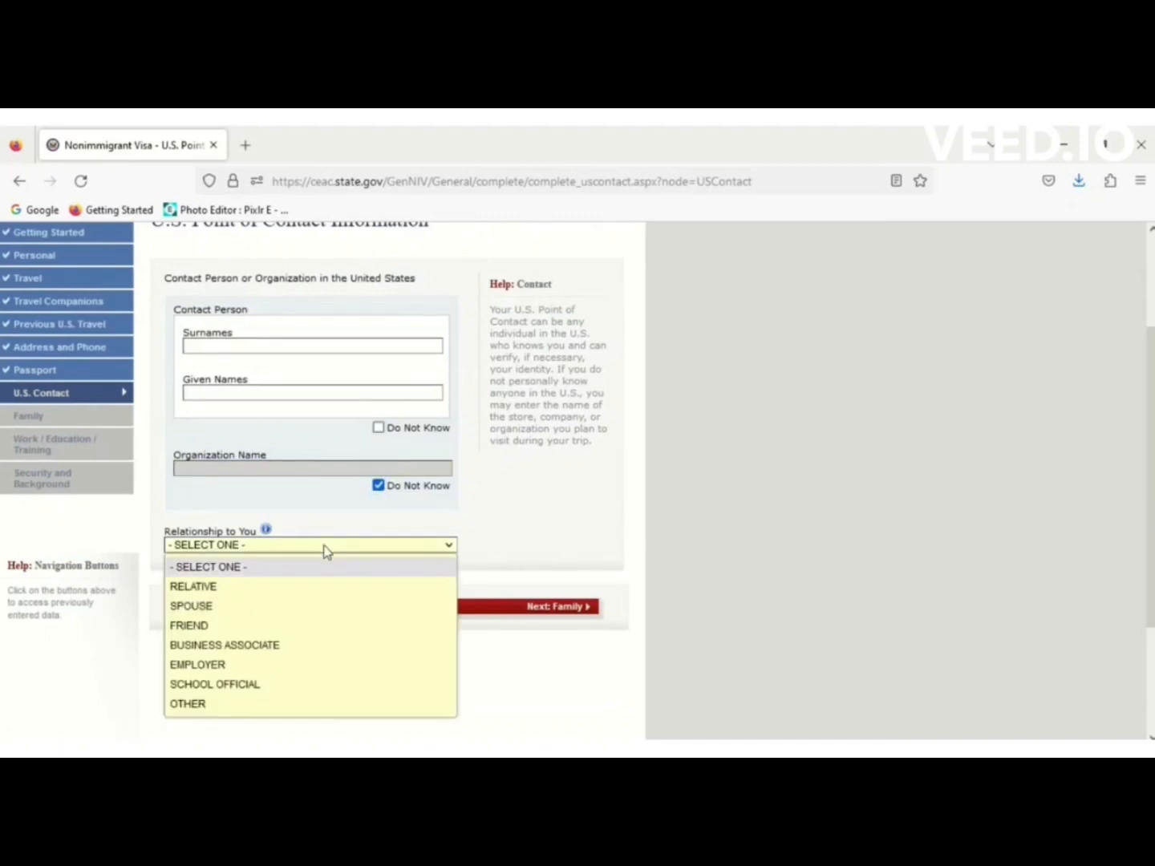
left_click(609, 520)
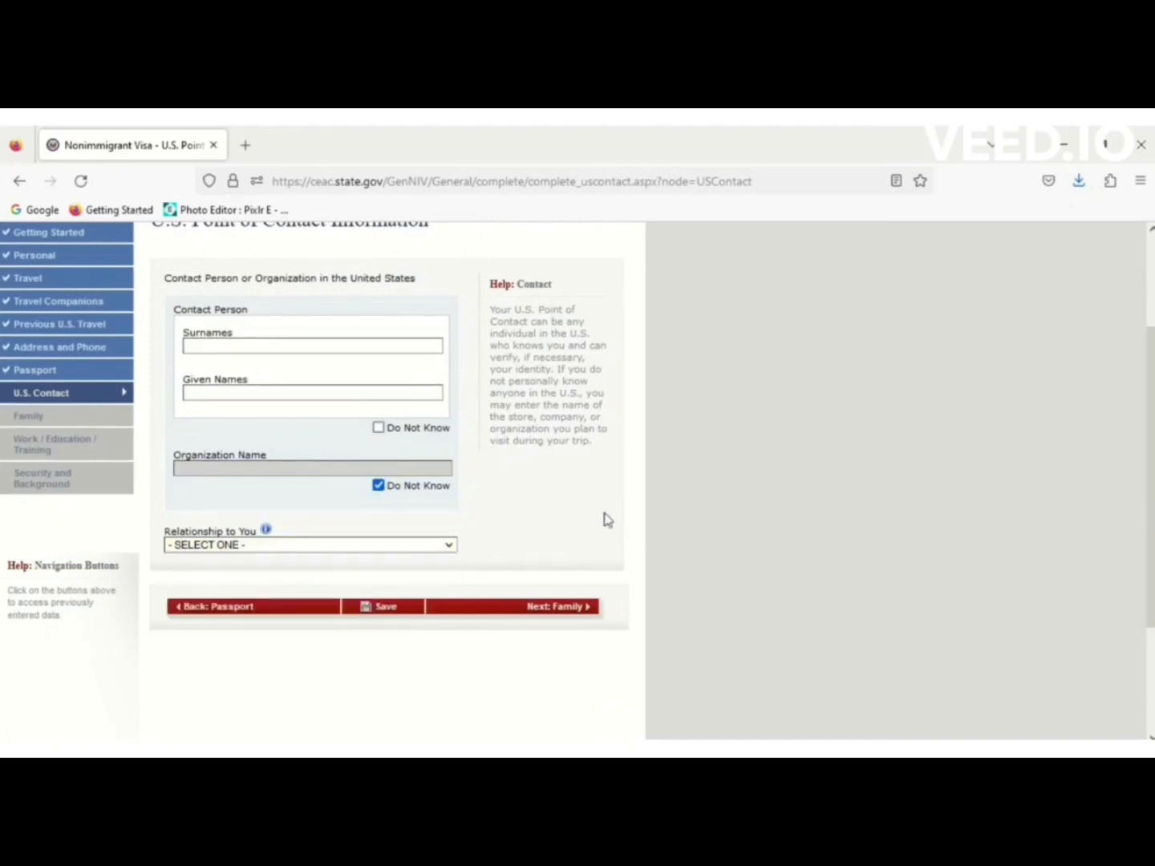
left_click(379, 487)
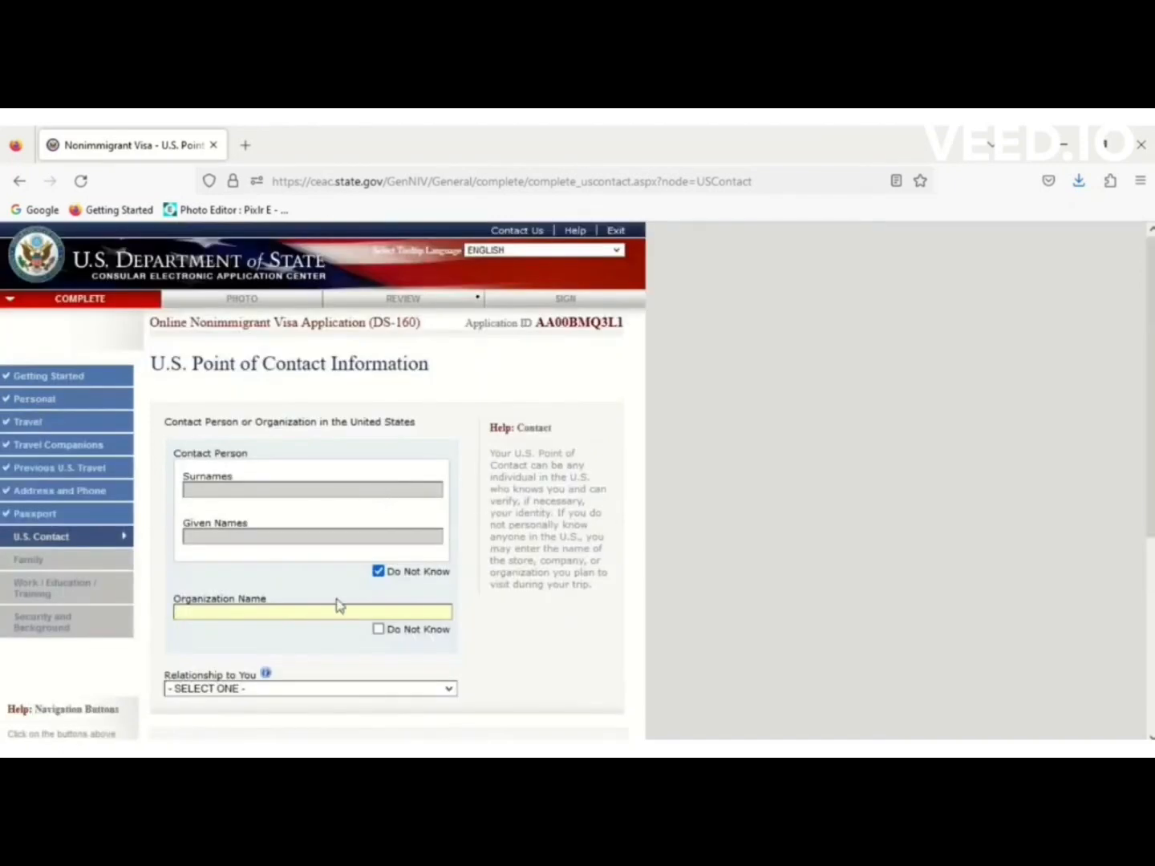
Paste HYATT PLACE NEW YORK CITY as the organization and set relationship to OTHER.
key("alt+Tab")
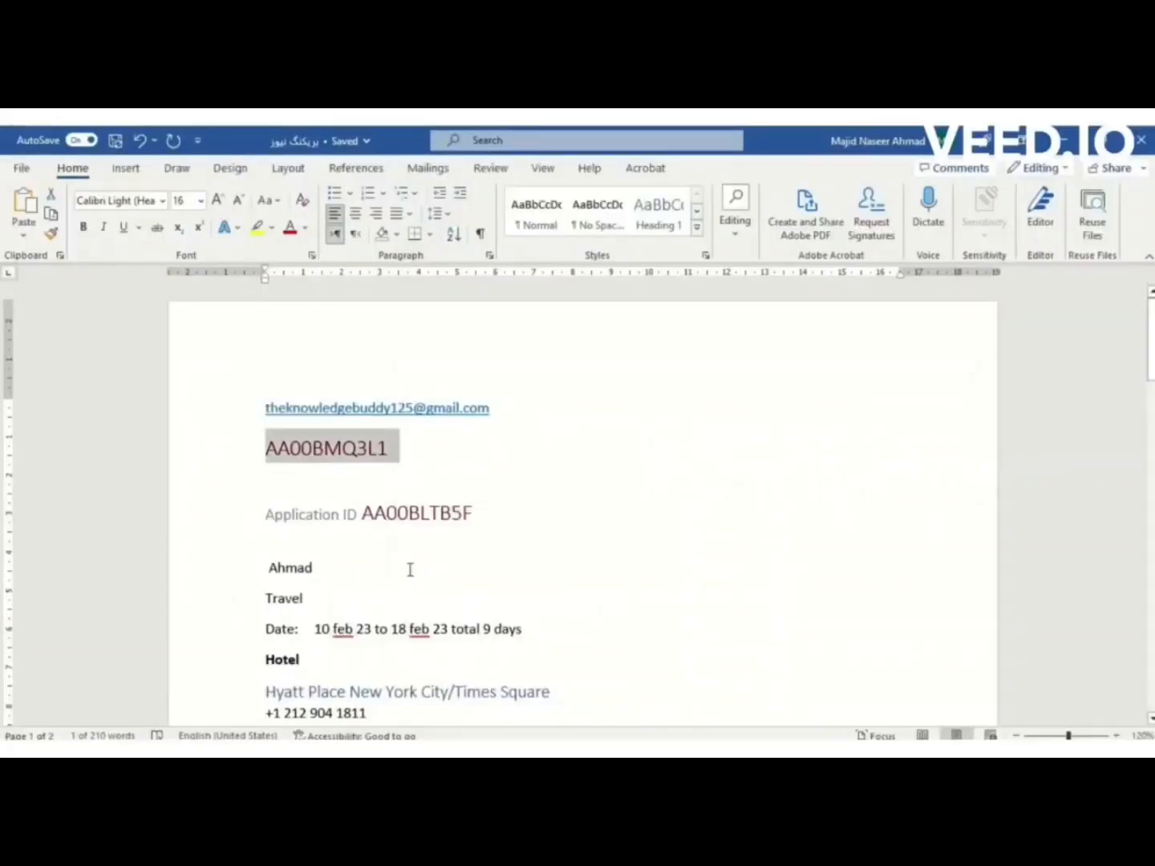
left_click_drag(452, 687, 236, 693)
key("alt+Tab")
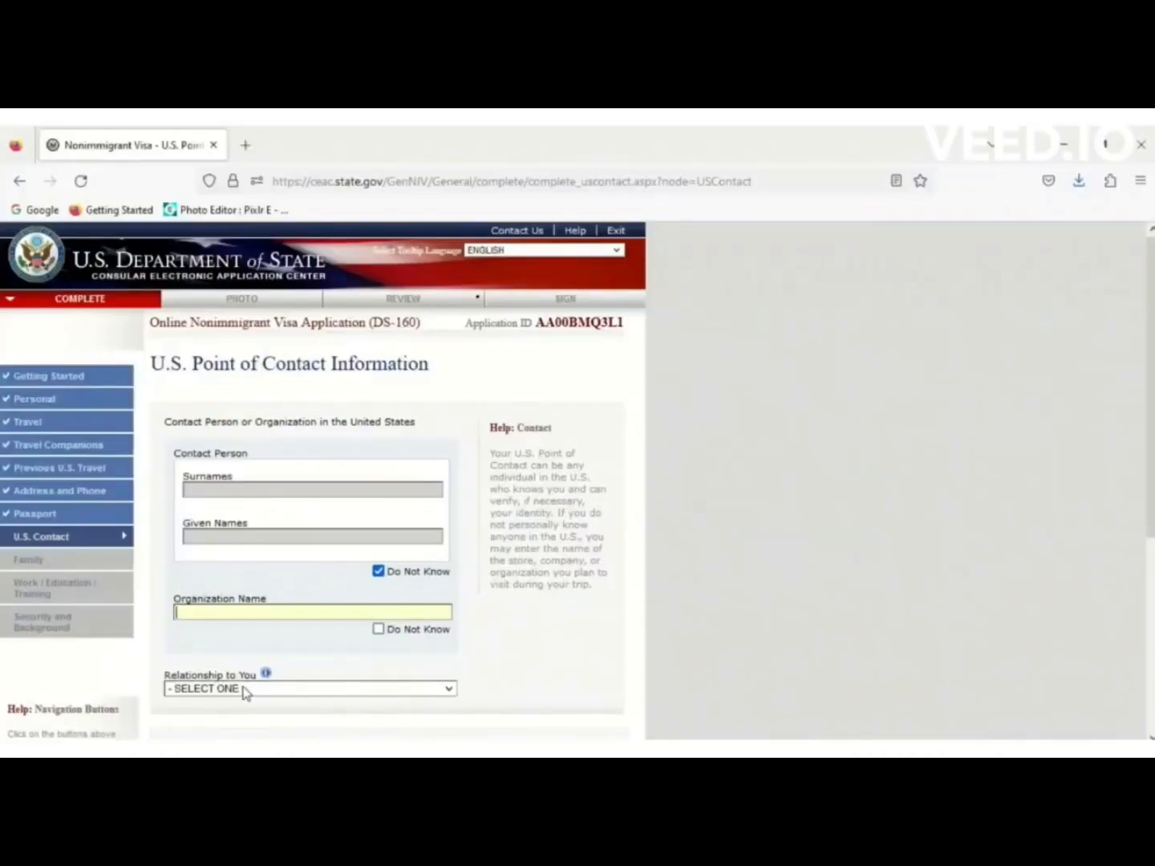
type("HYATT PLACE NEW YORK CITY")
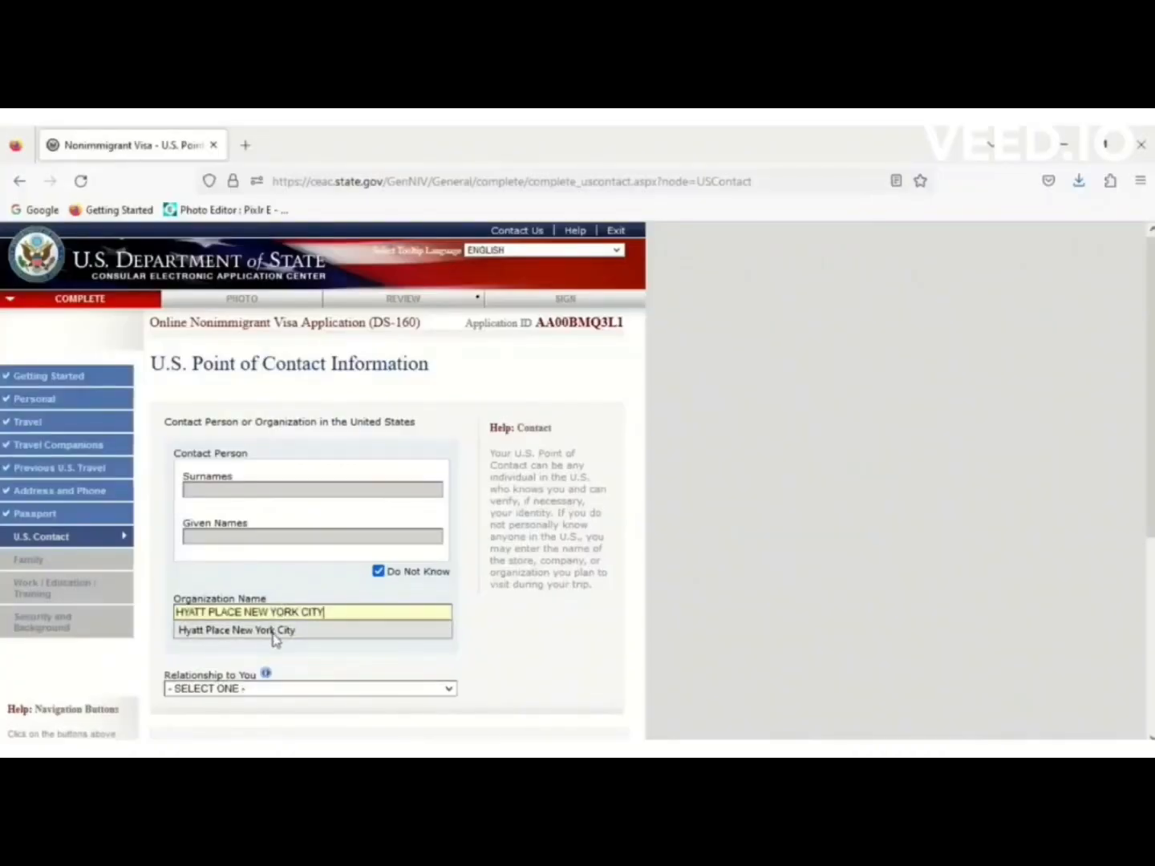
left_click(280, 636)
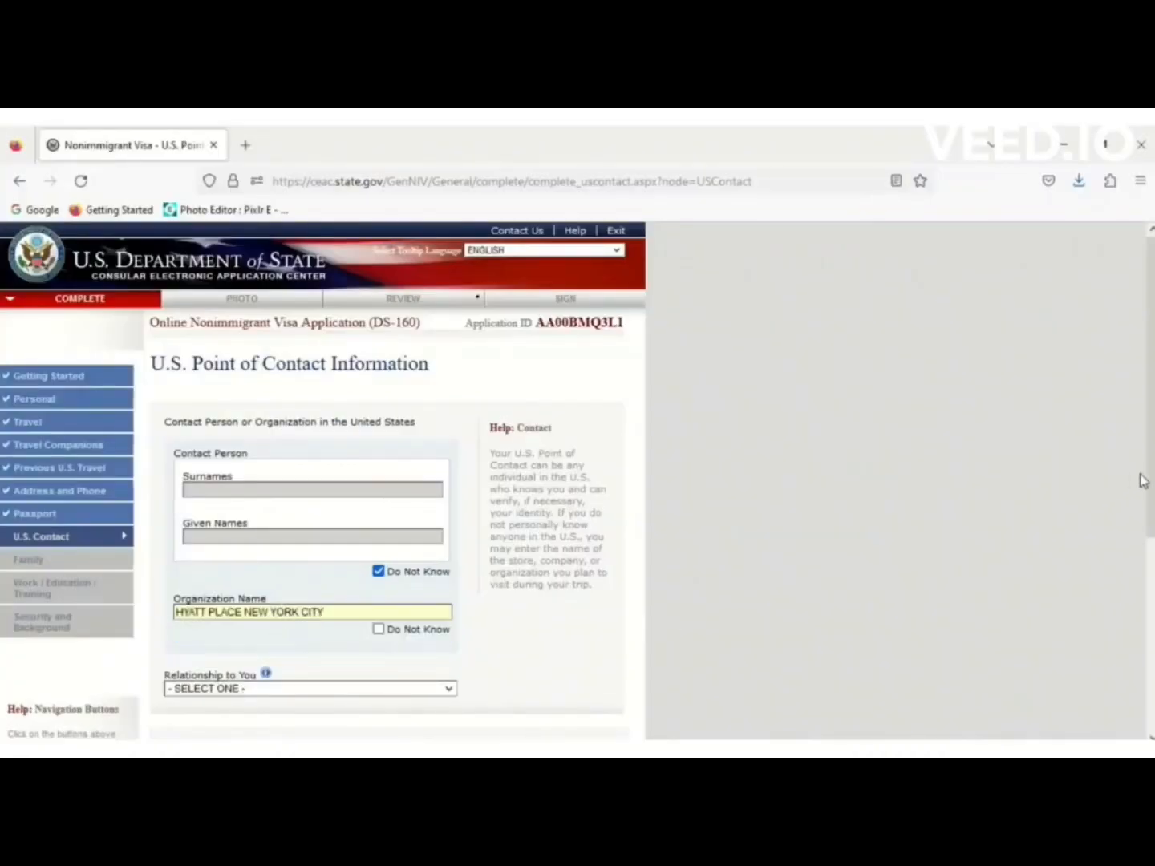
left_click_drag(1151, 477, 1153, 531)
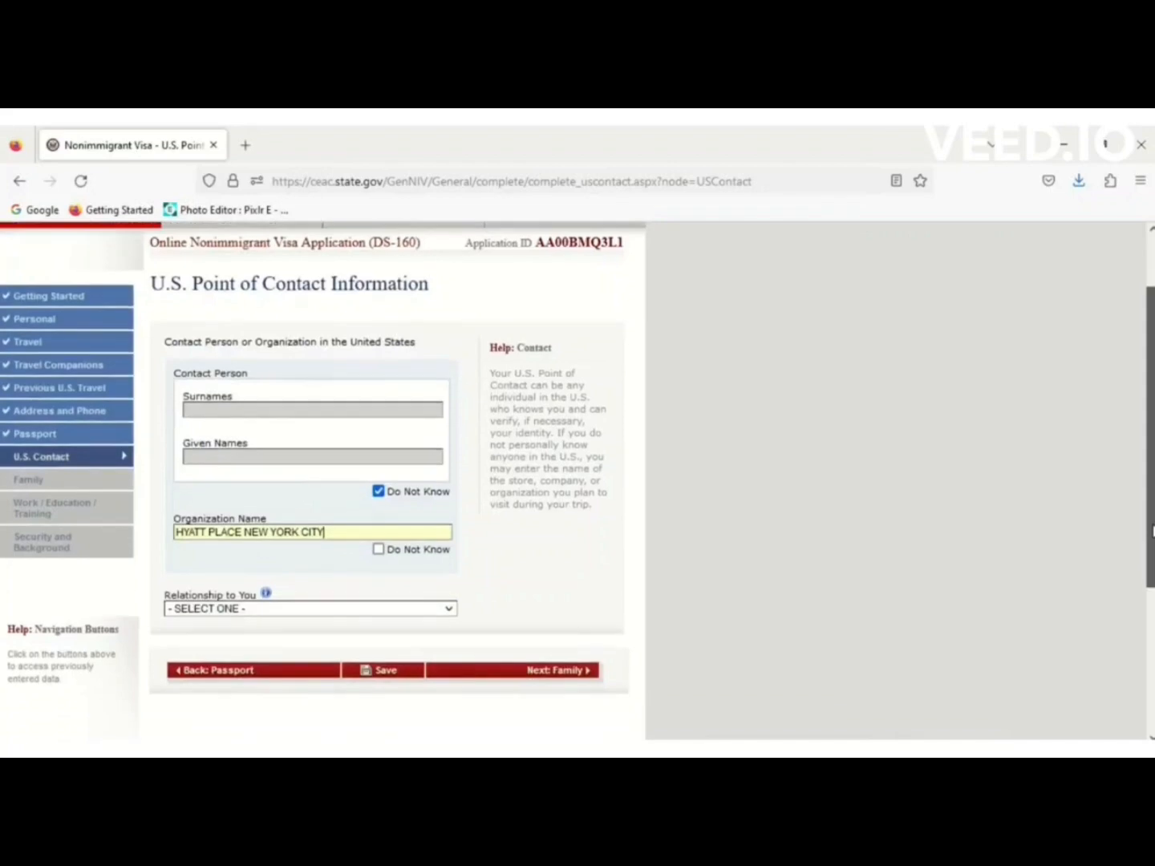
left_click(446, 609)
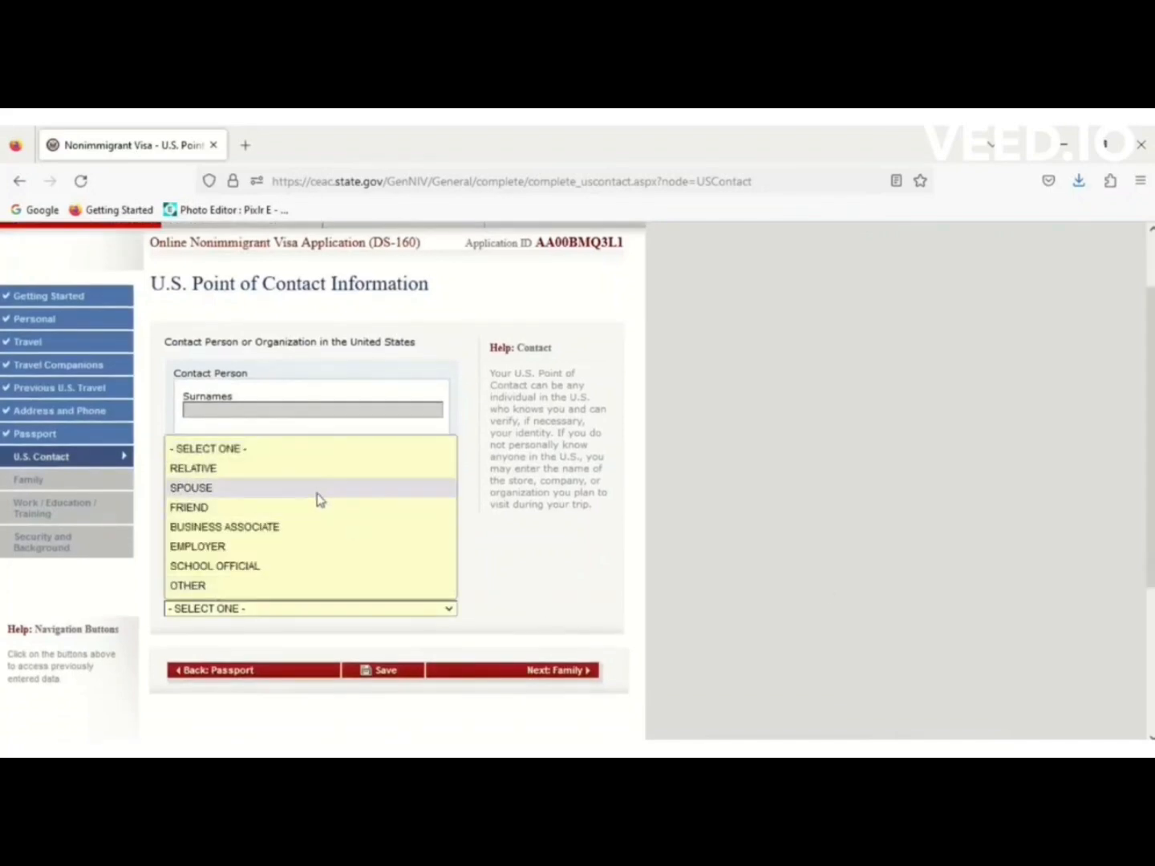
left_click(220, 587)
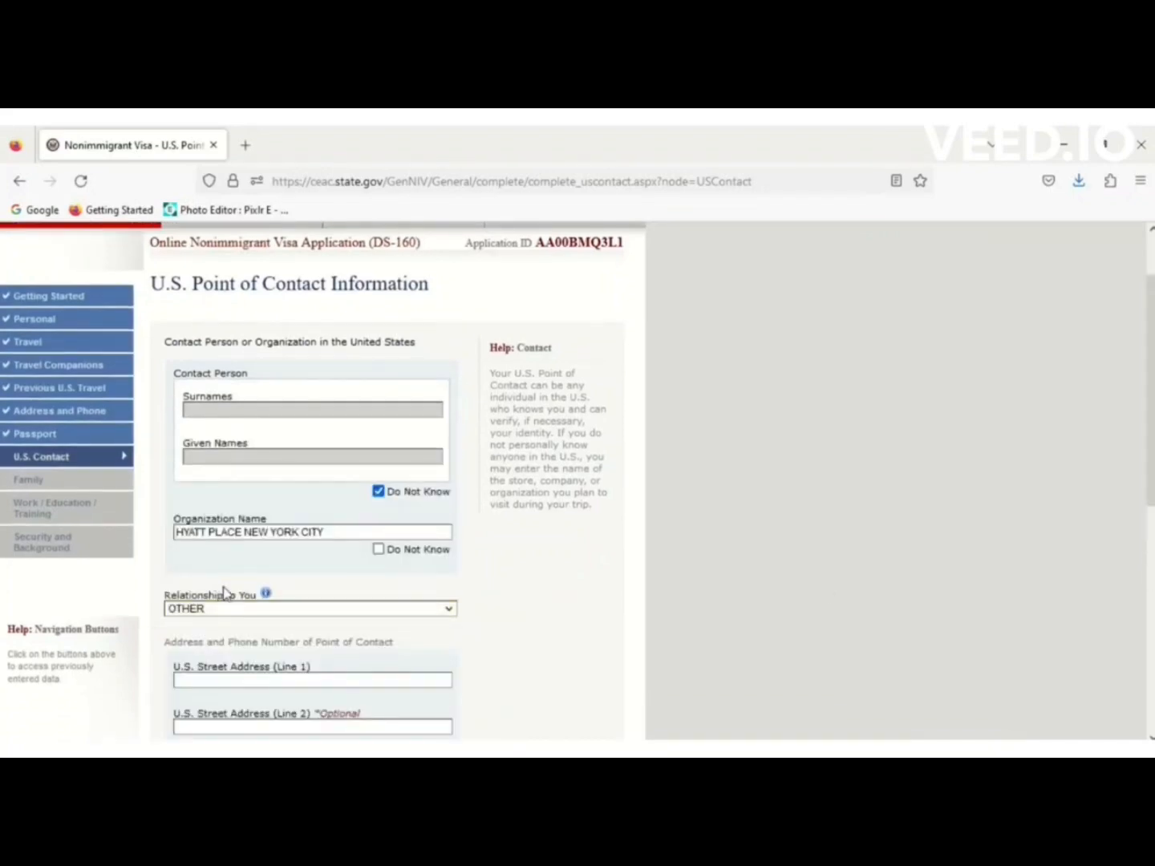
scroll(1152, 418, "down", 4)
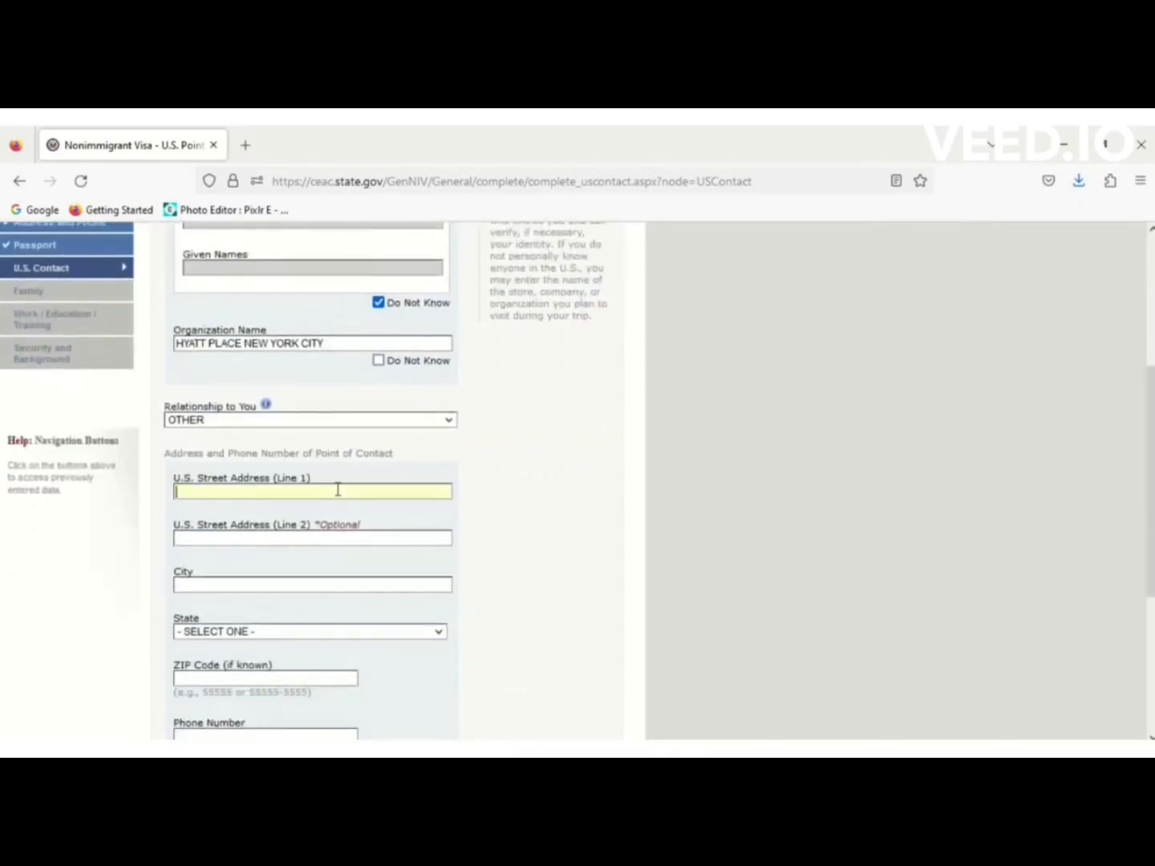
Paste the hotel's street address from the notes and set the city to NEW YORK.
key("alt+Tab")
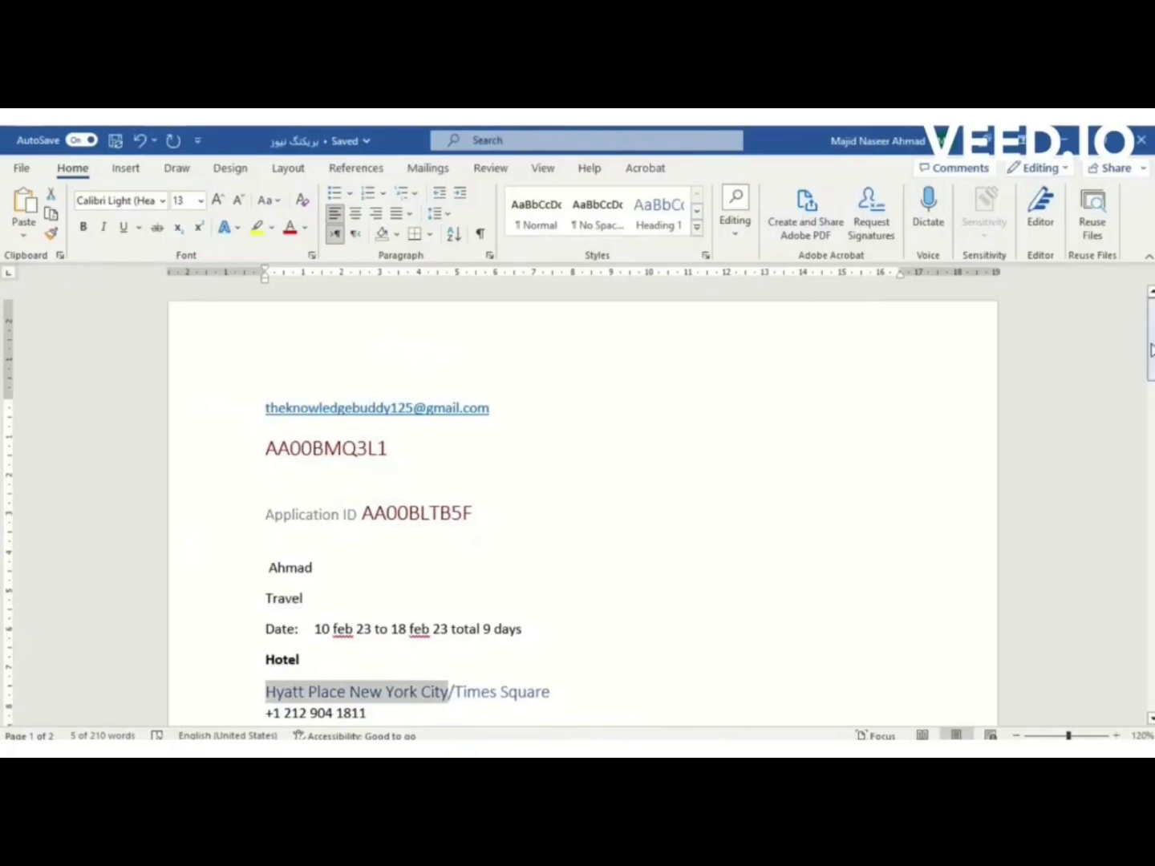
left_click_drag(1151, 350, 1152, 401)
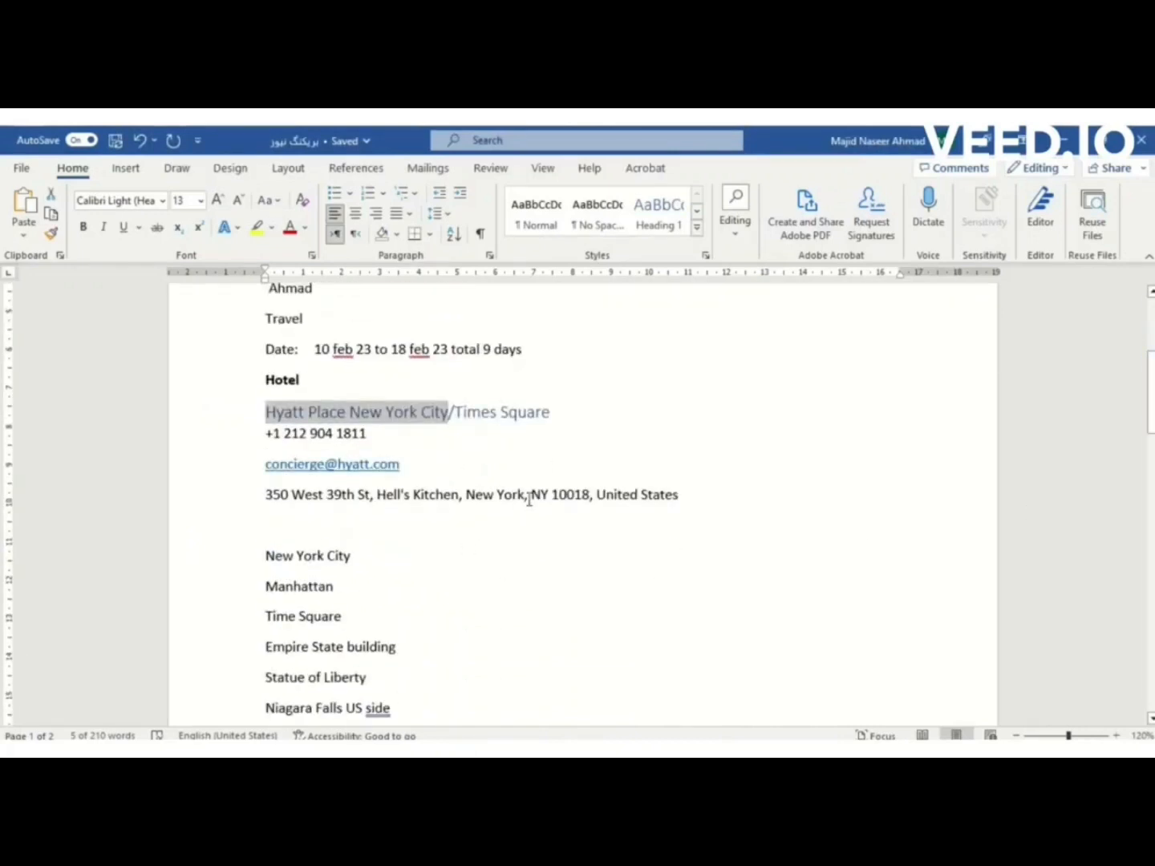
left_click_drag(525, 495, 265, 497)
key("ctrl+c")
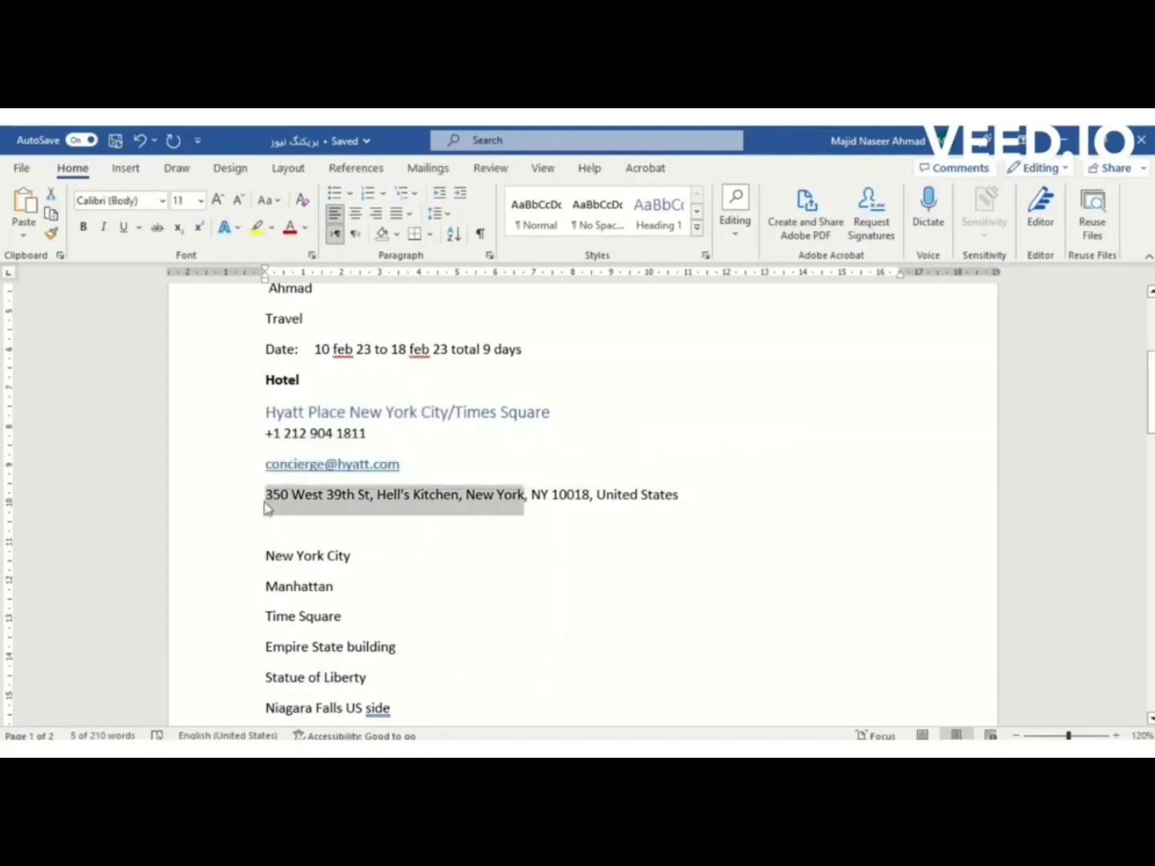
key("alt+Tab")
key("ctrl+v")
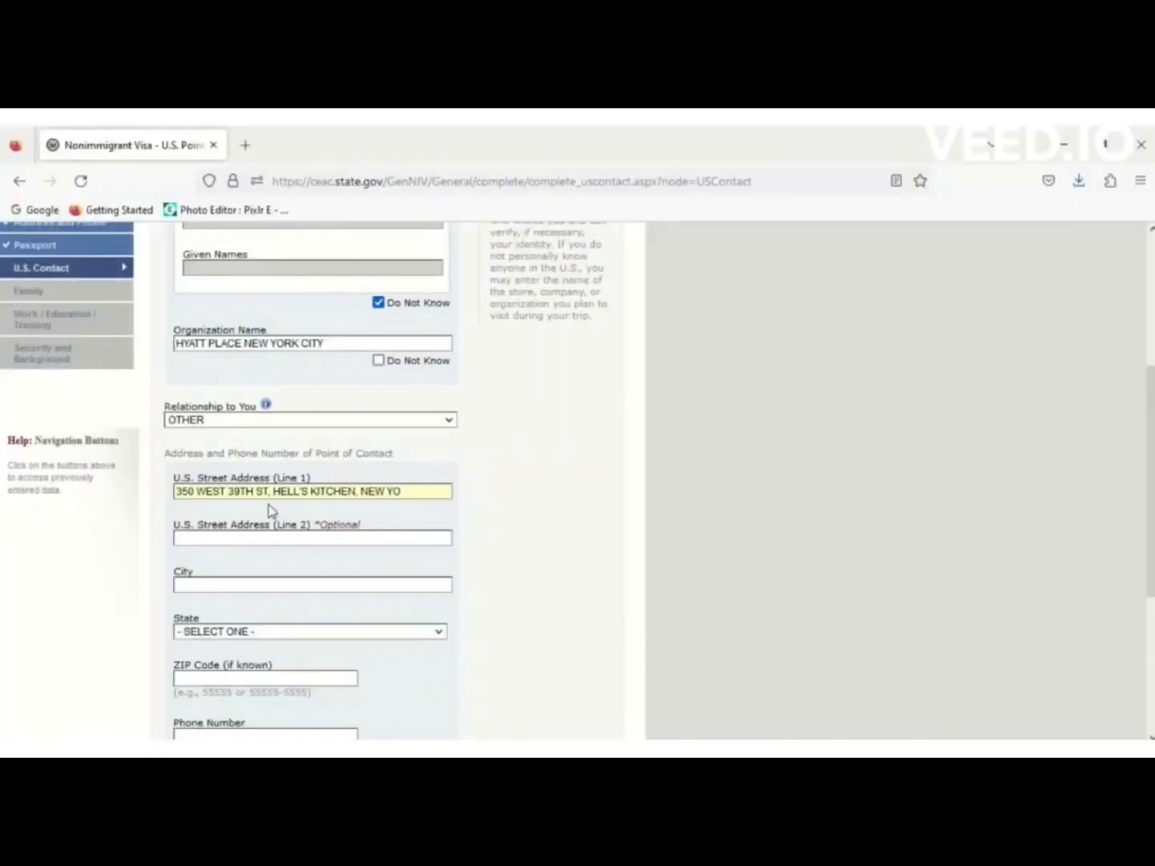
left_click(243, 586)
type("NE")
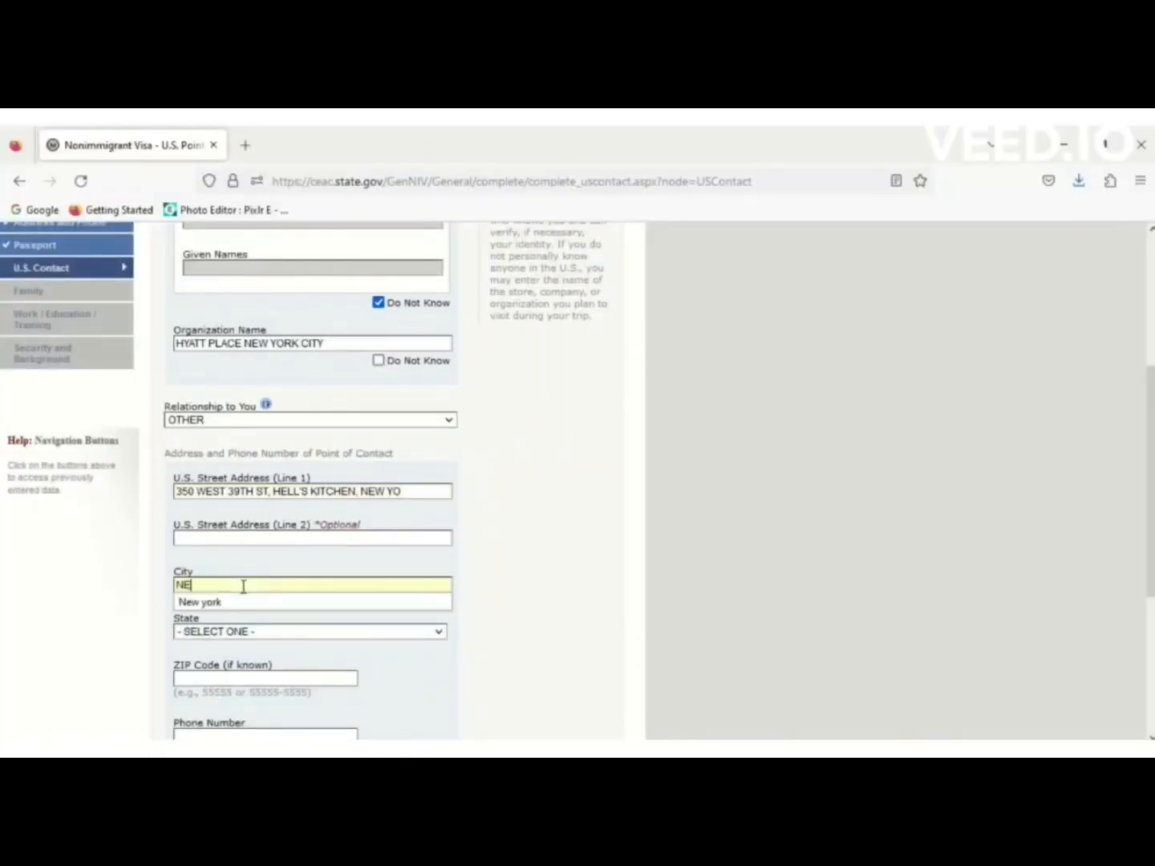
type("W")
key("Down")
key("Return")
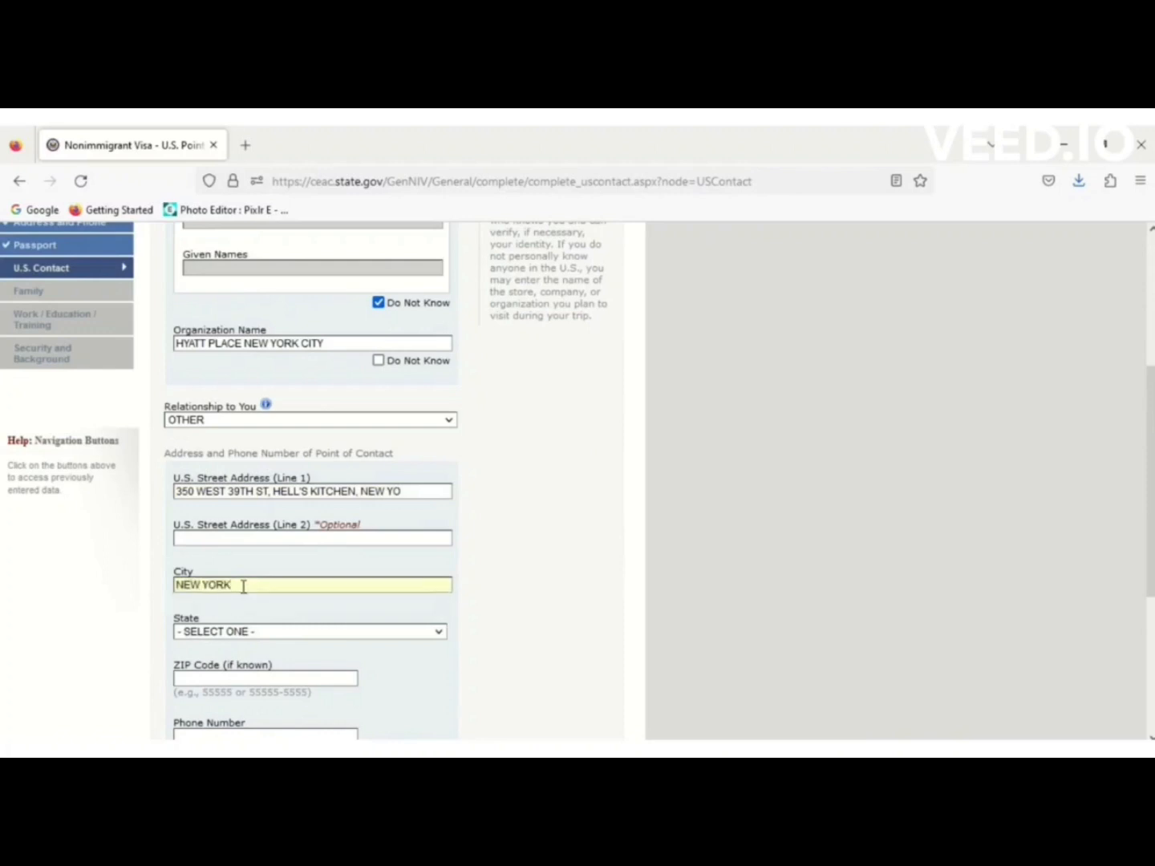
Set the contact's state to NEW YORK and ZIP code to 10018.
left_click(261, 634)
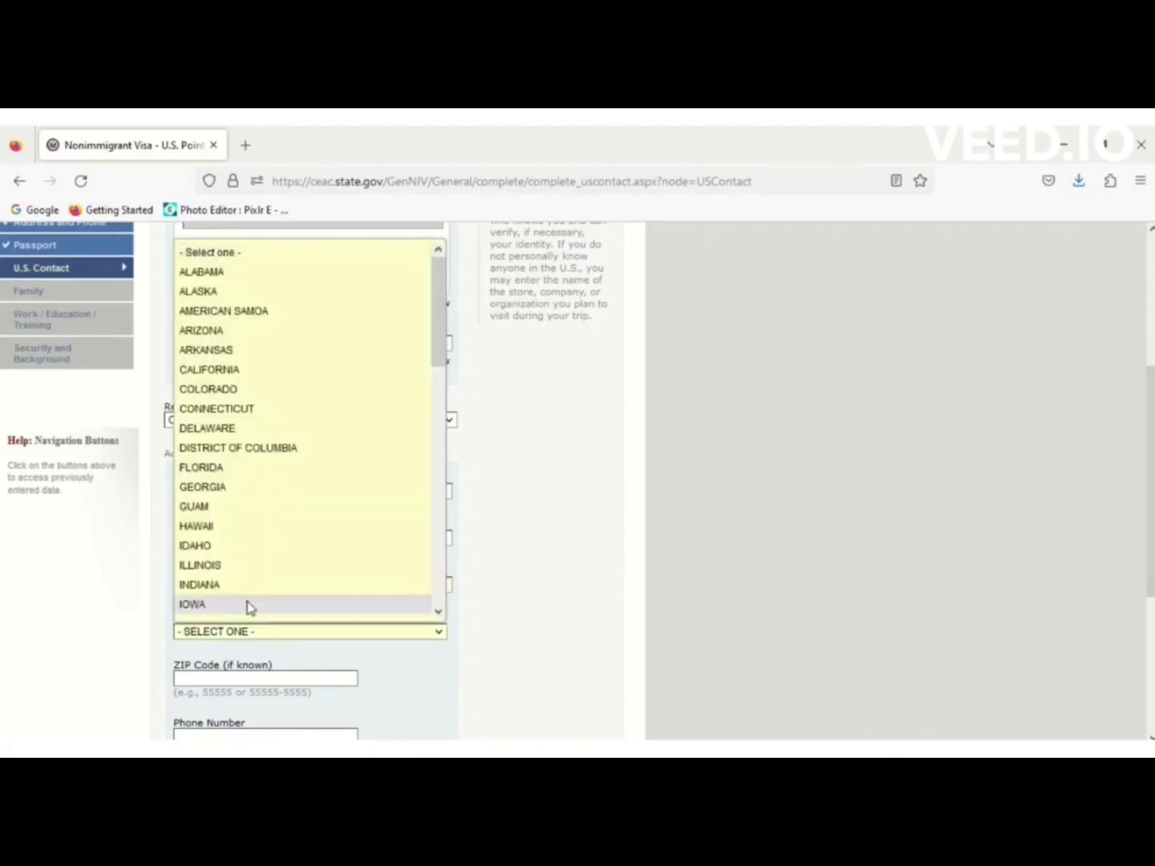
scroll(250, 608, "down", 5)
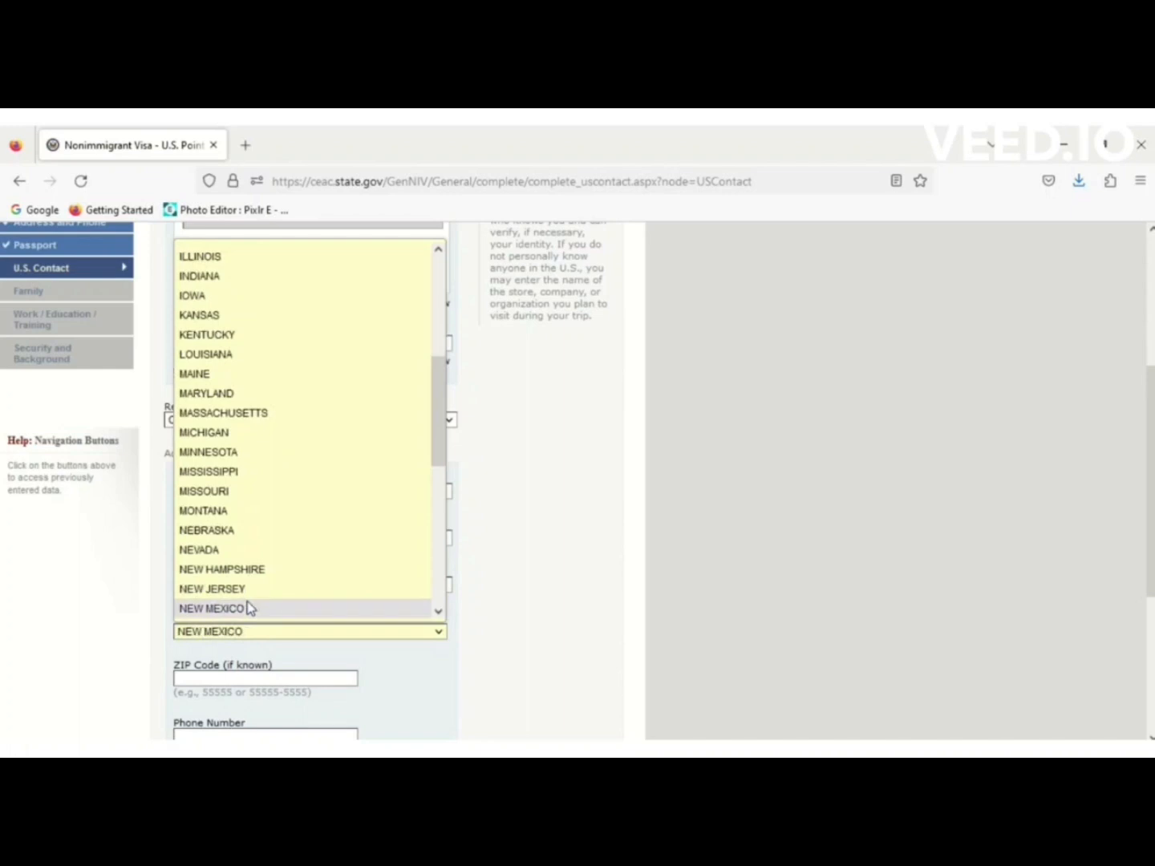
scroll(246, 608, "down", 1)
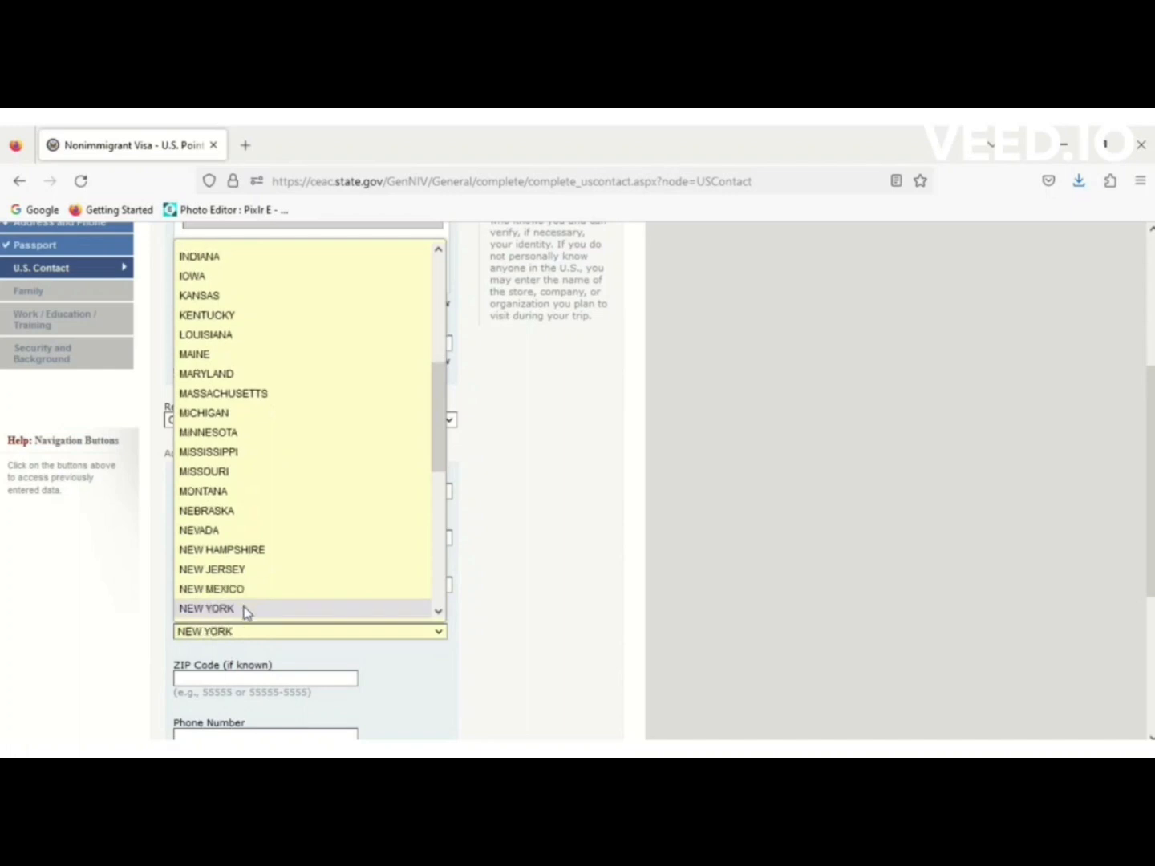
left_click(244, 608)
left_click(250, 678)
type("1")
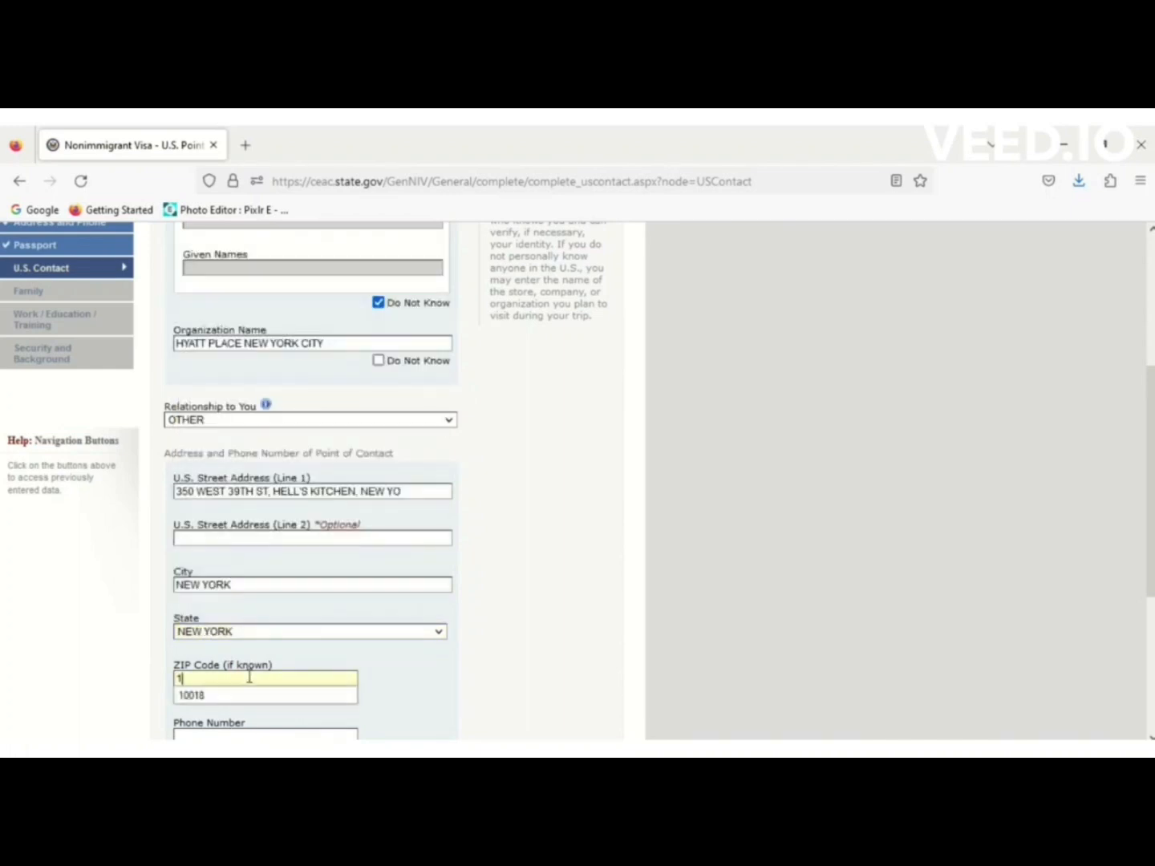
type("0018")
left_click(479, 665)
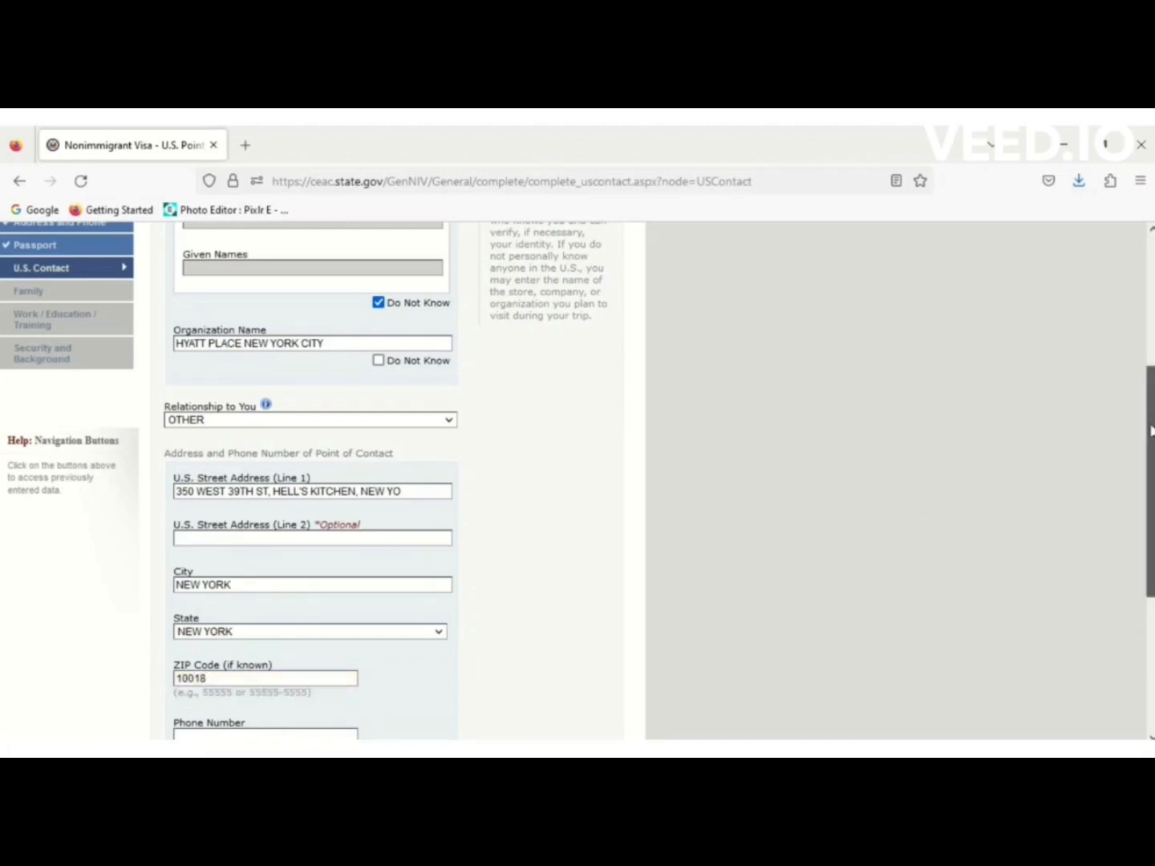
Autofill the contact's phone number and e-mail address.
left_click_drag(1151, 430, 1151, 531)
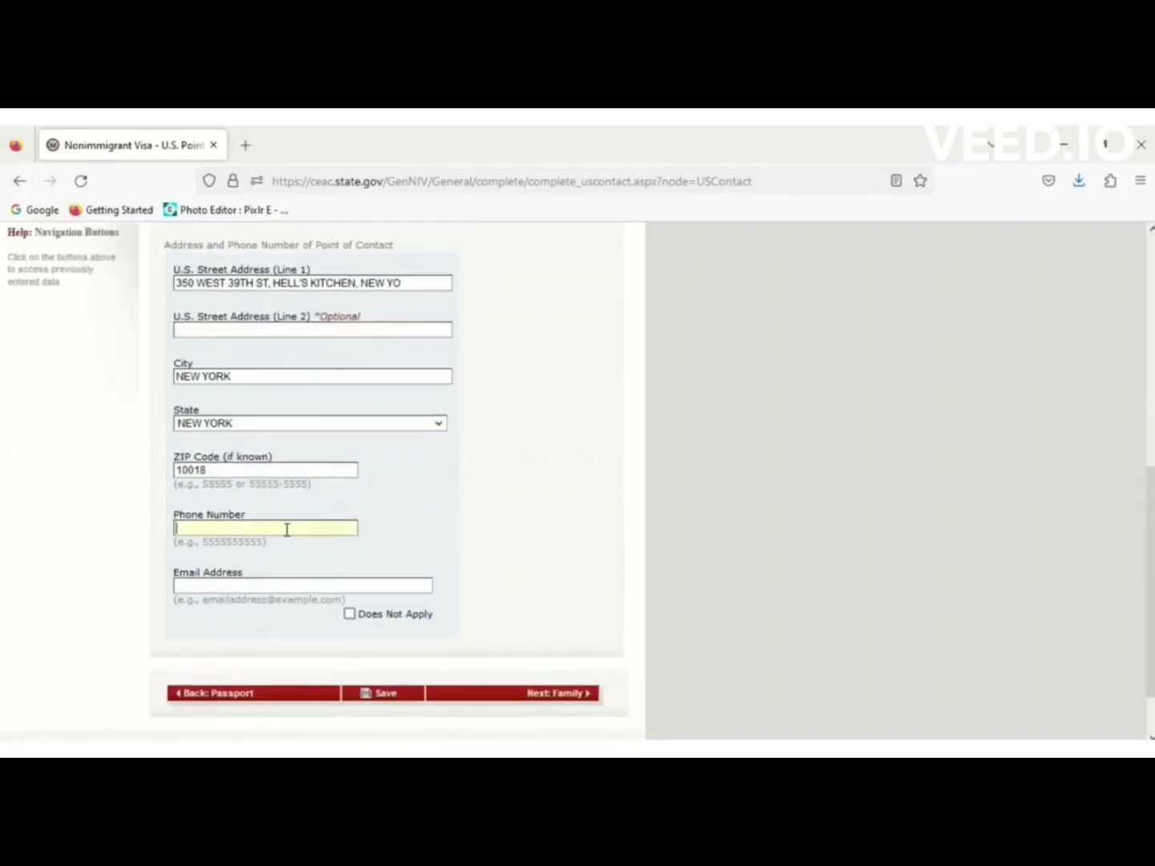
type("1")
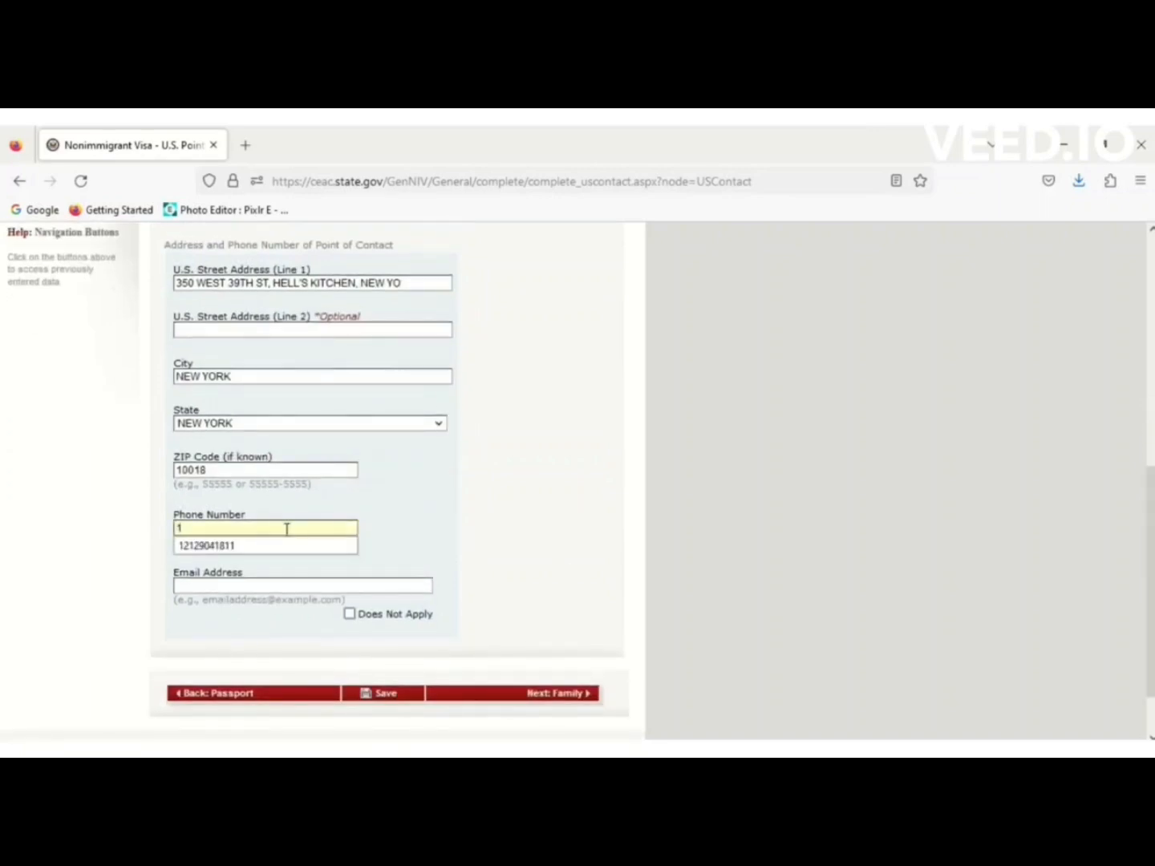
left_click(249, 547)
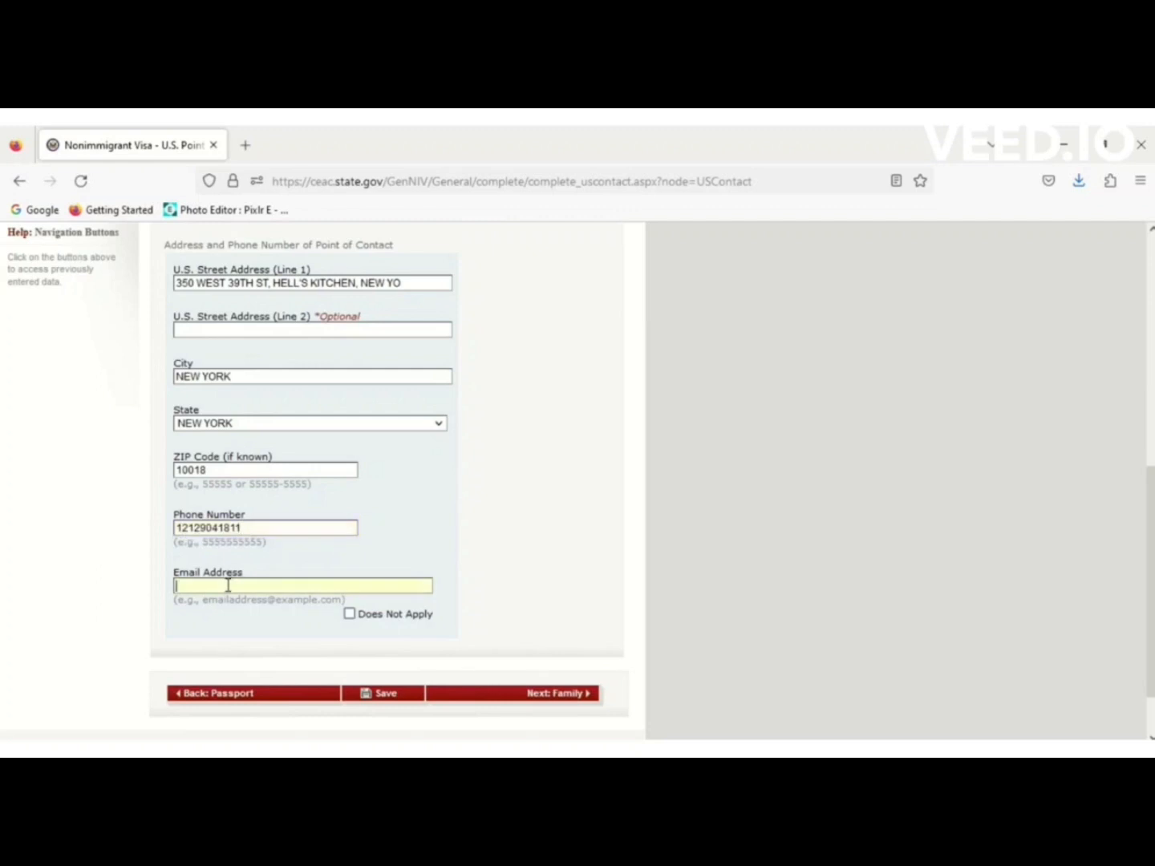
type("c")
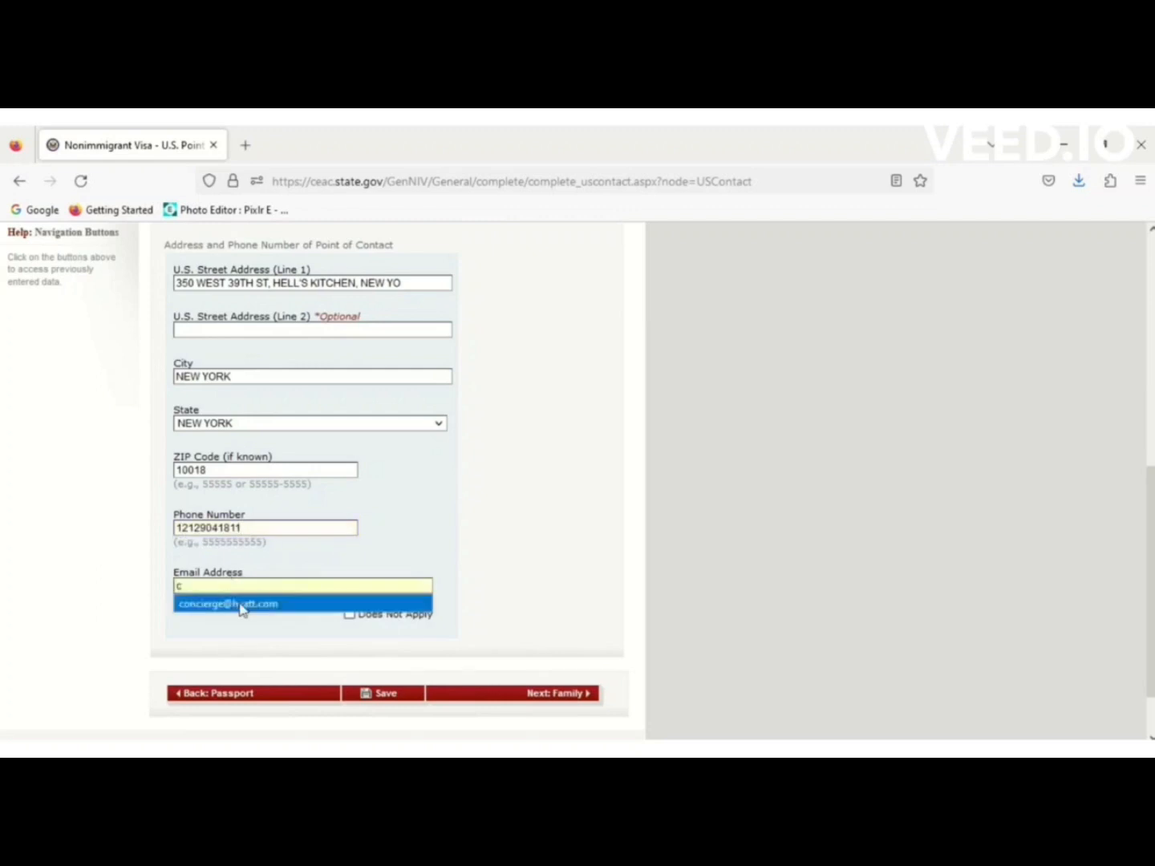
left_click(243, 604)
Save the U.S. contact details and advance to the Family Relatives page.
left_click(394, 695)
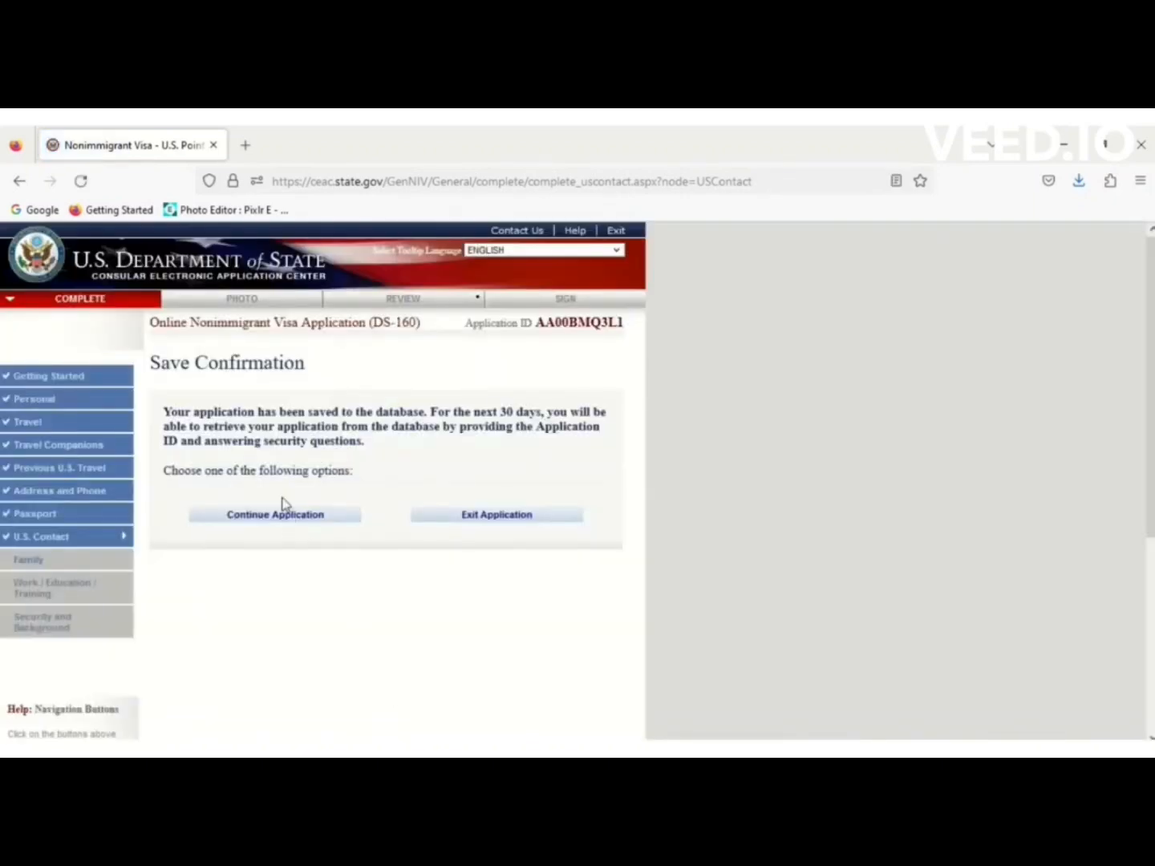
left_click(281, 516)
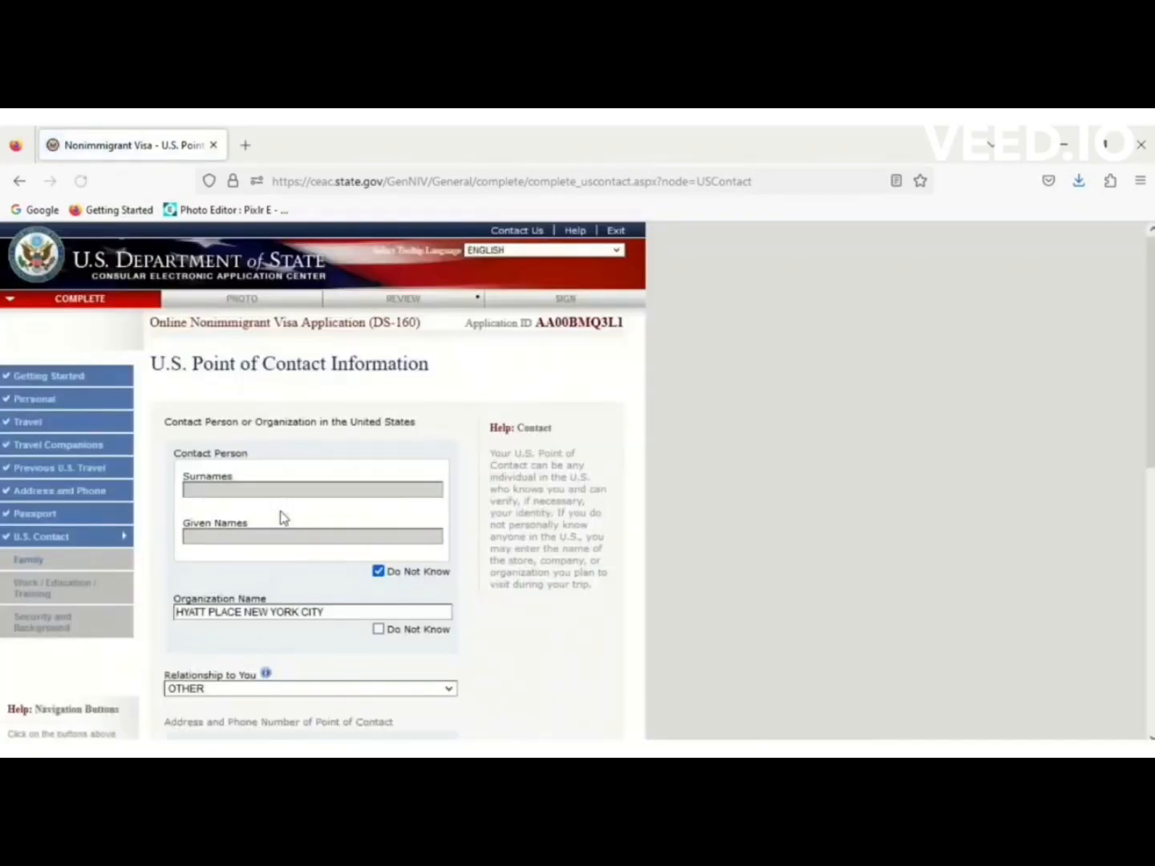
left_click_drag(1152, 336, 1152, 597)
left_click(561, 625)
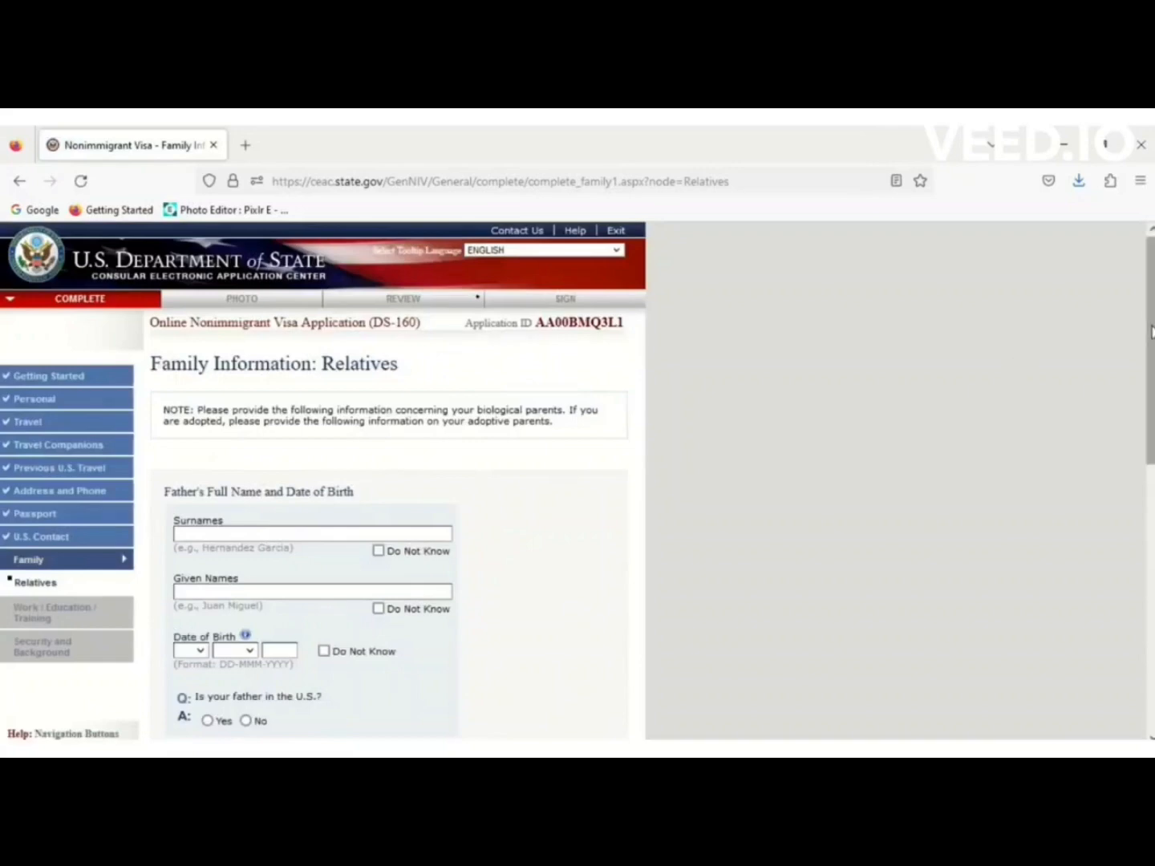
Enter the father's name, mark his birth date unknown, and answer he is not in the U.S.
left_click_drag(1152, 330, 1151, 431)
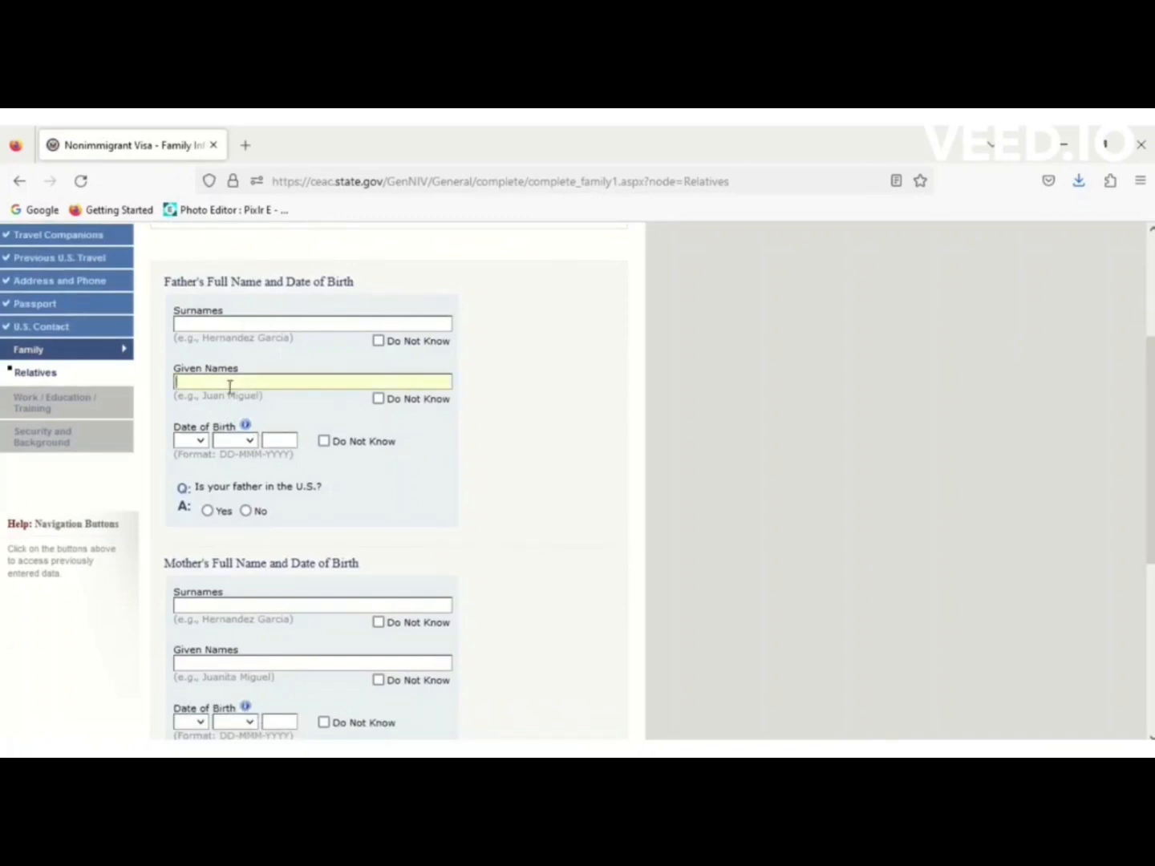
key("Tab")
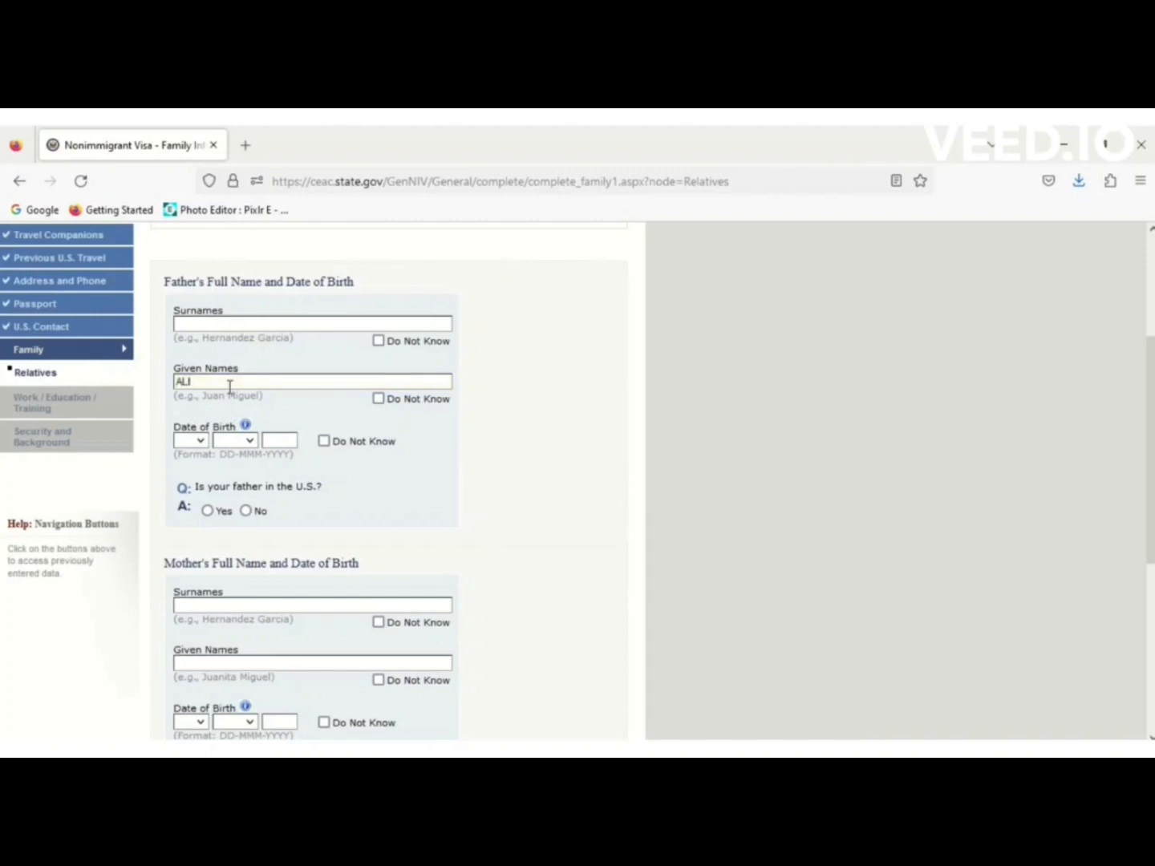
left_click(256, 322)
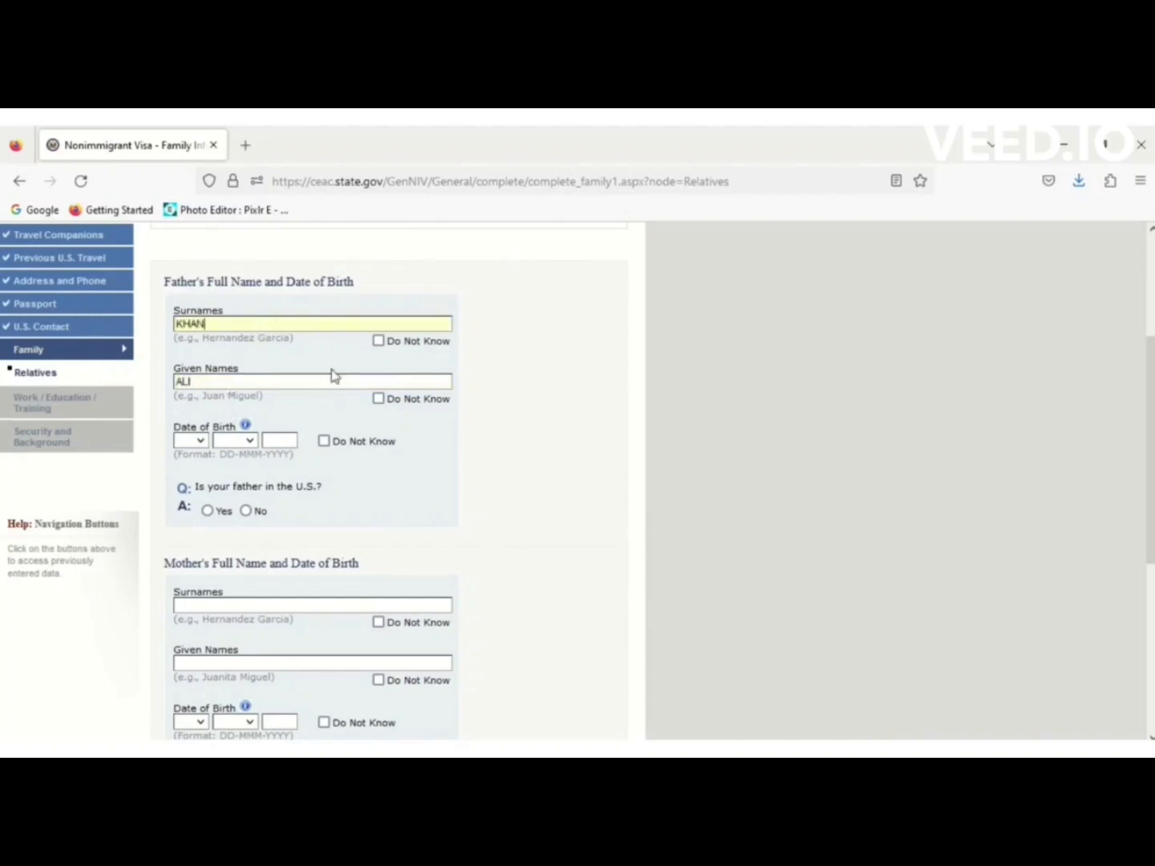
left_click(324, 443)
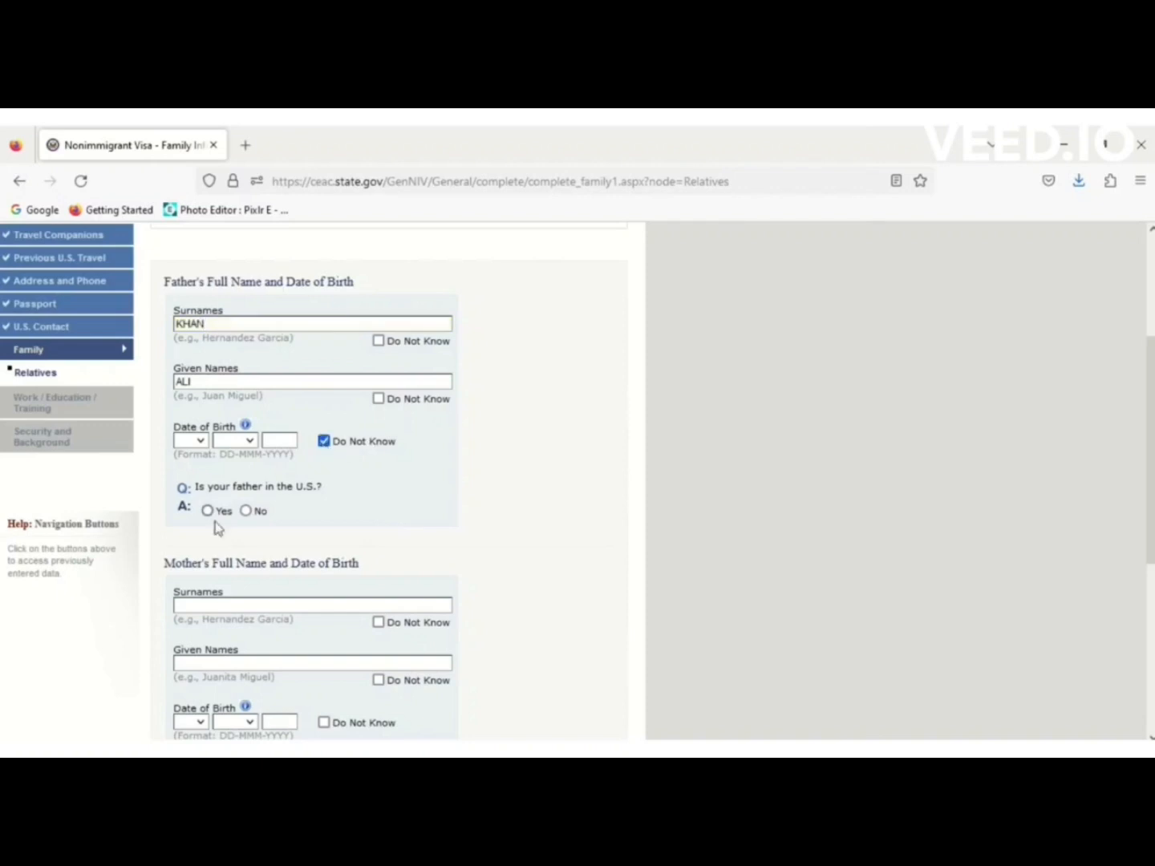
left_click(246, 511)
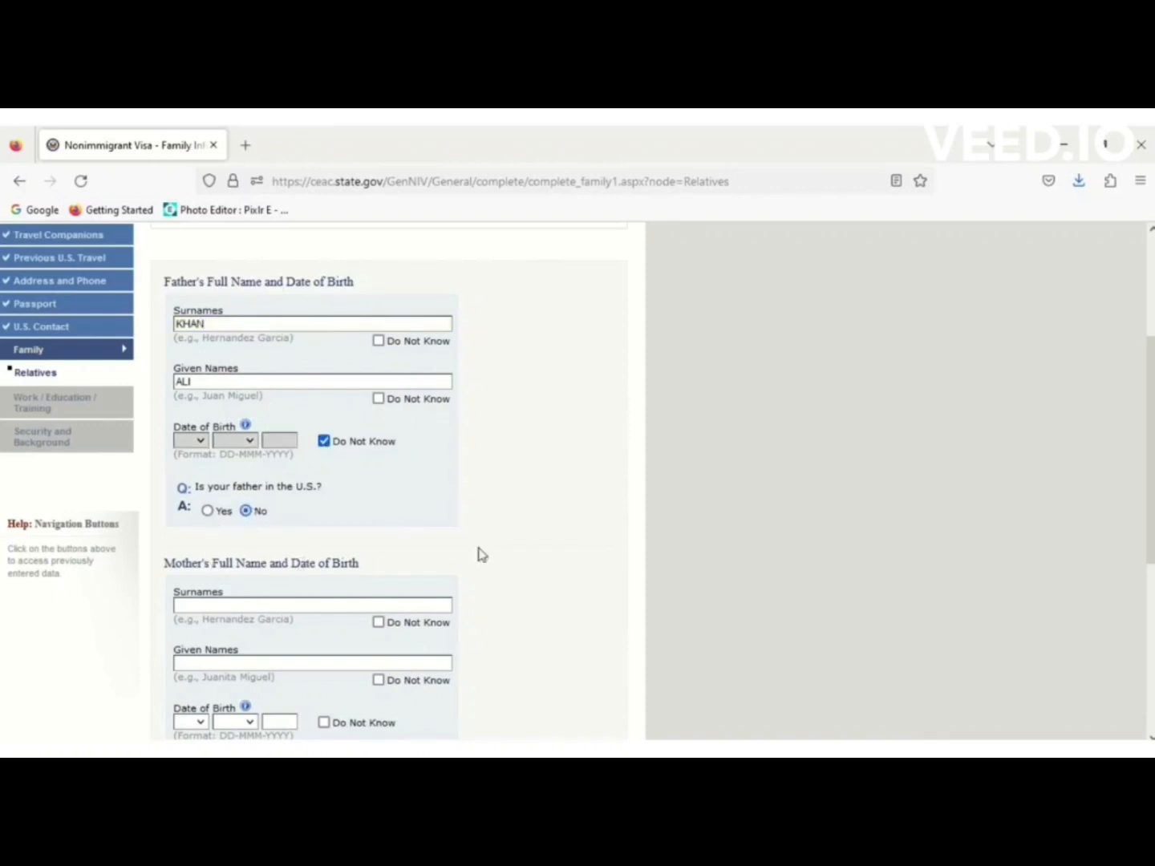
scroll(1152, 482, "down", 2)
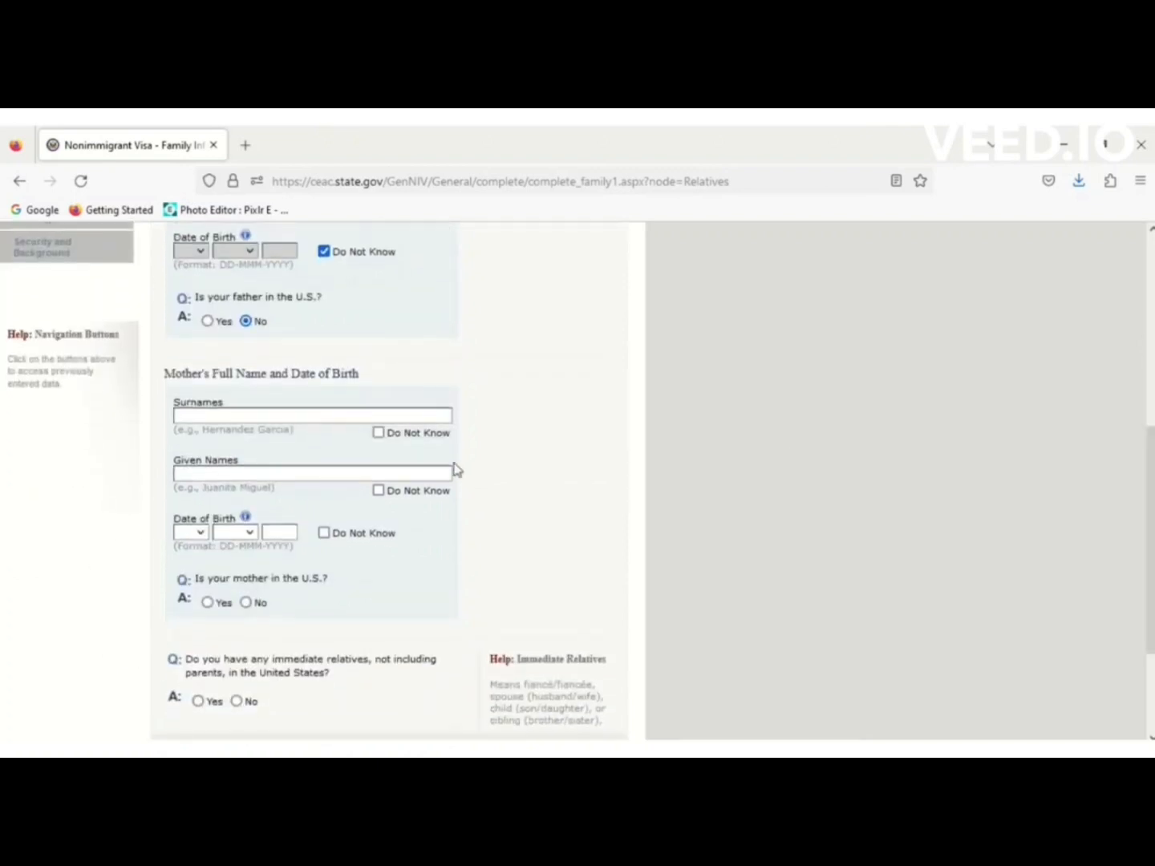
Mark the mother's surname unknown, enter her given name, mark birth date unknown, and save.
left_click(379, 433)
left_click(298, 475)
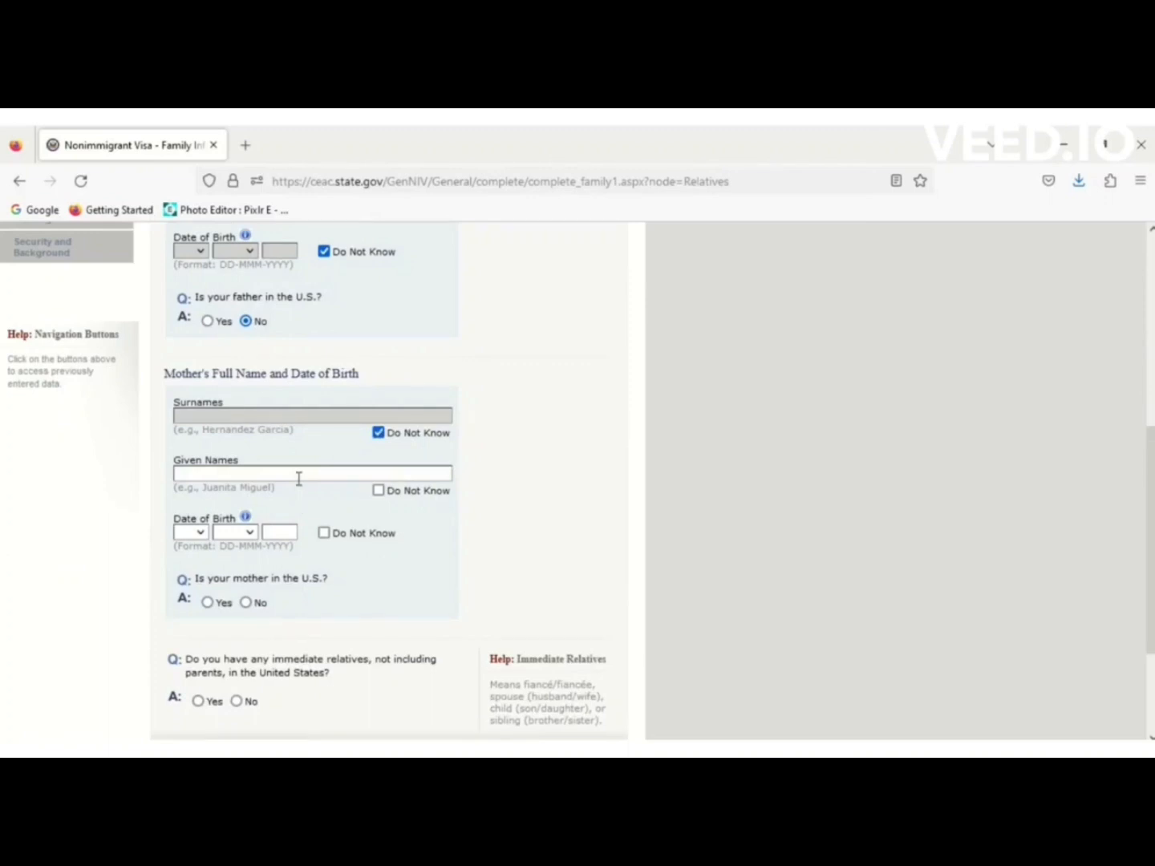
scroll(299, 479, "down", 2)
type("SAHIBA")
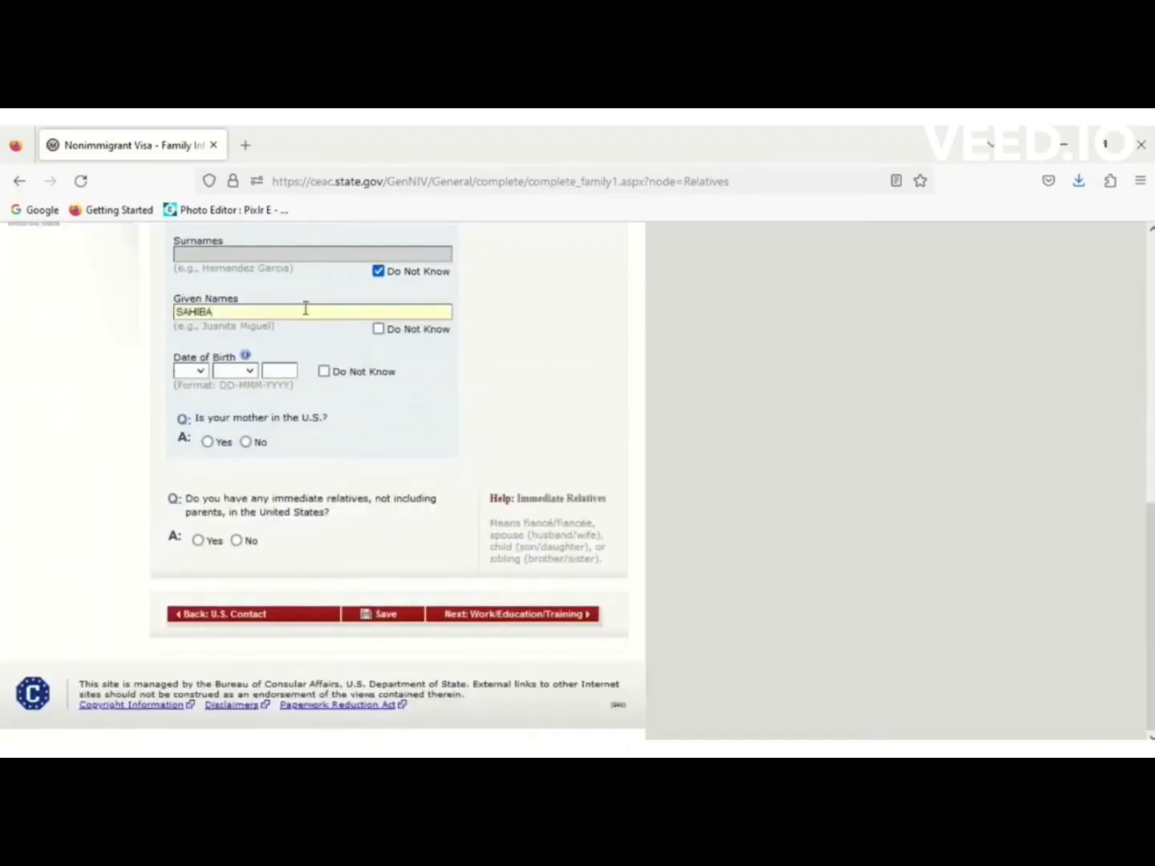
left_click(323, 372)
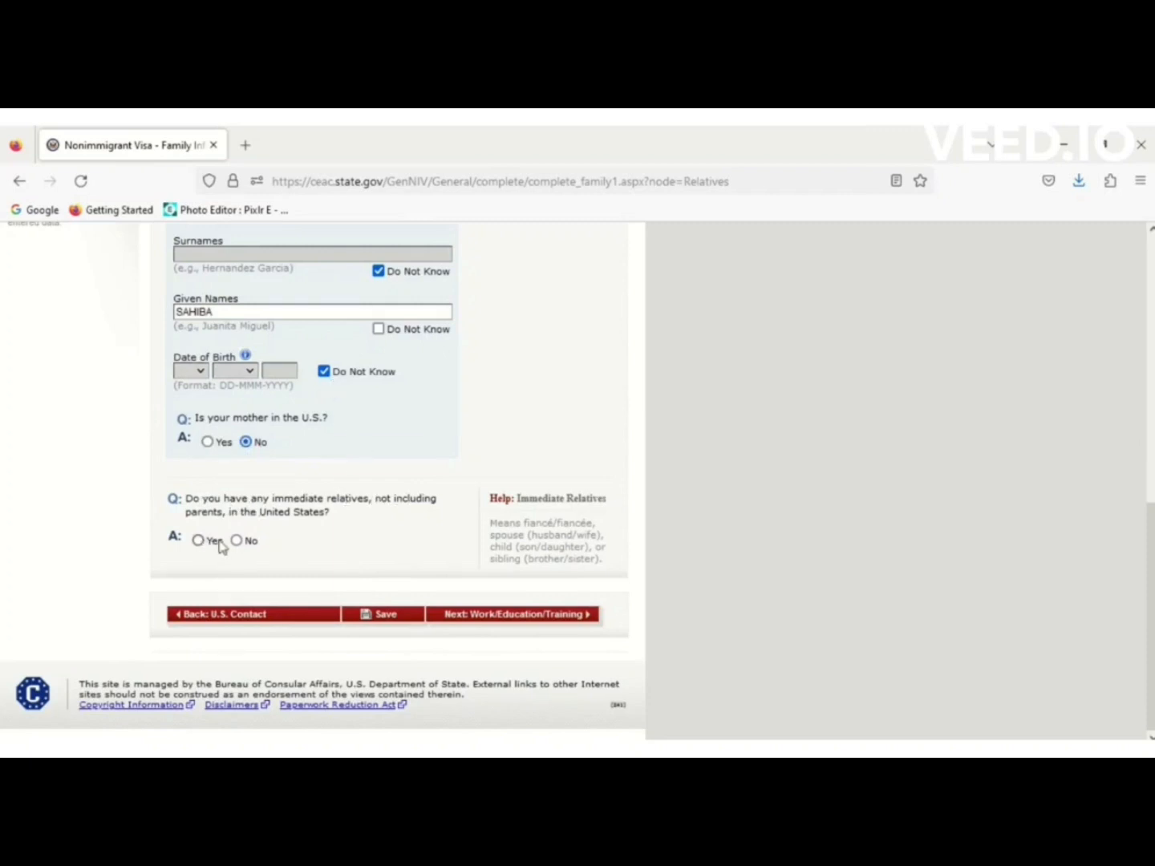
scroll(399, 619, "up", 3)
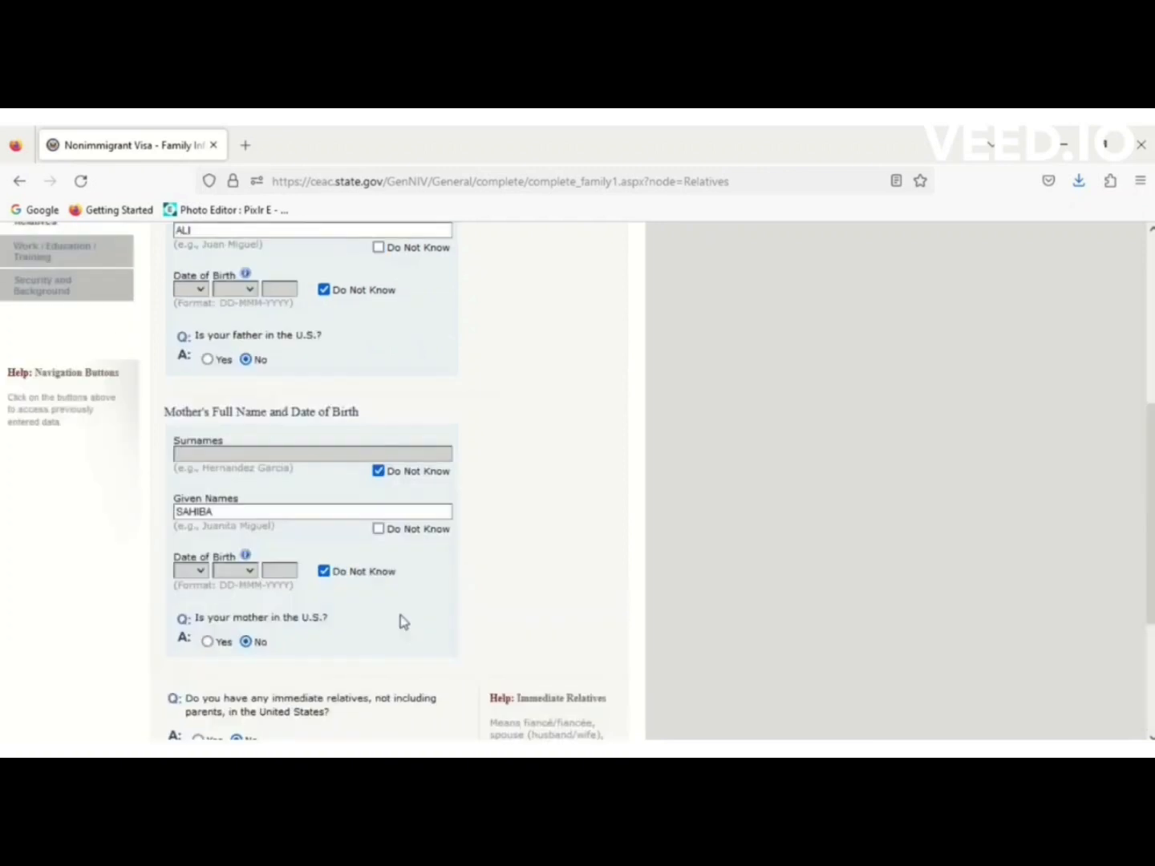
scroll(391, 623, "down", 3)
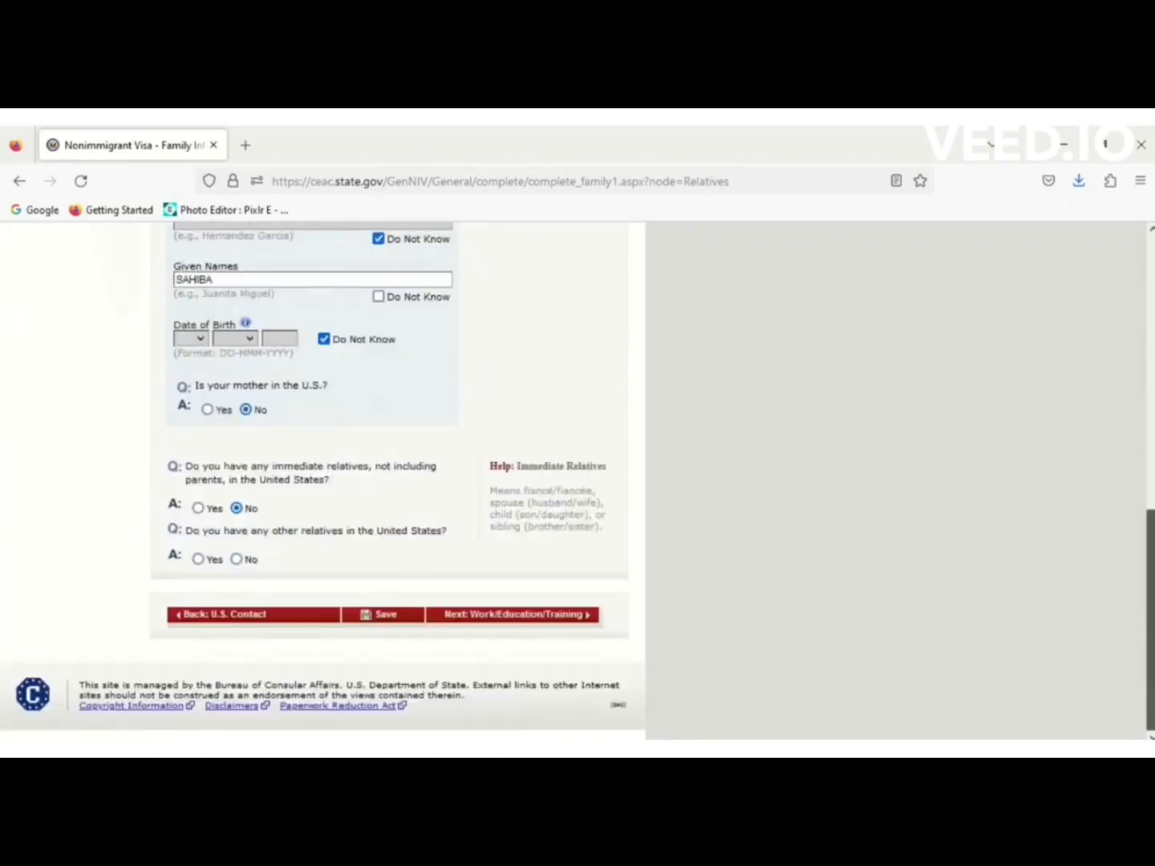
left_click(390, 620)
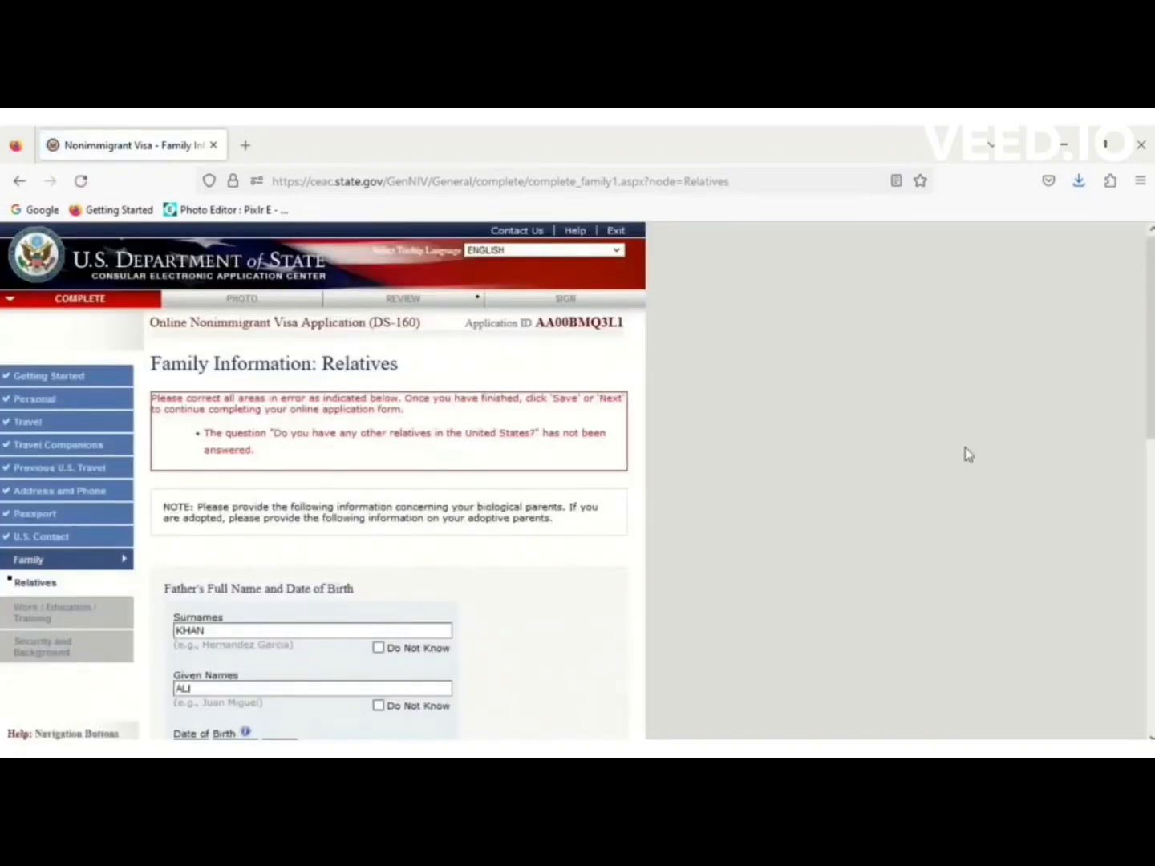
Answer No to having other relatives in the United States.
left_click_drag(1150, 373, 1115, 404)
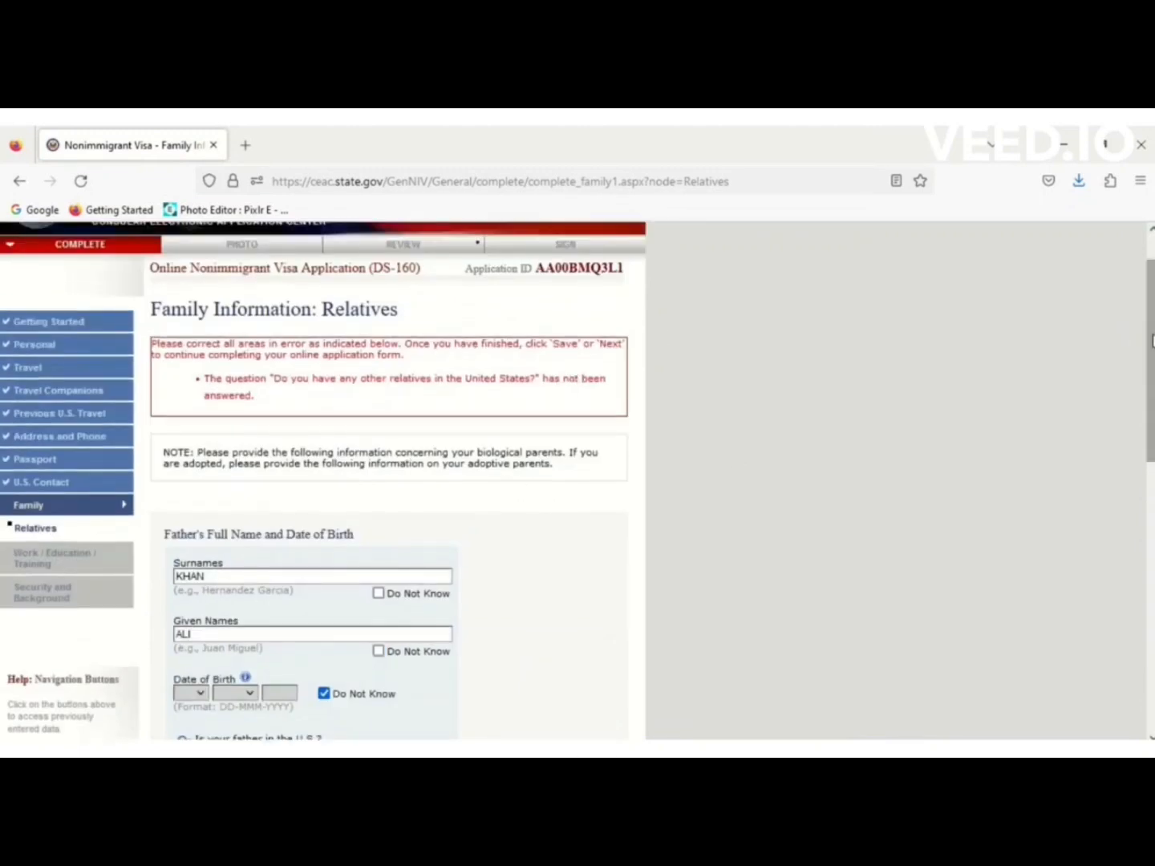
left_click_drag(1150, 345, 1149, 573)
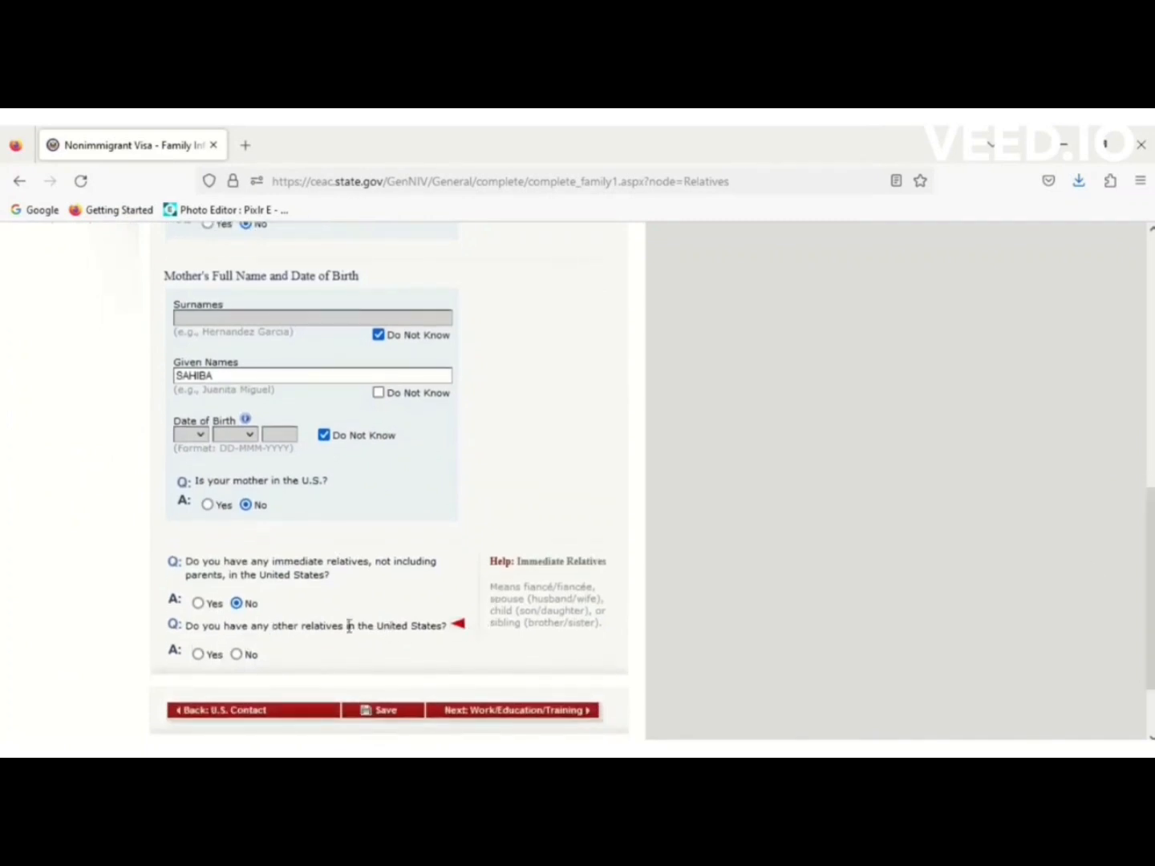
left_click(237, 656)
Save the Relatives page and proceed to Work/Education/Training.
scroll(242, 668, "up", 2)
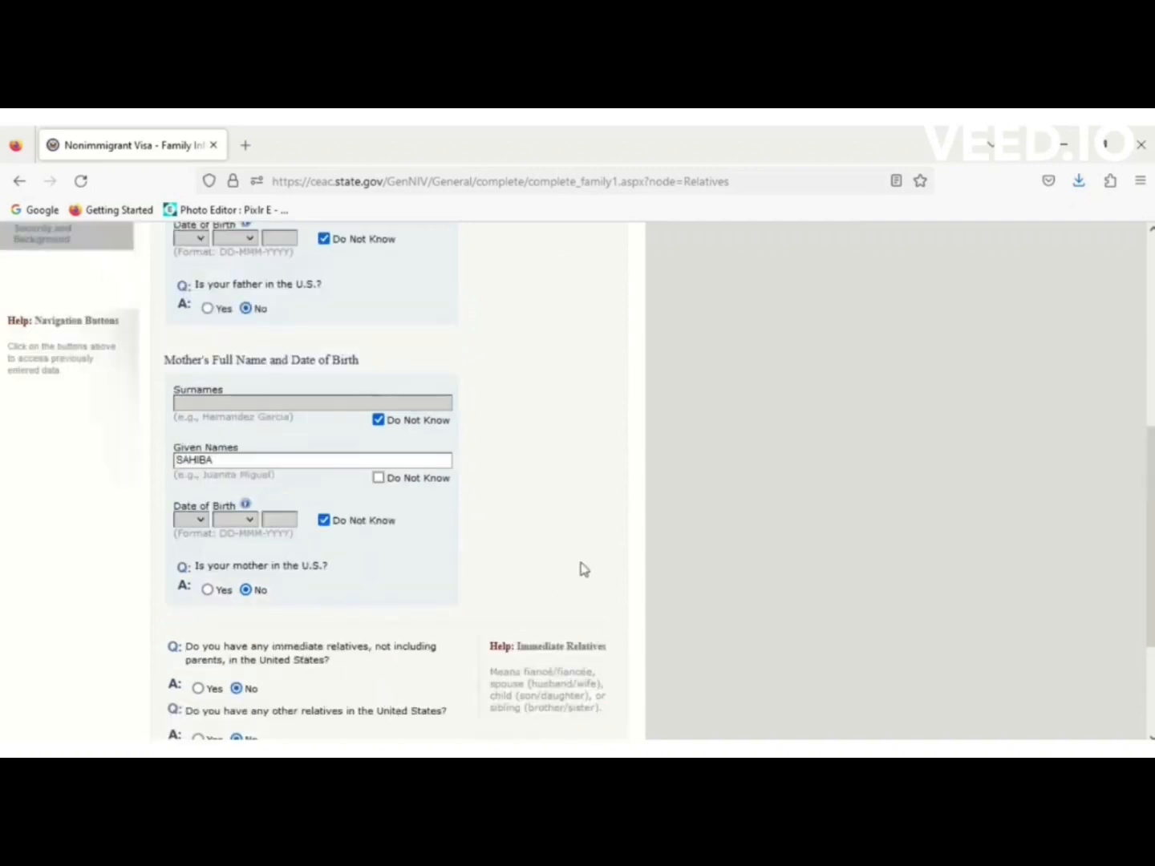
left_click_drag(1151, 452, 1152, 536)
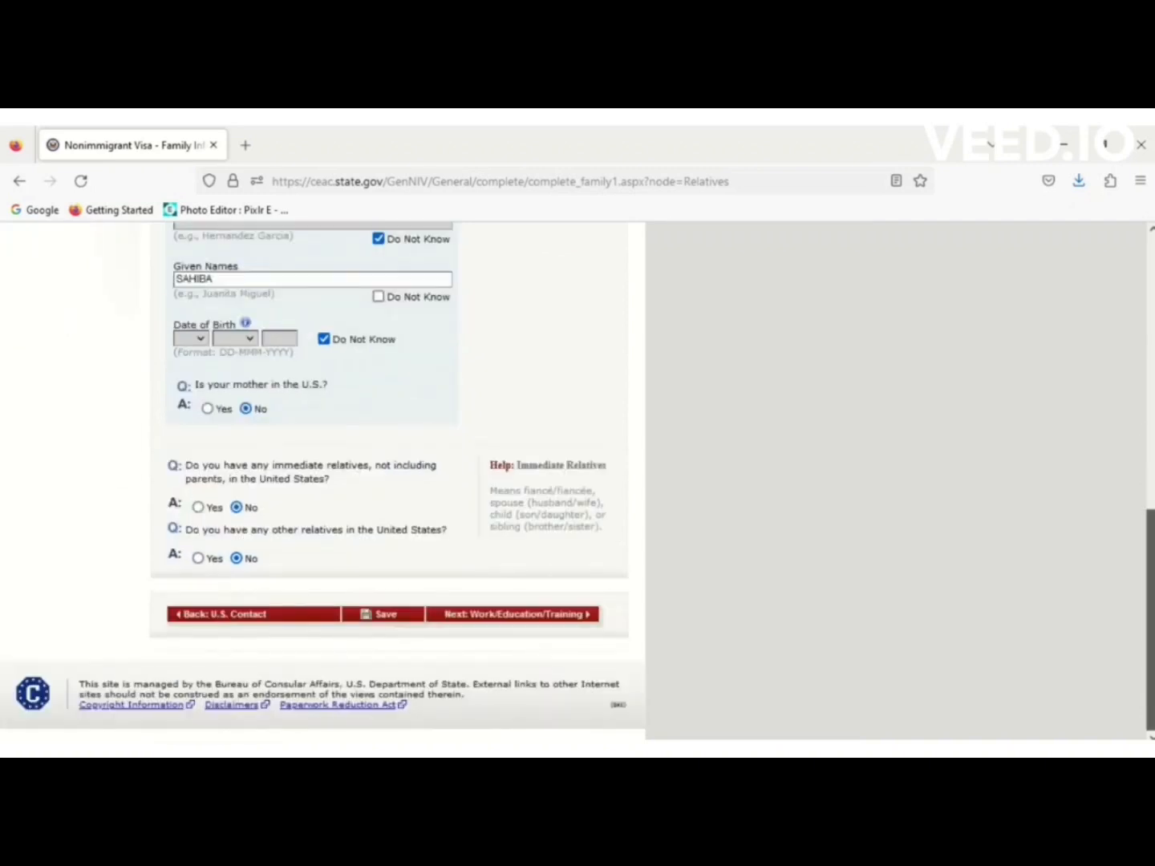
left_click(389, 623)
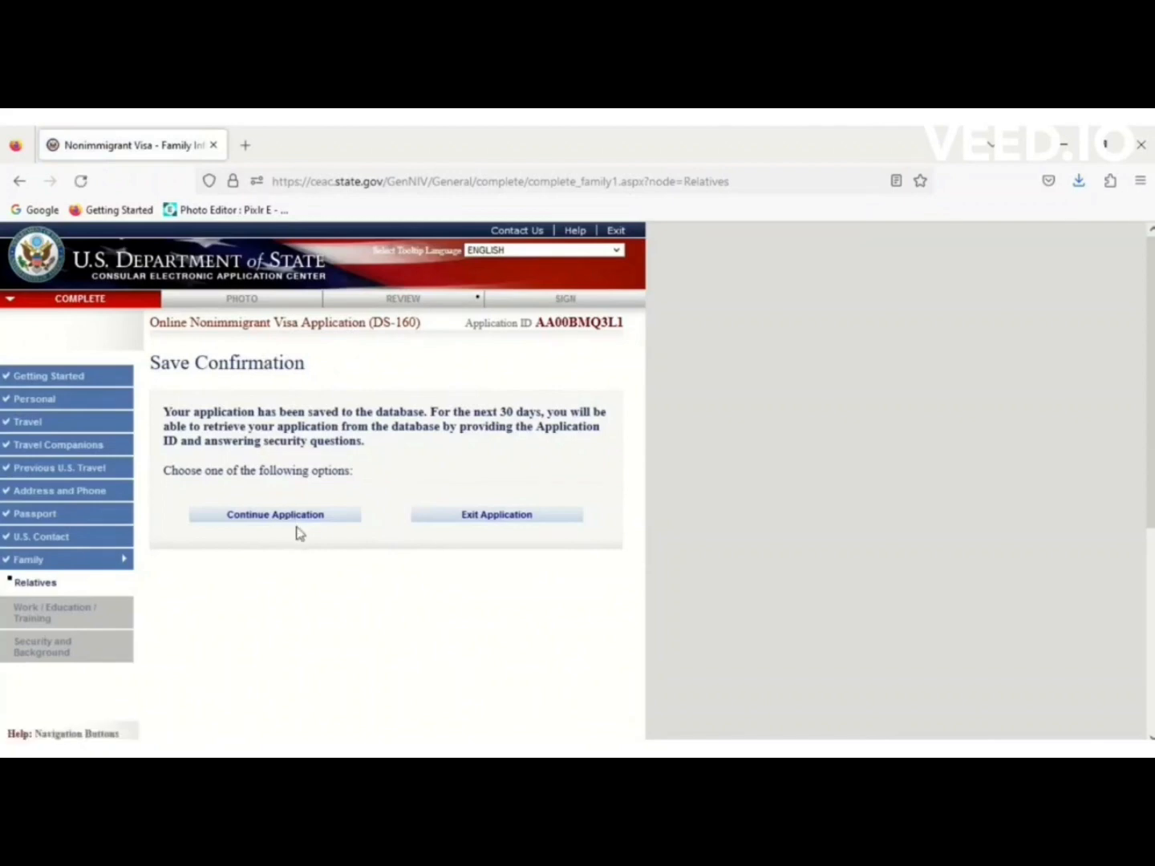
left_click(316, 518)
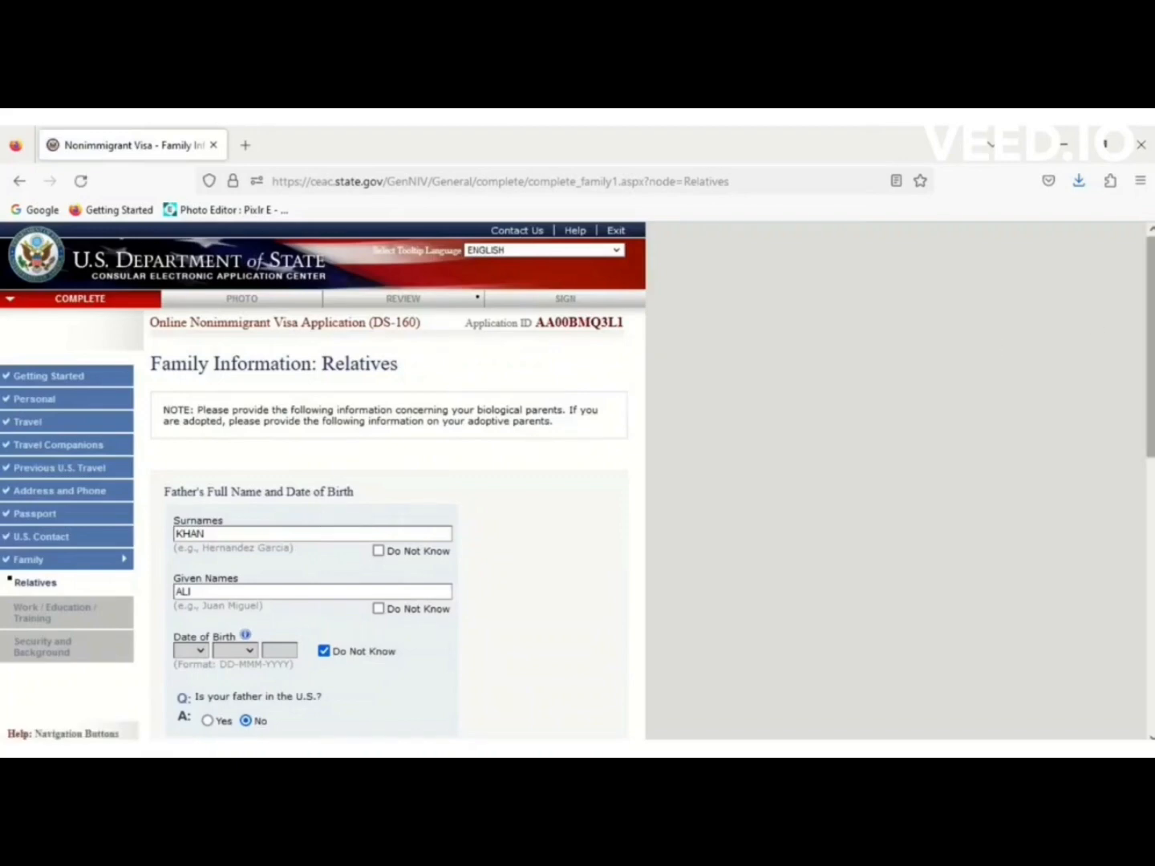
scroll(1149, 400, "down", 8)
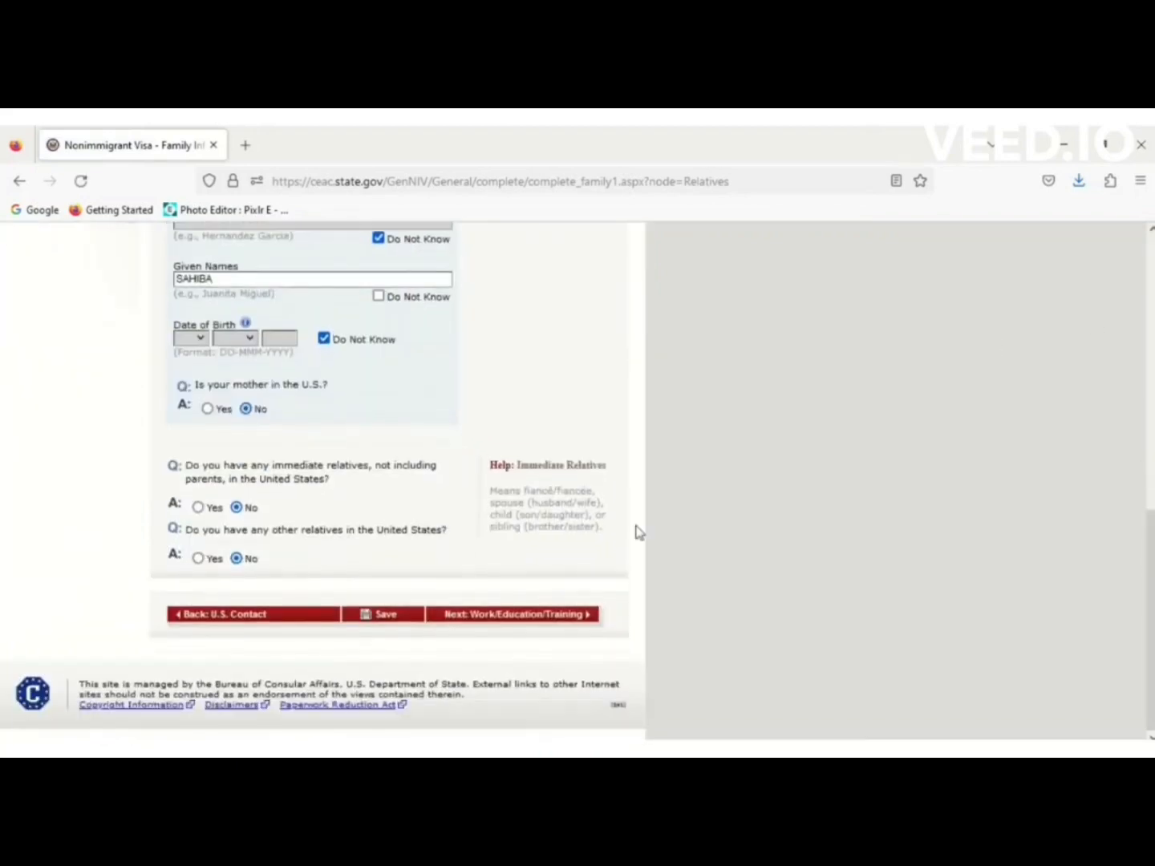
left_click(537, 625)
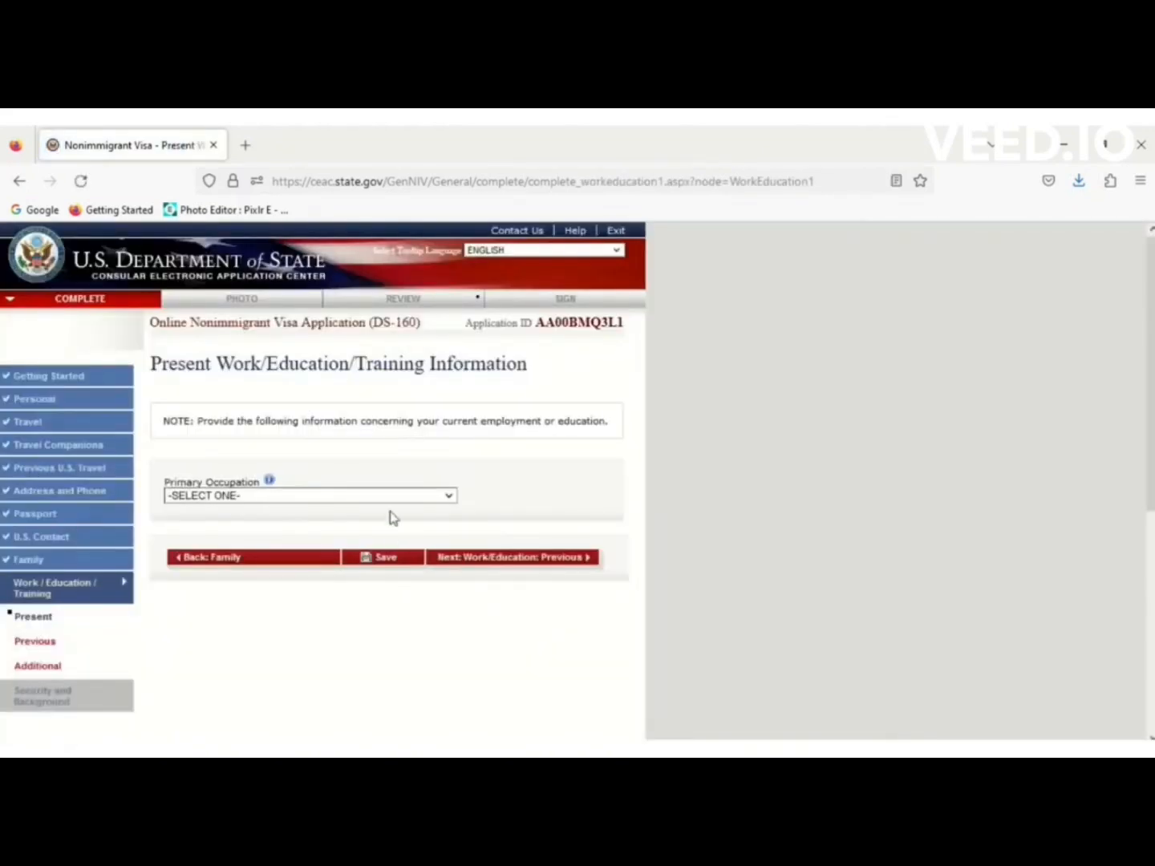
Choose OTHER as the primary occupation and specify it as SOFTWARE ENGINEER.
left_click(387, 497)
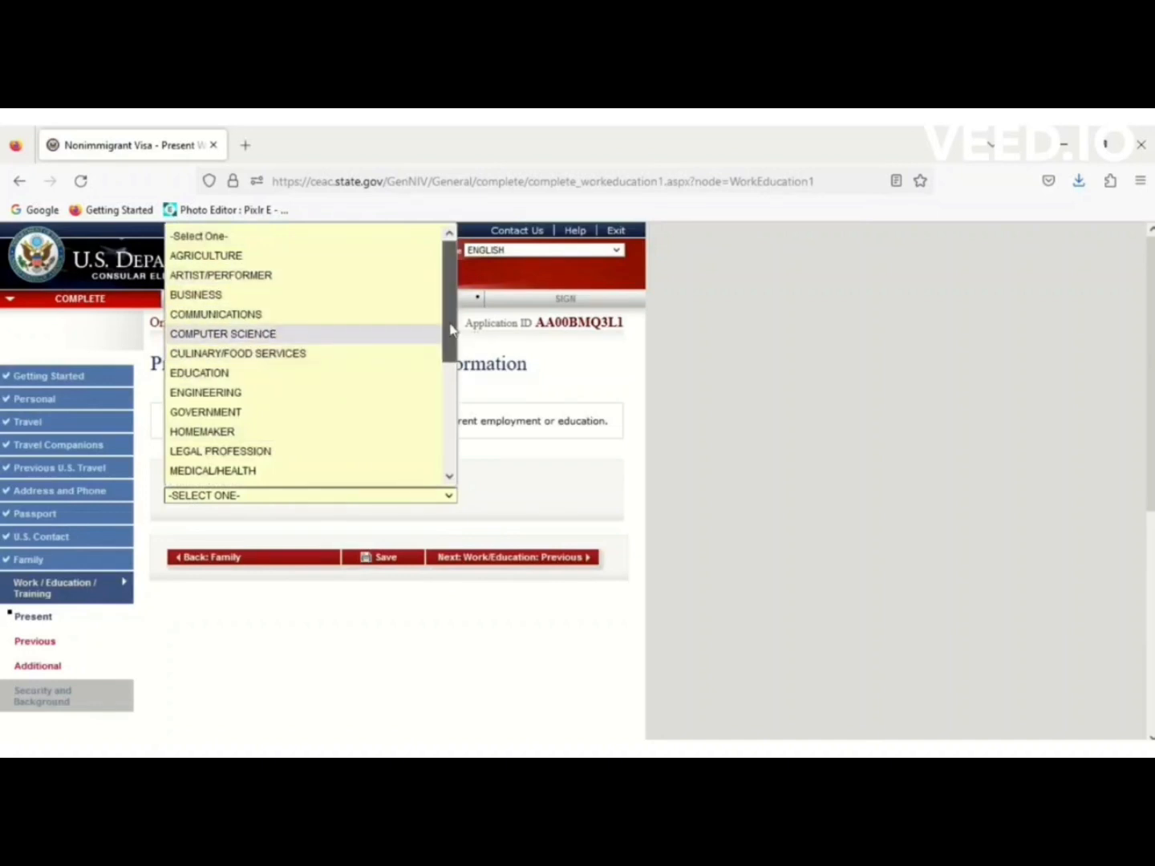
left_click_drag(451, 330, 449, 479)
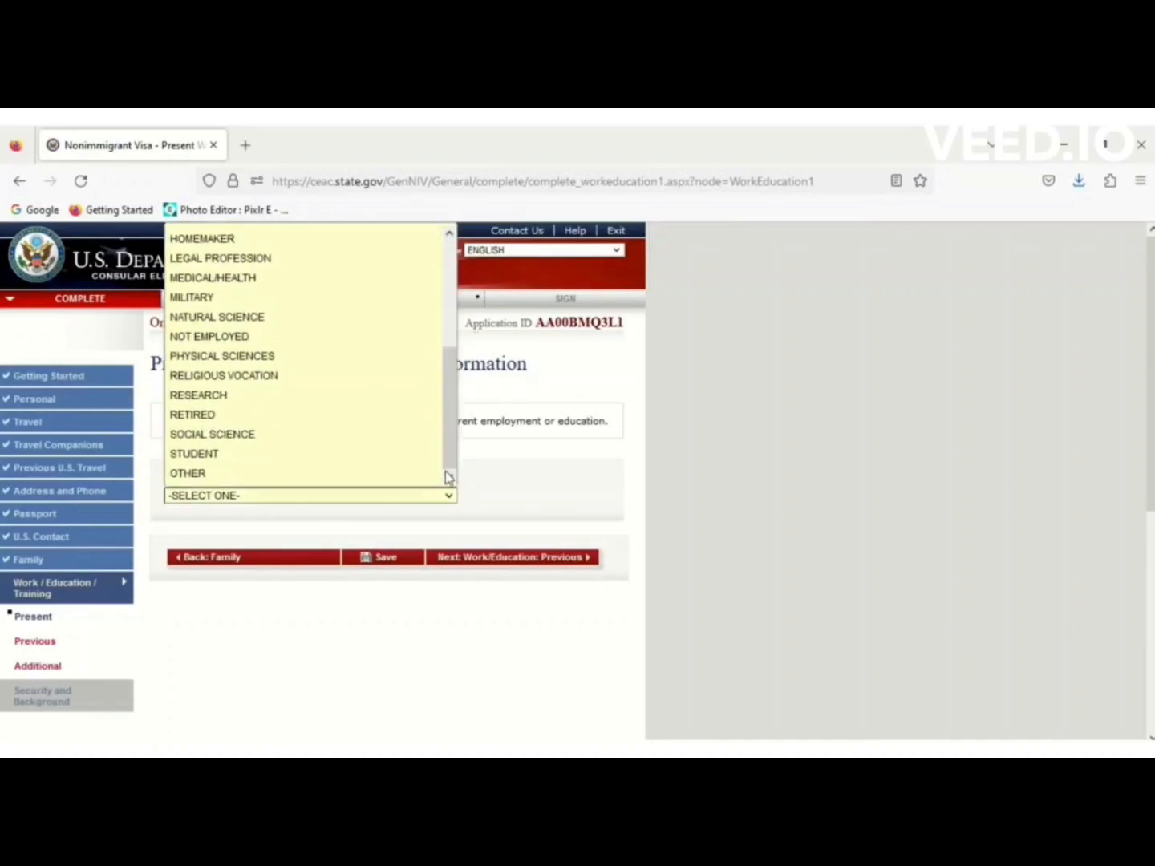
left_click(218, 474)
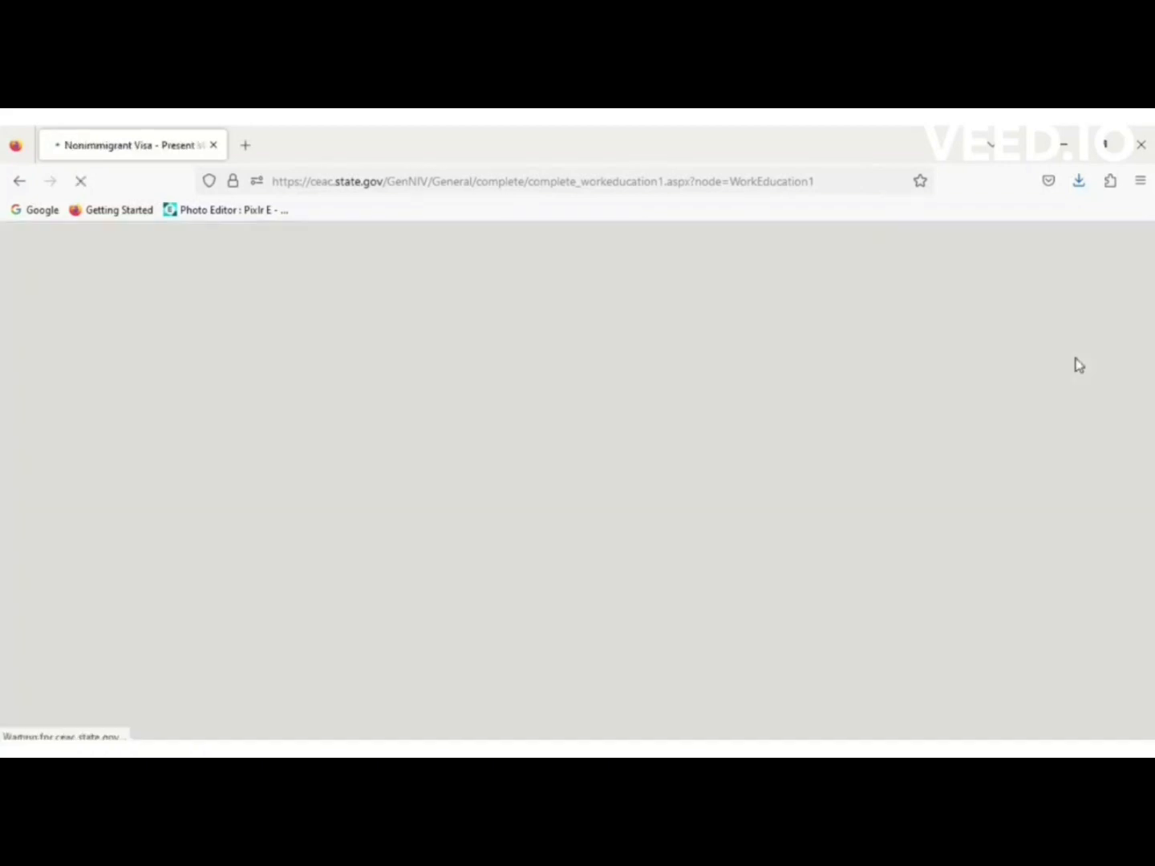
left_click(316, 594)
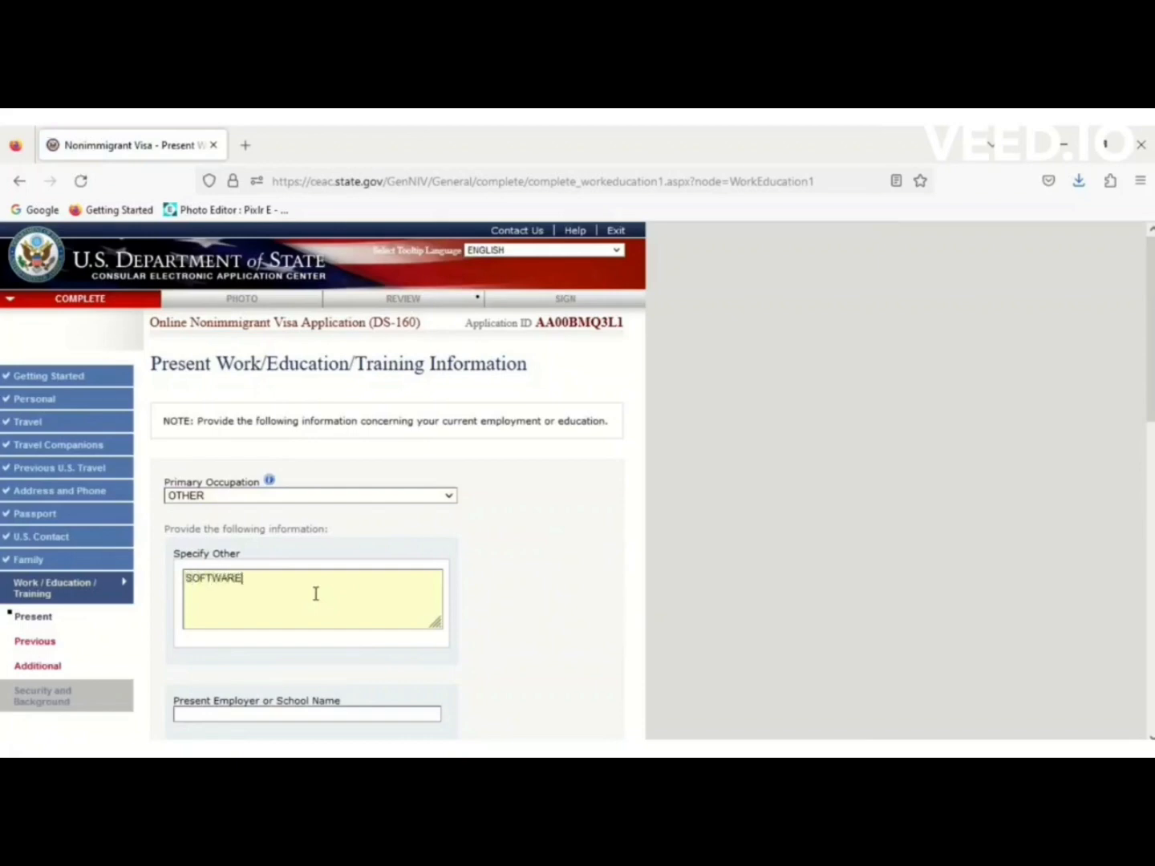
type("SOFTWARE ENGINEER")
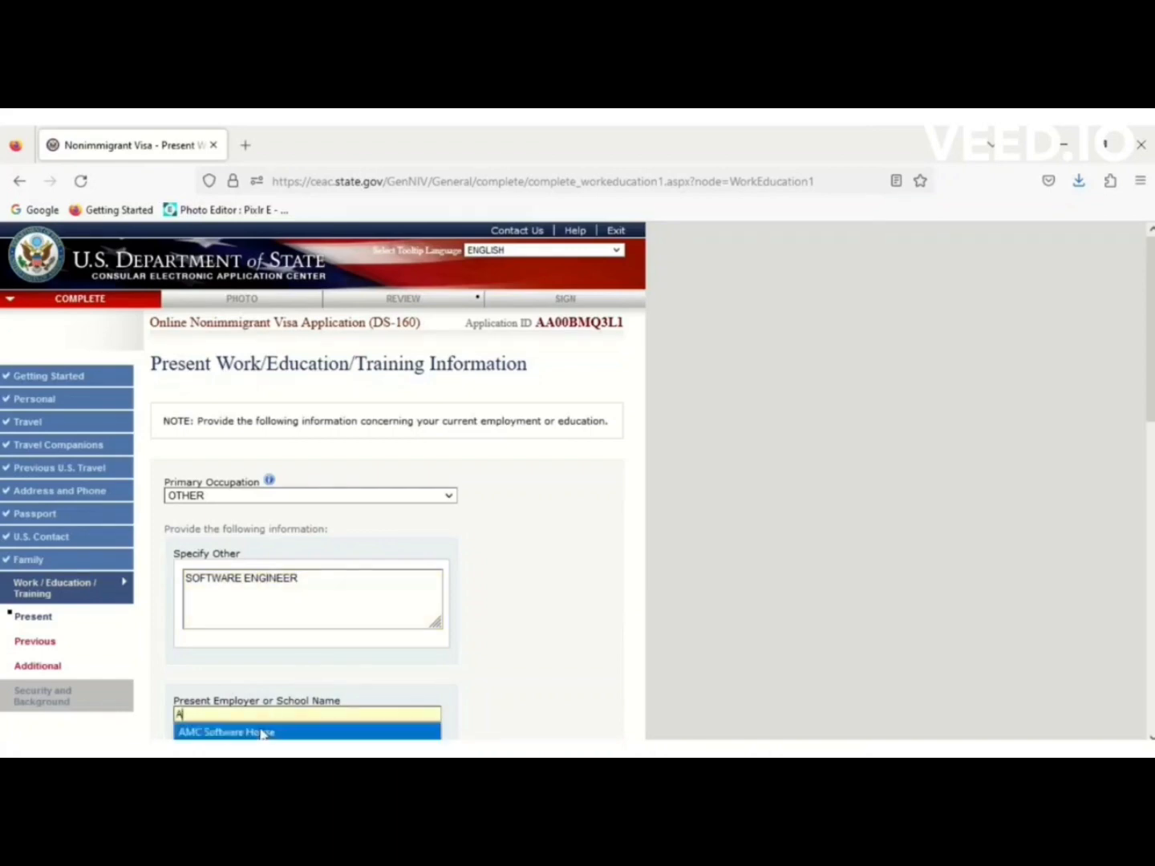
Fill in employer name AMC SOFTWARE HOUSE and its street address from suggestions.
left_click(267, 731)
left_click_drag(1149, 411, 1148, 536)
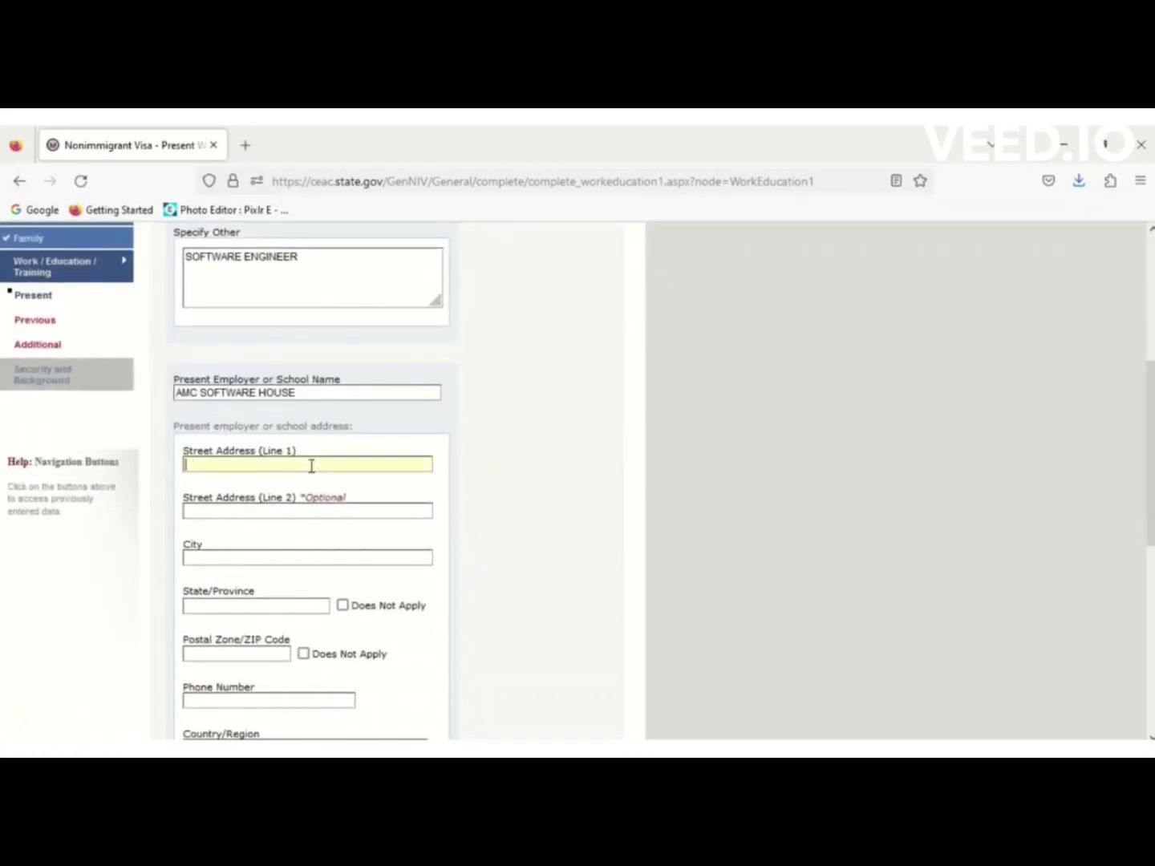
type("SECTOR")
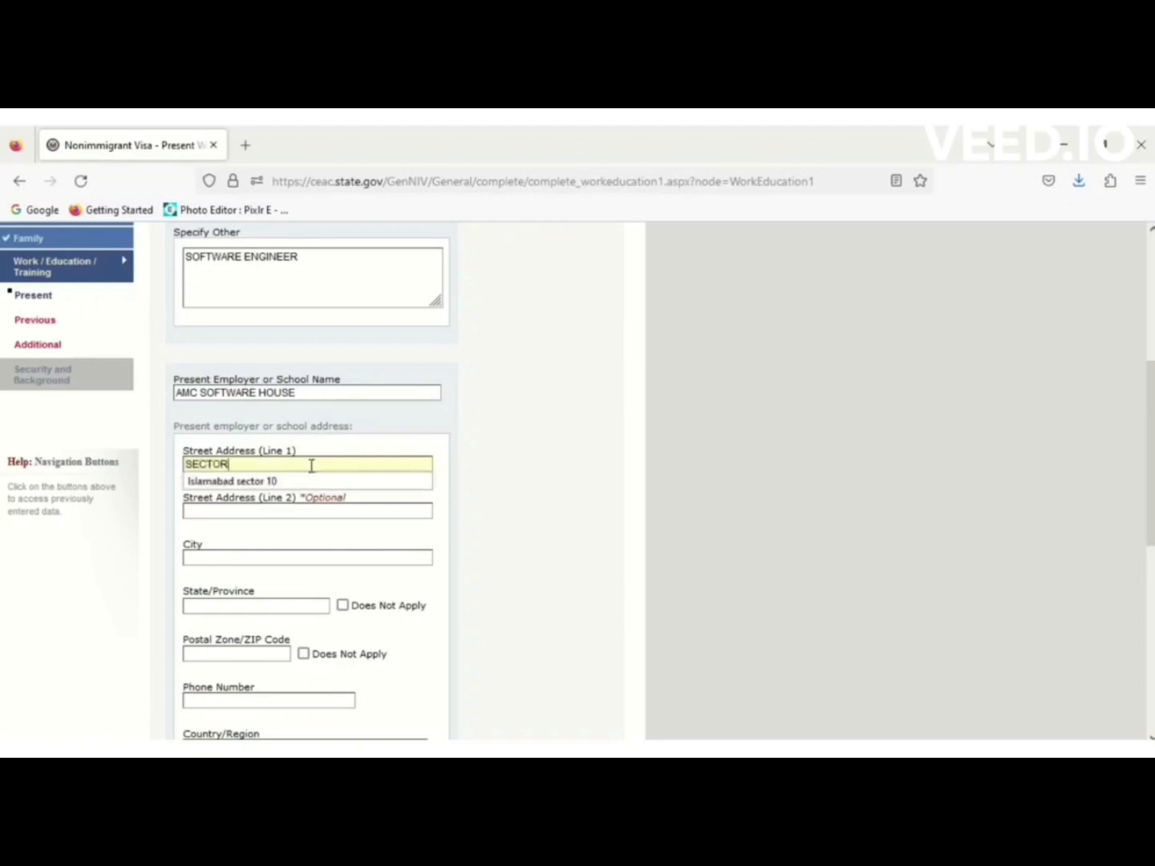
left_click(237, 481)
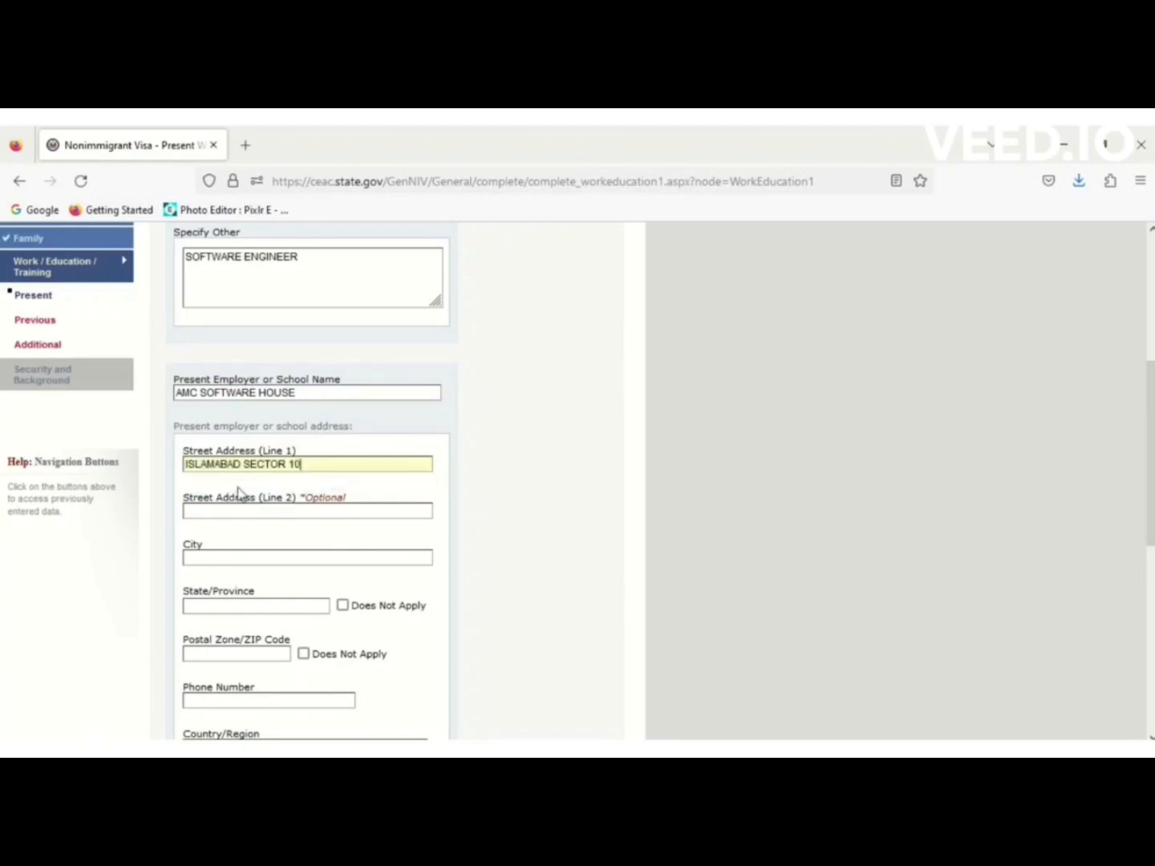
Set employer city to Islamabad, mark state and postal code Does Not Apply, and fill the work phone.
left_click(219, 559)
type("IS")
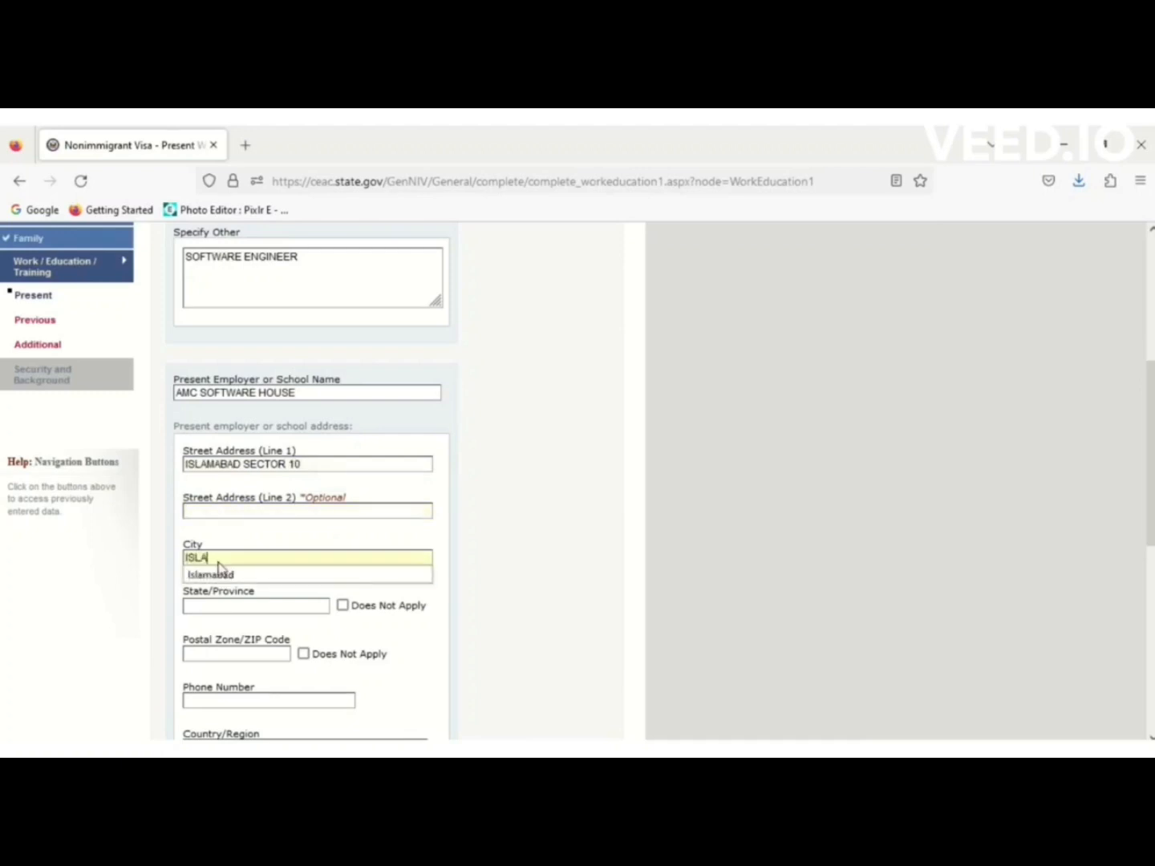
type("LA")
left_click(218, 571)
left_click(343, 605)
left_click(303, 654)
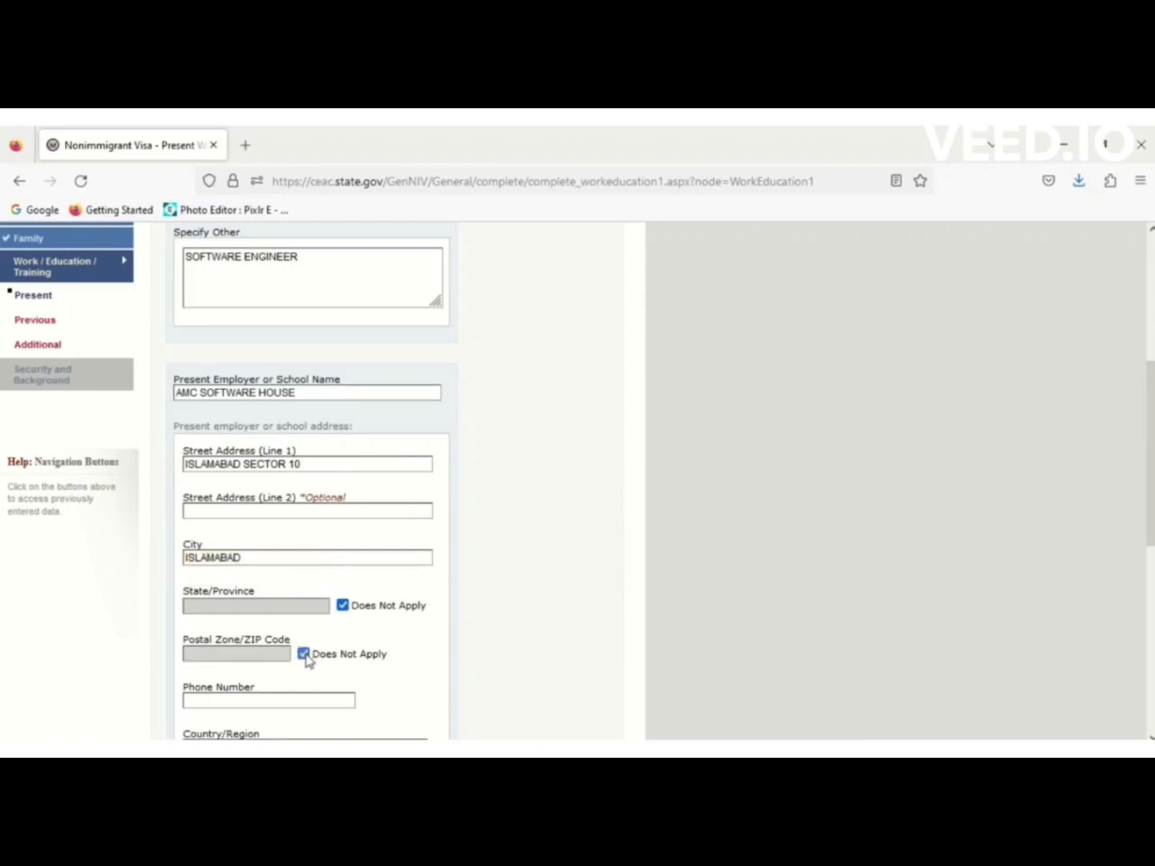
type("00")
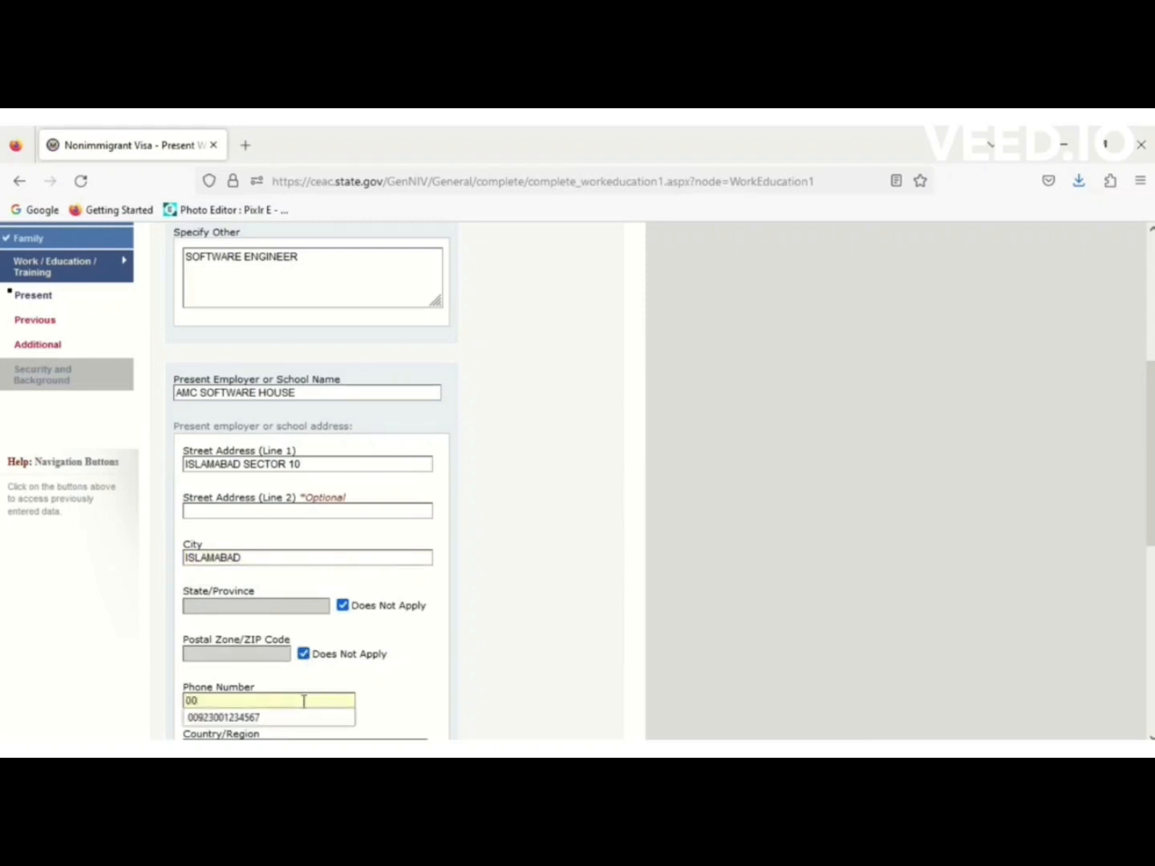
left_click(278, 719)
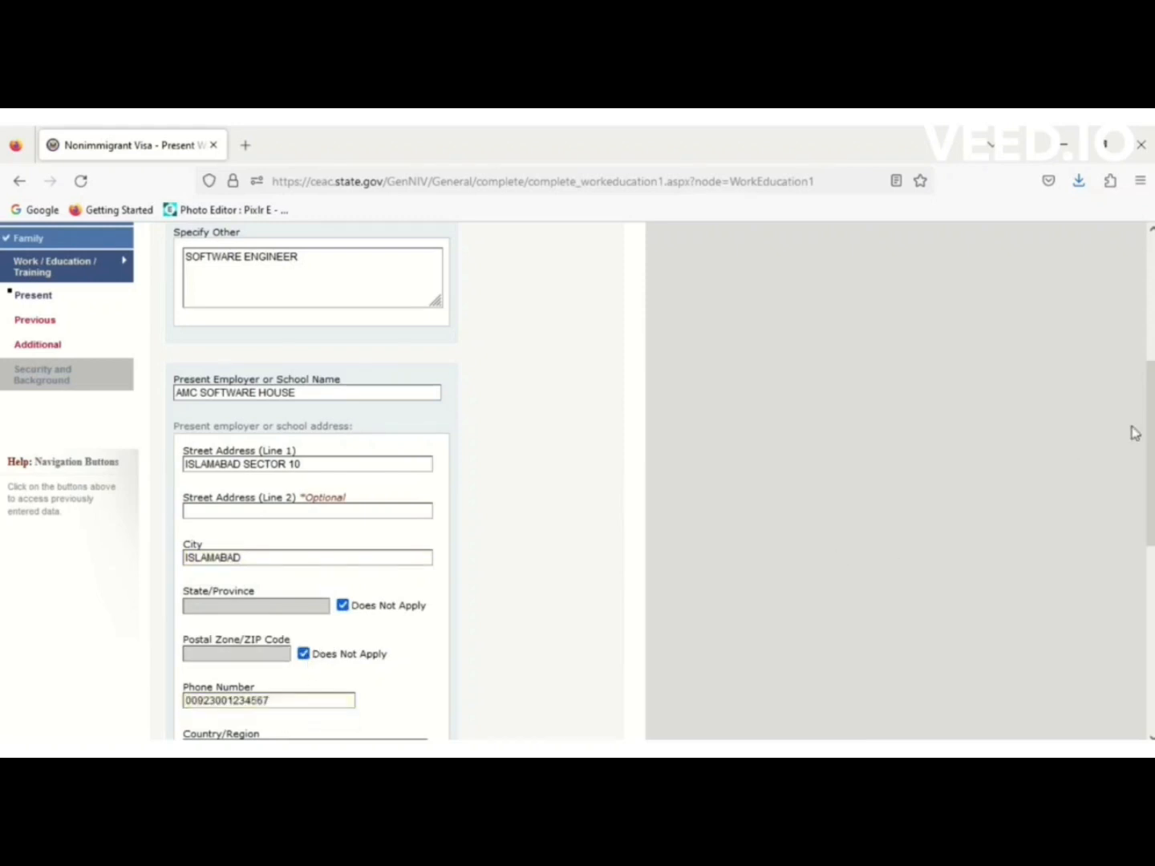
left_click_drag(1151, 417, 1152, 521)
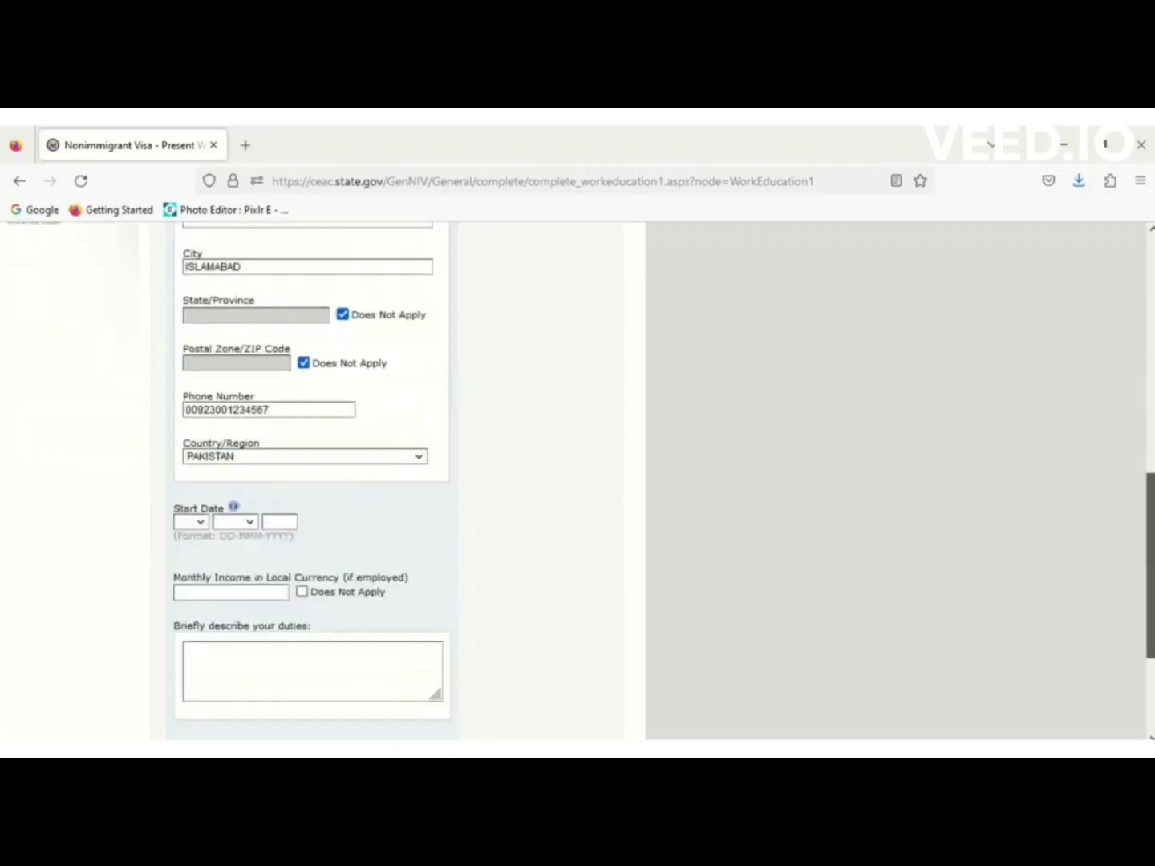
Set the job start date to 05 JUN 2015.
left_click(200, 523)
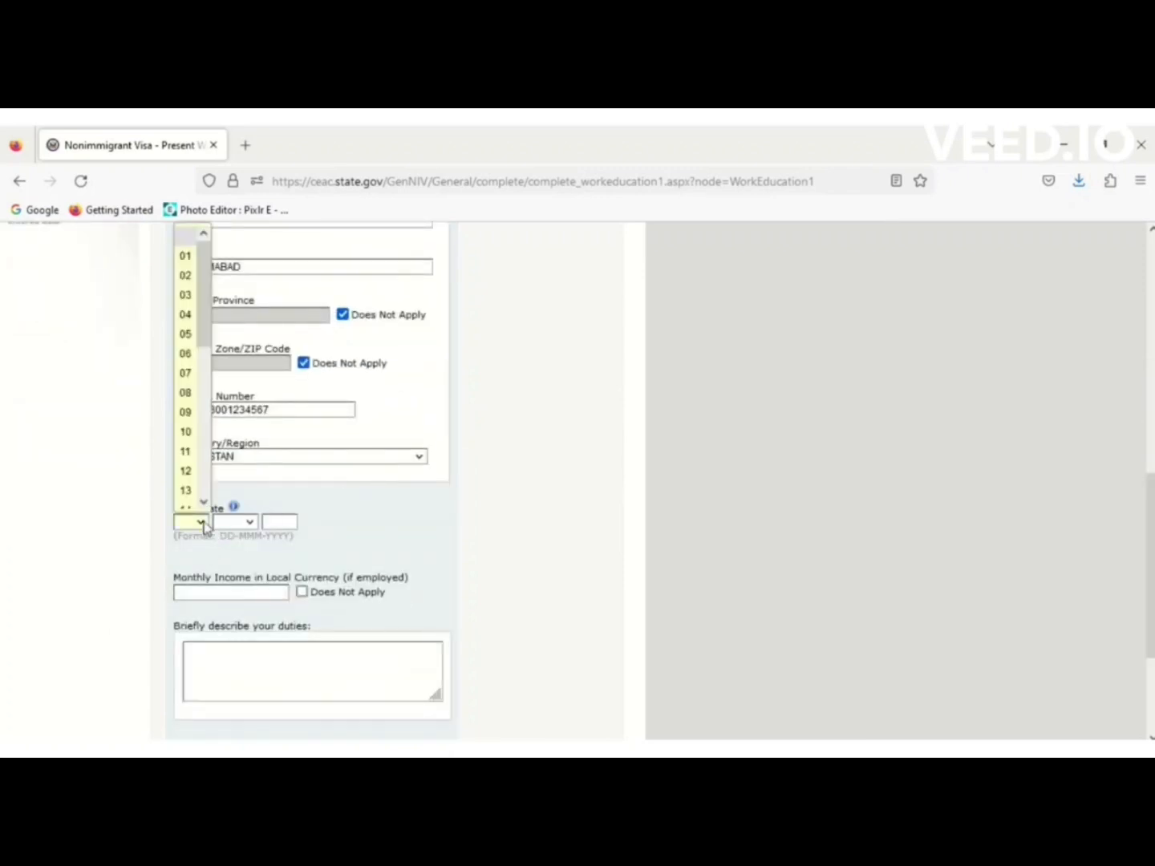
left_click(185, 333)
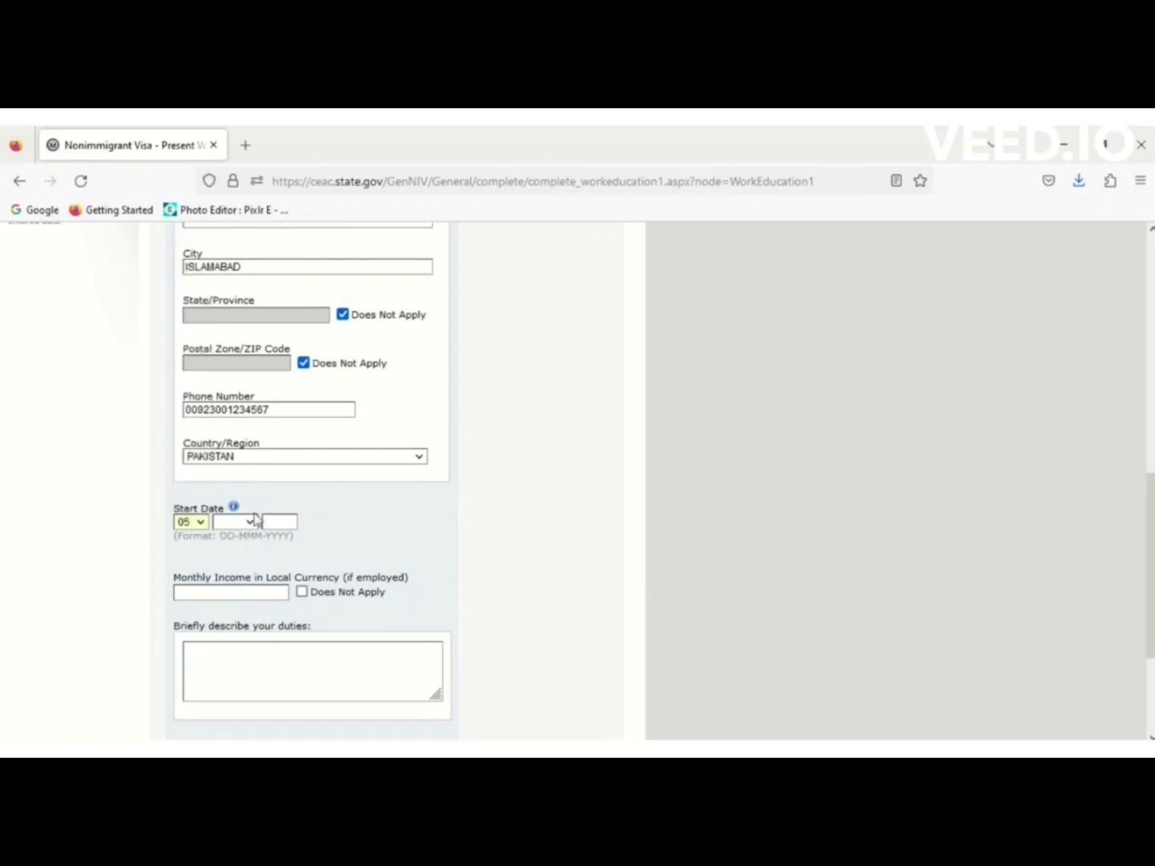
left_click(256, 528)
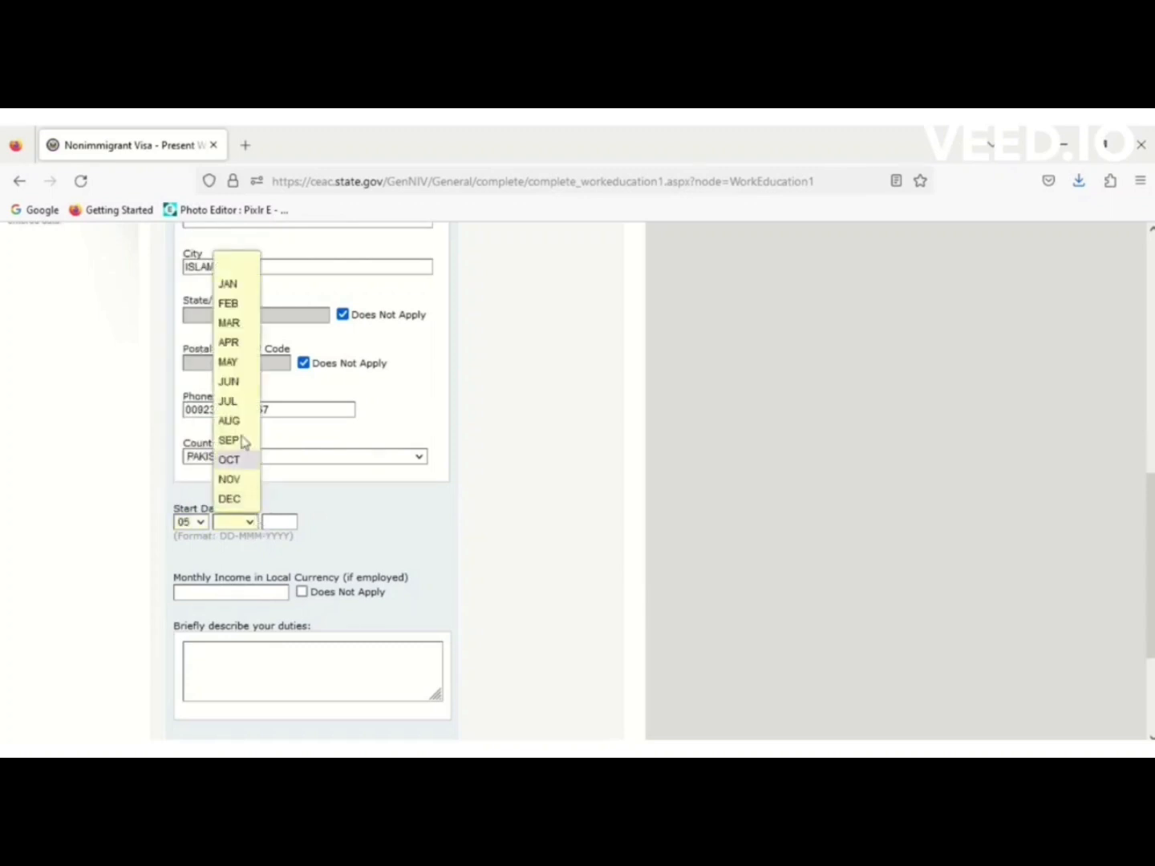
left_click(233, 382)
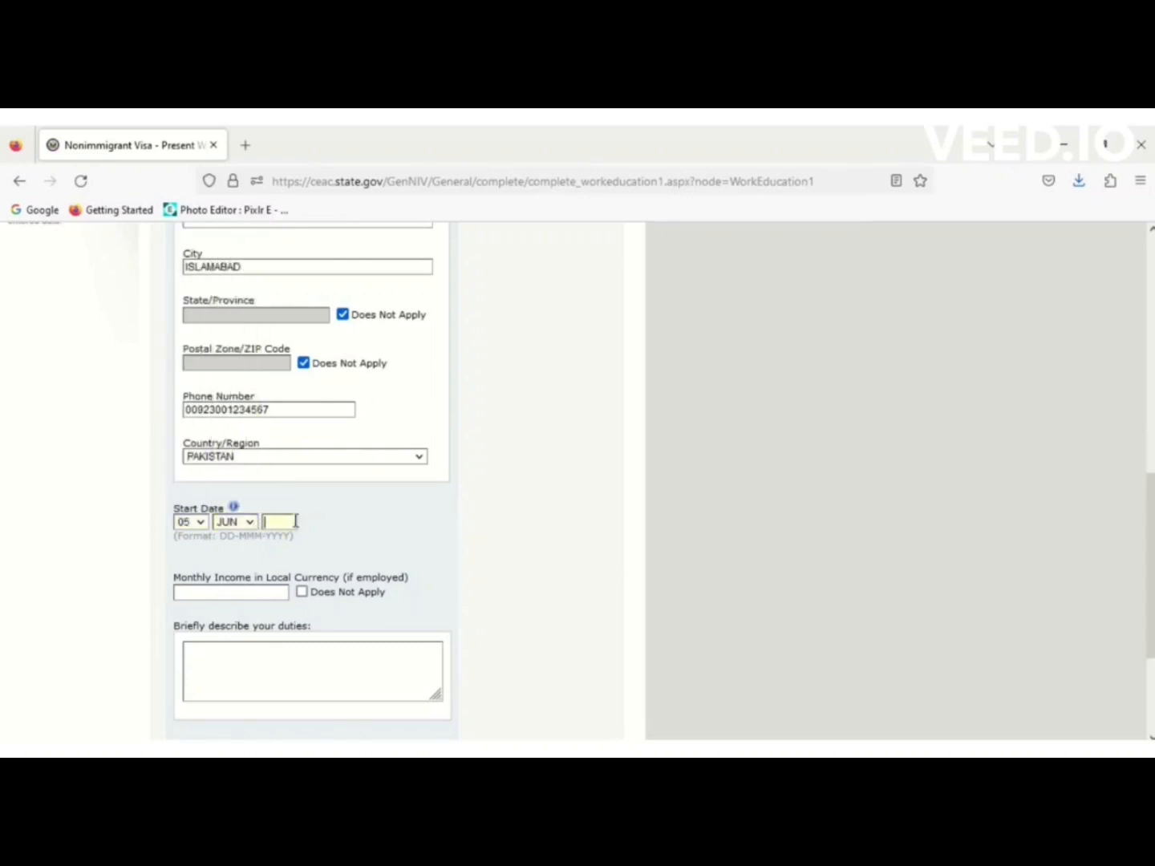
type("20")
type("15")
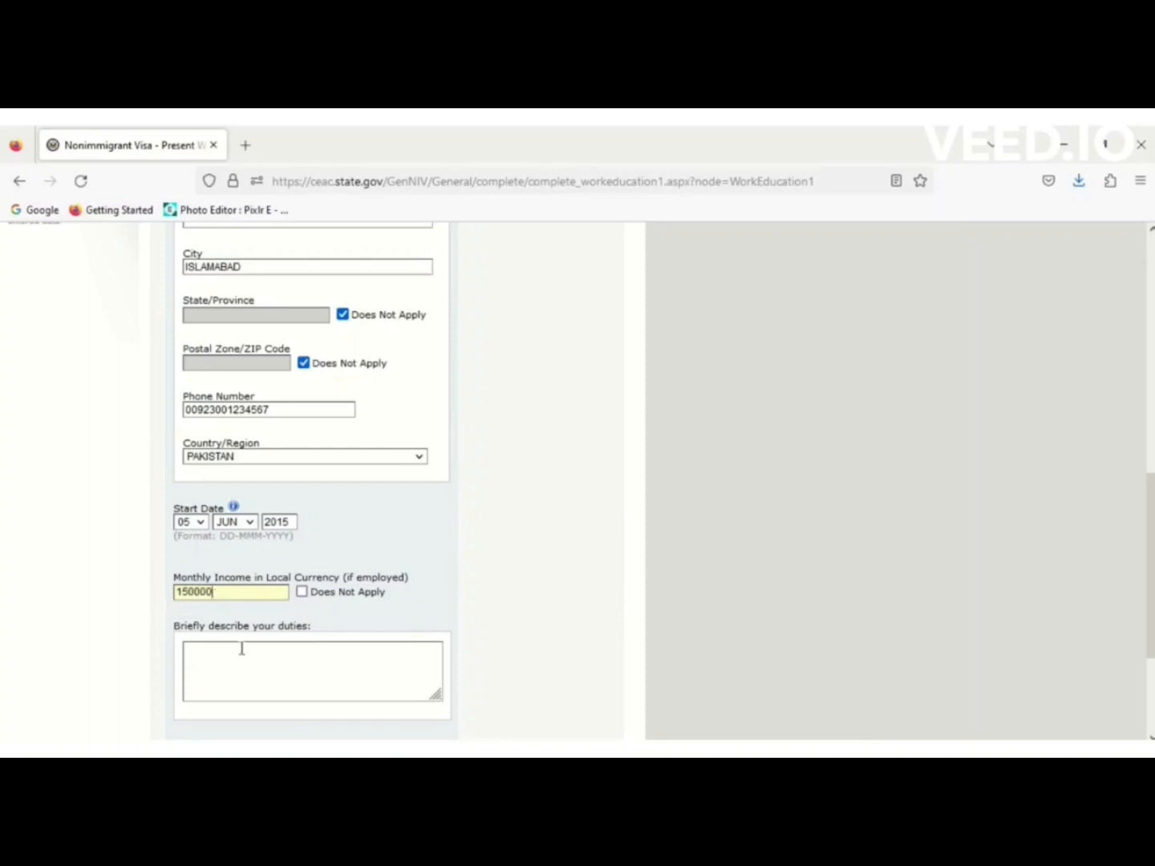
List duties as software development, software testing and gathering information, correcting the DEVVELOPMENT typo.
left_click(251, 681)
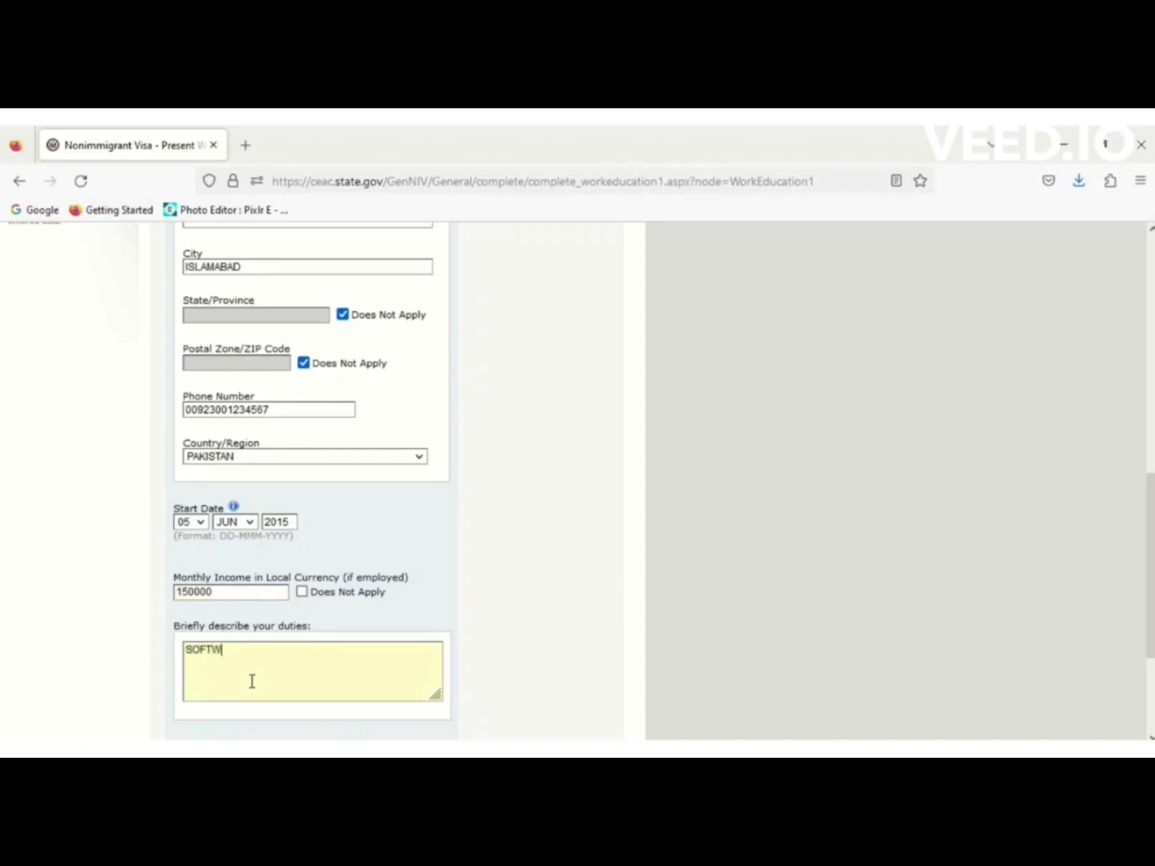
type("SOFTWARE DEVVELOPMENT ")
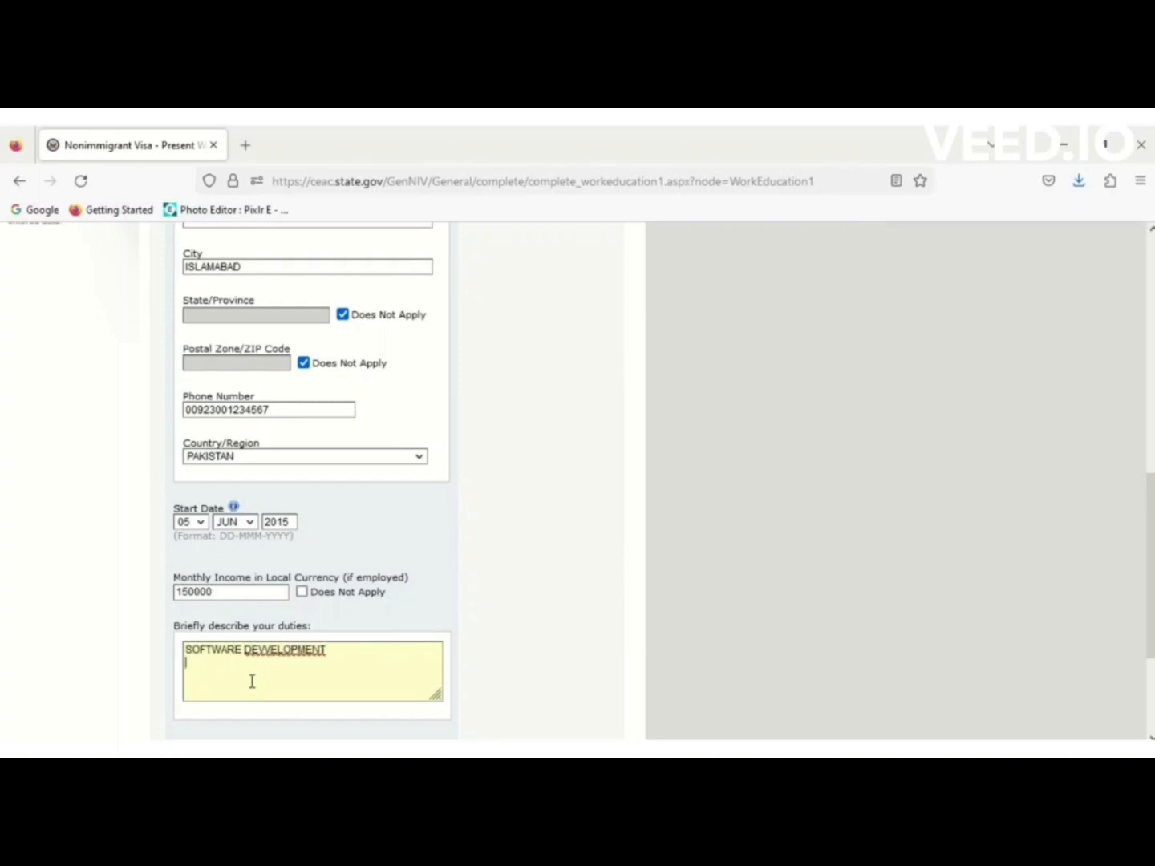
type("SOFTWARE T")
type("NG")
left_click(270, 647)
key("BackSpace")
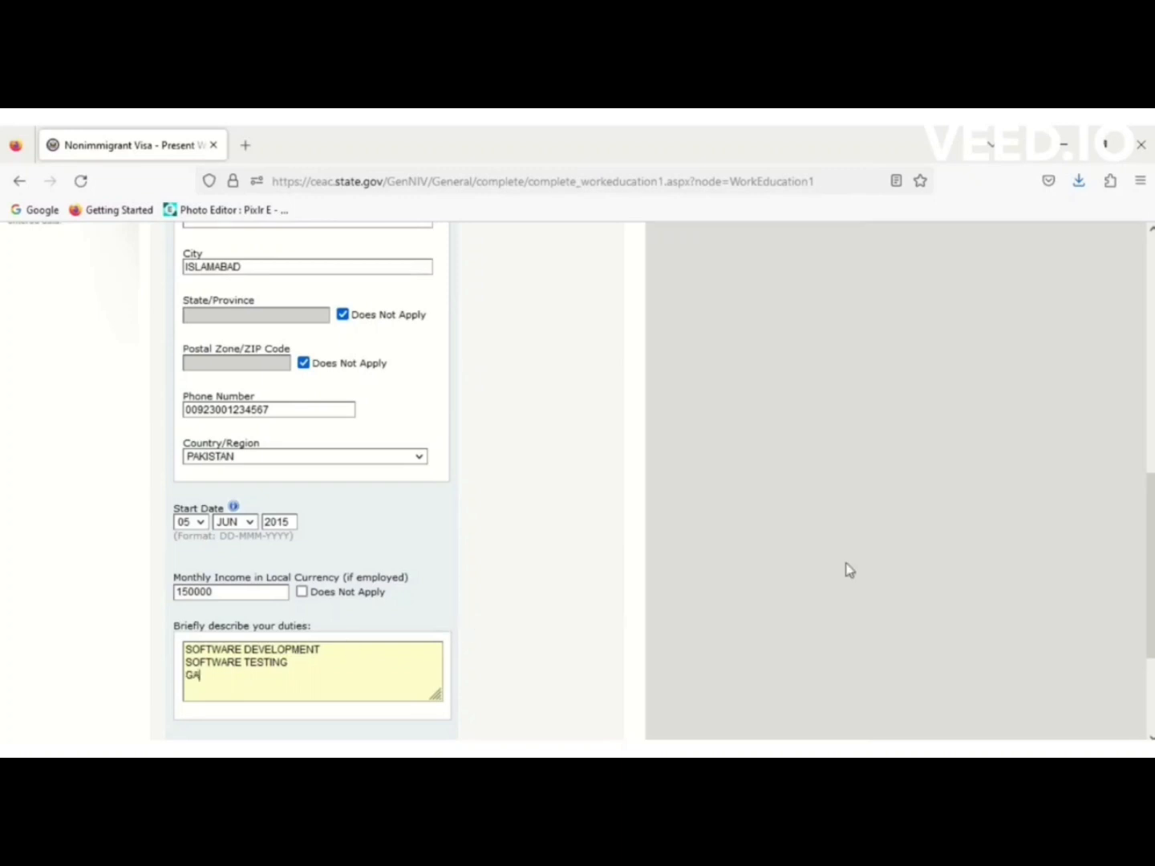
type("THERING INFORMATION")
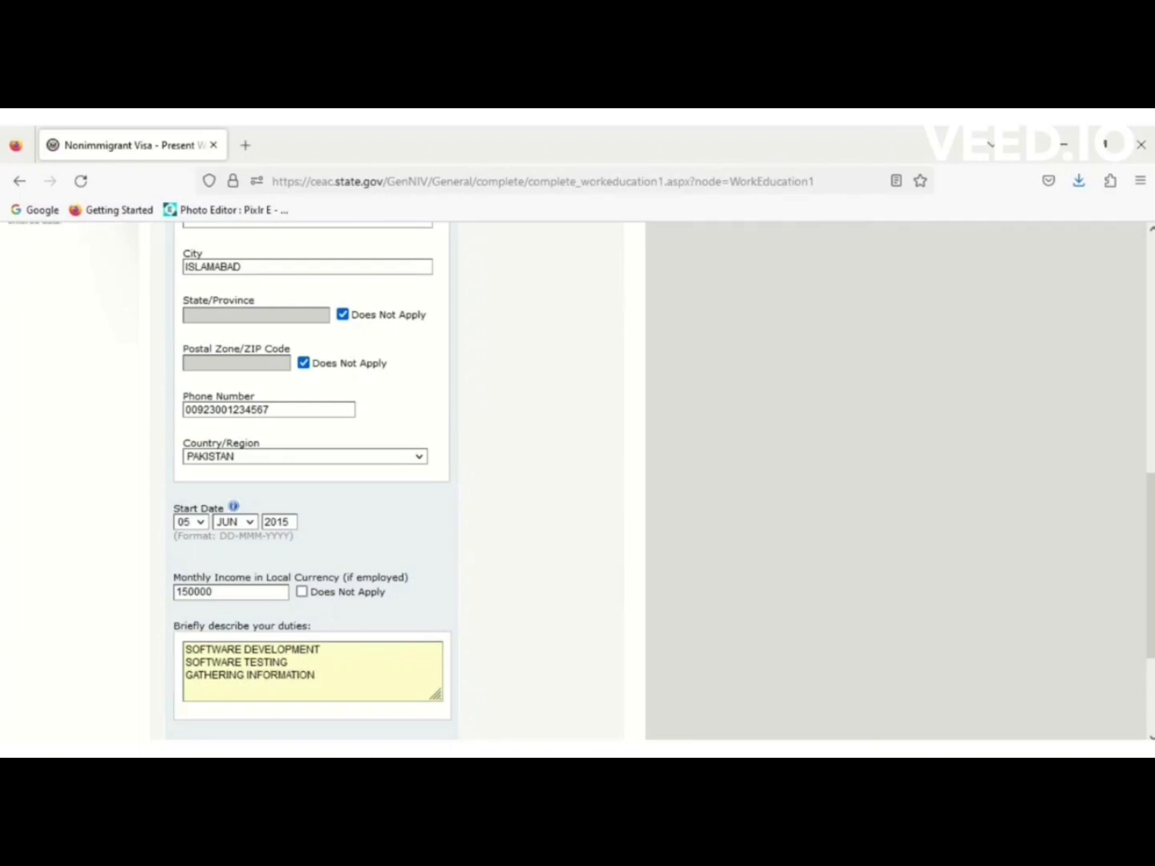
scroll(1152, 473, "down", 3)
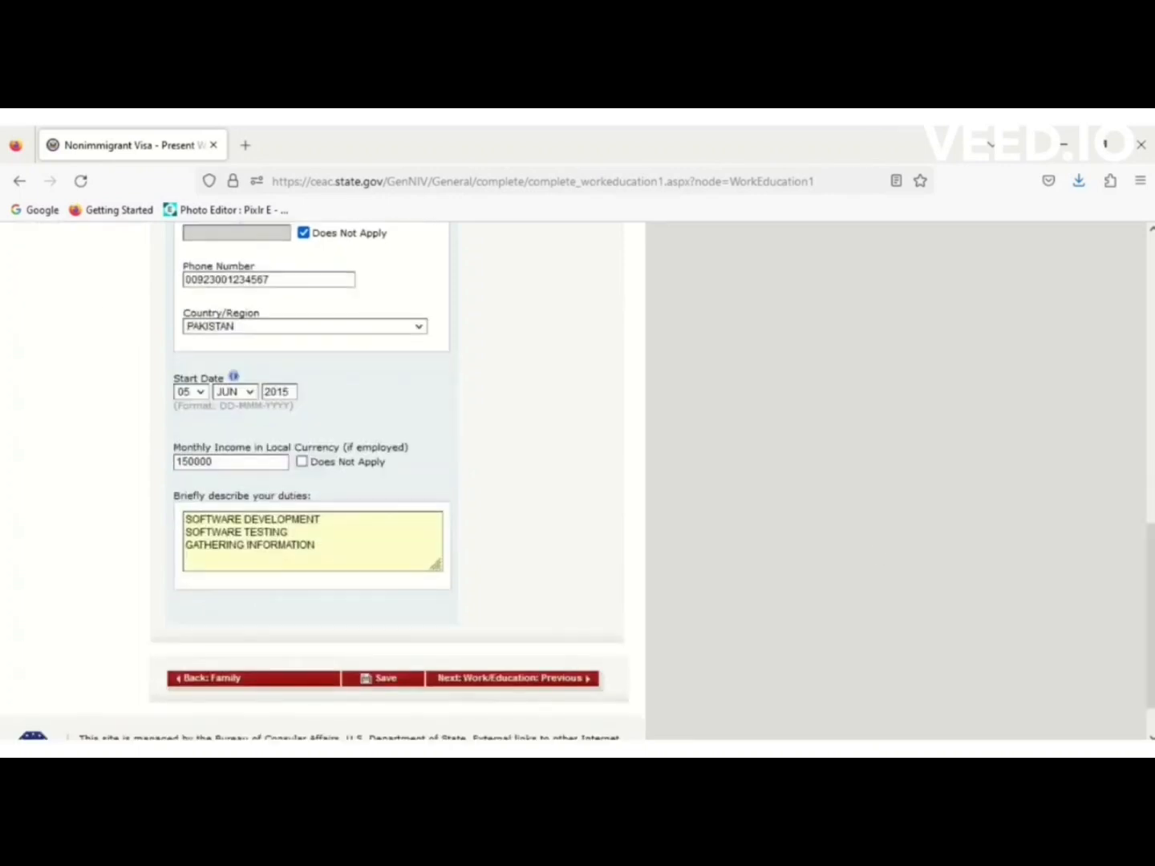
Save the Present Work/Education answers and go to Work/Education: Previous.
left_click(392, 680)
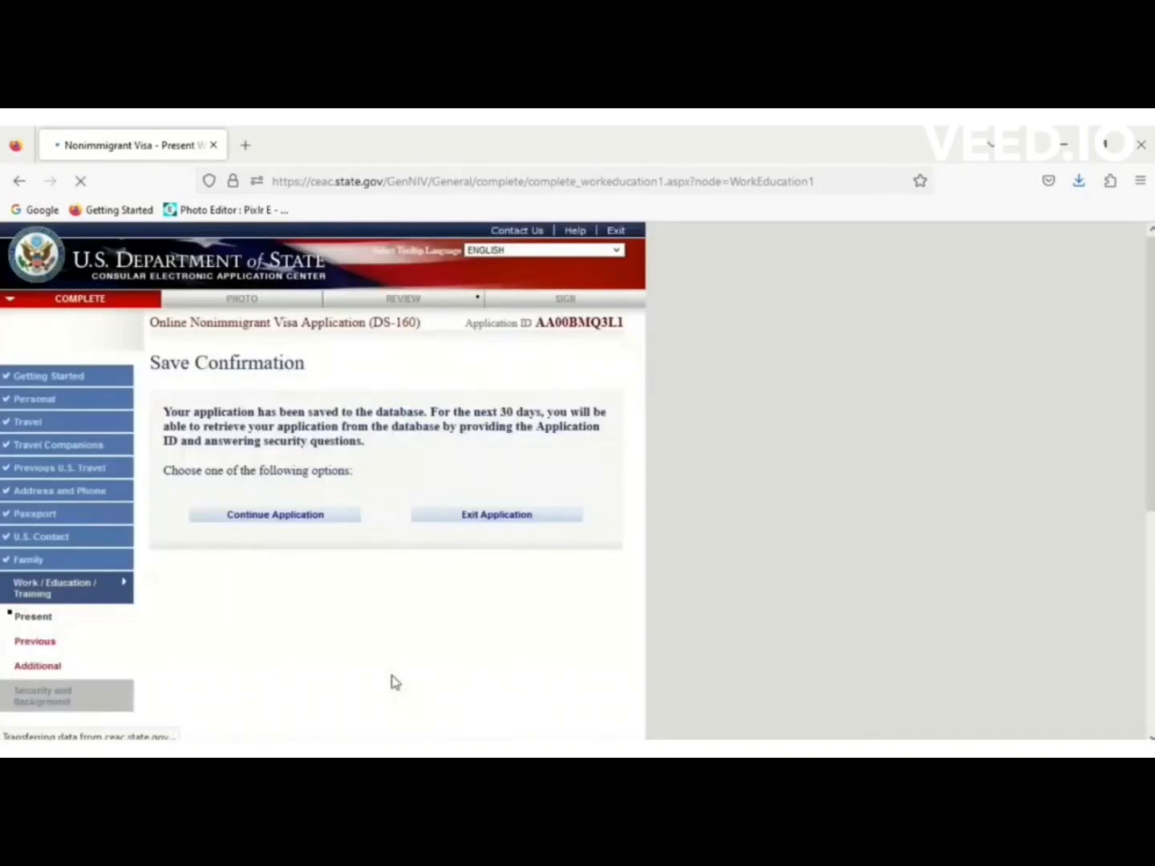
left_click(304, 516)
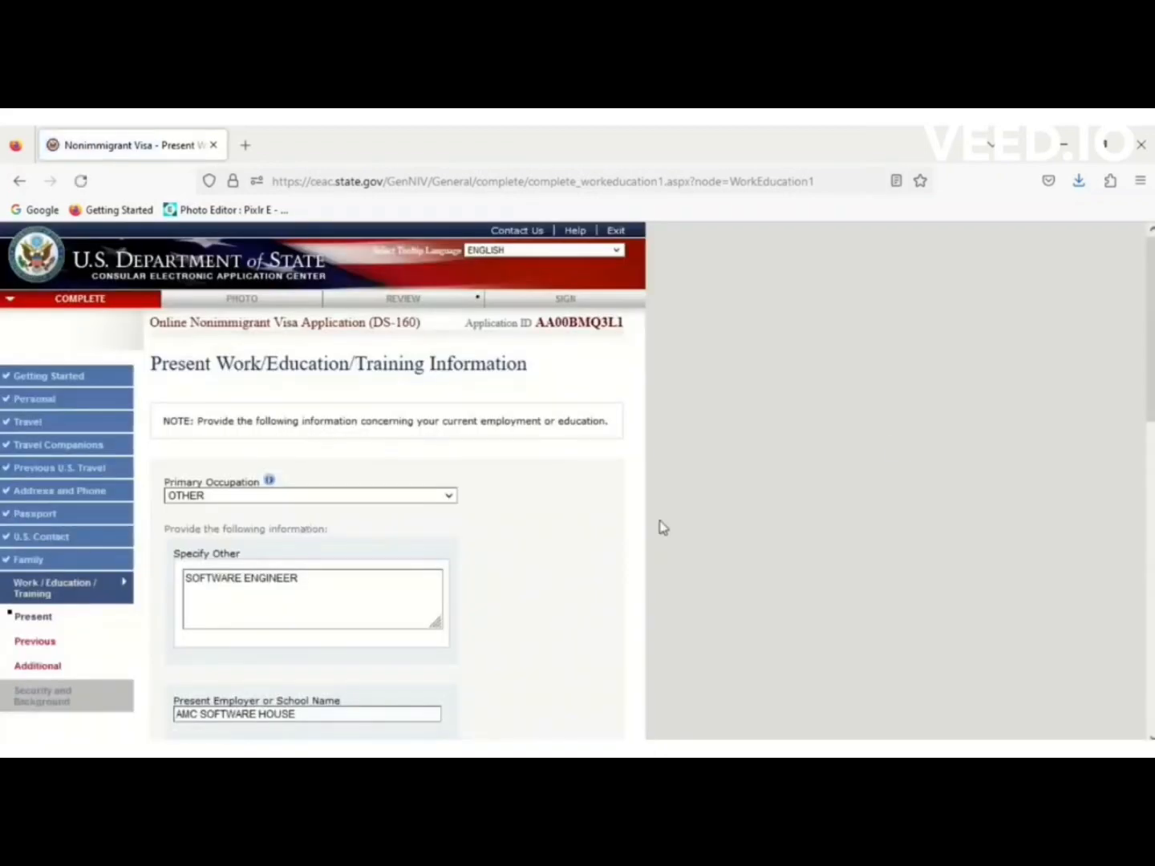
left_click_drag(1147, 393, 1149, 689)
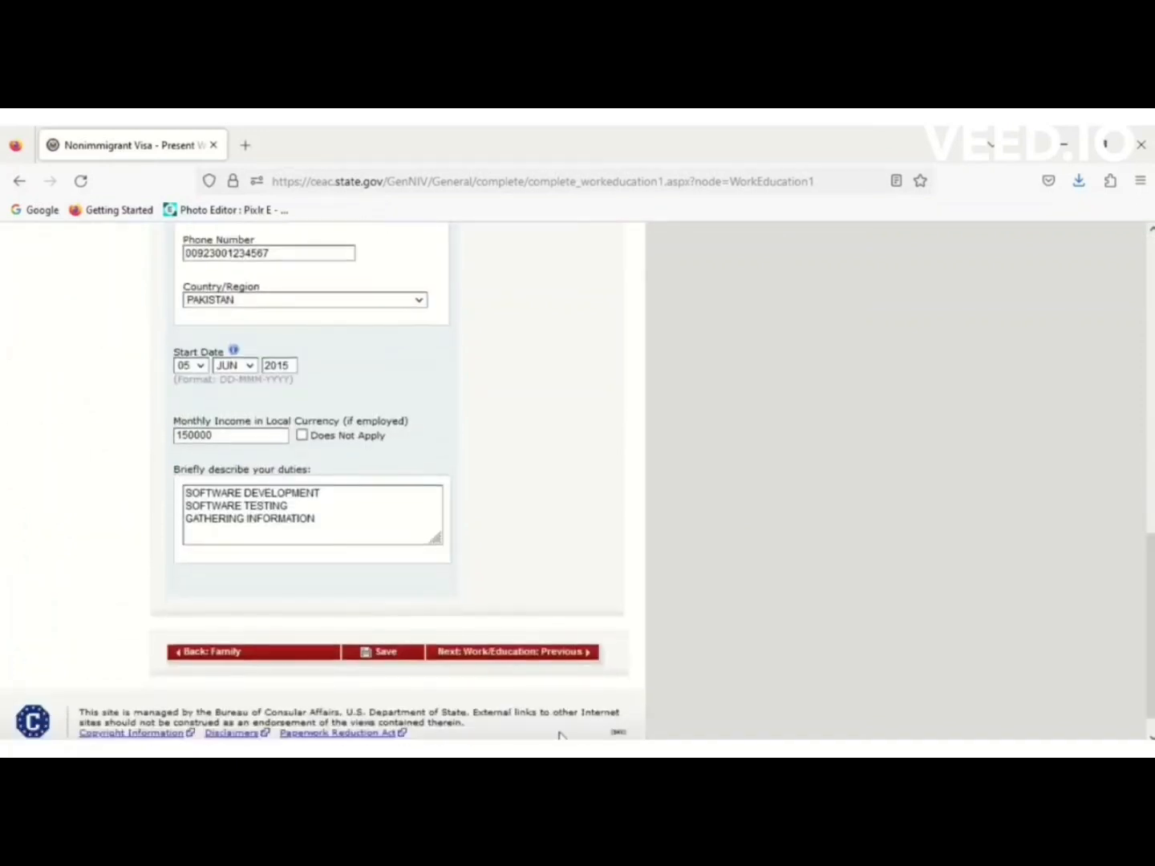
left_click(523, 656)
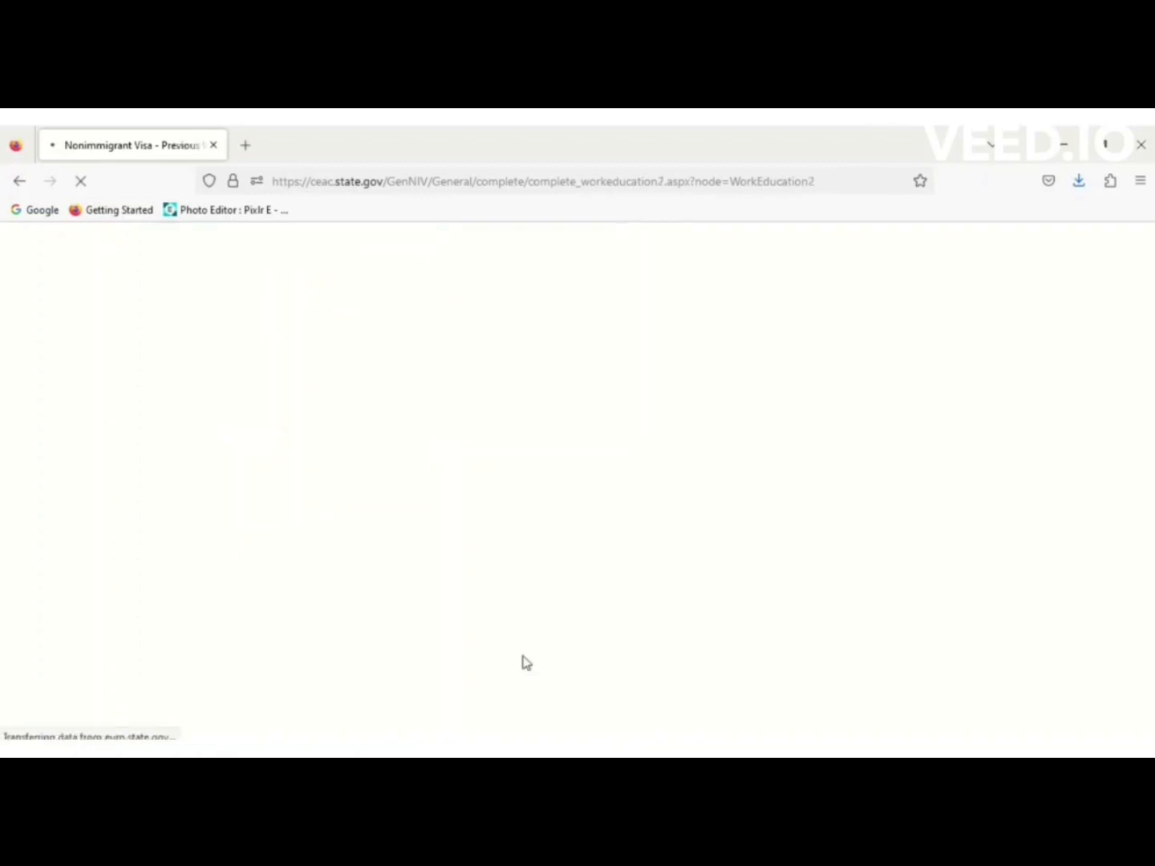
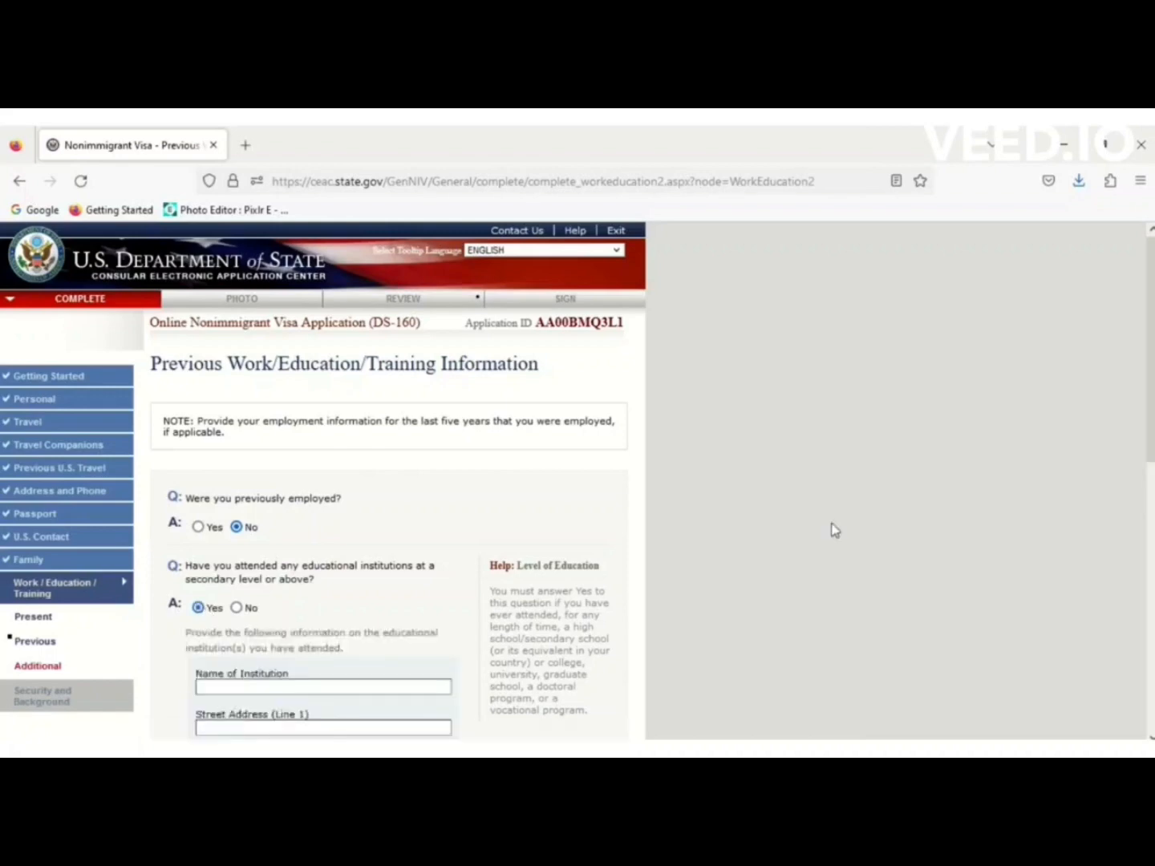
Enter Punjab University Lahore as the institution, in LAHORE, PUNJAB, with no postal code.
left_click_drag(1153, 457, 1153, 548)
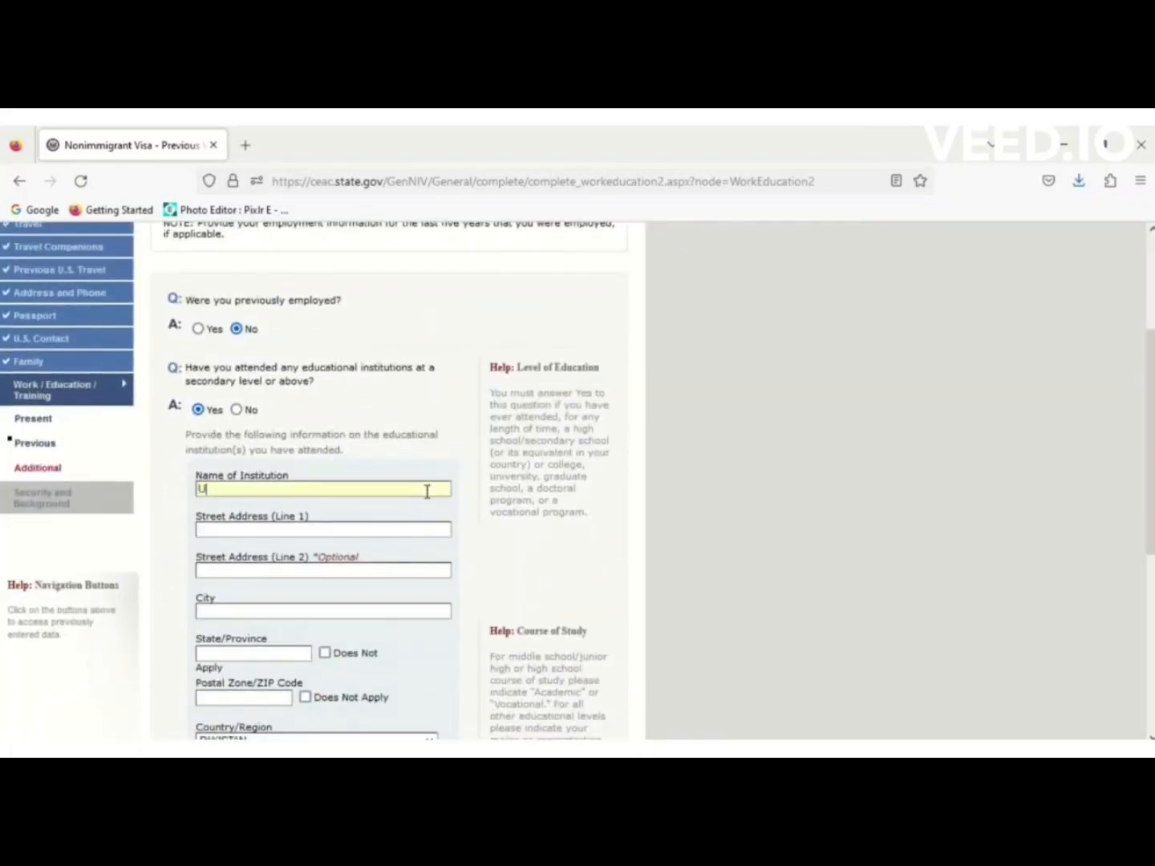
type("OU")
type("PUN")
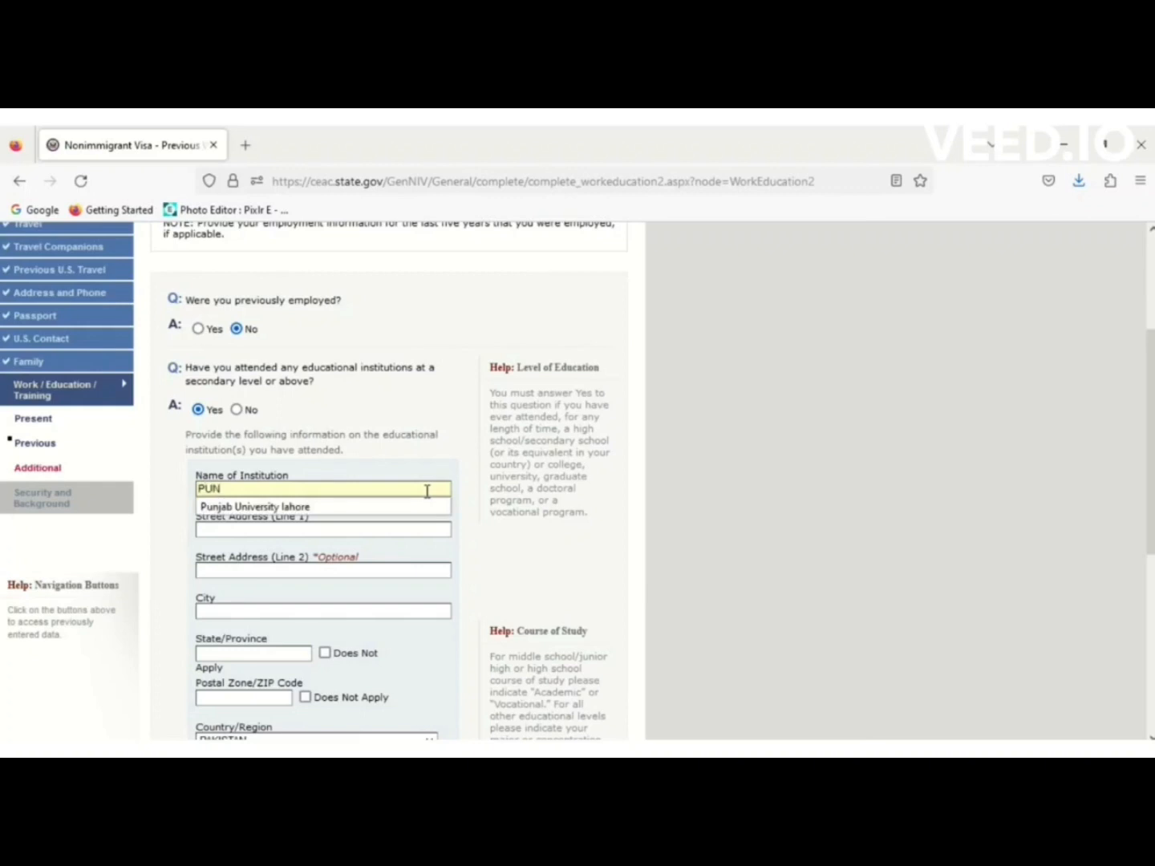
left_click(325, 505)
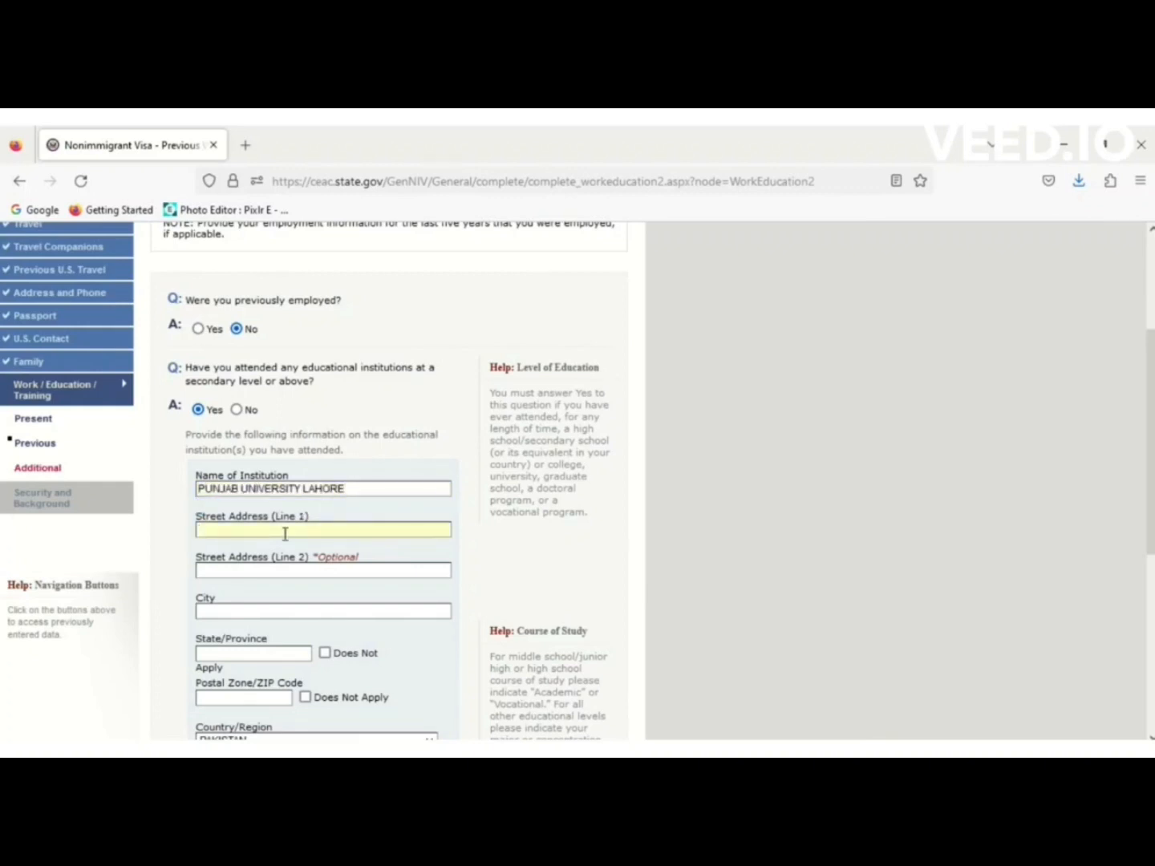
type("LAHORE CAMPUS")
left_click(249, 611)
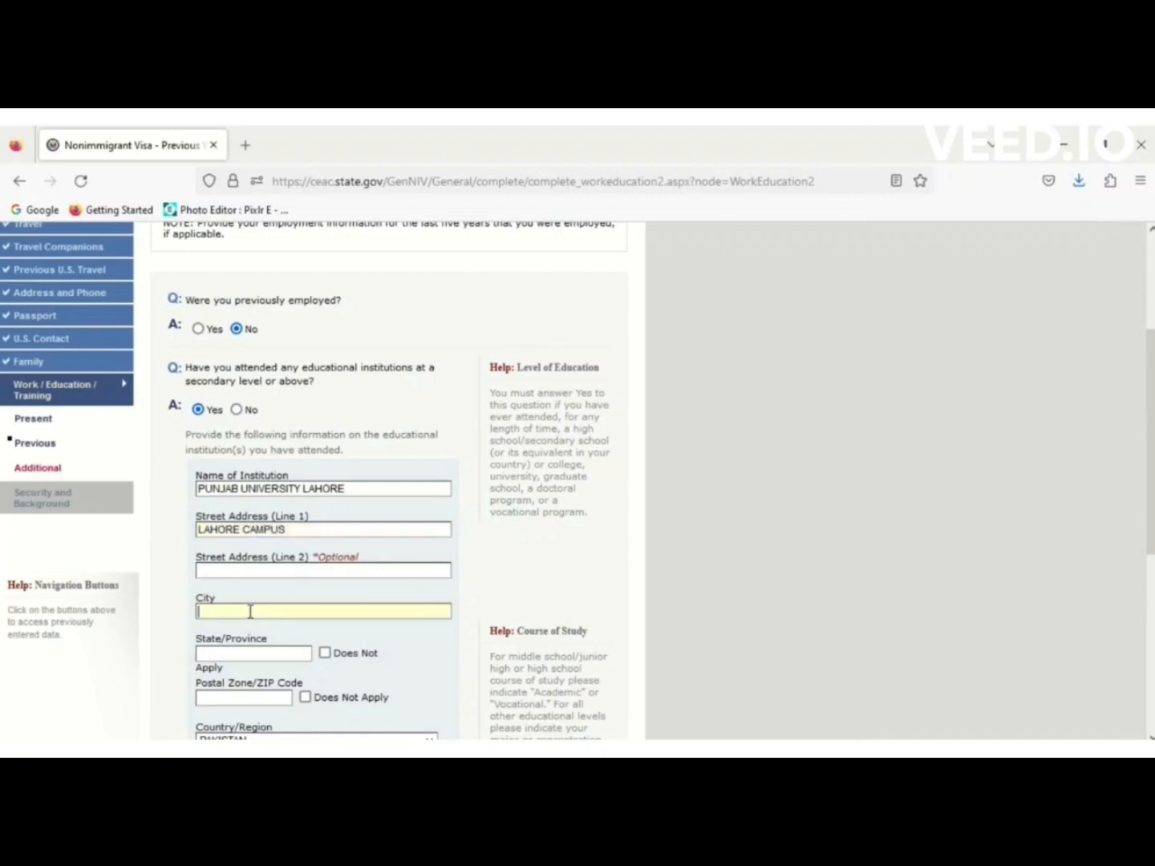
type("LAHORE")
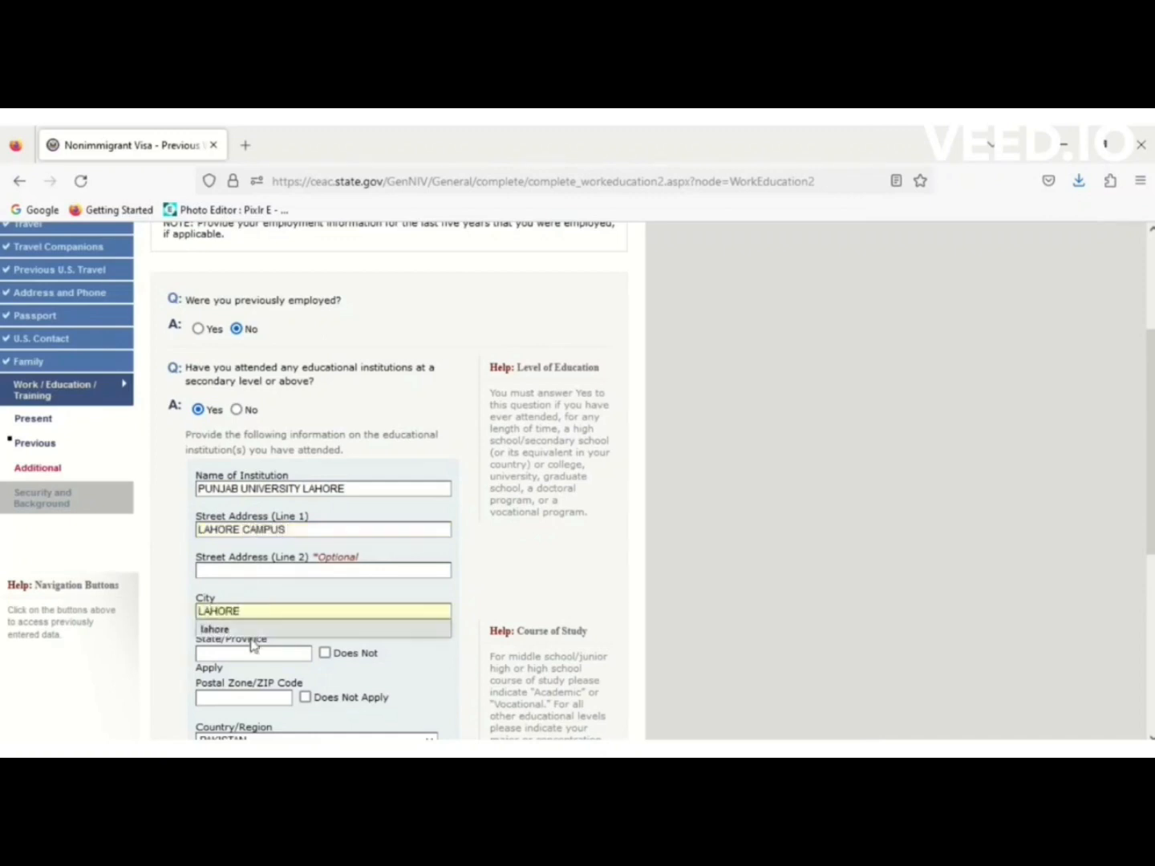
left_click(280, 652)
type("PUN")
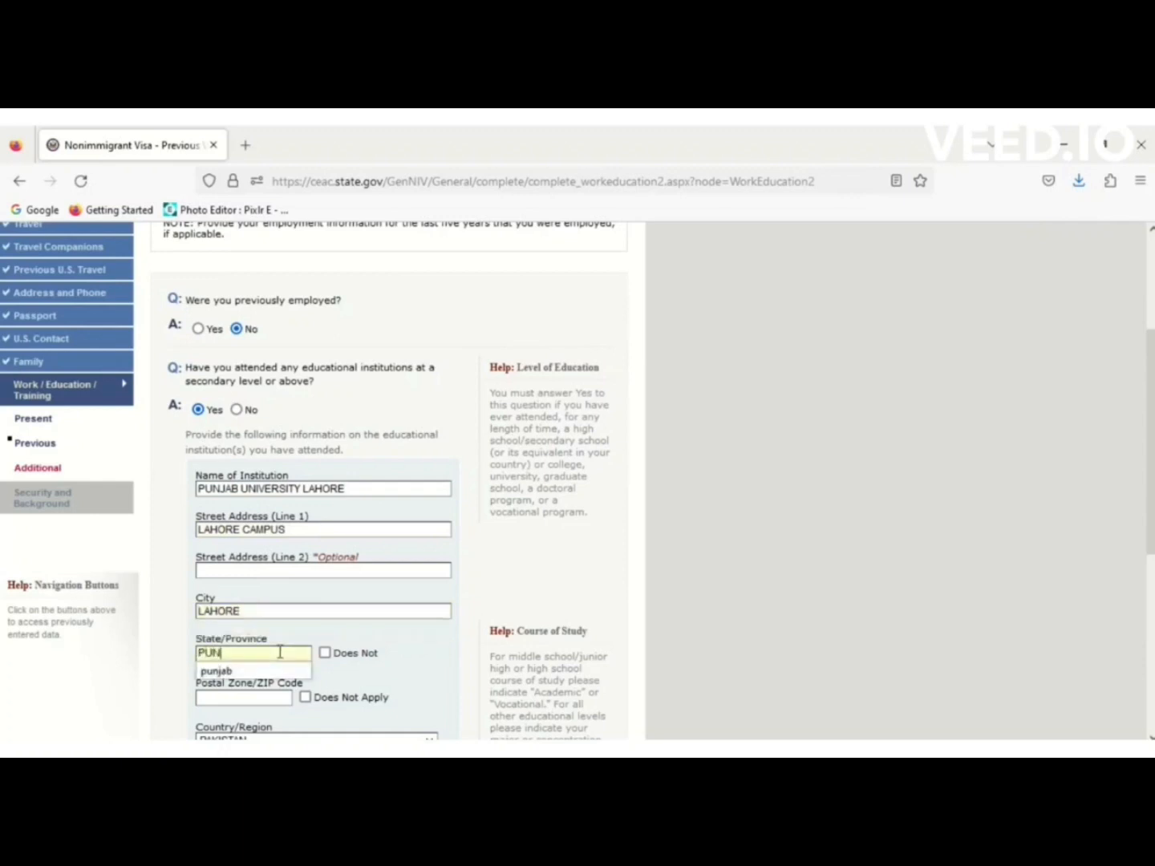
type("JAB")
left_click(306, 698)
Choose Master of Computer Science as the course, with attendance starting 06 JUN 2012.
scroll(1109, 547, "down", 2)
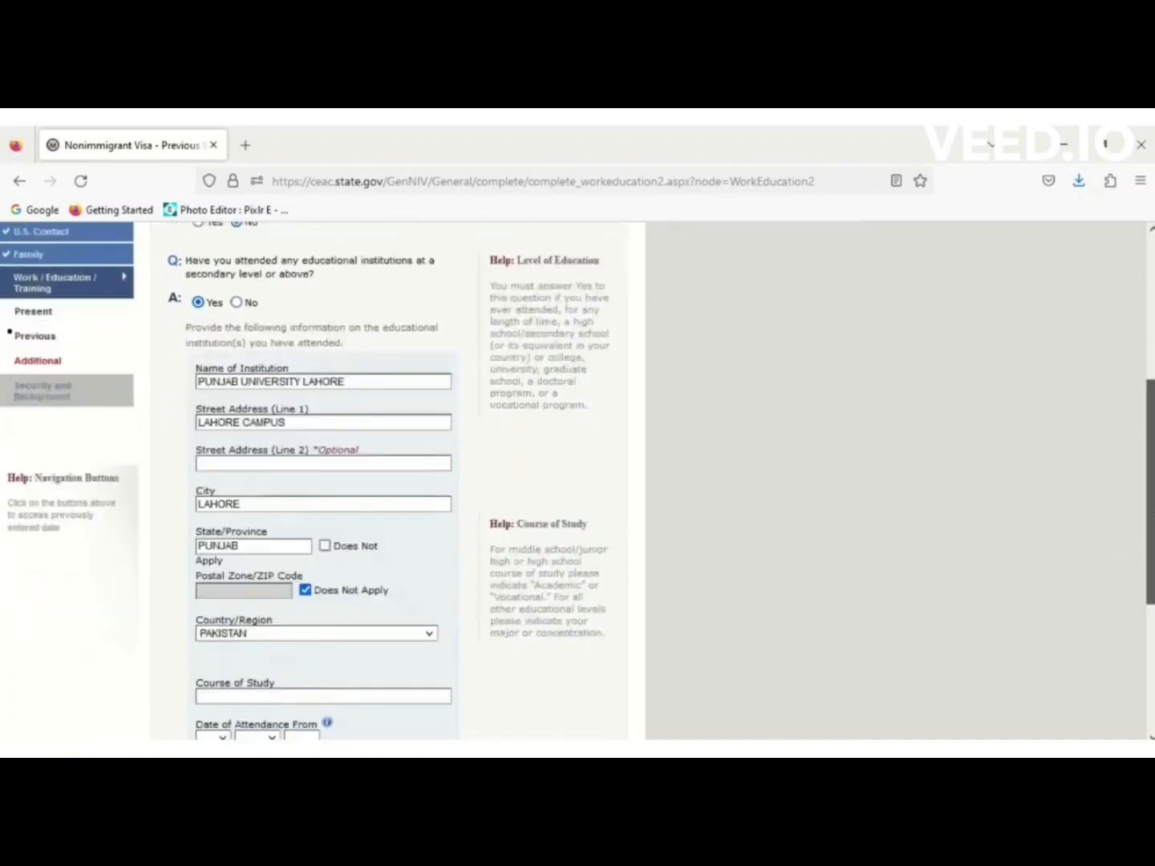
scroll(385, 481, "down", 3)
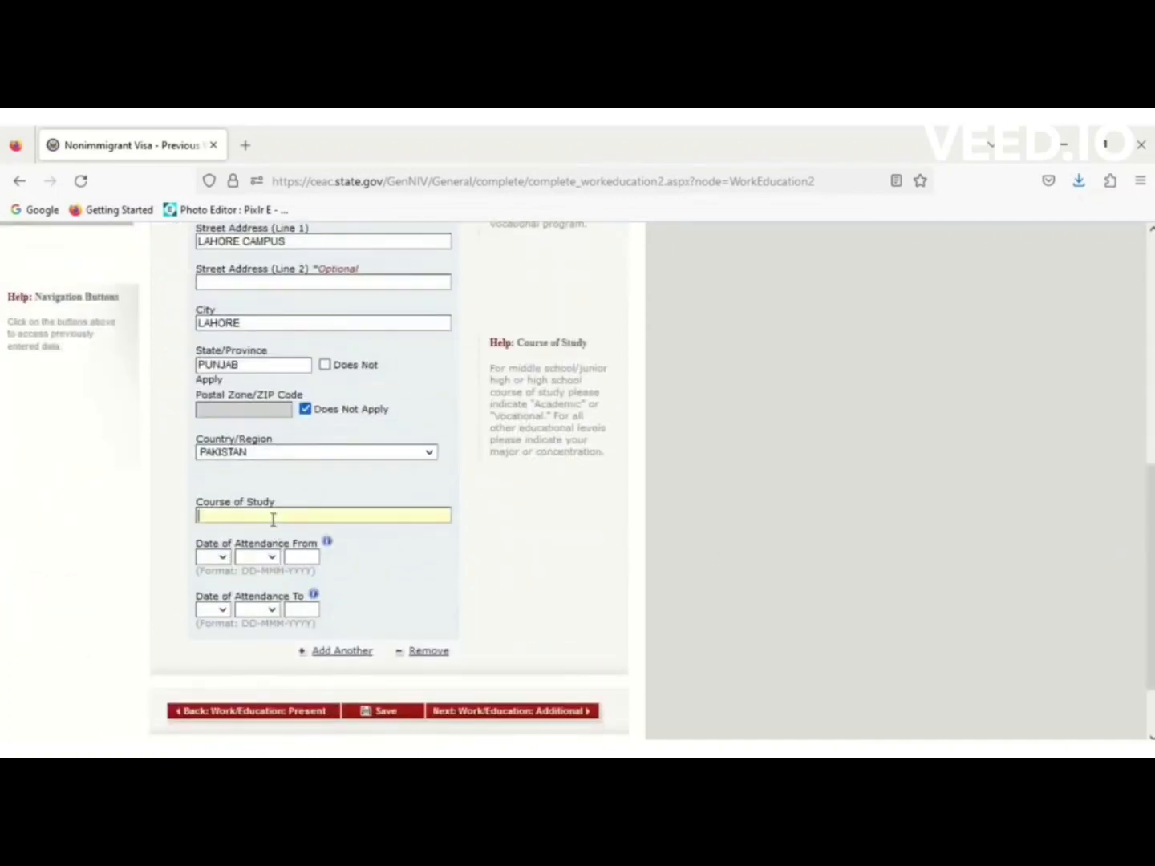
type("M")
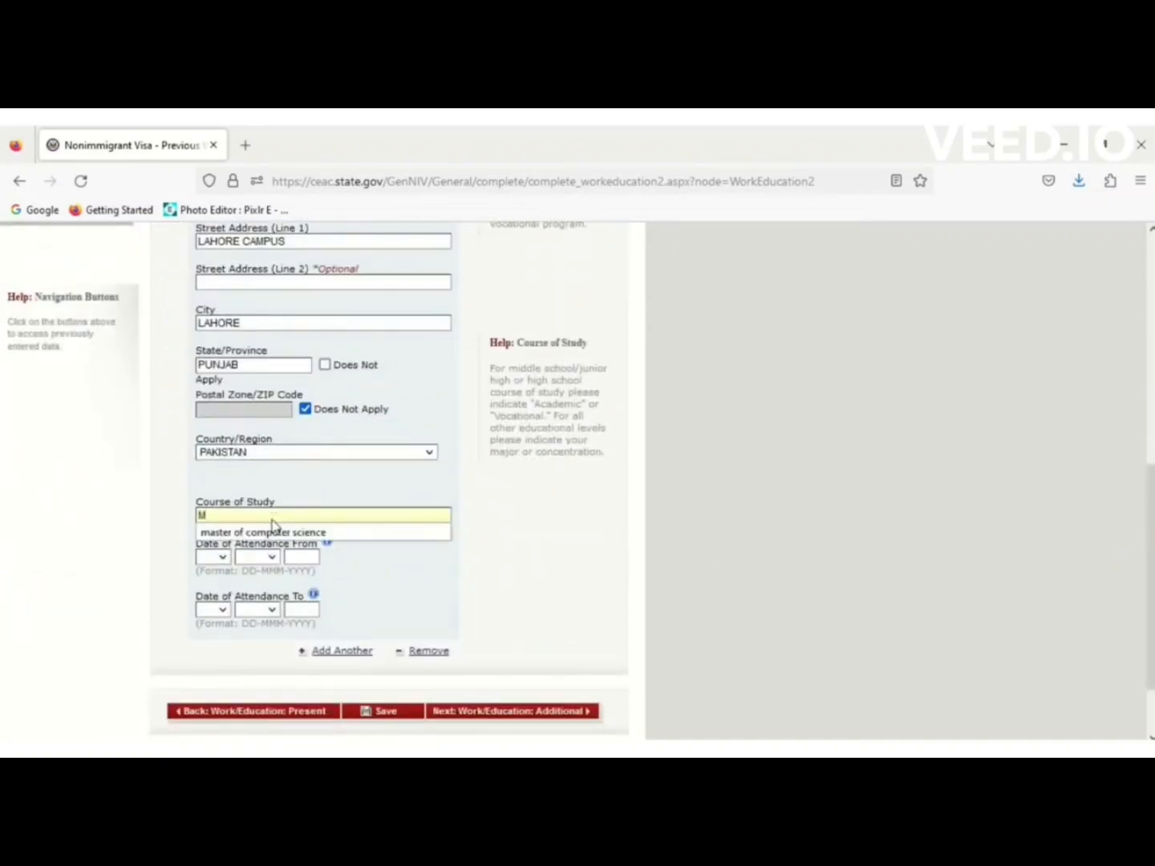
left_click(276, 532)
left_click(223, 558)
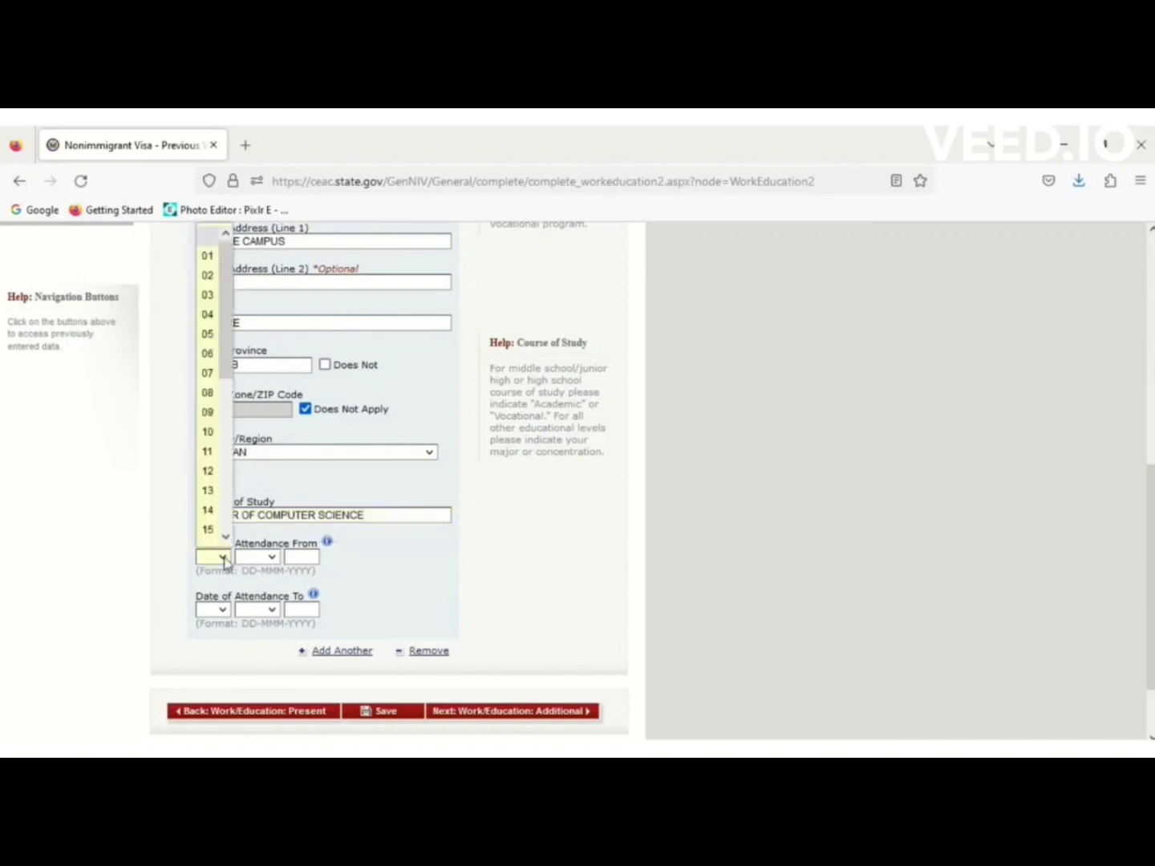
left_click(210, 353)
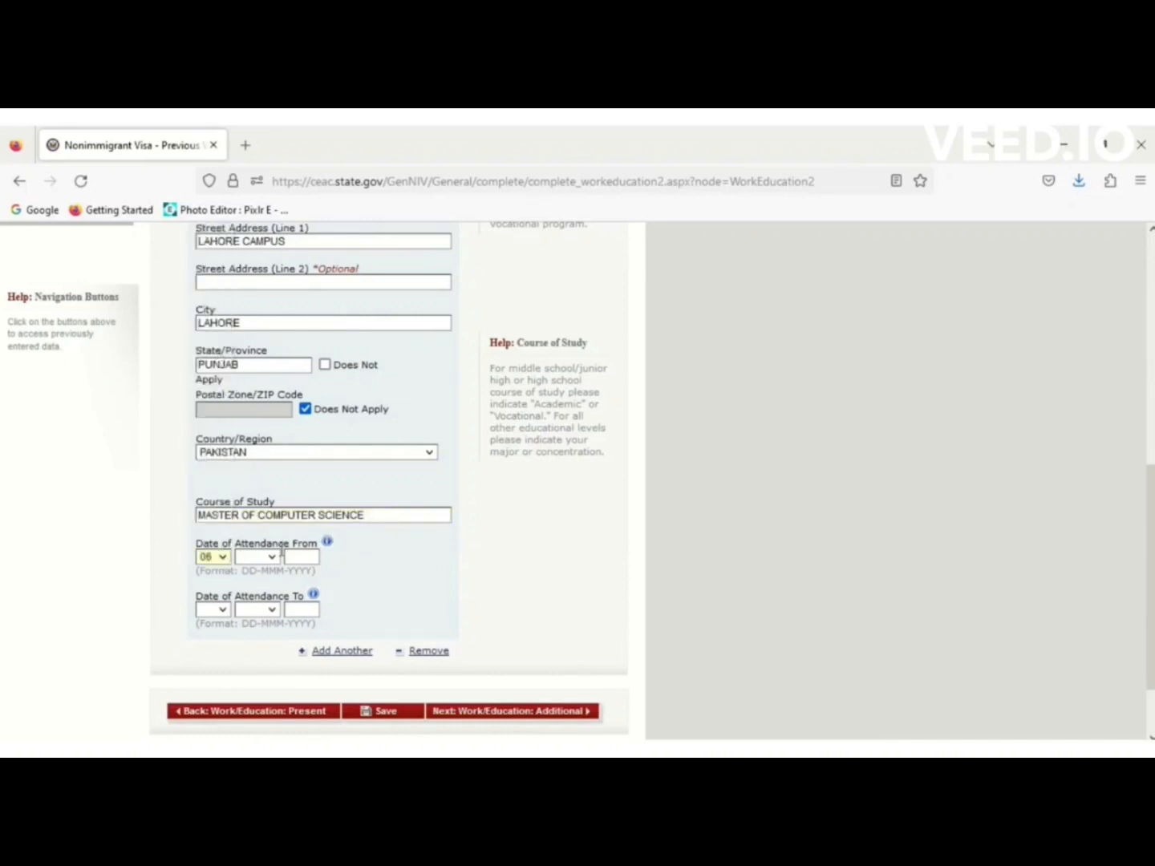
left_click(278, 555)
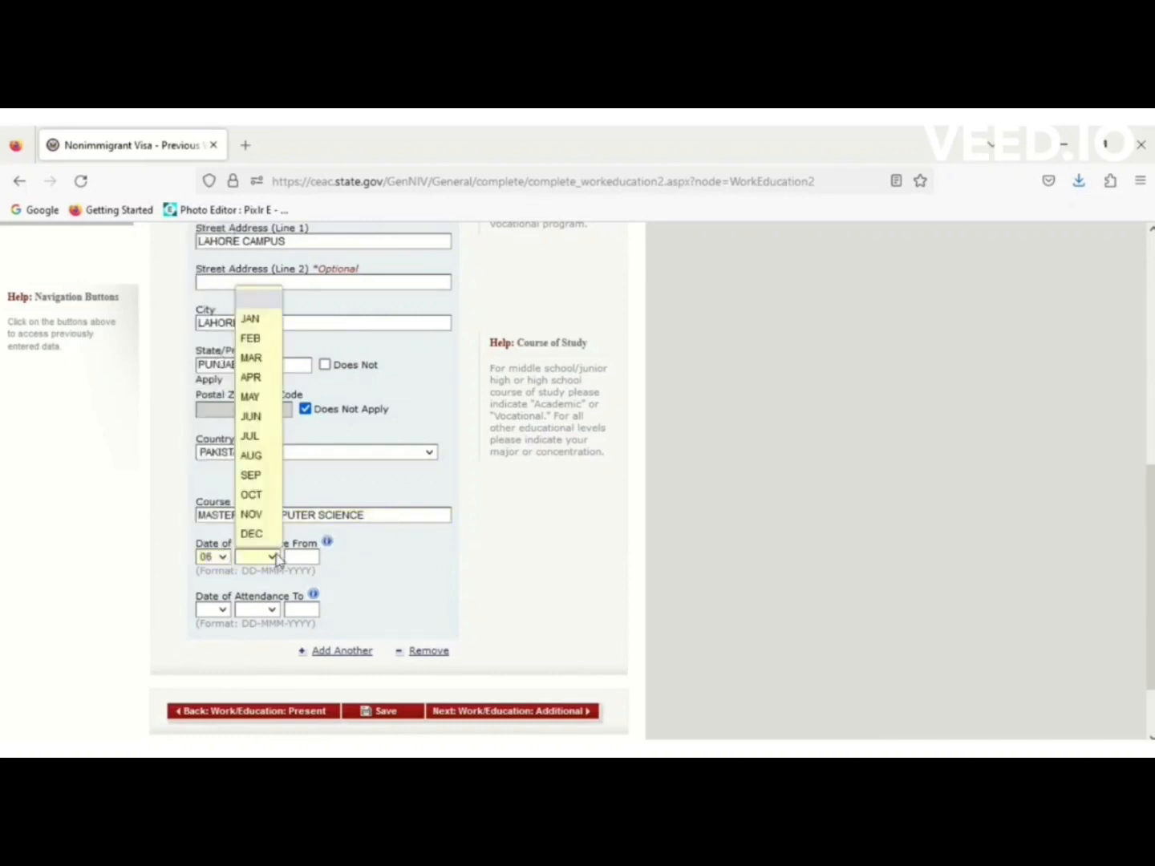
left_click(256, 421)
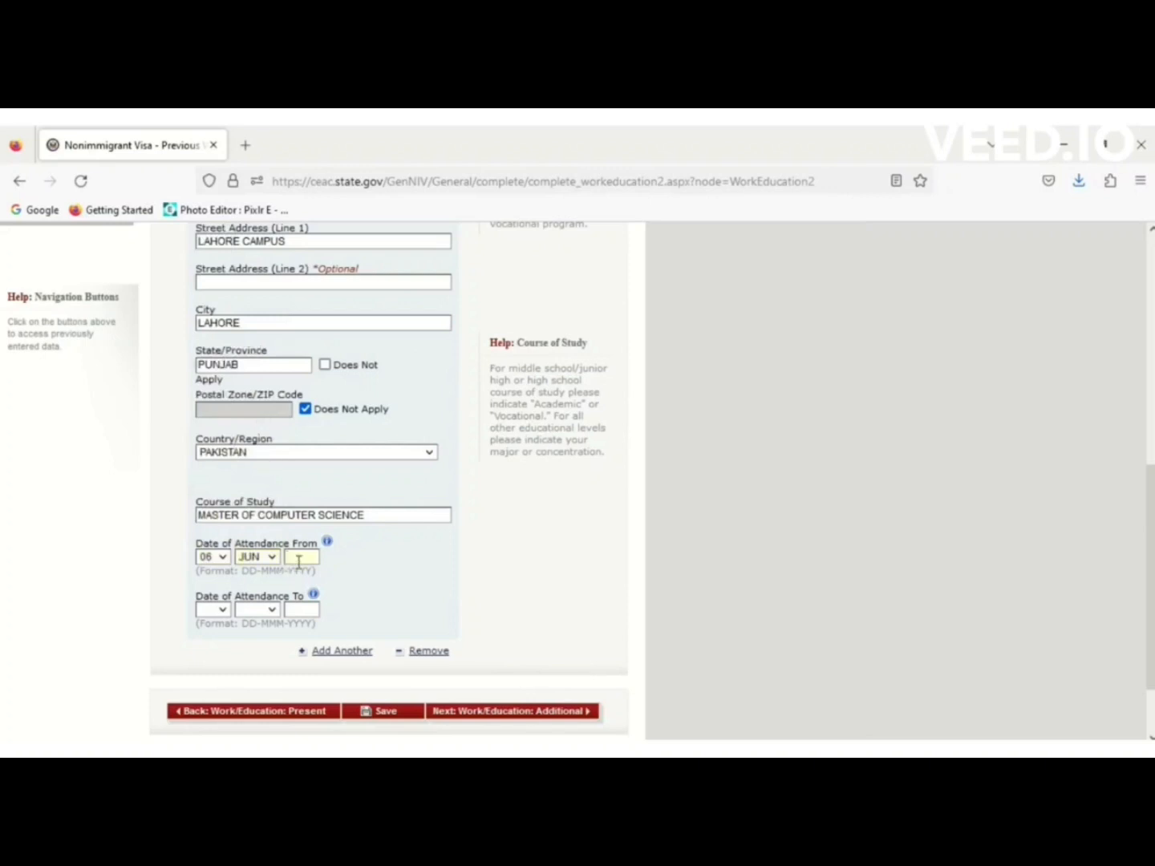
type("200")
key("BackSpace")
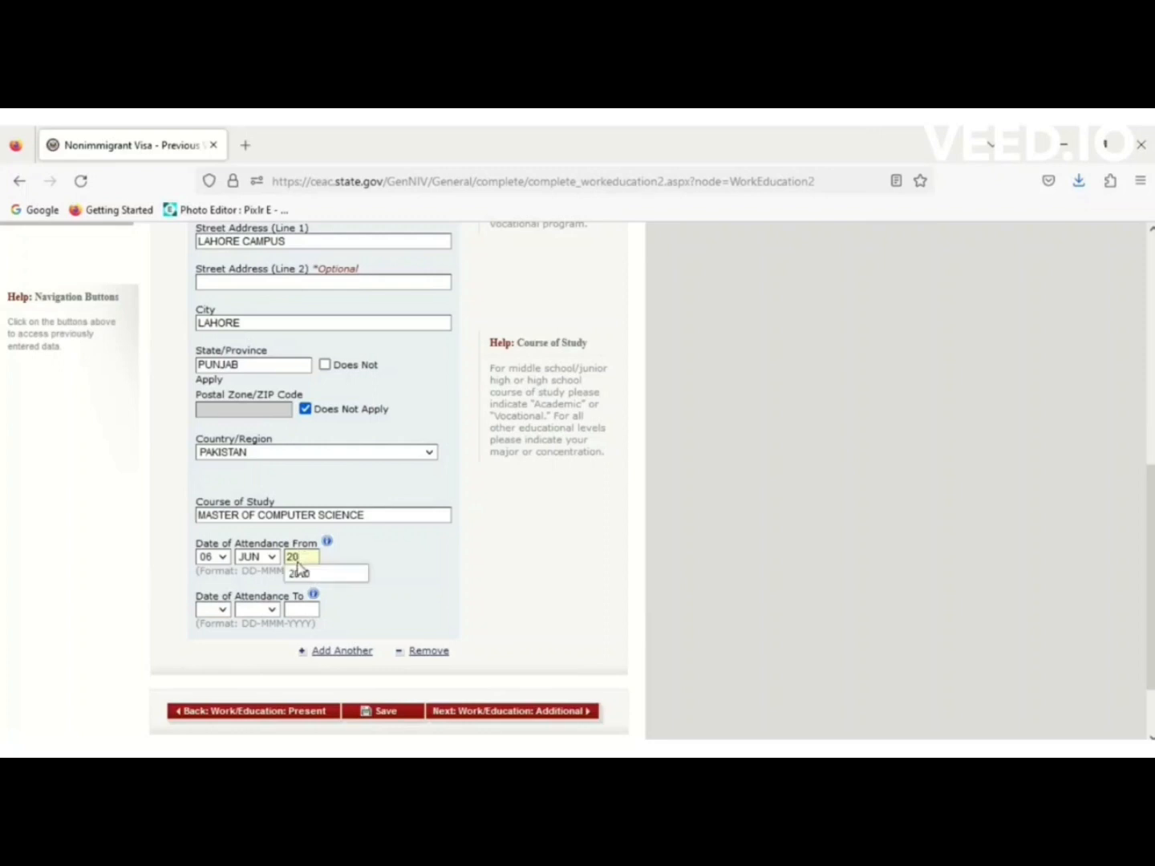
type("12")
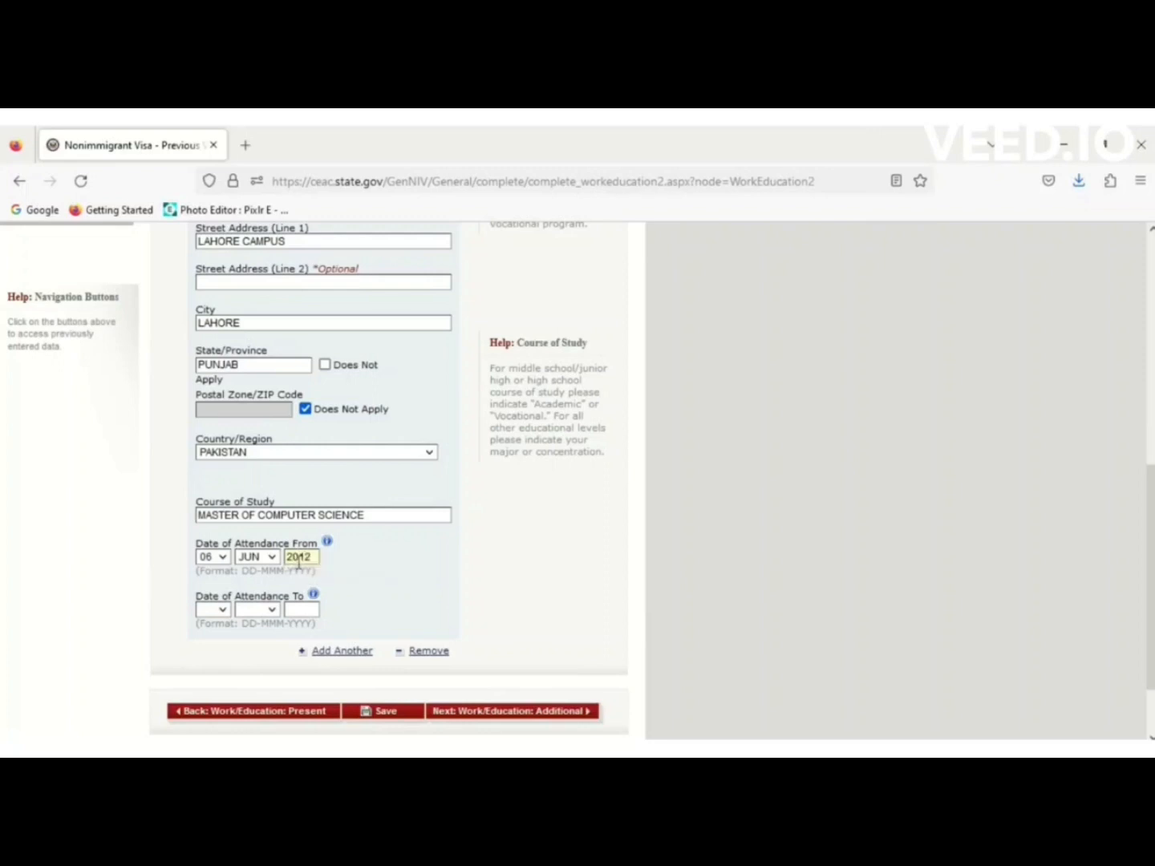
Set the attendance end date to 06 JUN 2014 and save the education details.
left_click(222, 610)
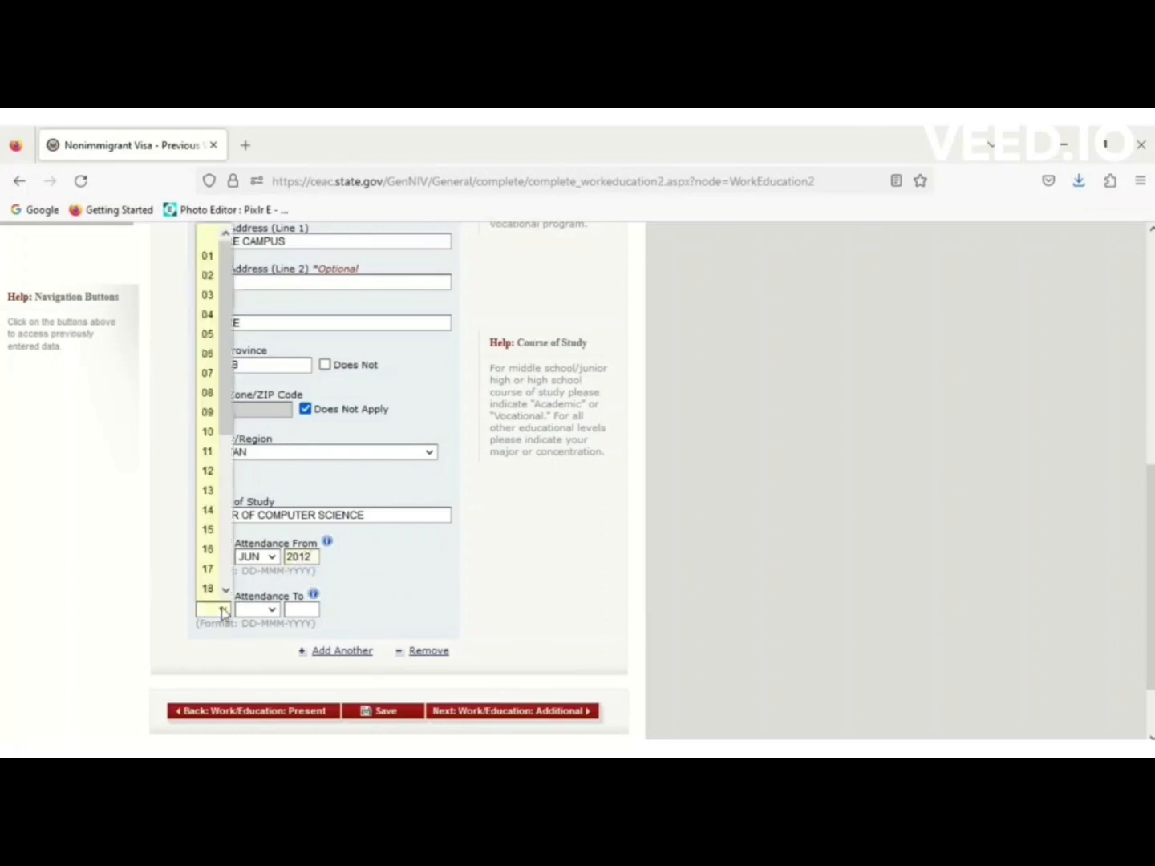
left_click(207, 354)
left_click(271, 610)
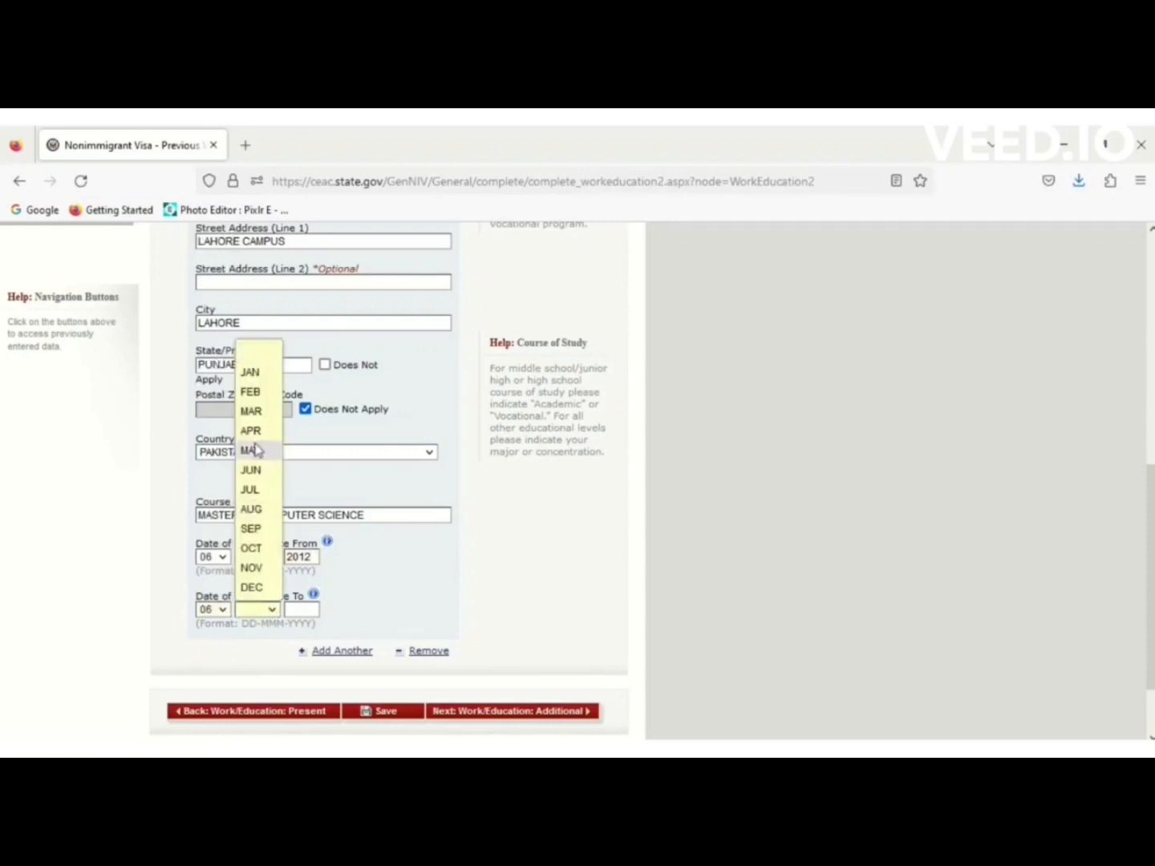
left_click(256, 472)
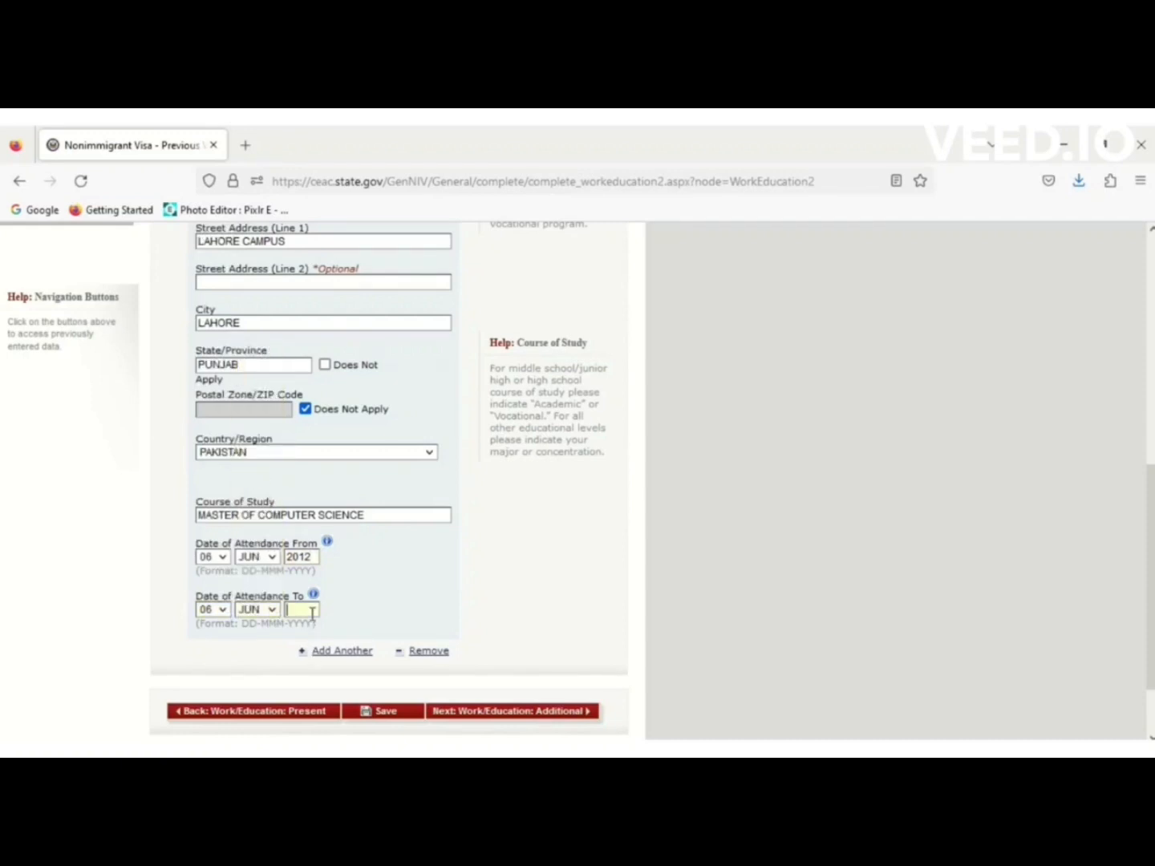
type("2014")
left_click(391, 714)
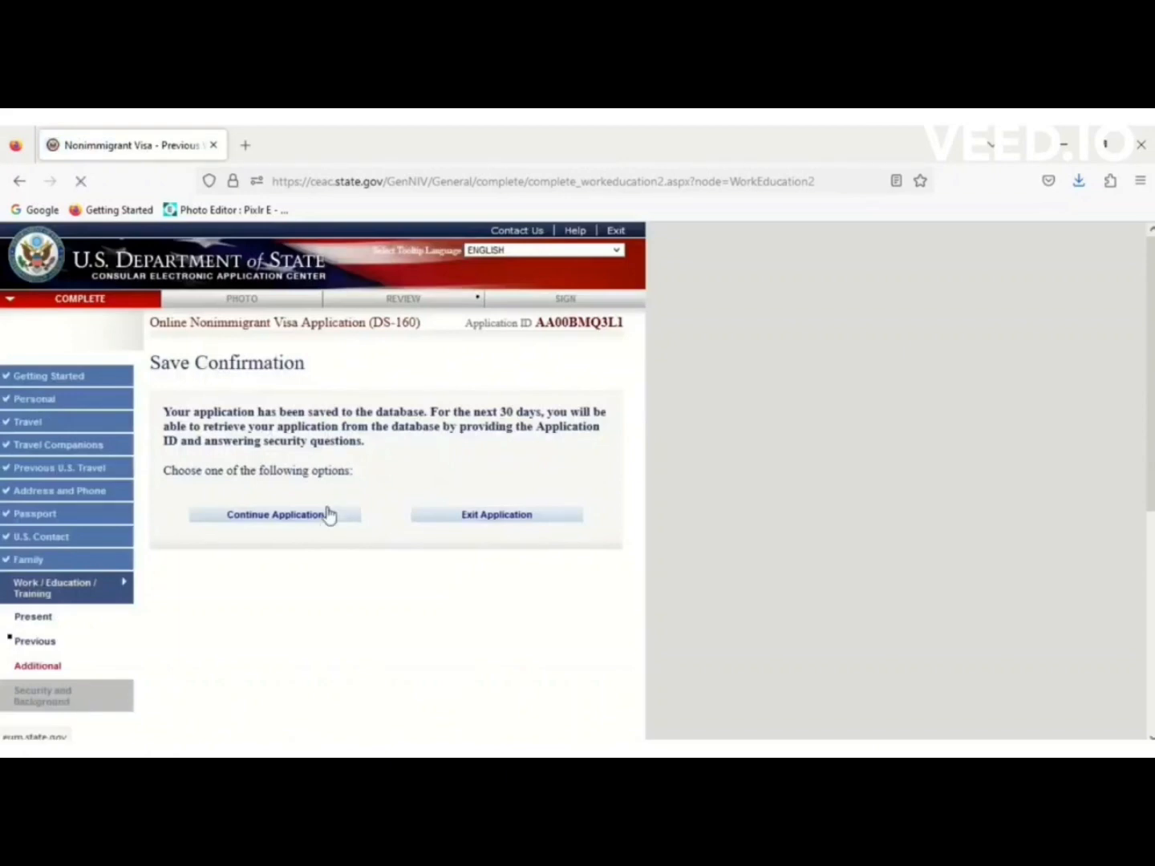
Continue the application to the Work/Education: Additional page.
left_click(327, 516)
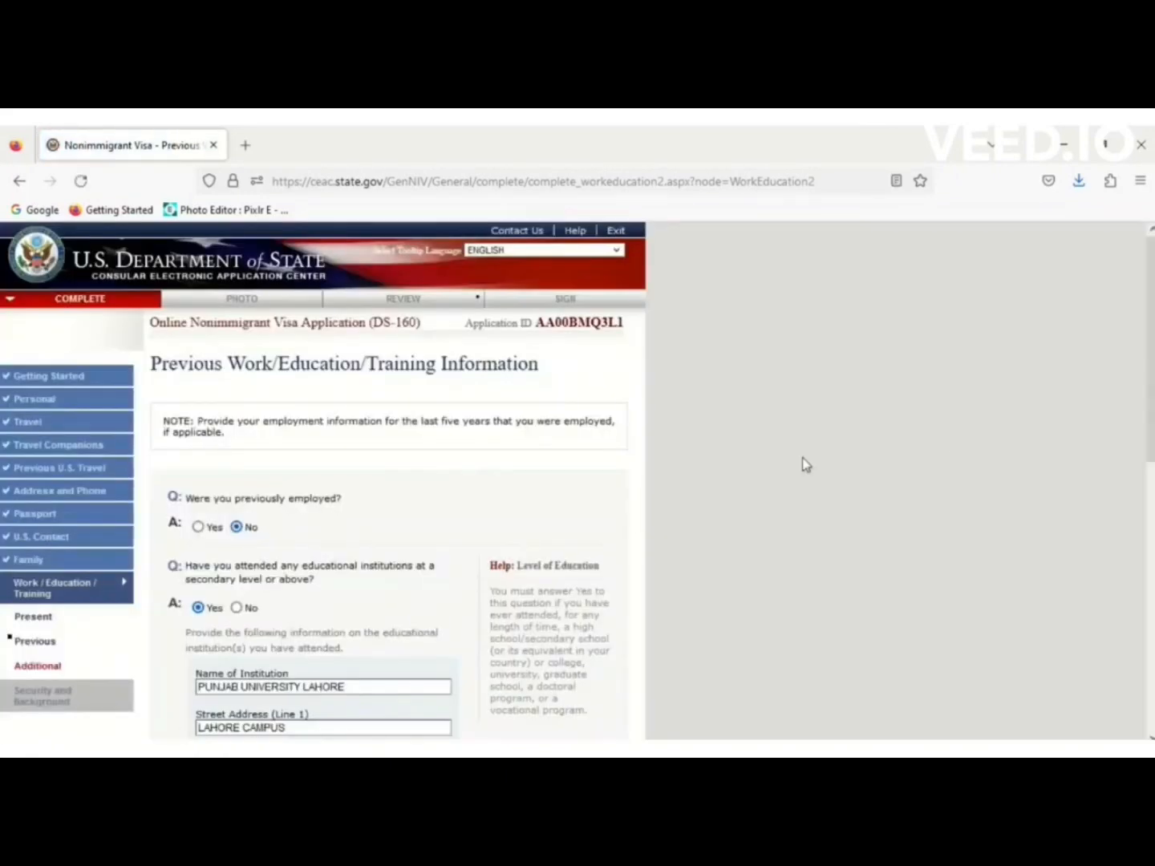
left_click_drag(1150, 391, 1151, 662)
left_click(519, 623)
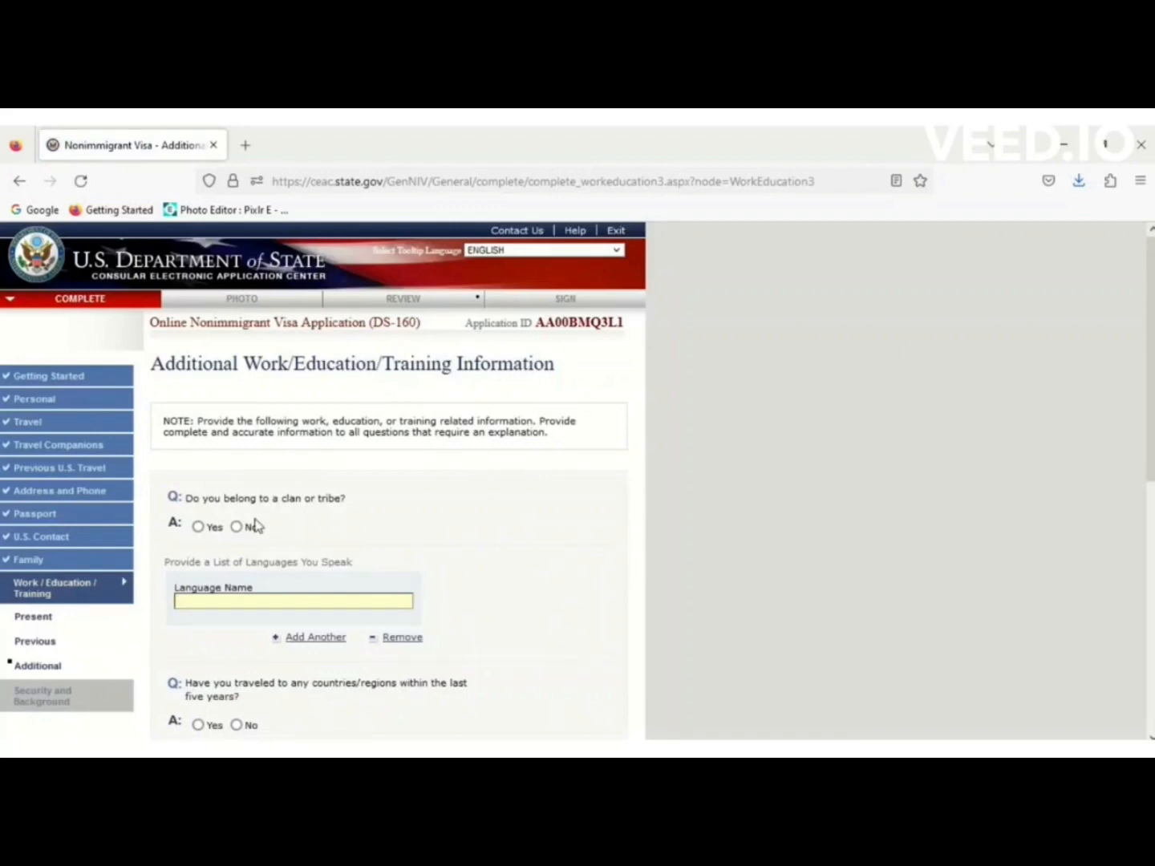
Answer No to clan or tribe and list ENGLISH and URDU as spoken languages.
left_click(236, 528)
left_click(260, 597)
type("ENFLI")
key("BackSpace")
key("BackSpace")
key("BackSpace")
type("ENGLISH")
left_click(315, 639)
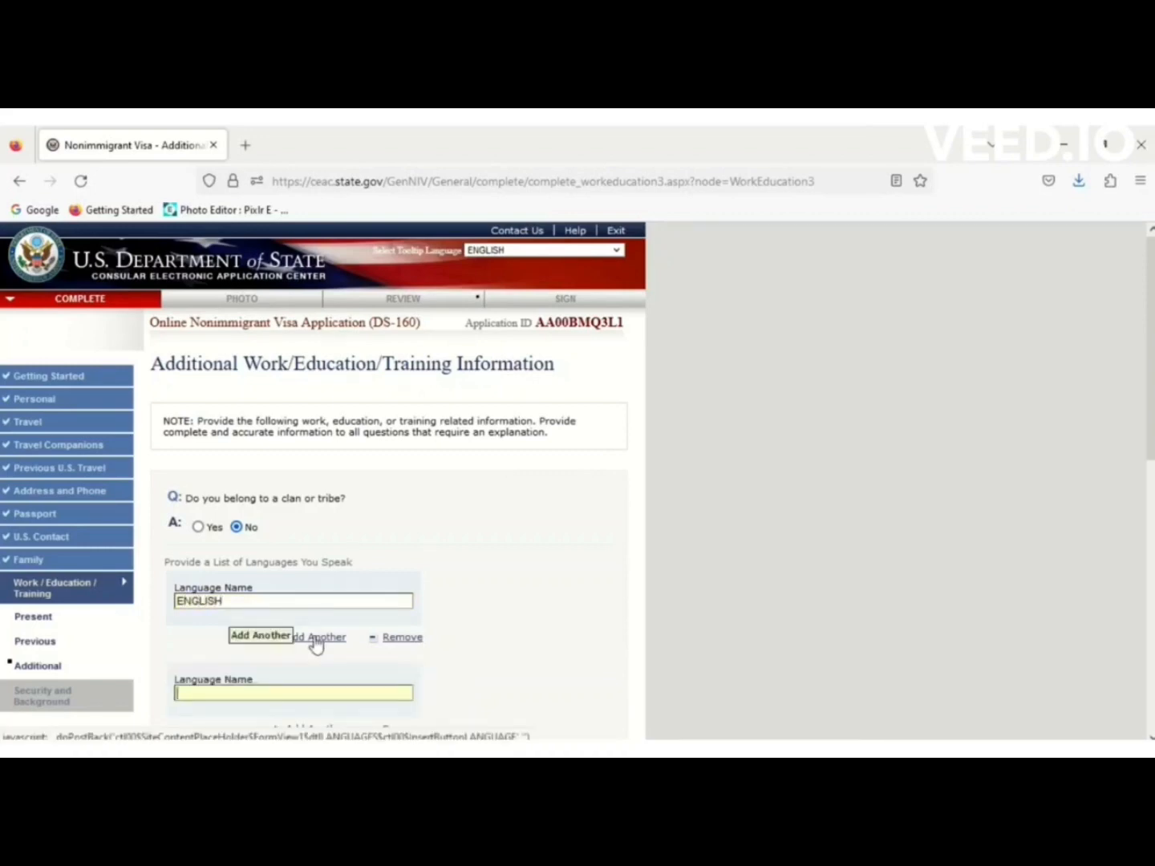
type("URDU")
left_click(943, 523)
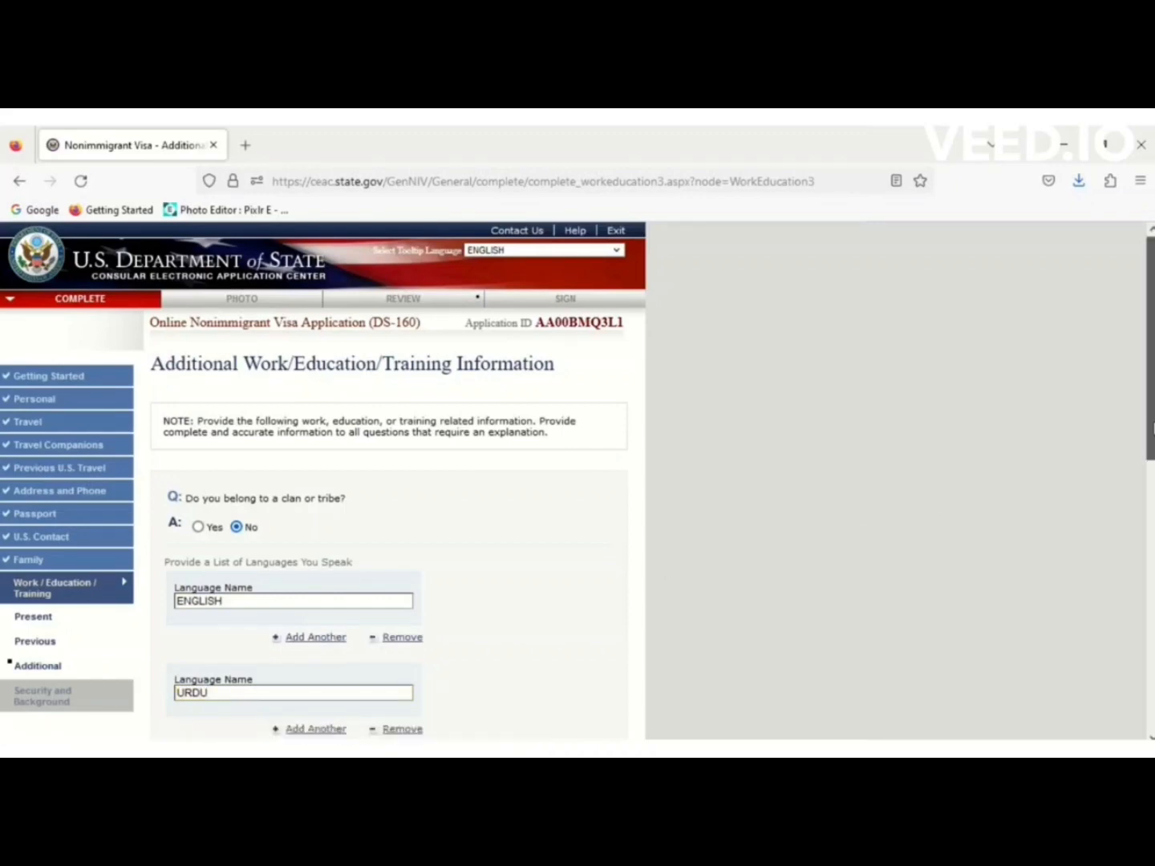
left_click_drag(1149, 428, 1142, 629)
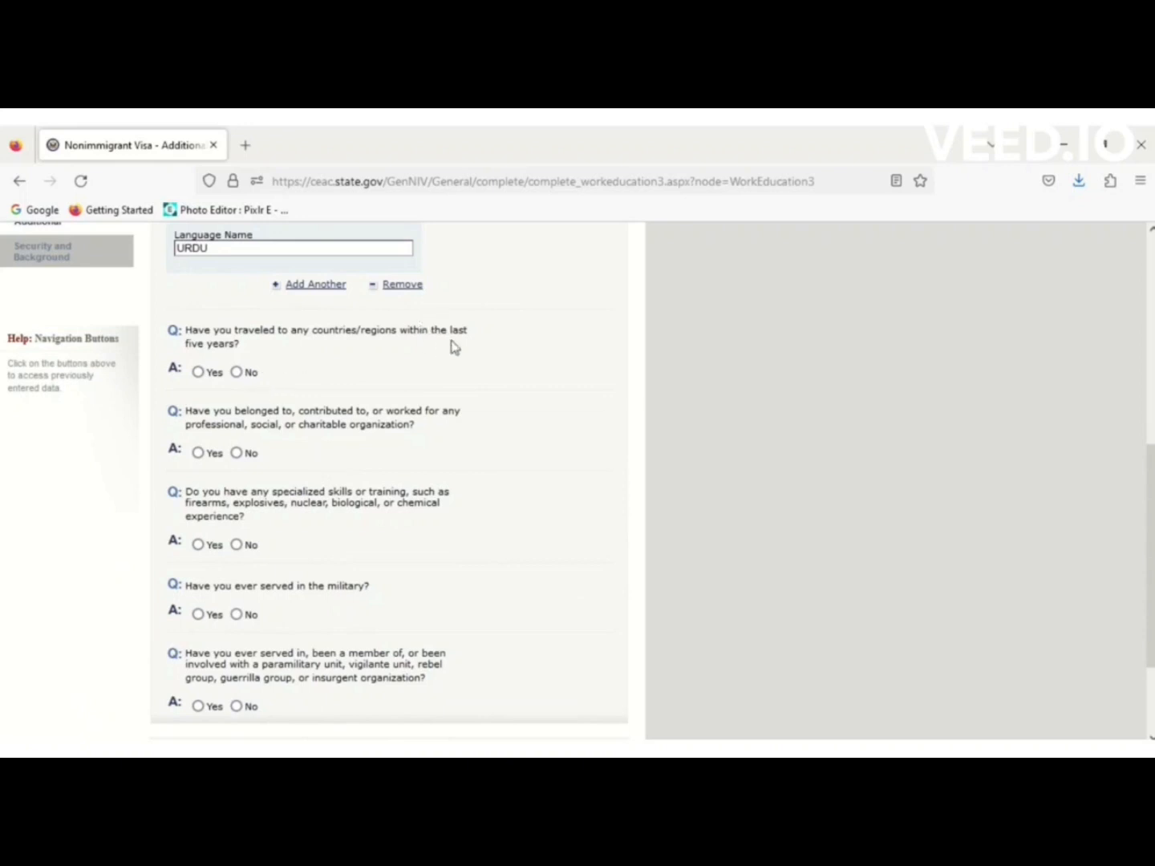
Answer Yes to travel in the last five years, listing AUSTRALIA.
left_click(198, 374)
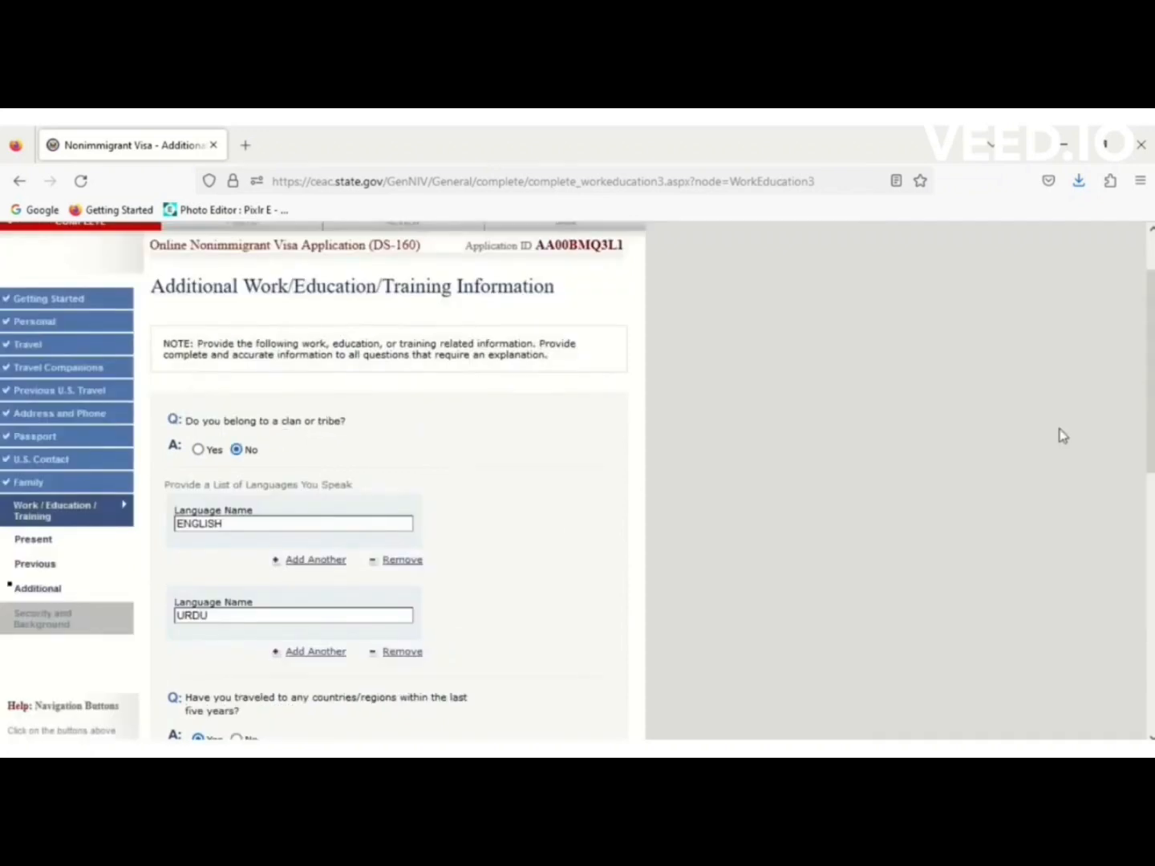
scroll(1063, 436, "down", 5)
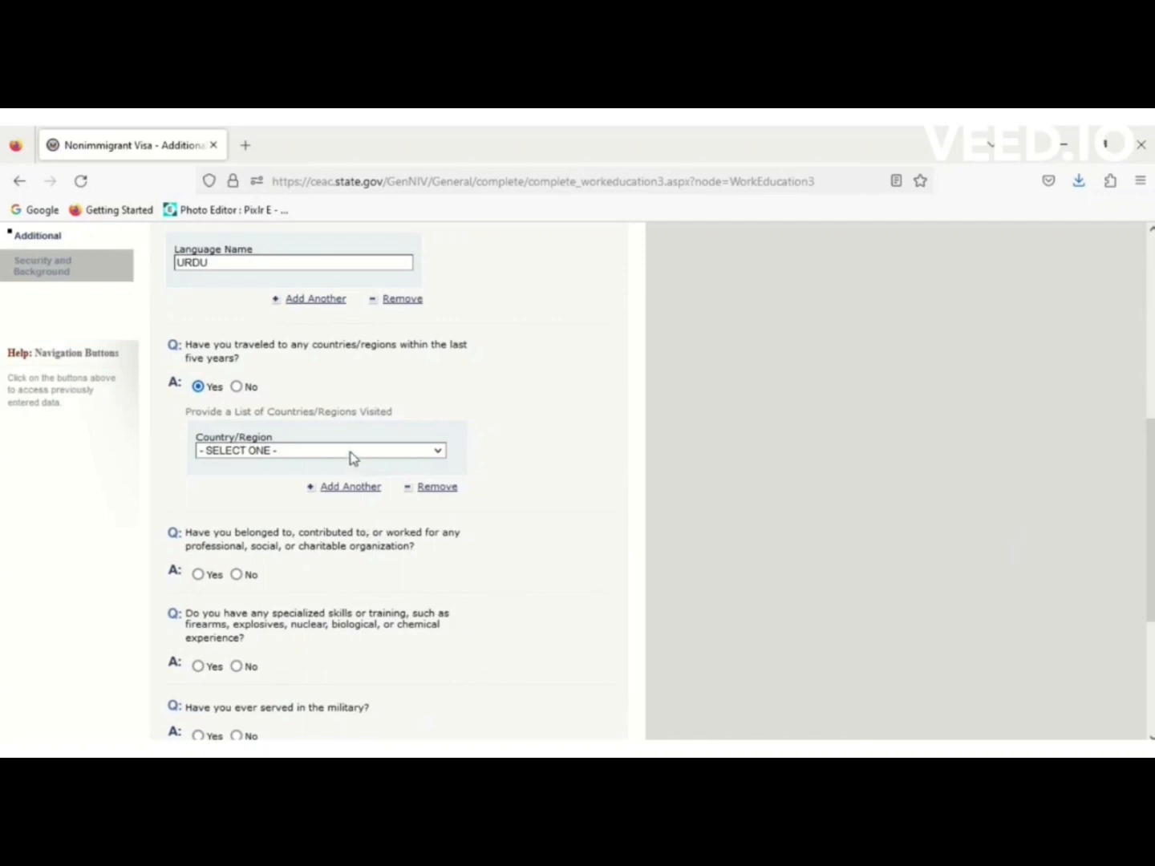
left_click(352, 458)
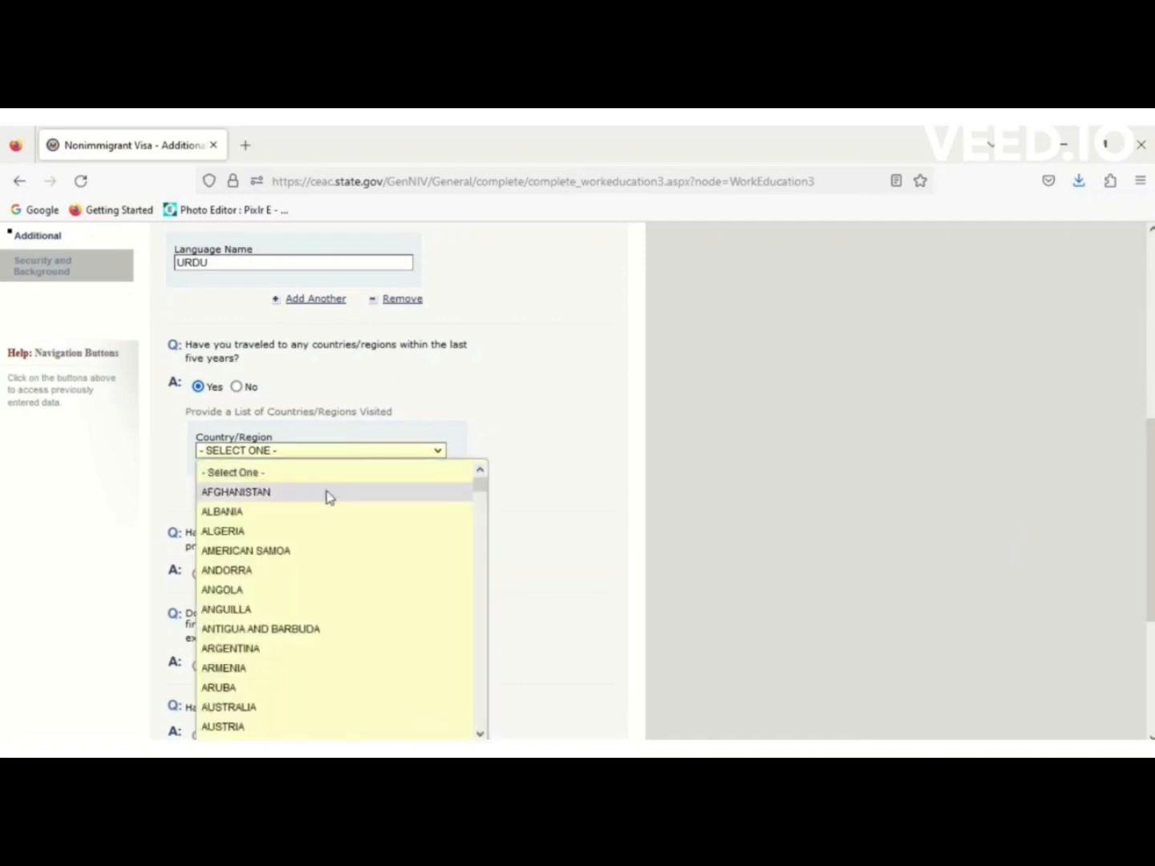
type("au")
left_click(588, 429)
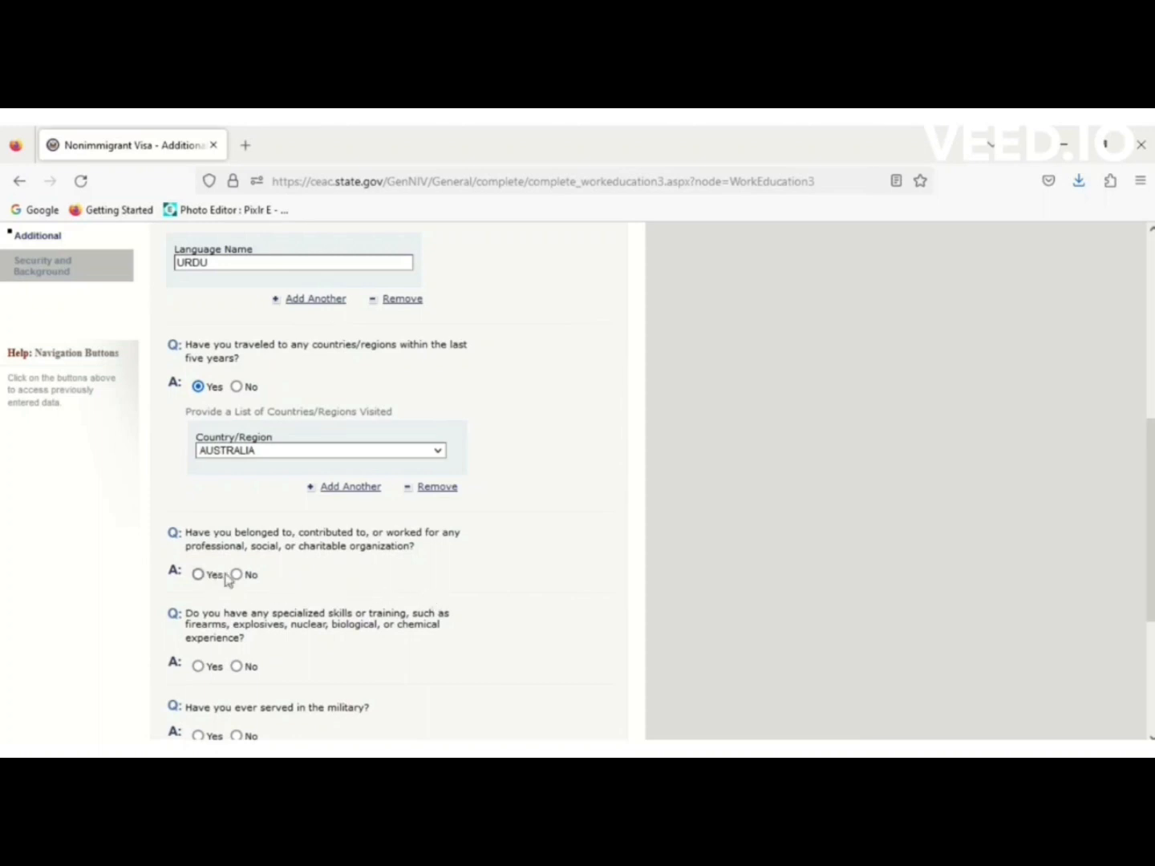
scroll(319, 630, "up", 2)
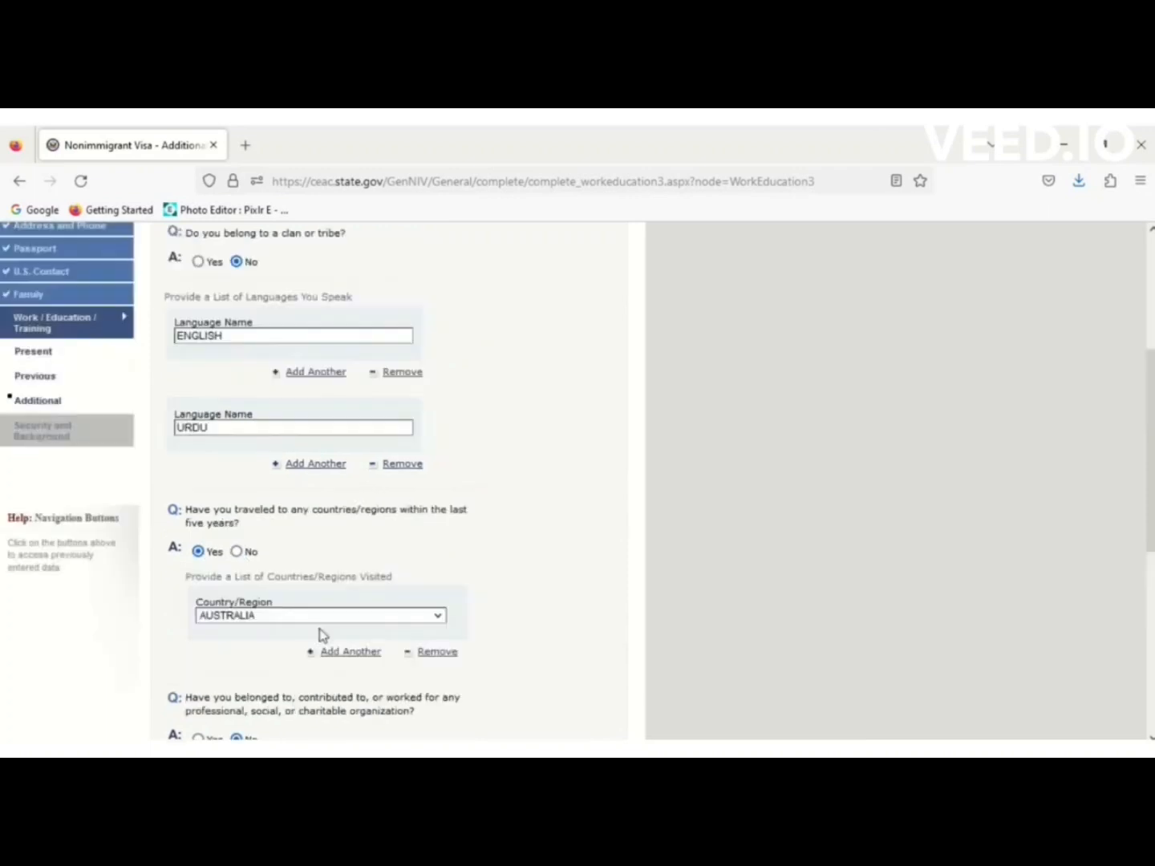
left_click_drag(1151, 435, 1151, 580)
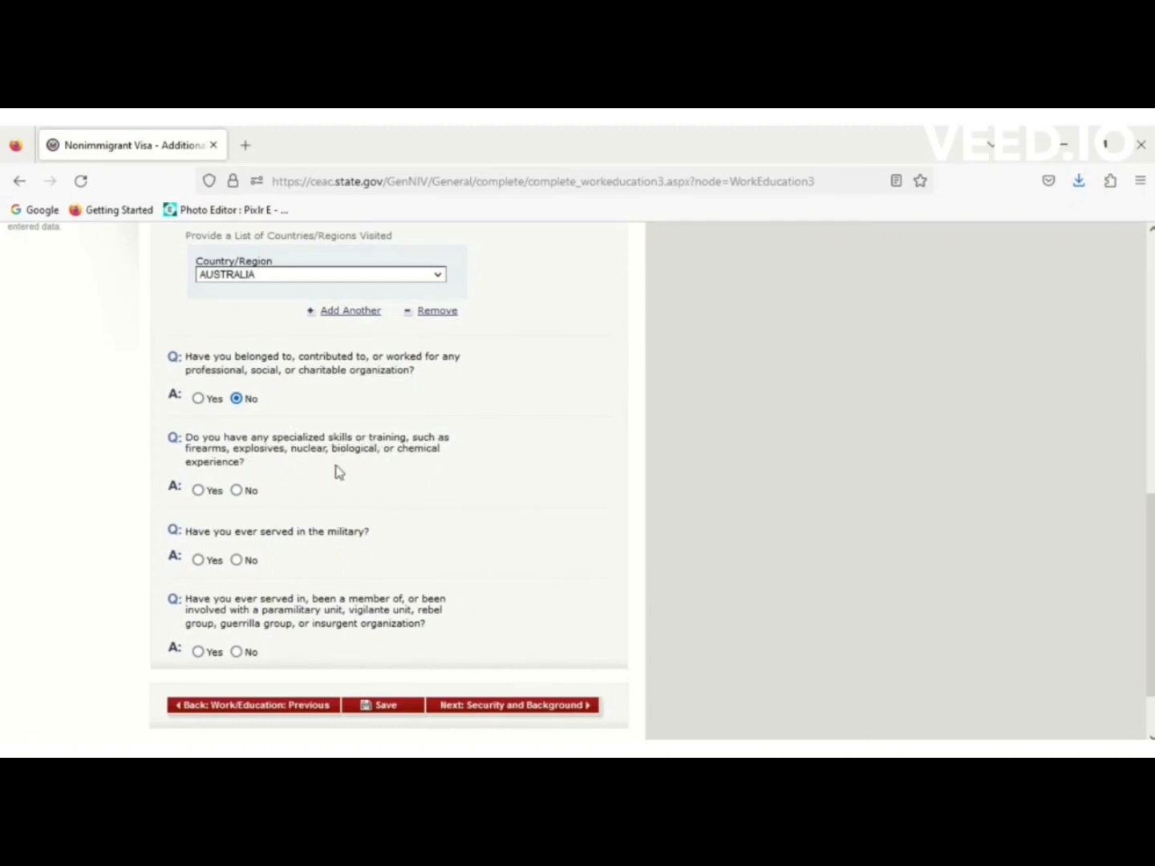
Answer No to the specialized skills, military service and paramilitary questions.
left_click(237, 491)
left_click(236, 560)
scroll(217, 598, "up", 2)
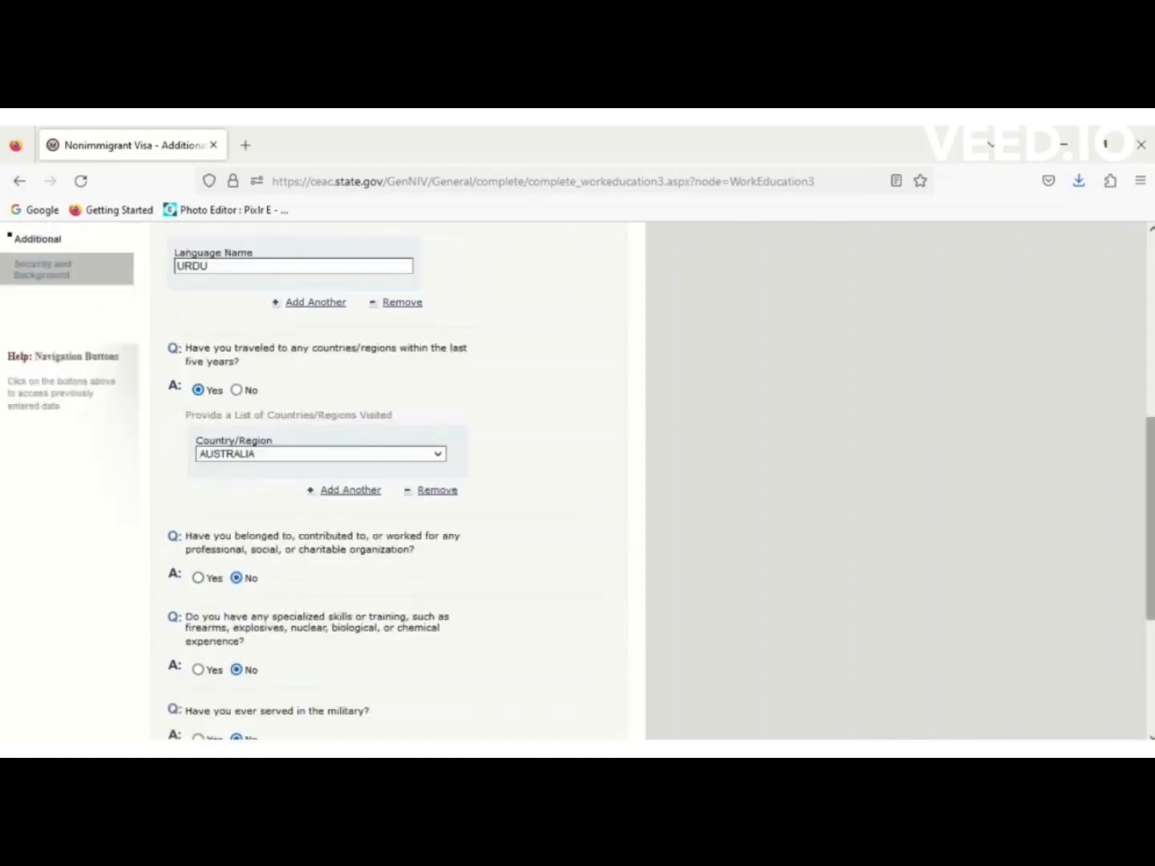
scroll(1151, 517, "down", 3)
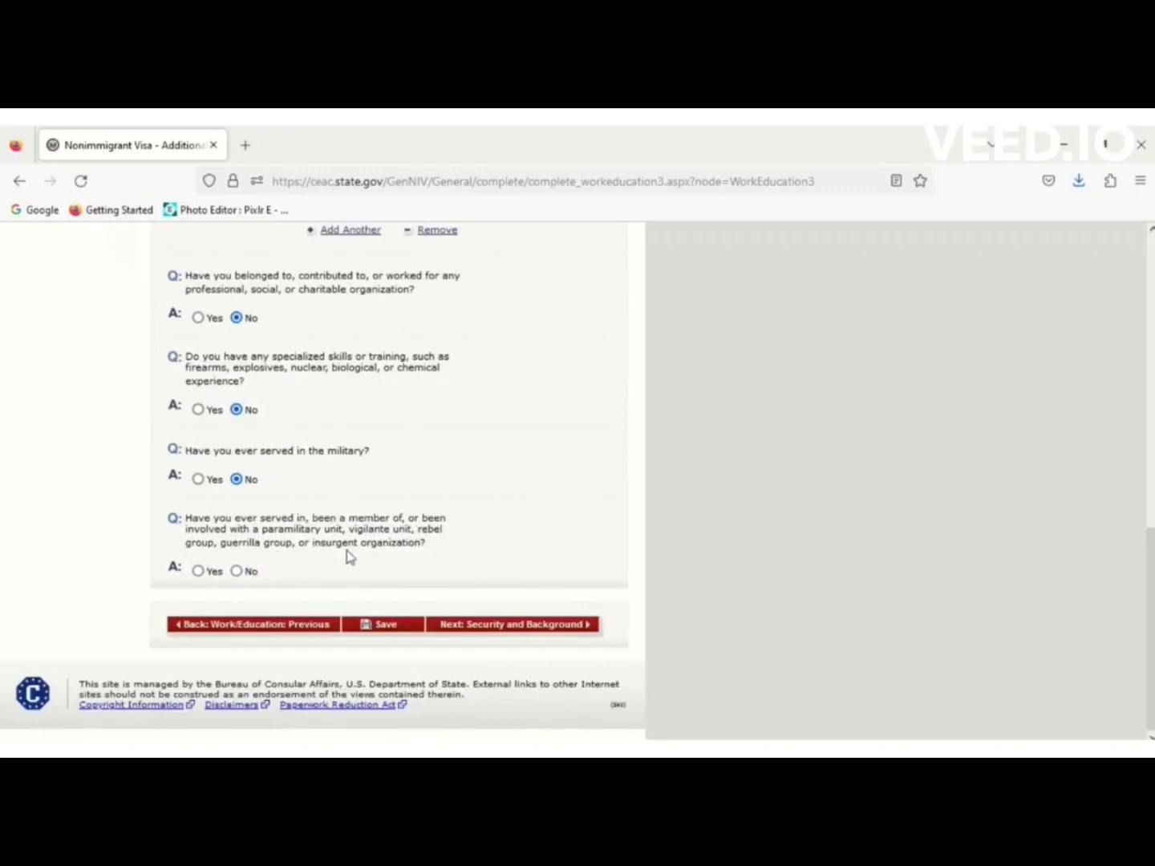
left_click(237, 572)
Save the Additional Work/Education answers and go to Security and Background: Part 1.
left_click(405, 625)
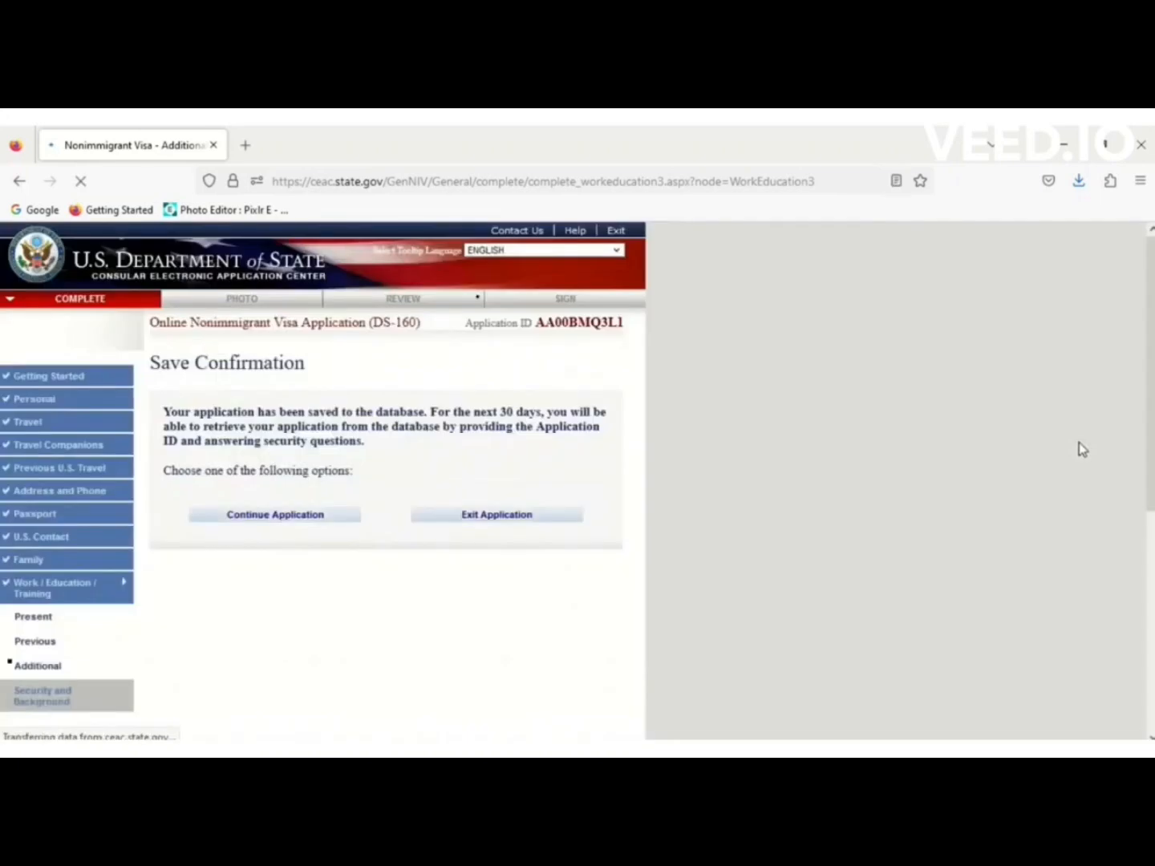
left_click(269, 514)
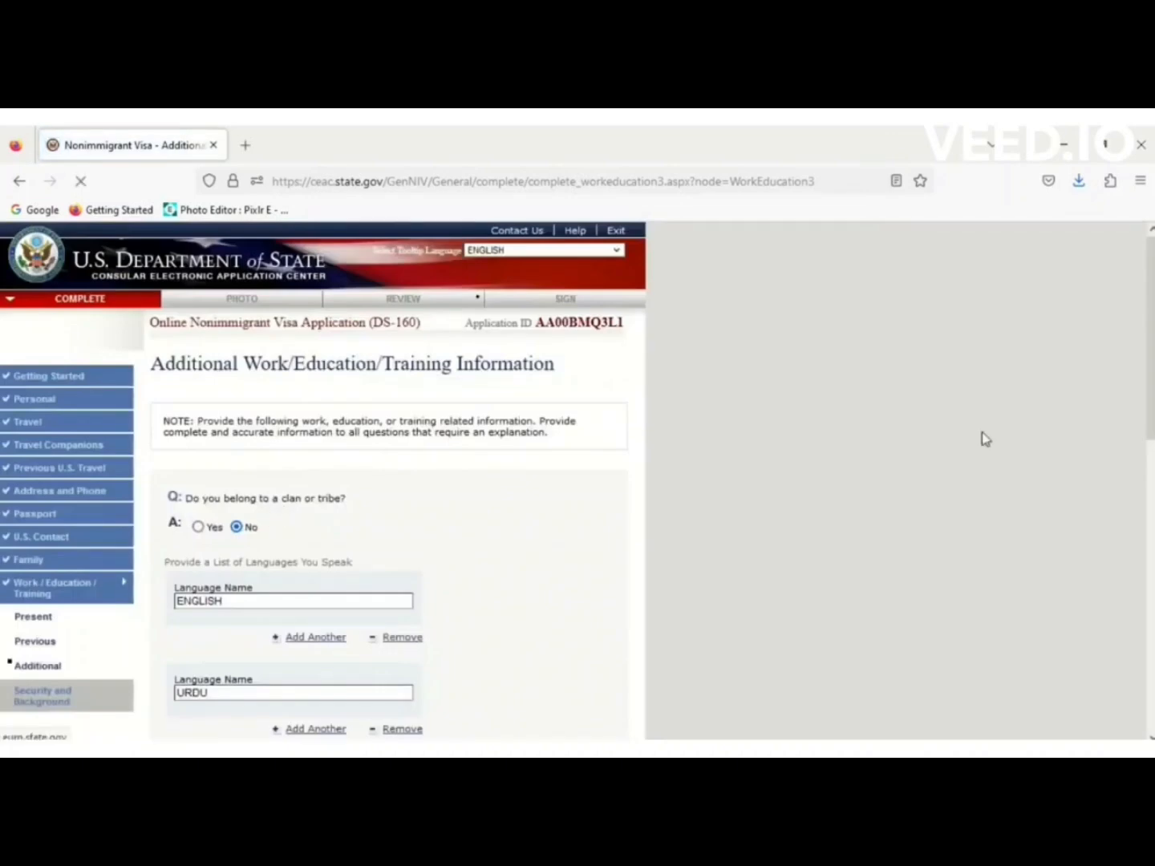
scroll(986, 439, "down", 10)
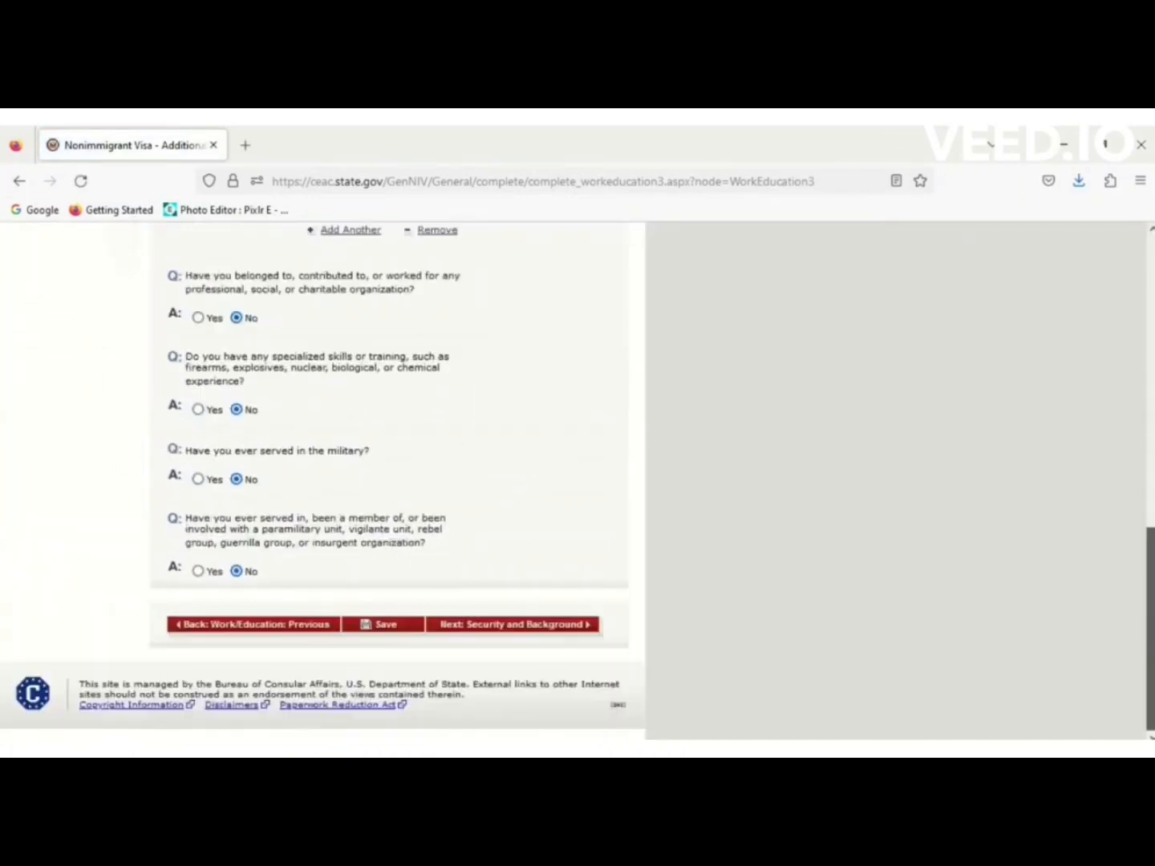
left_click(544, 634)
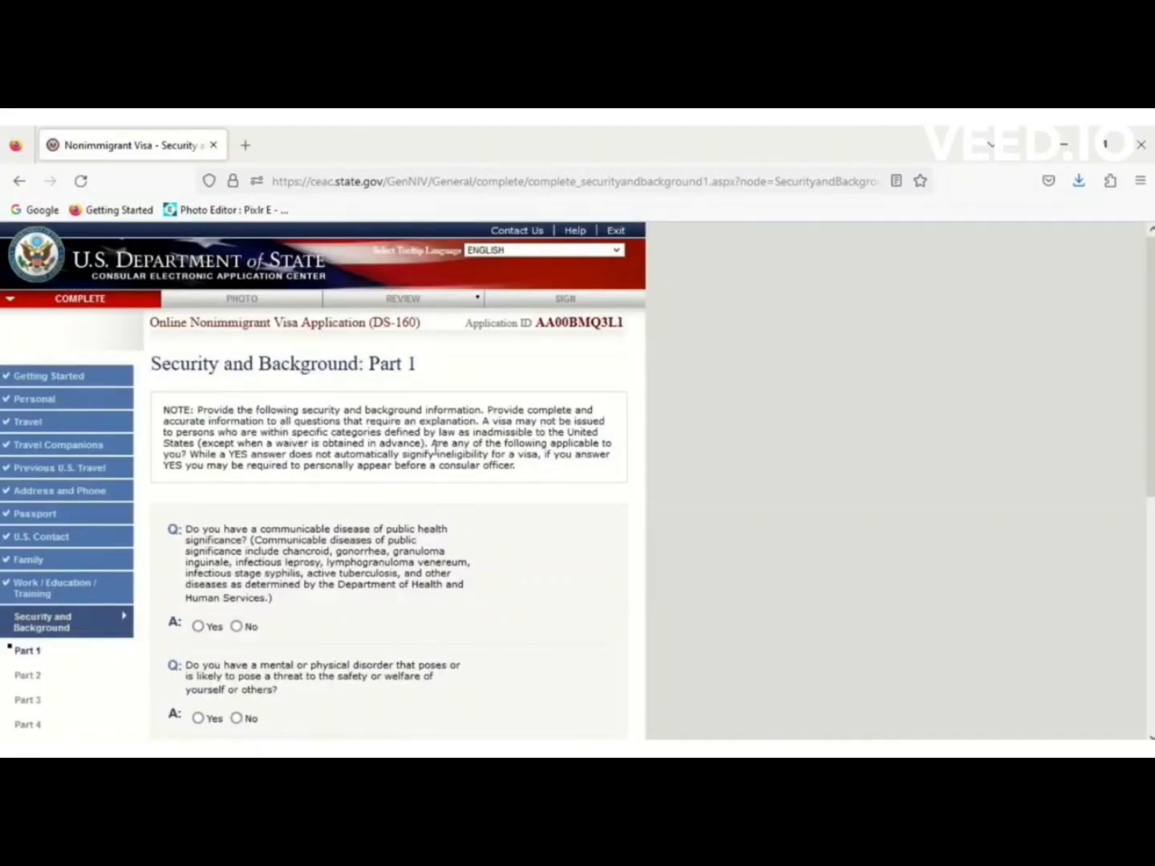
Answer No to the mental or physical disorder and drug abuse questions.
scroll(1151, 395, "down", 3)
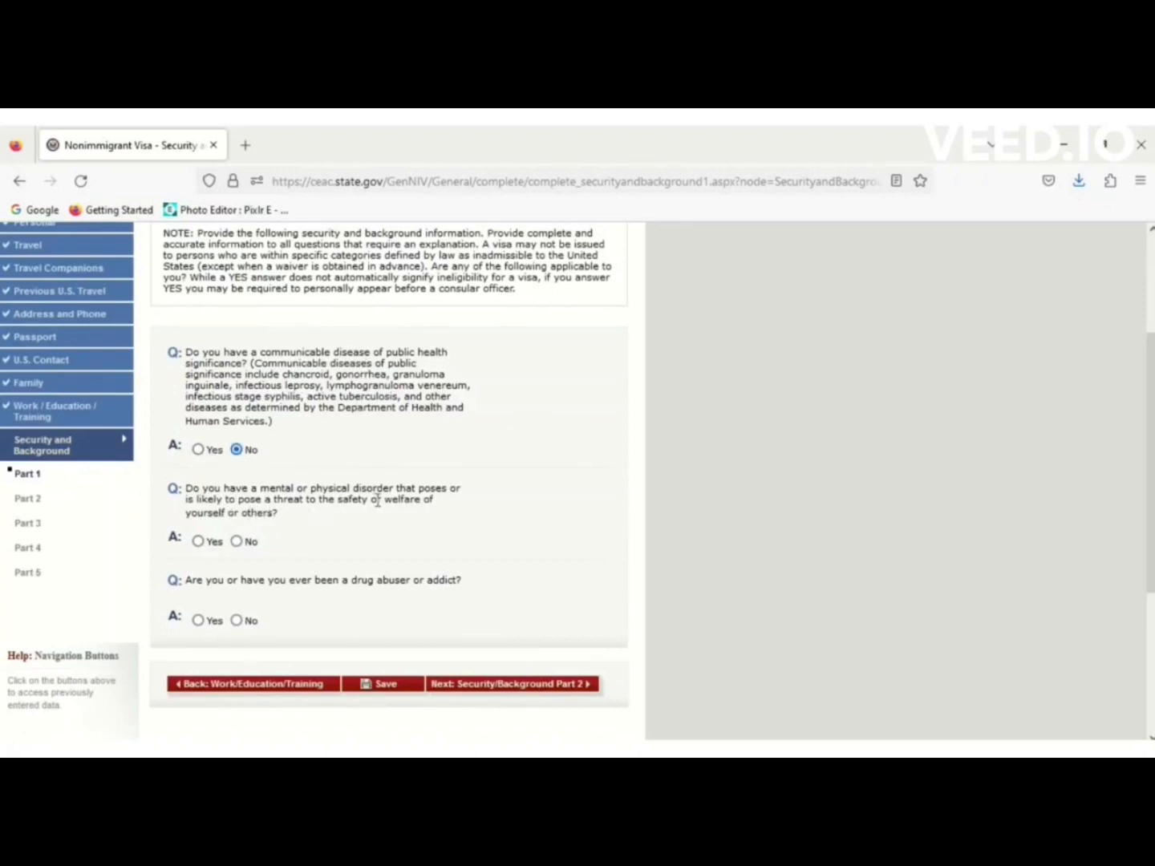
left_click(237, 542)
left_click(236, 621)
Save Part 1 and move on to Security and Background Part 2.
left_click(384, 688)
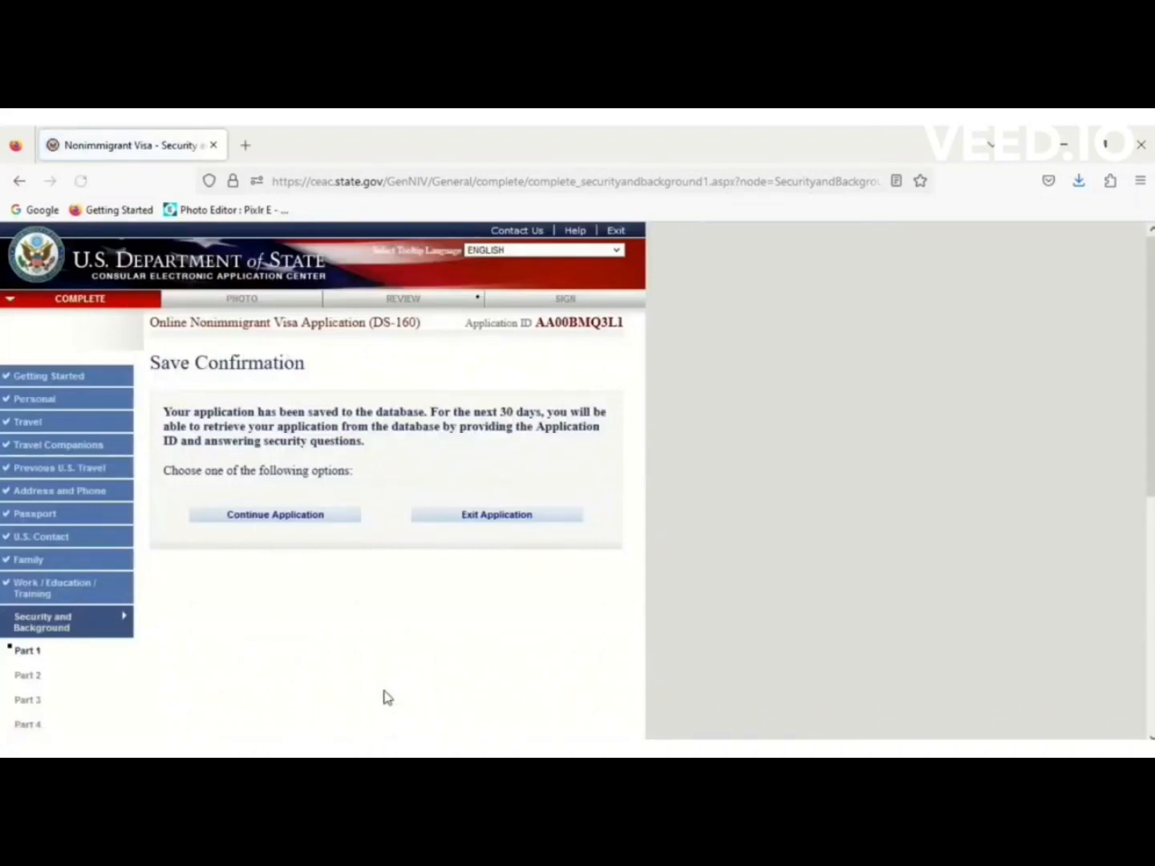
left_click(315, 517)
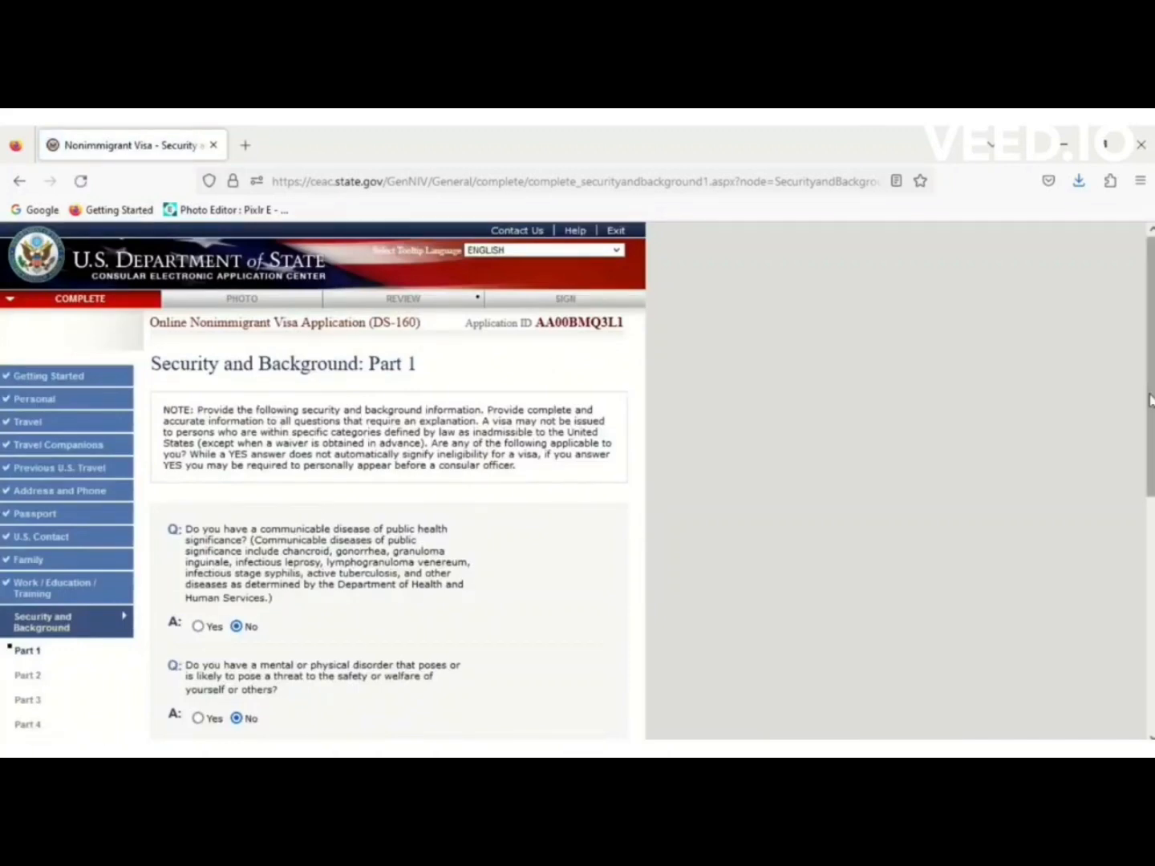
left_click_drag(1149, 399, 1150, 635)
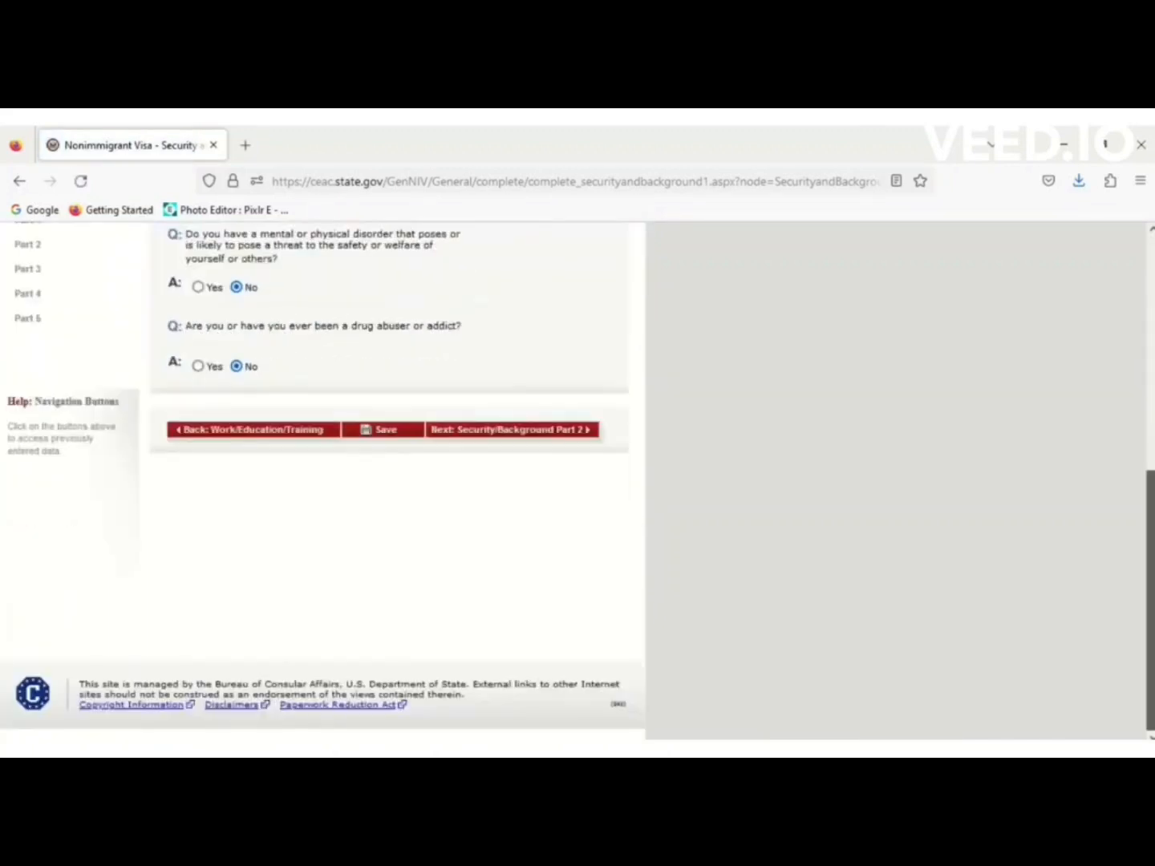
left_click(575, 431)
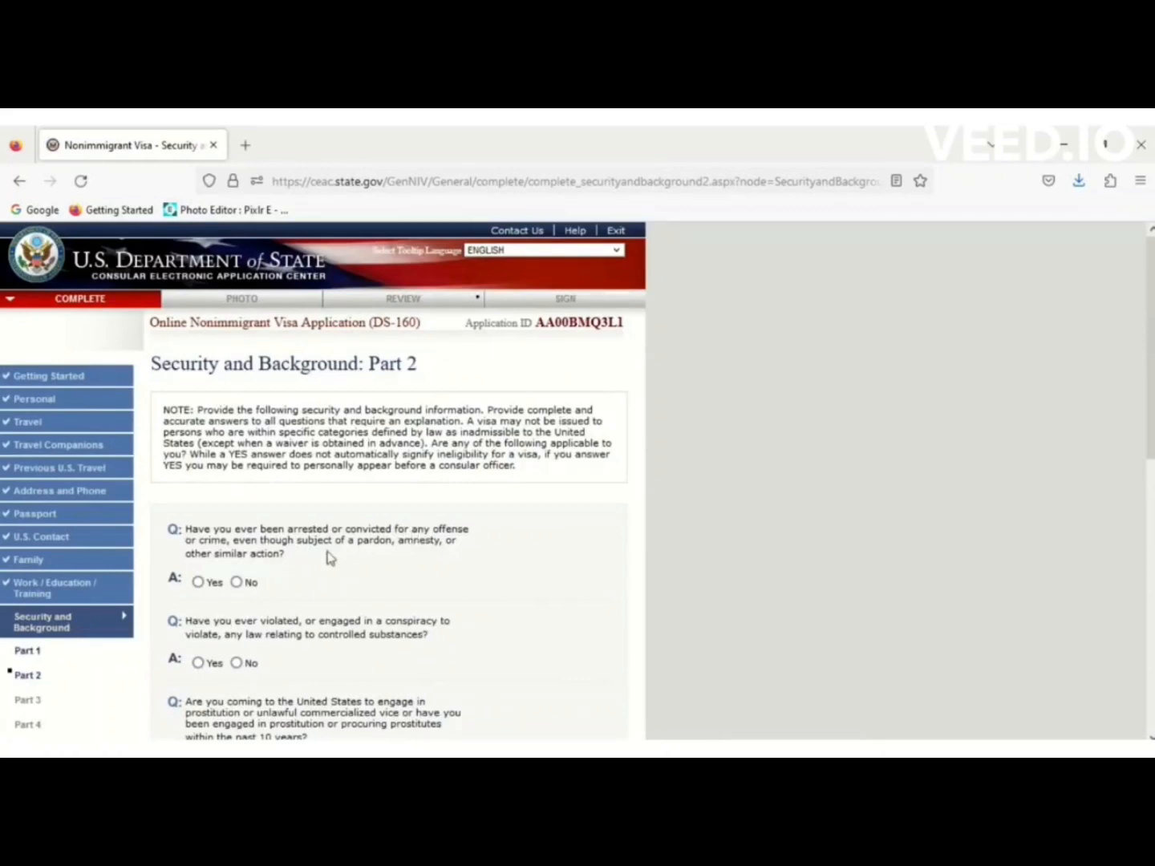
Answer No to the arrest, controlled substances, prostitution, trafficking and trafficker-relative questions.
left_click(236, 583)
scroll(1153, 437, "down", 3)
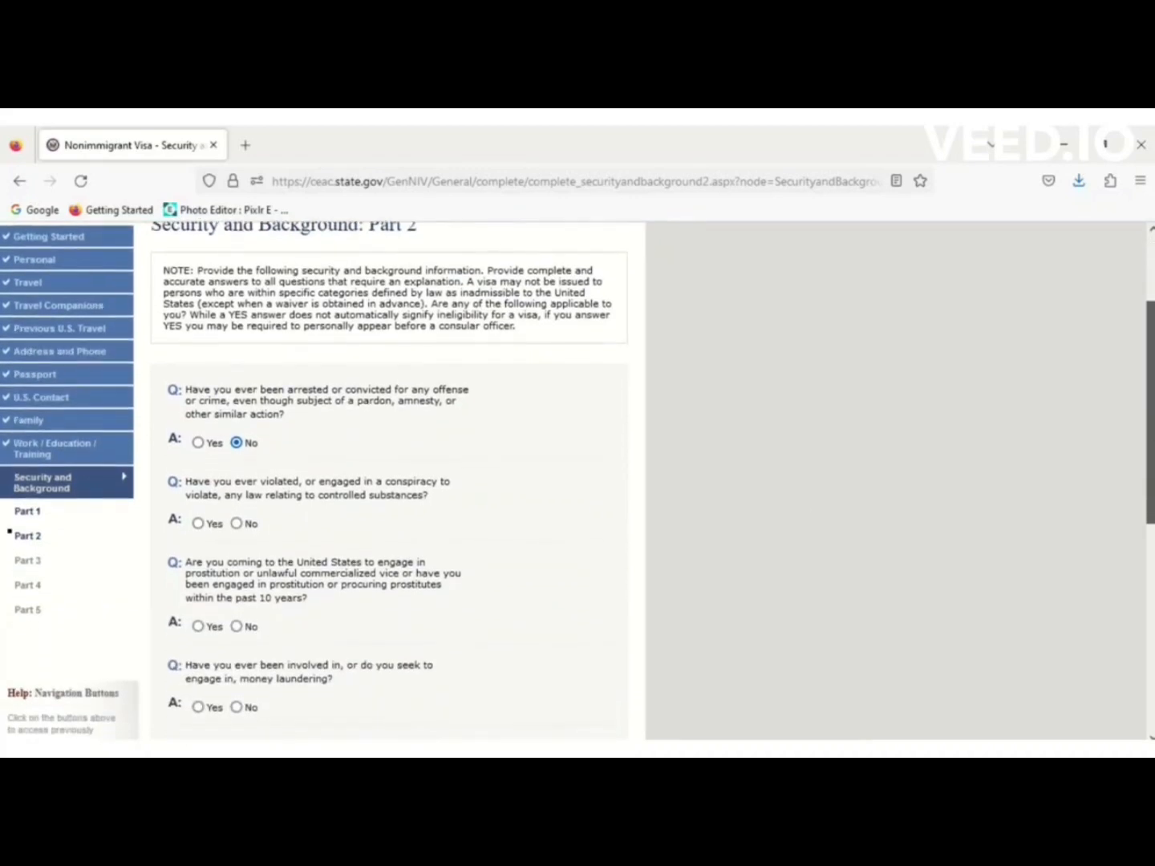
left_click(236, 525)
left_click(236, 628)
scroll(1151, 413, "down", 5)
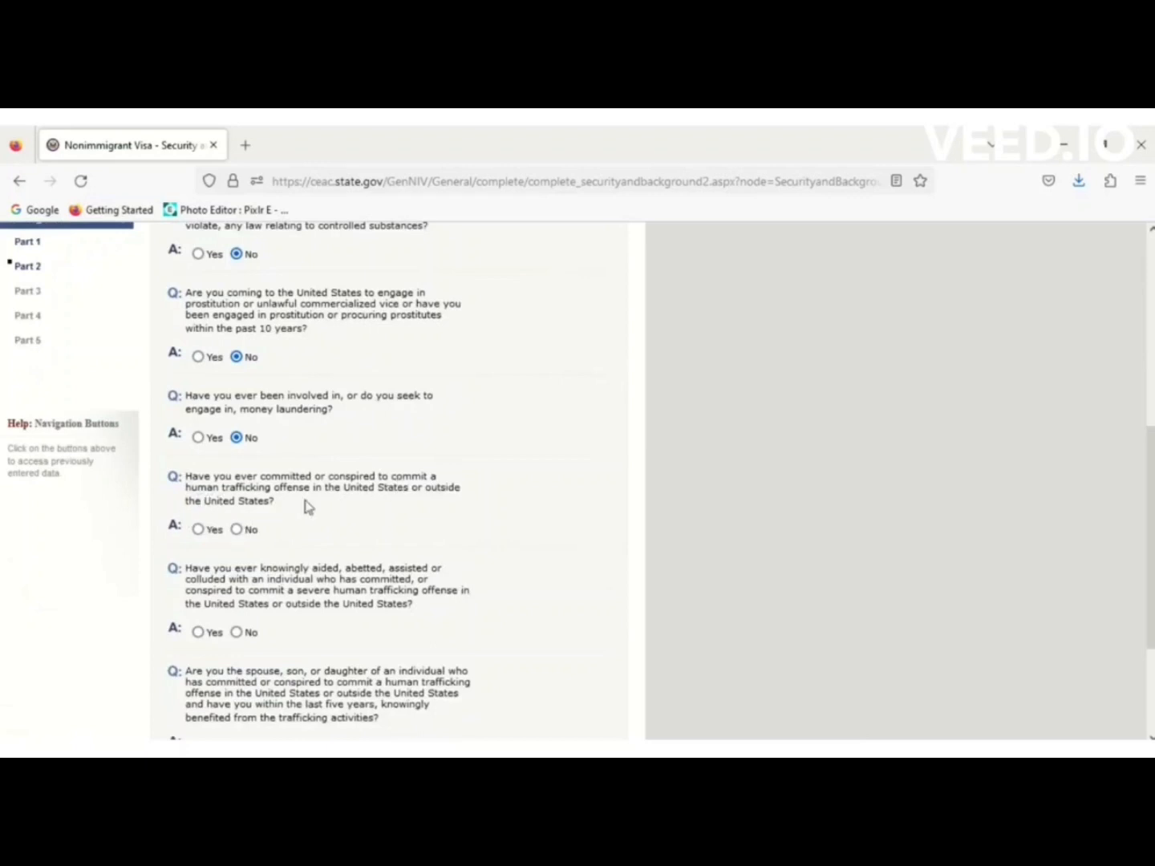
left_click(237, 530)
scroll(1152, 554, "down", 3)
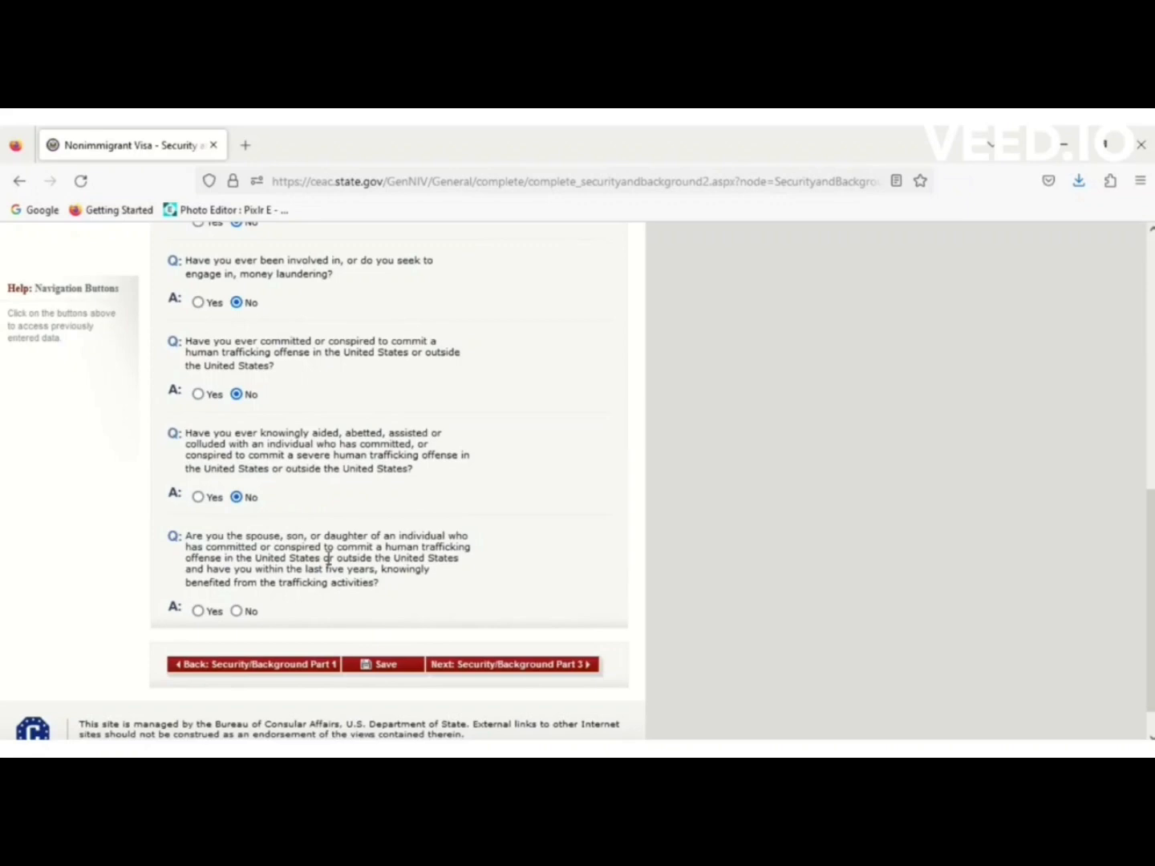
left_click(237, 611)
Save the Part 2 answers and return to the application.
left_click(405, 669)
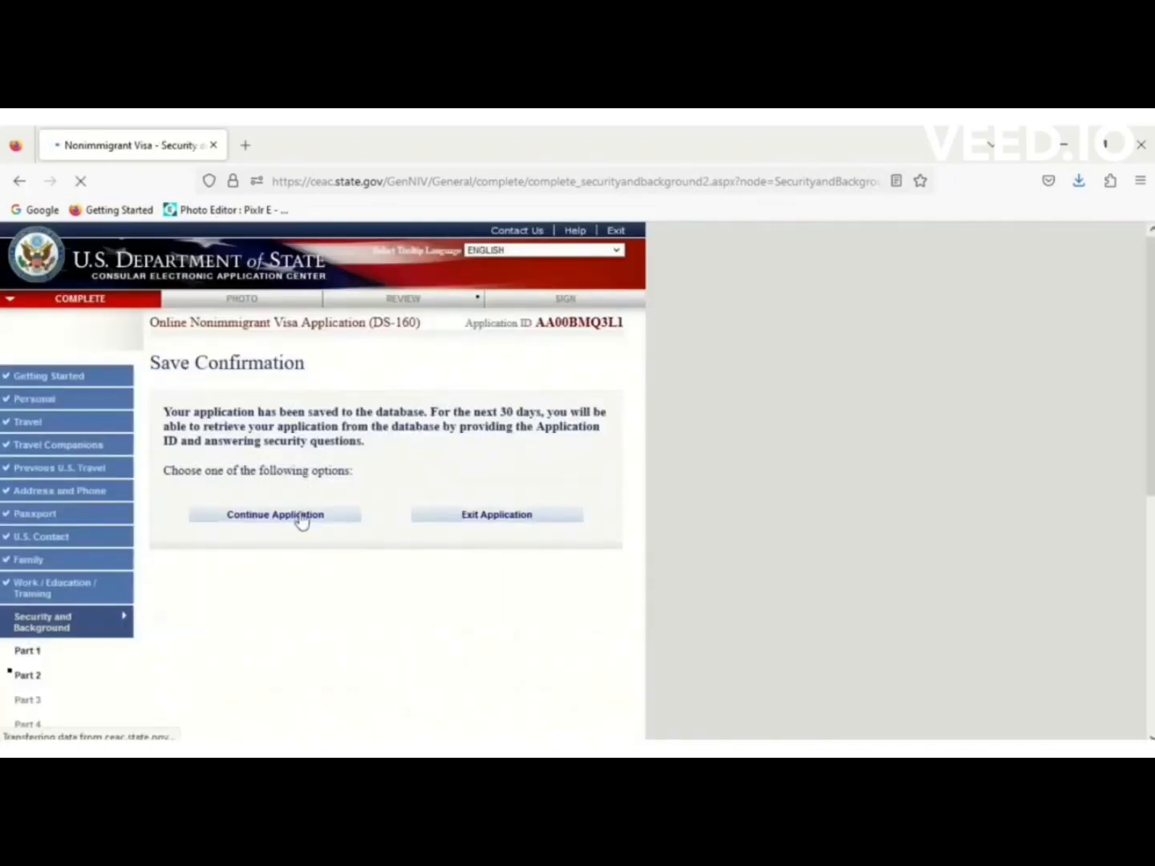
left_click(302, 516)
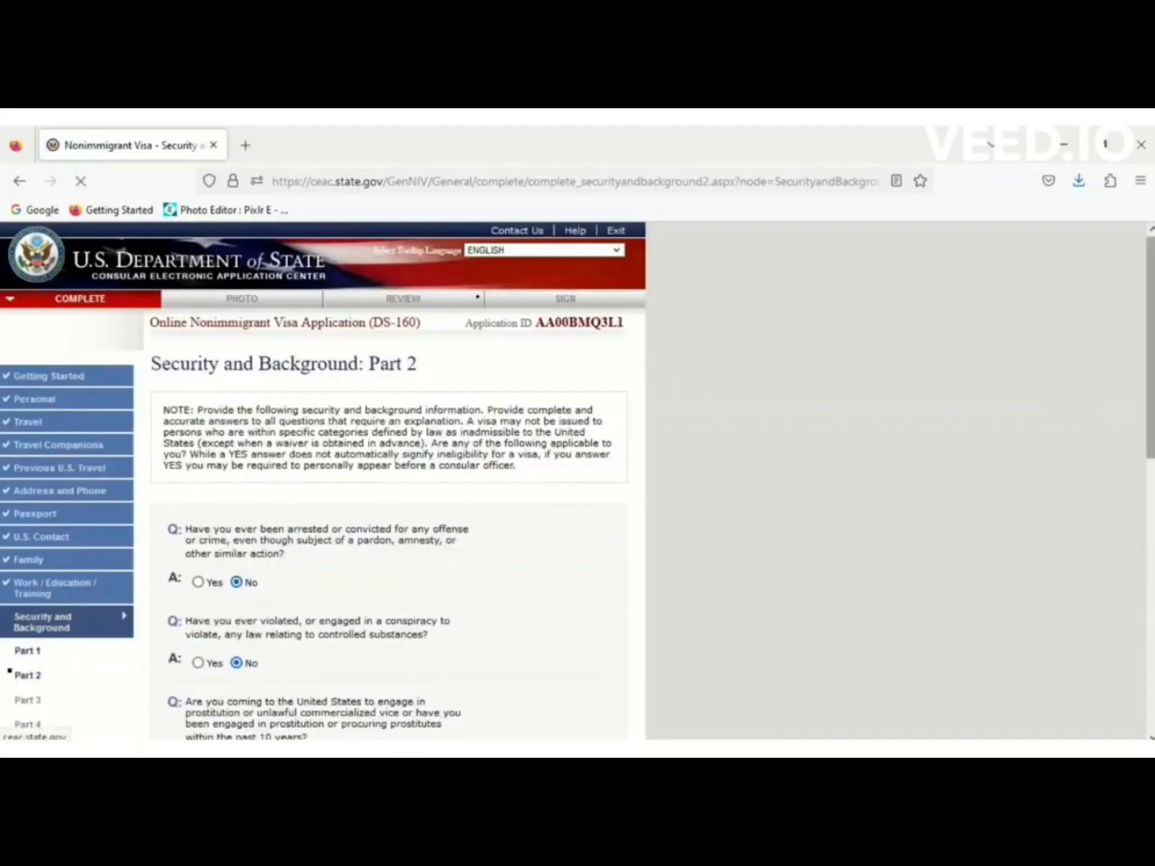
left_click_drag(1150, 417, 1151, 685)
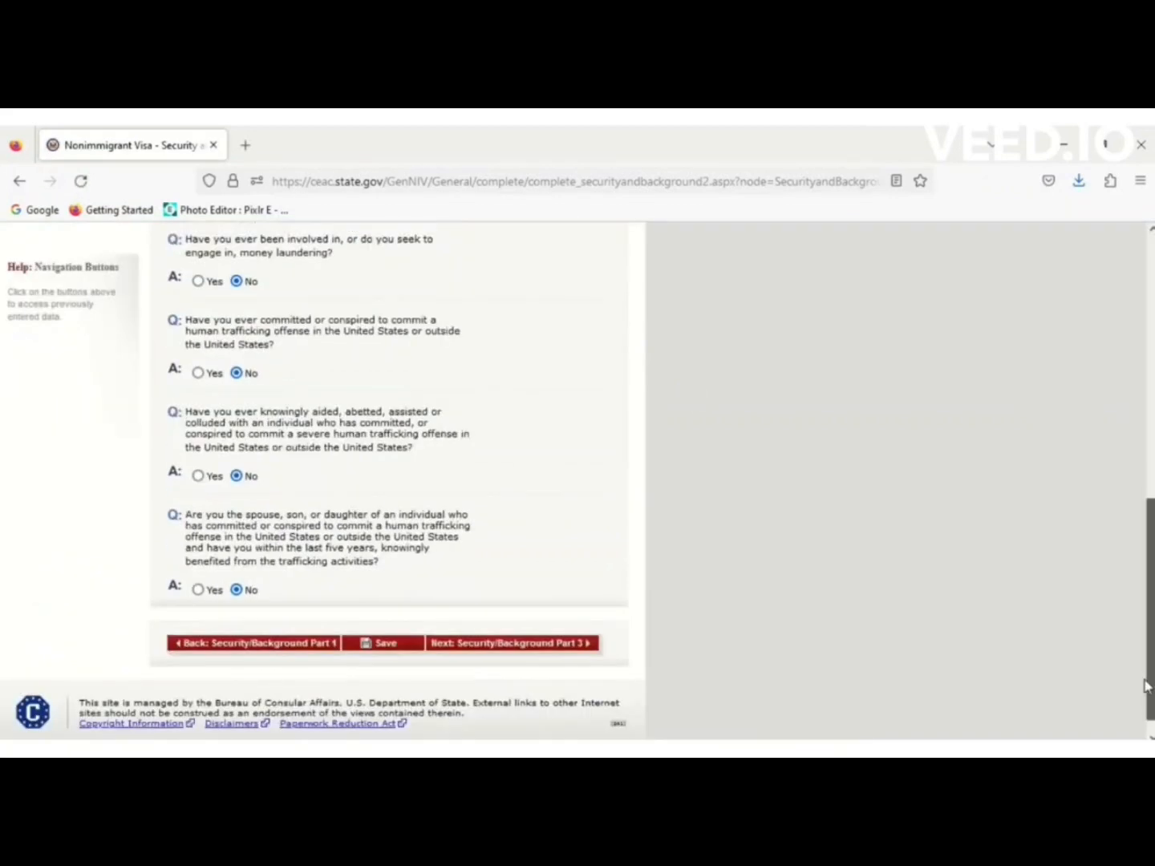
Open Part 3 and answer No to espionage, terrorist support, terrorist relative and genocide questions.
left_click(517, 645)
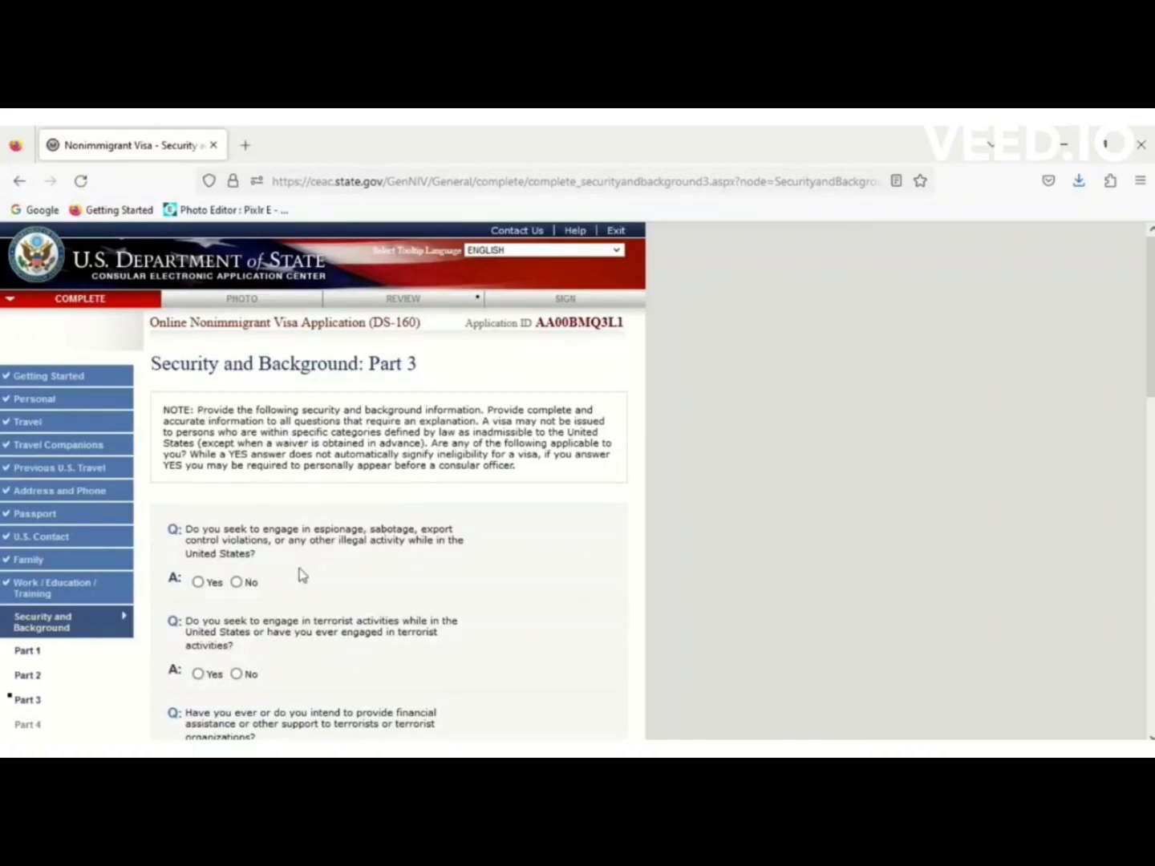
left_click(236, 583)
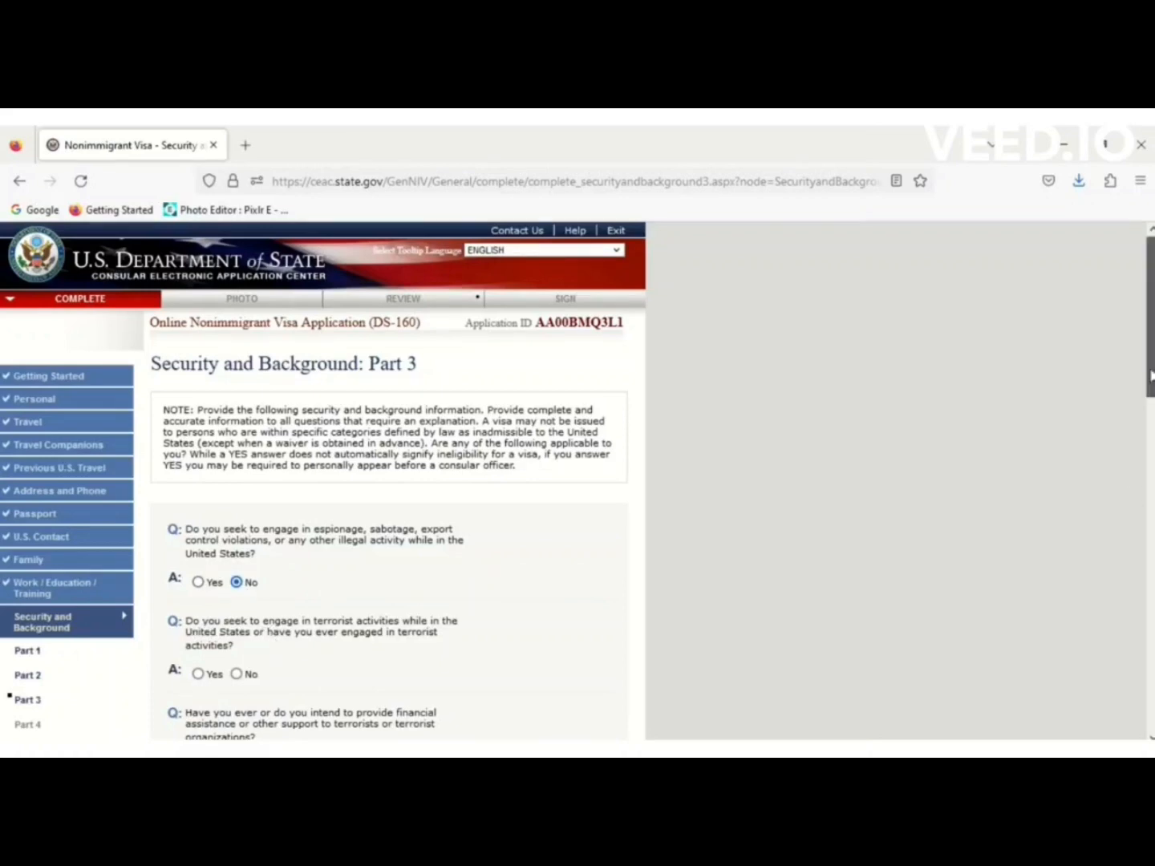
scroll(1128, 498, "down", 5)
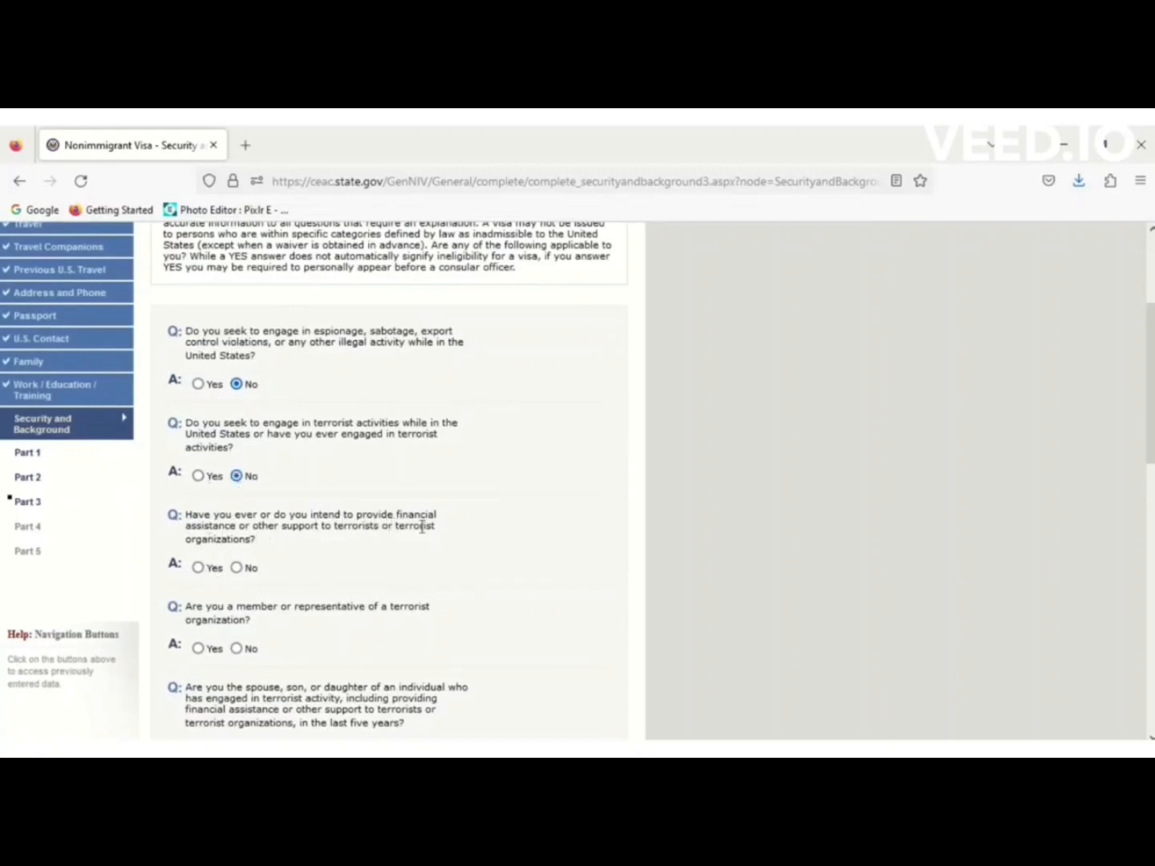
left_click(236, 568)
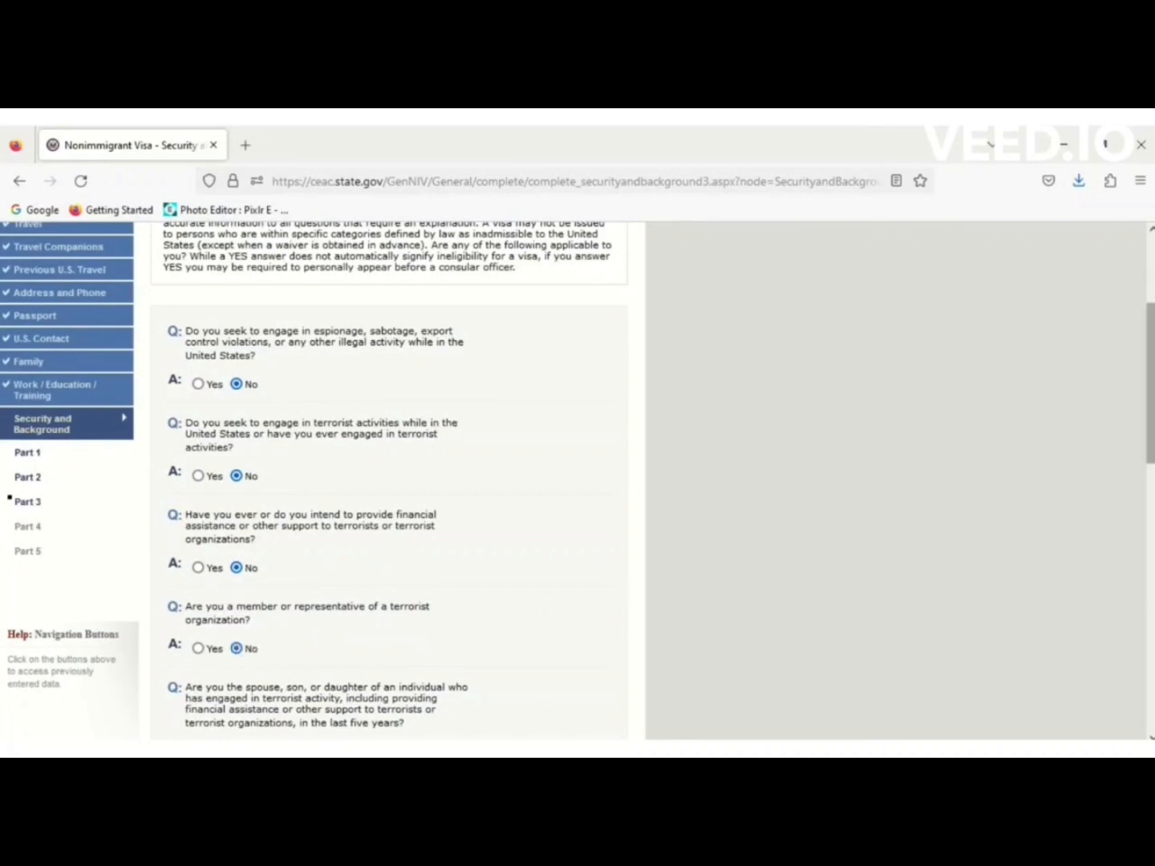
left_click_drag(1150, 384, 1150, 488)
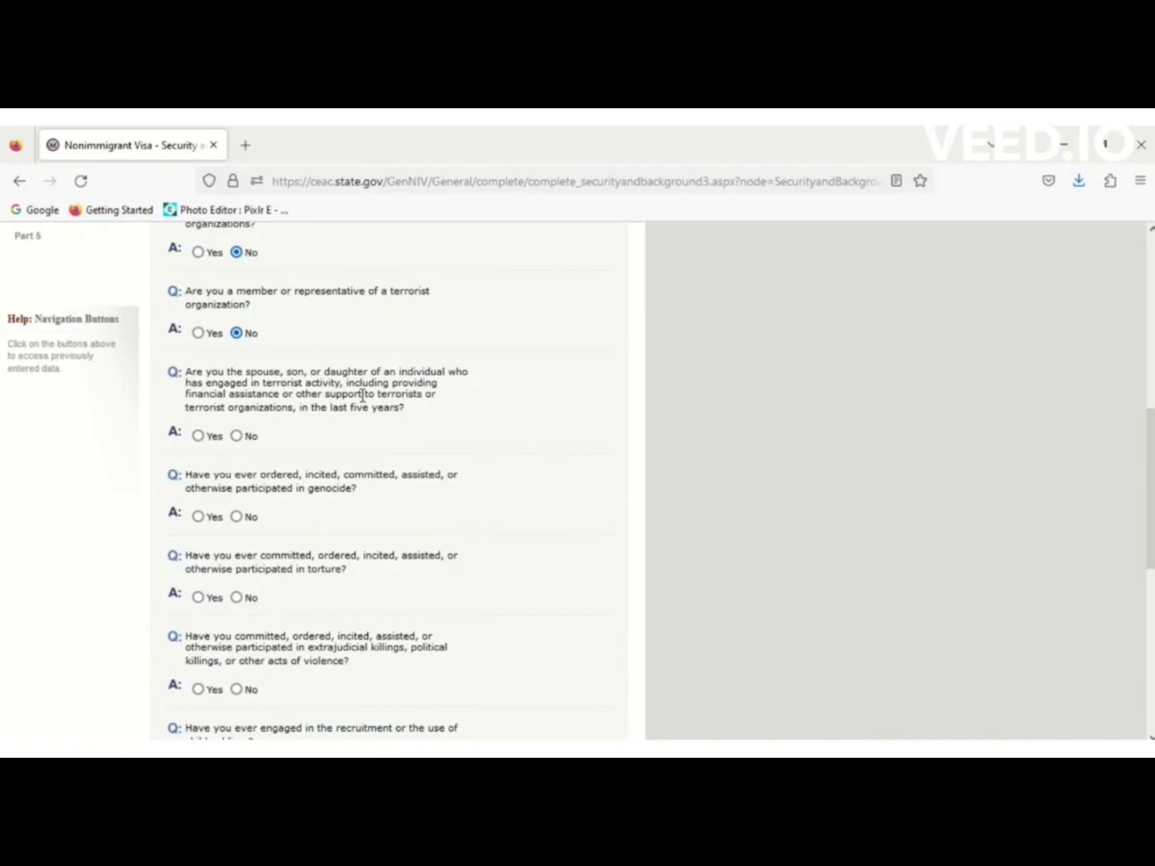
left_click(237, 437)
left_click(237, 518)
Answer No to torture, extrajudicial killings, child soldiers, religious freedom and organ transplantation questions.
left_click(237, 599)
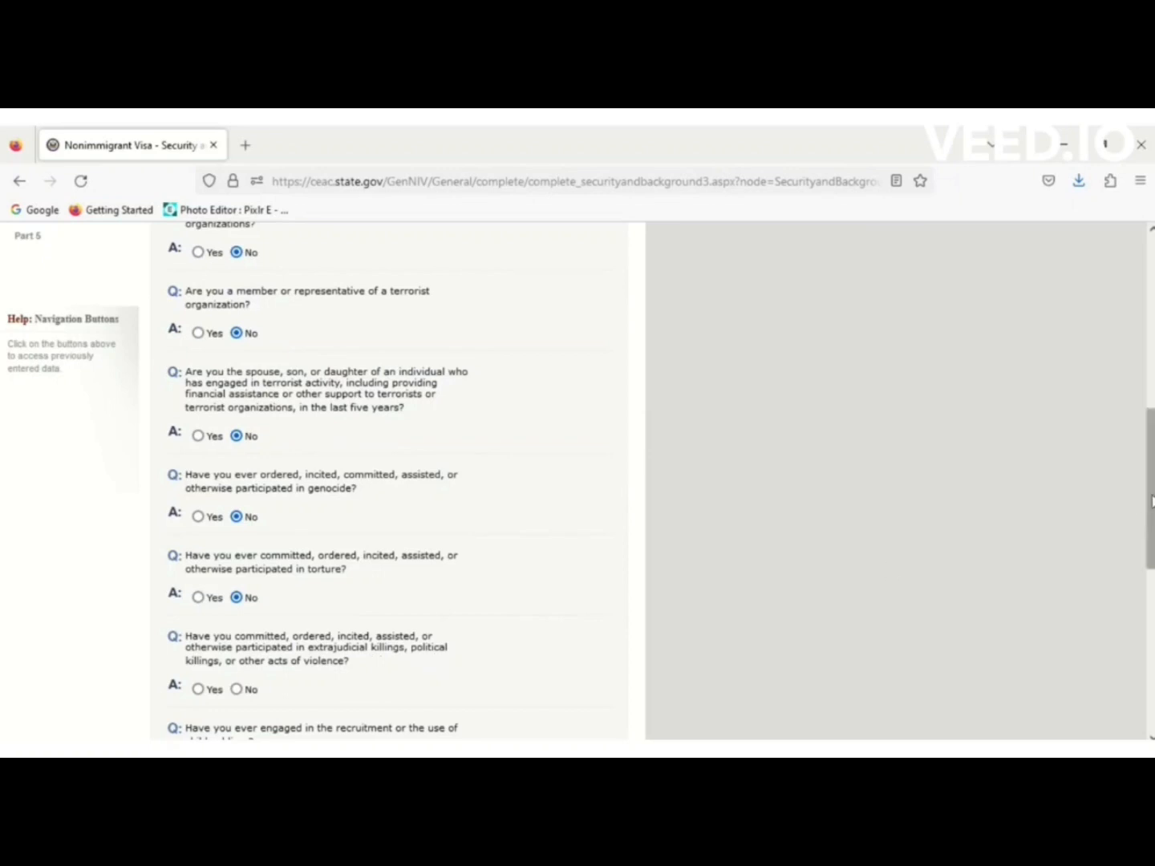
scroll(1151, 490, "down", 3)
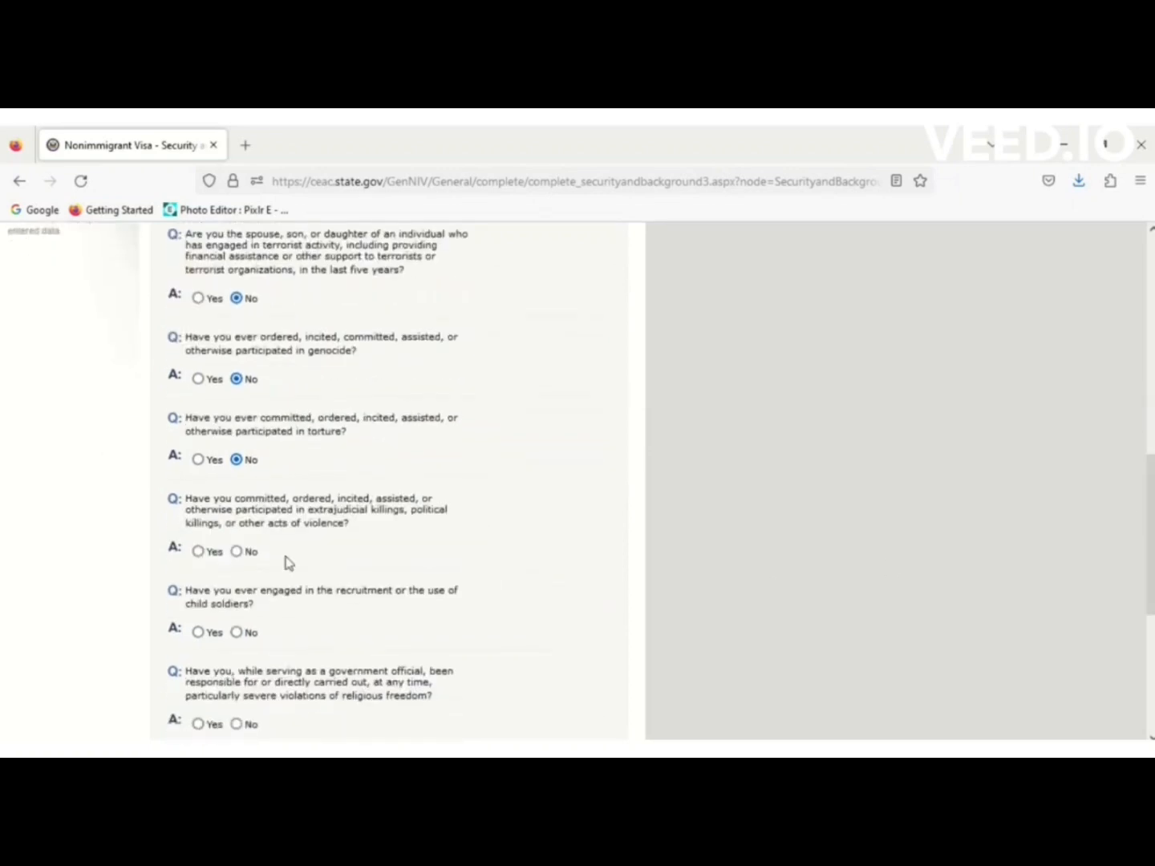
left_click(237, 554)
left_click(238, 633)
scroll(1152, 570, "down", 3)
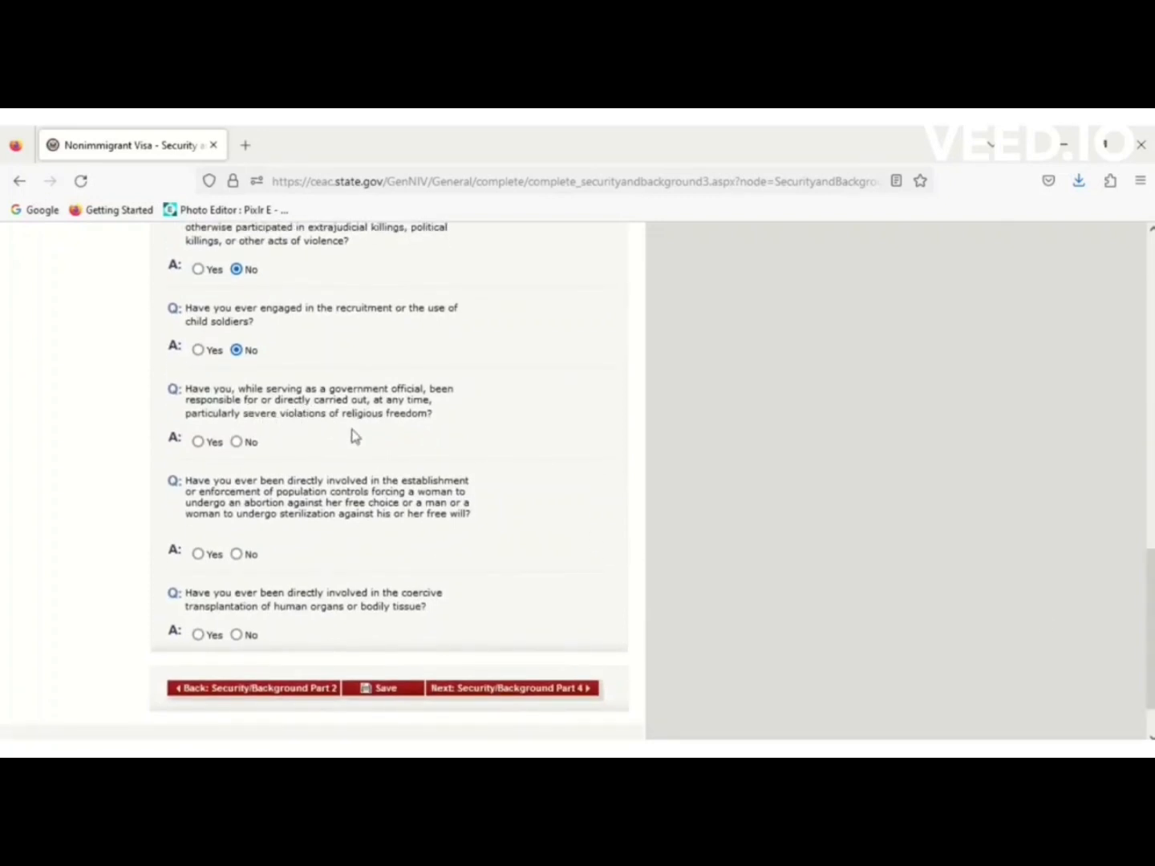
left_click(238, 443)
left_click(237, 636)
Save the Part 3 answers and move on to Security and Background Part 4.
left_click(391, 691)
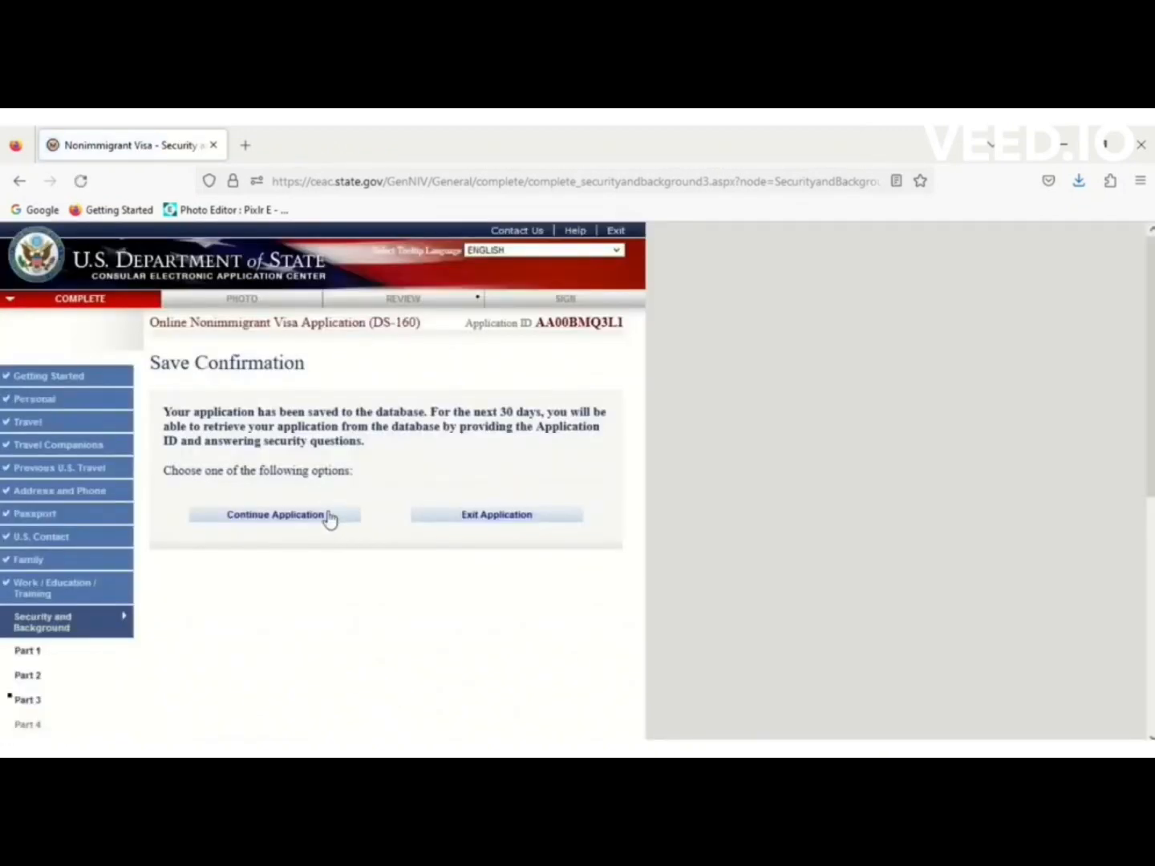
left_click(329, 516)
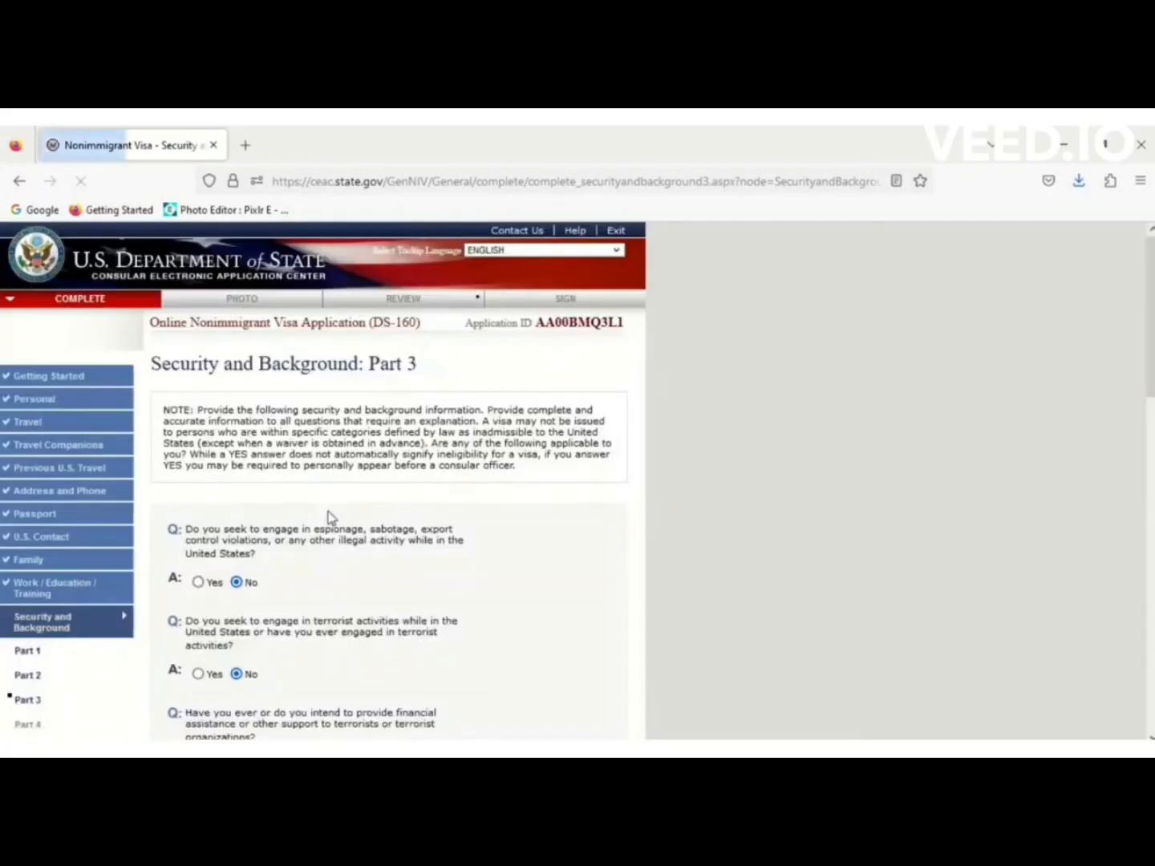
left_click_drag(1151, 365, 1150, 700)
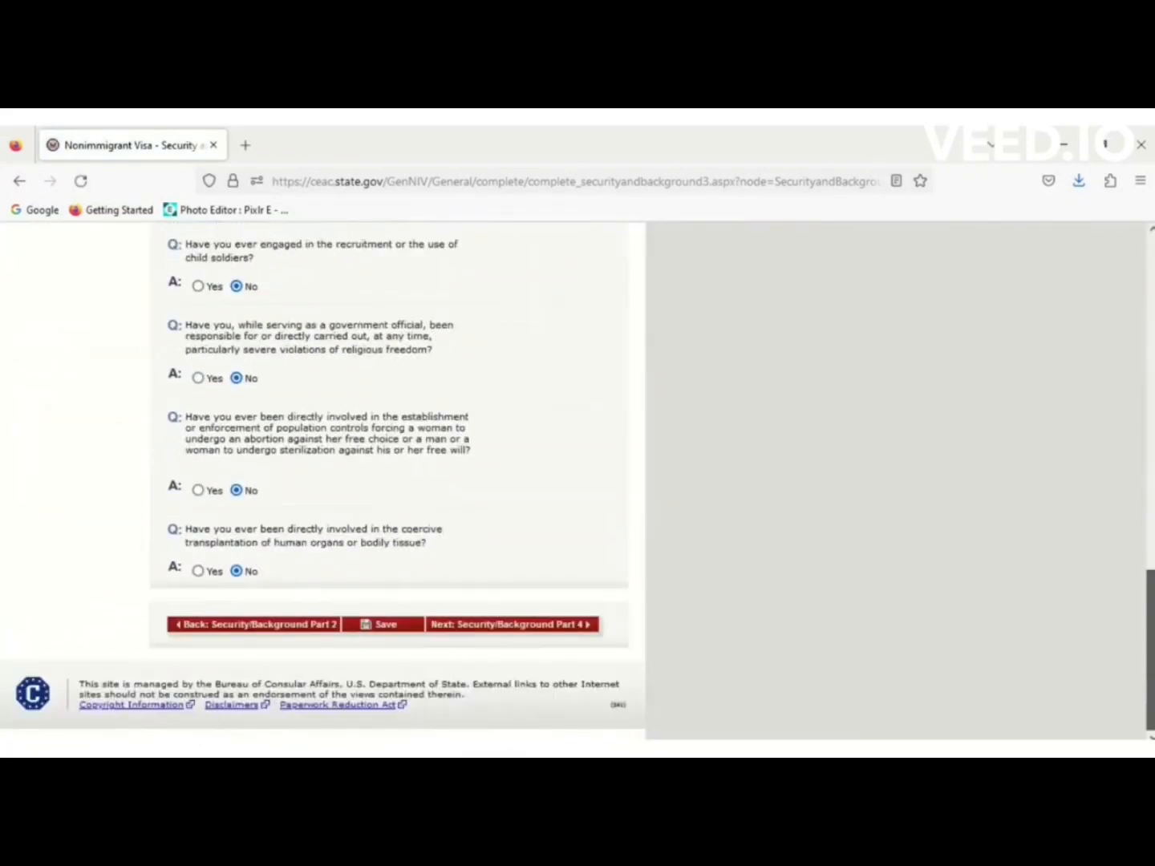
left_click(543, 632)
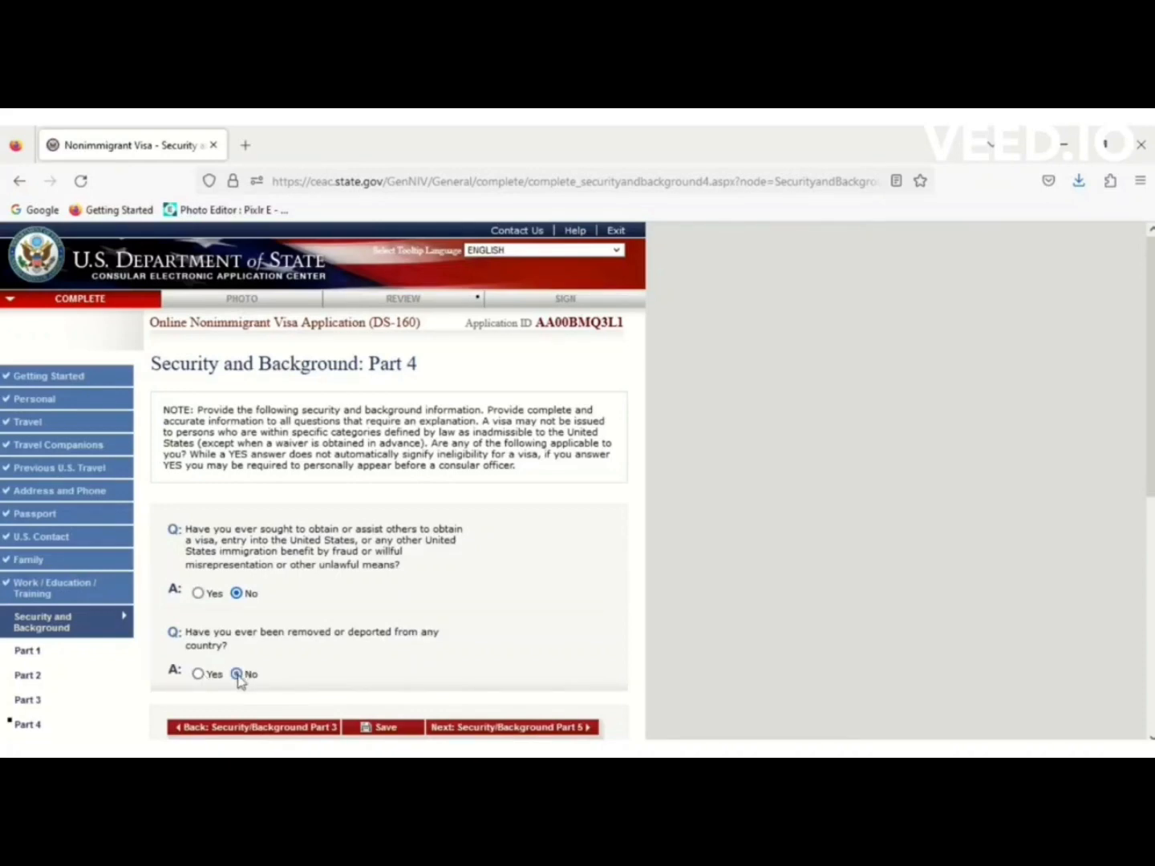
Save the Part 4 answers and continue to Security and Background Part 5.
left_click(381, 728)
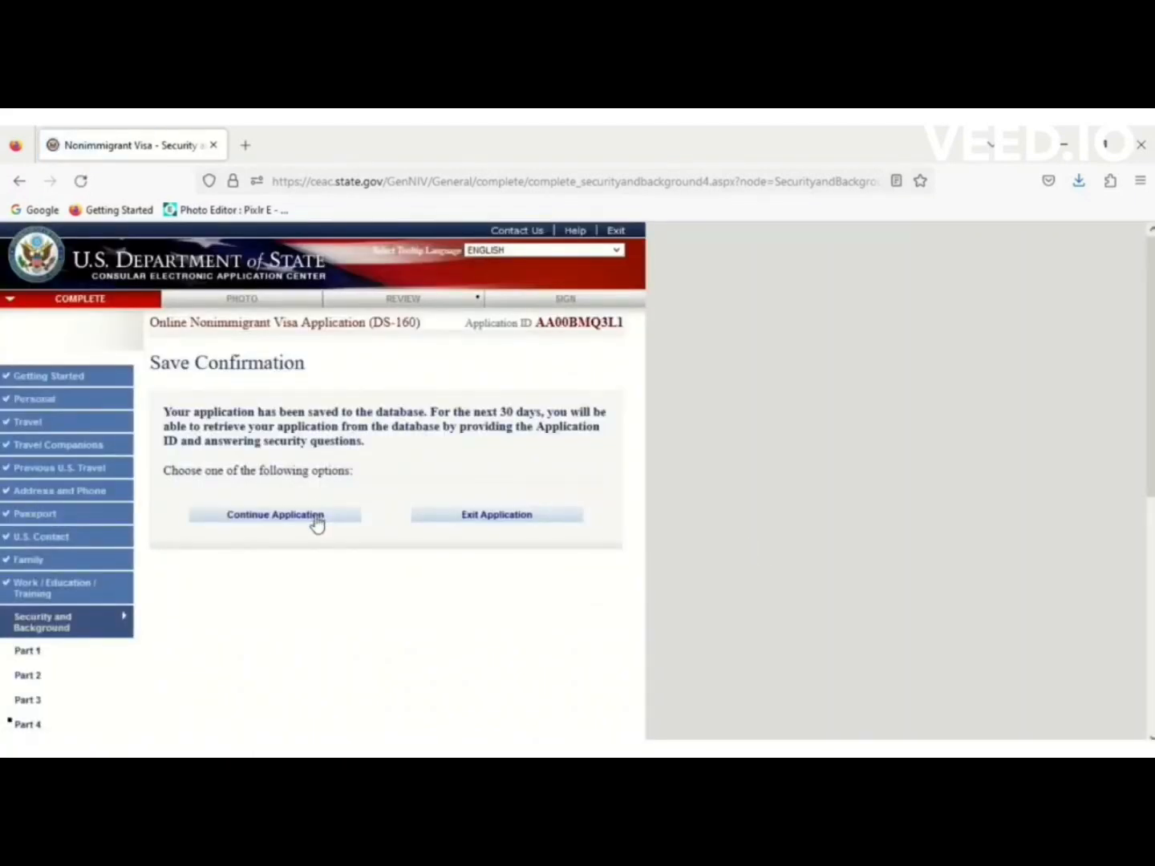
left_click(317, 522)
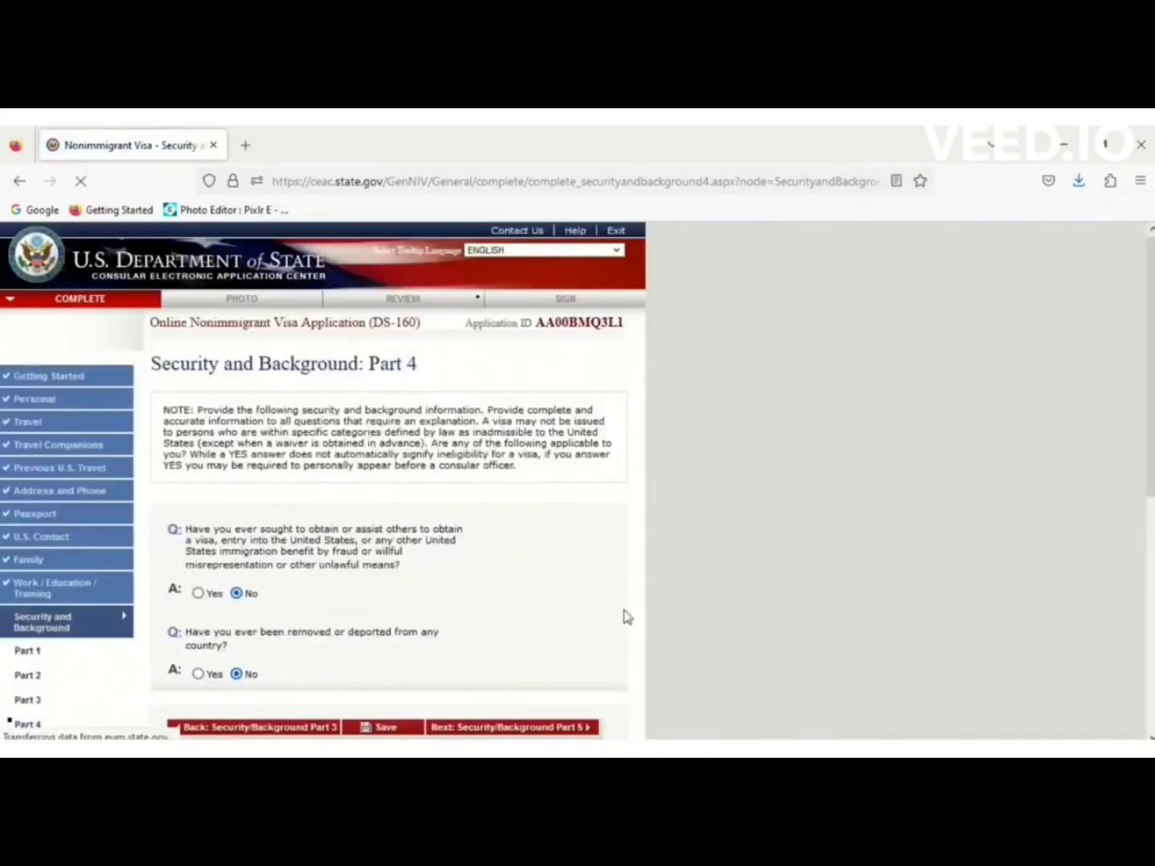
left_click(557, 728)
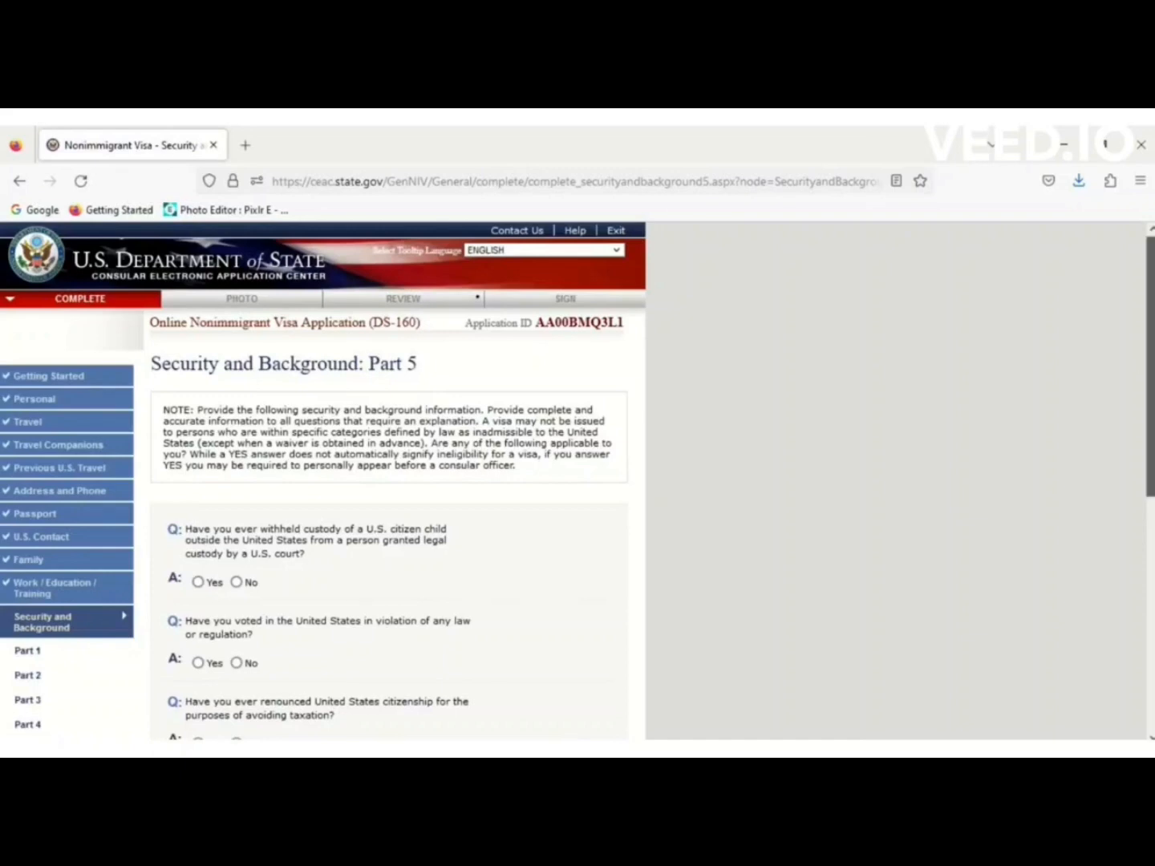
Answer No to the child custody and illegal voting questions.
scroll(1108, 362, "down", 3)
scroll(1108, 362, "up", 1)
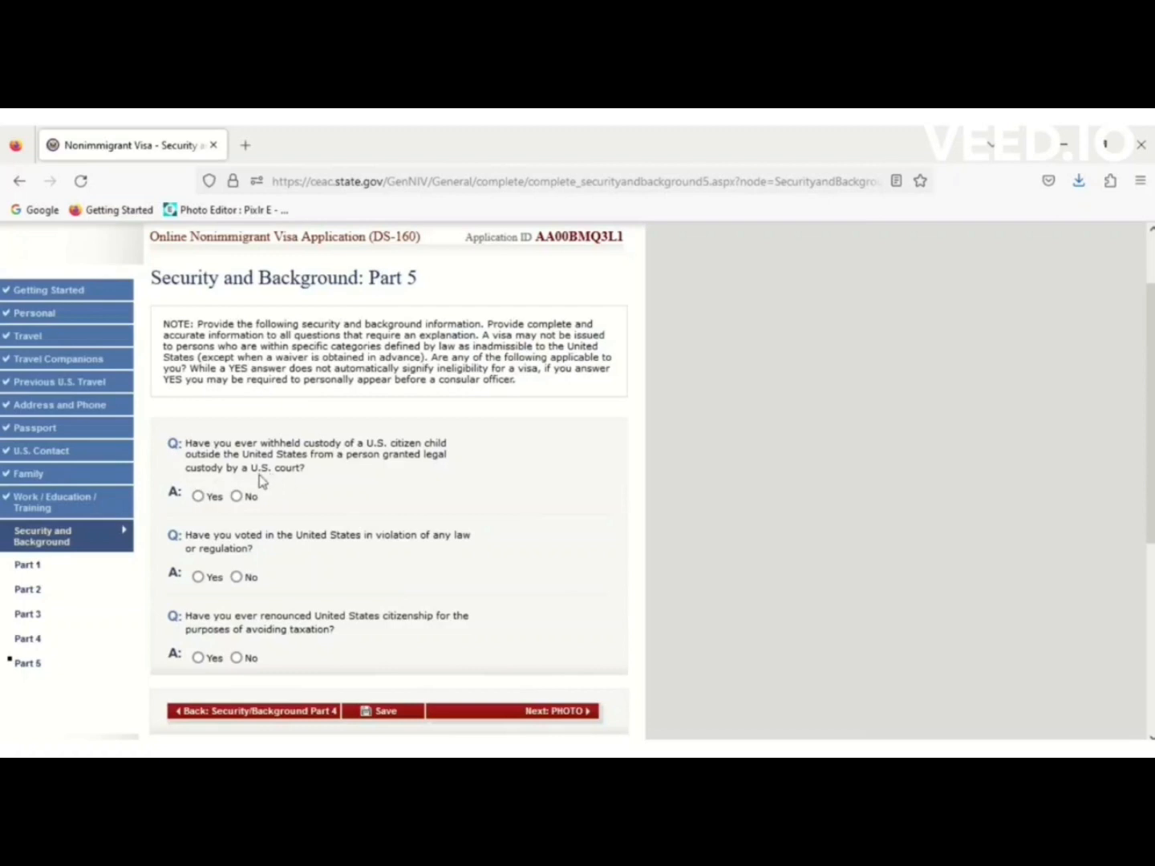
left_click(237, 496)
left_click(236, 578)
Save the Part 5 answers and proceed to the Photo step.
left_click(382, 713)
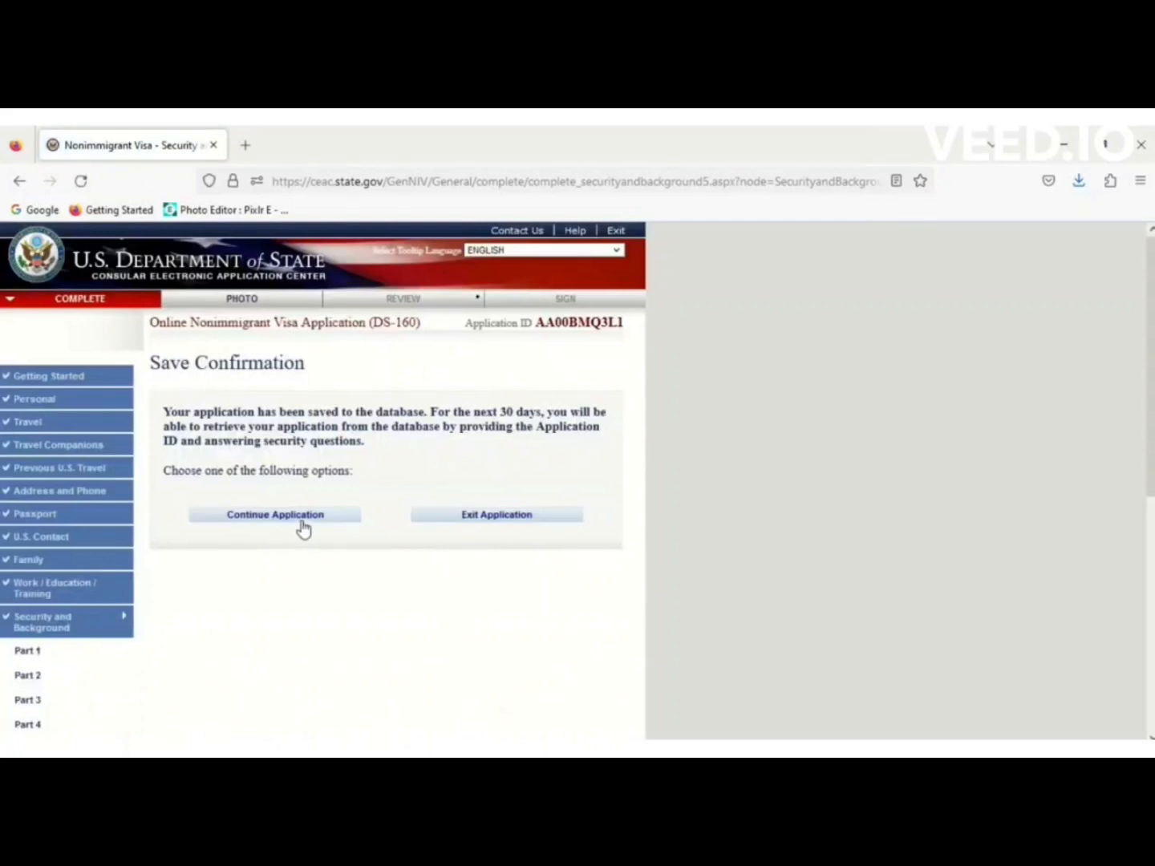
left_click(302, 521)
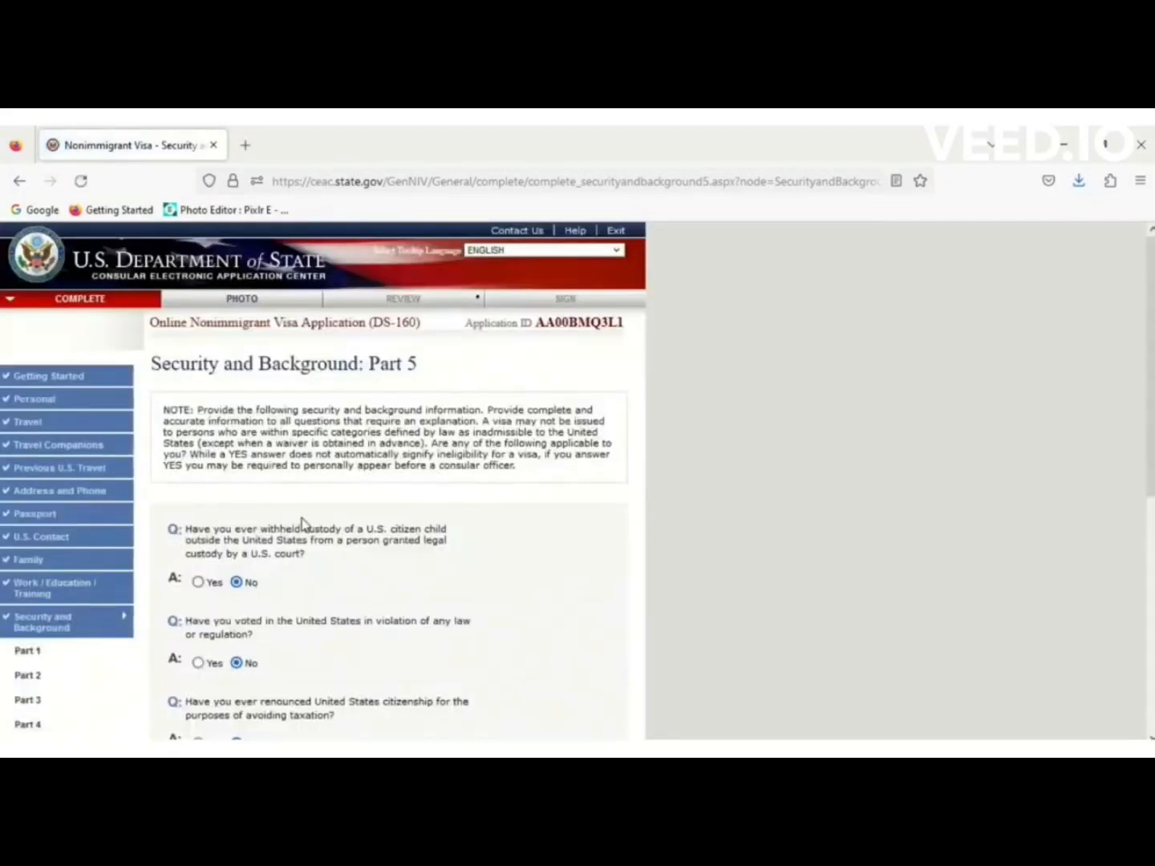
scroll(557, 449, "down", 5)
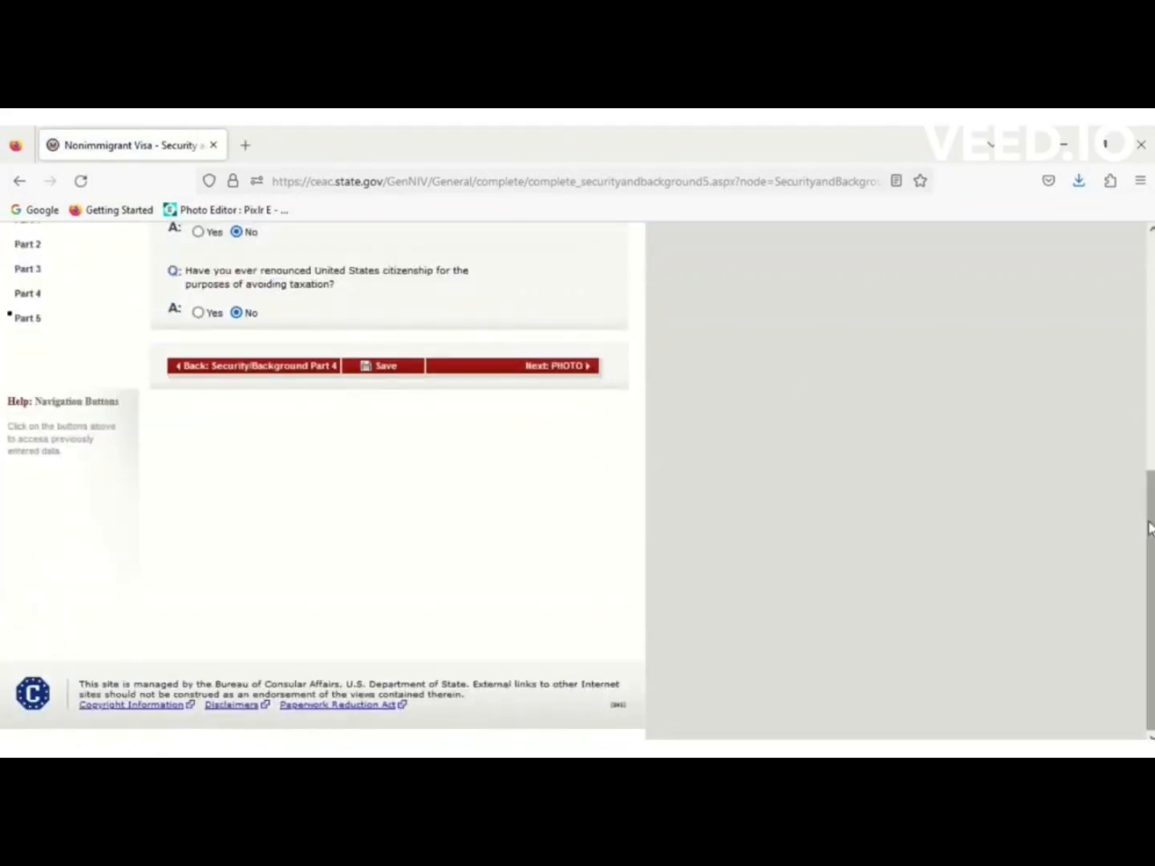
left_click_drag(1149, 528, 1097, 263)
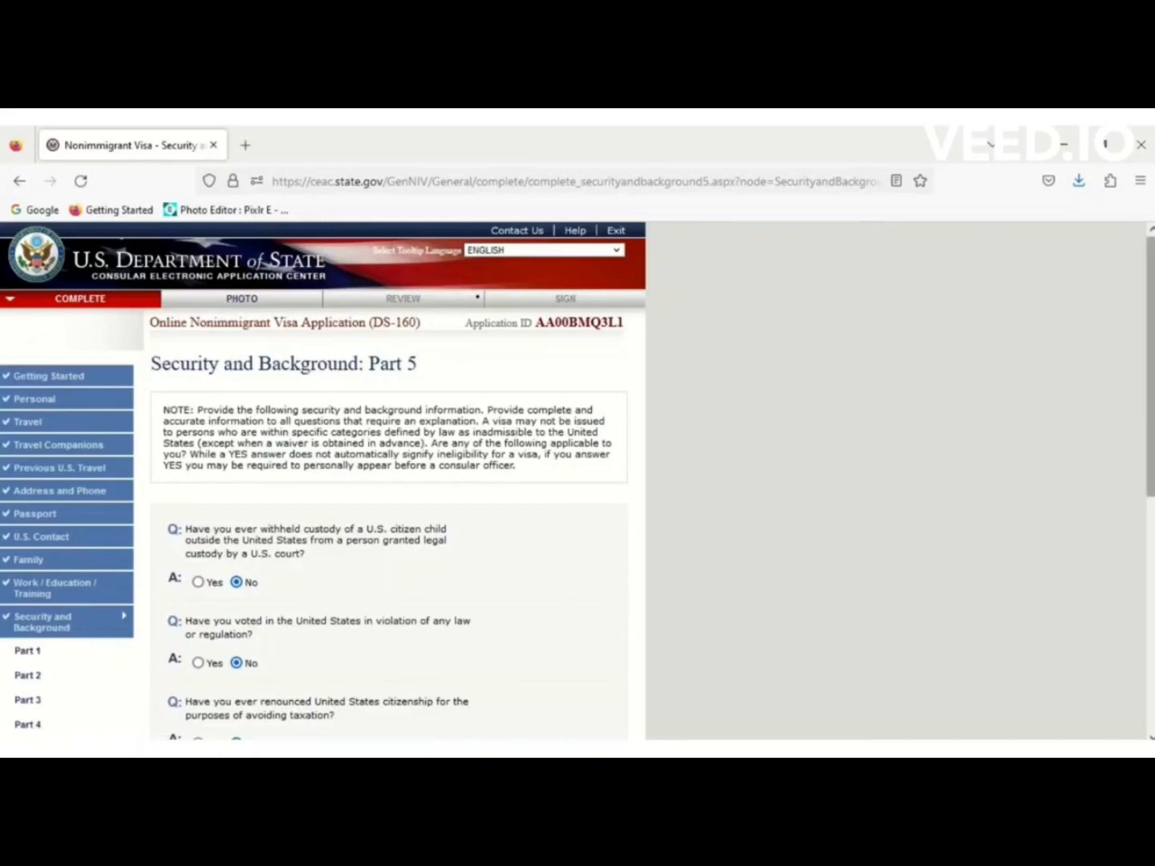
scroll(1126, 412, "down", 5)
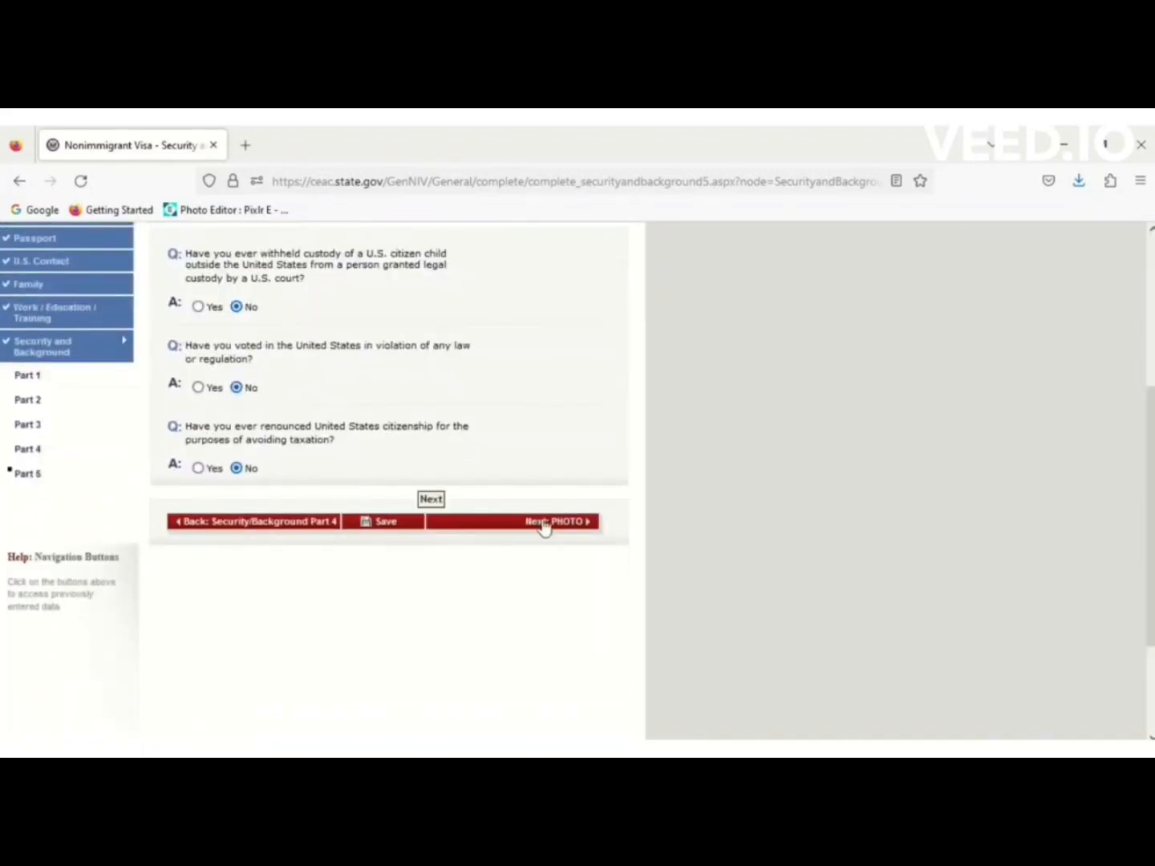
left_click(539, 523)
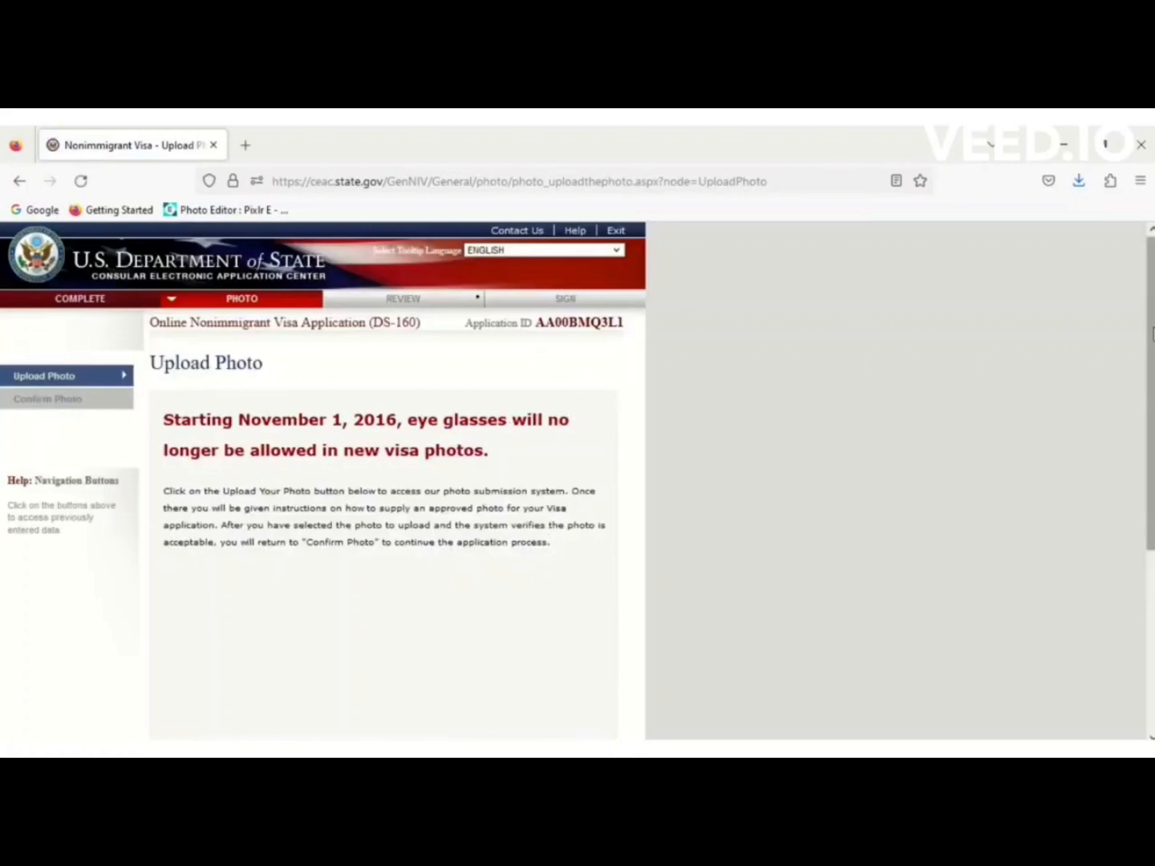
Open the photo upload tool and select the China.jpg file from the computer.
scroll(618, 393, "down", 3)
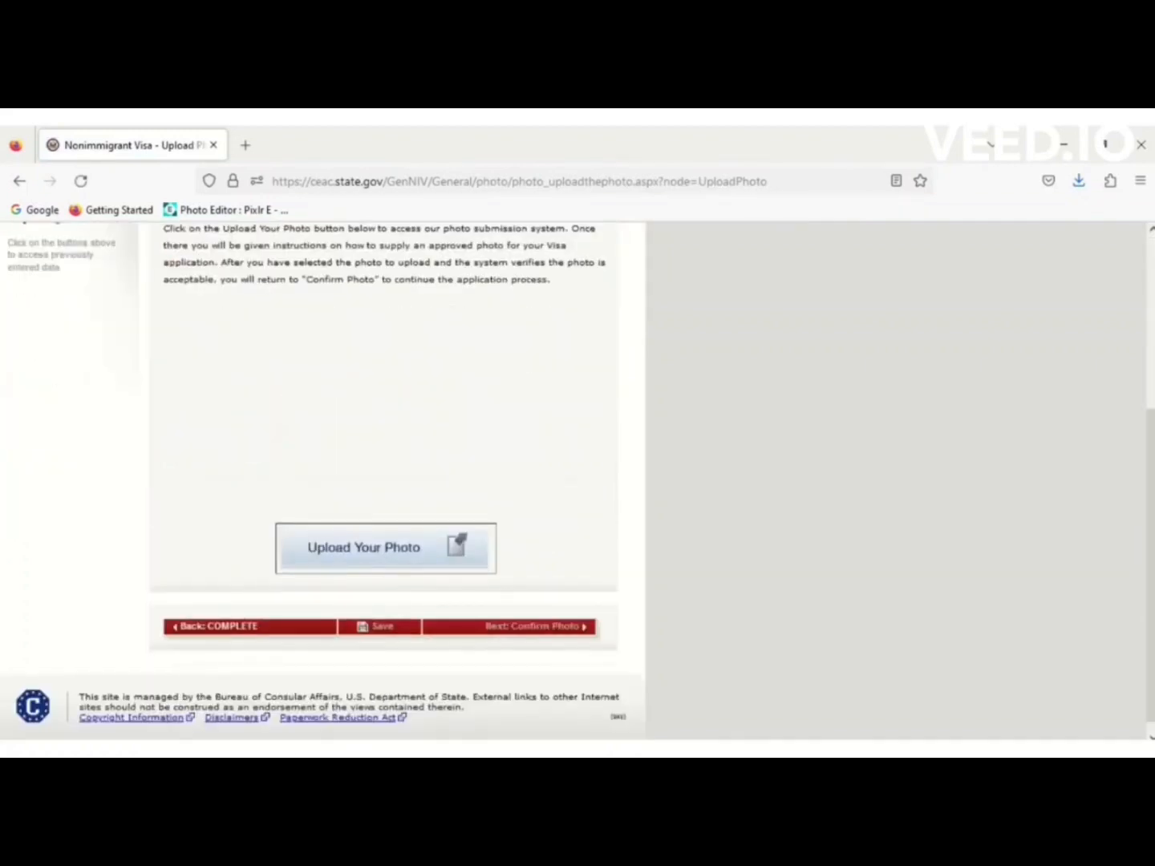
left_click(418, 548)
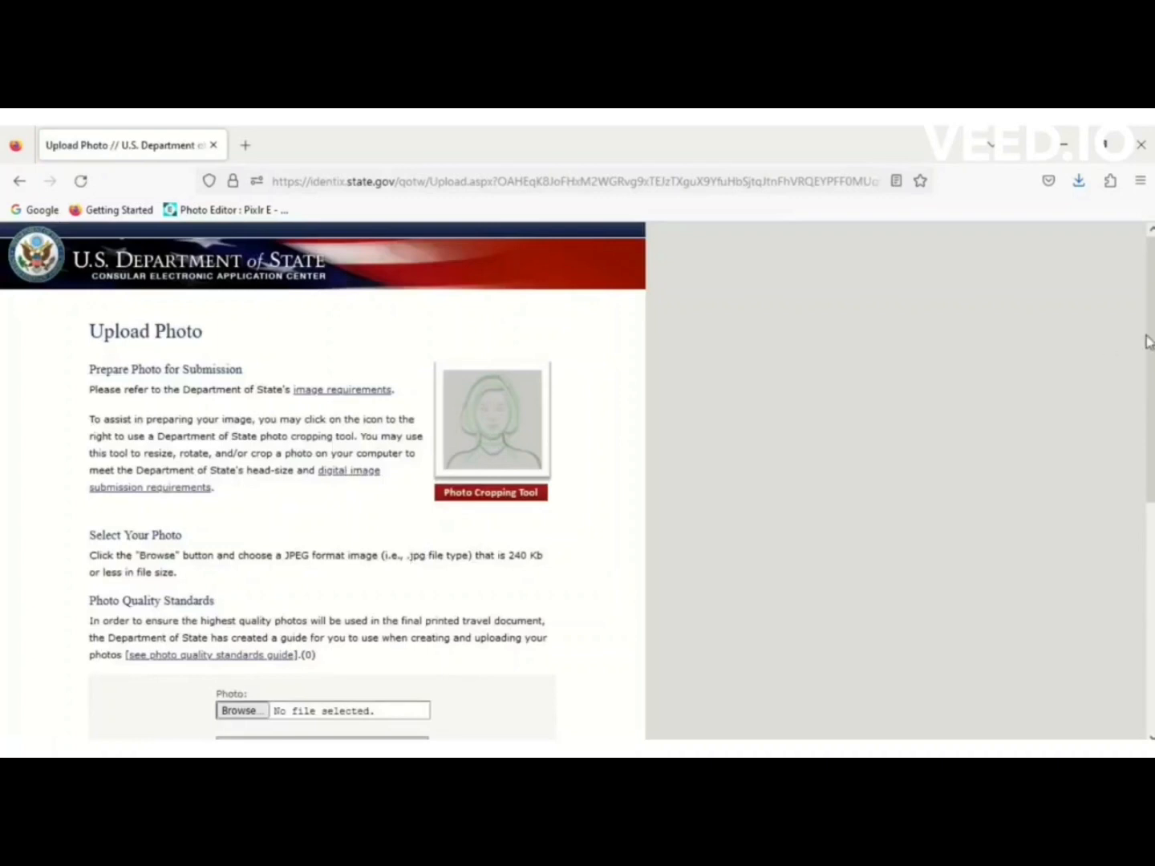
left_click_drag(1150, 351, 1152, 464)
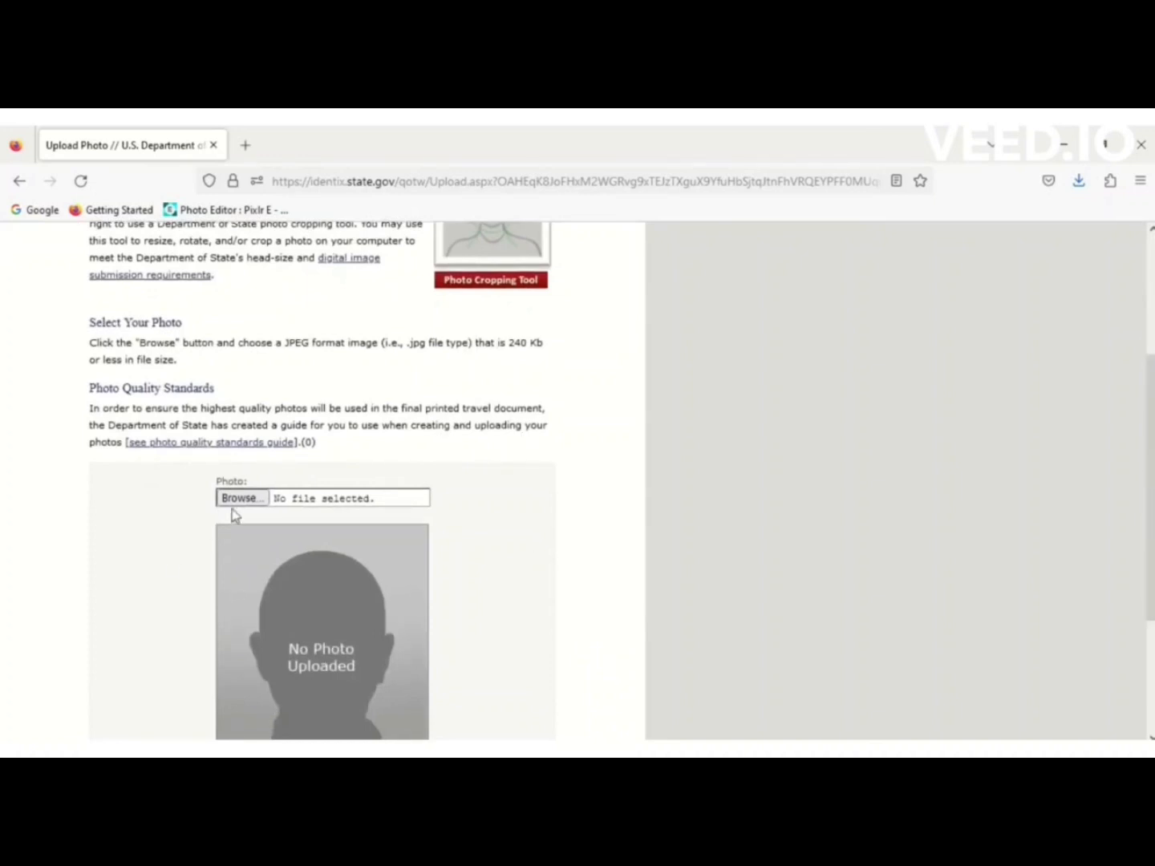
left_click_drag(1153, 417, 1153, 529)
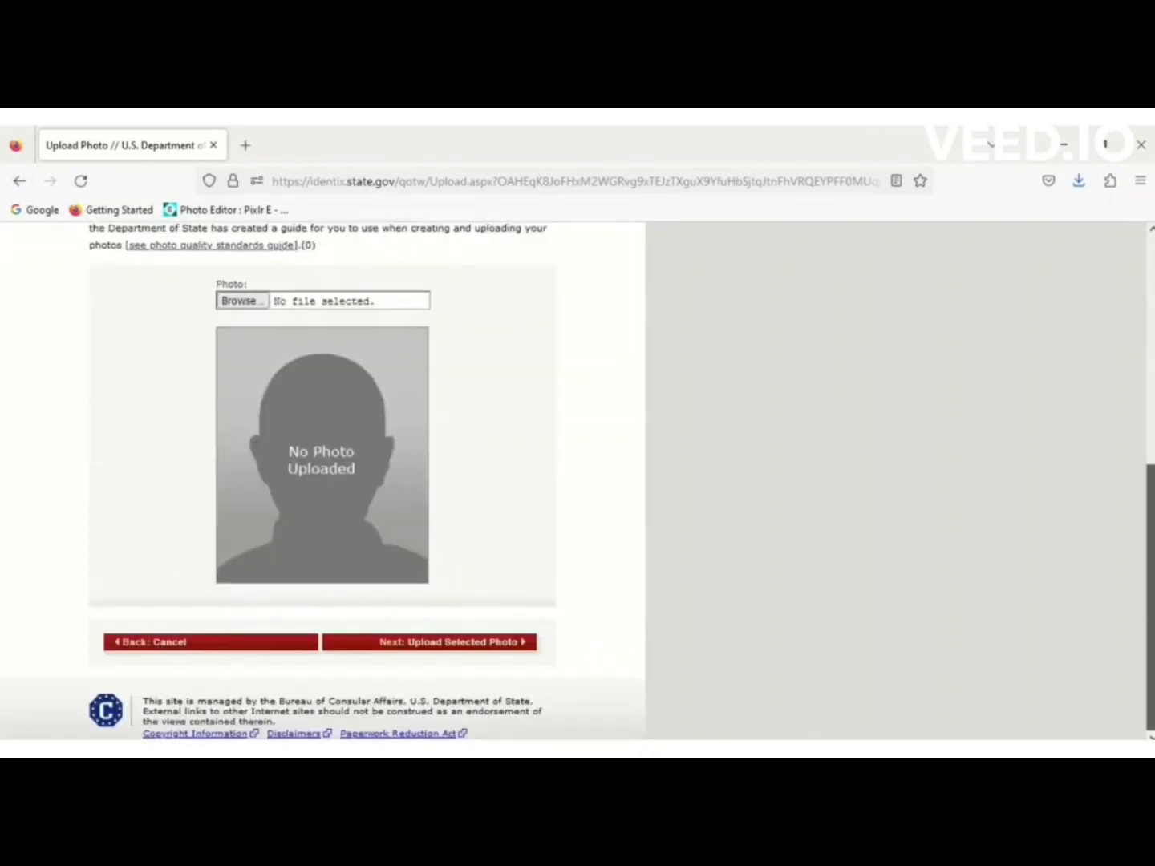
left_click(251, 301)
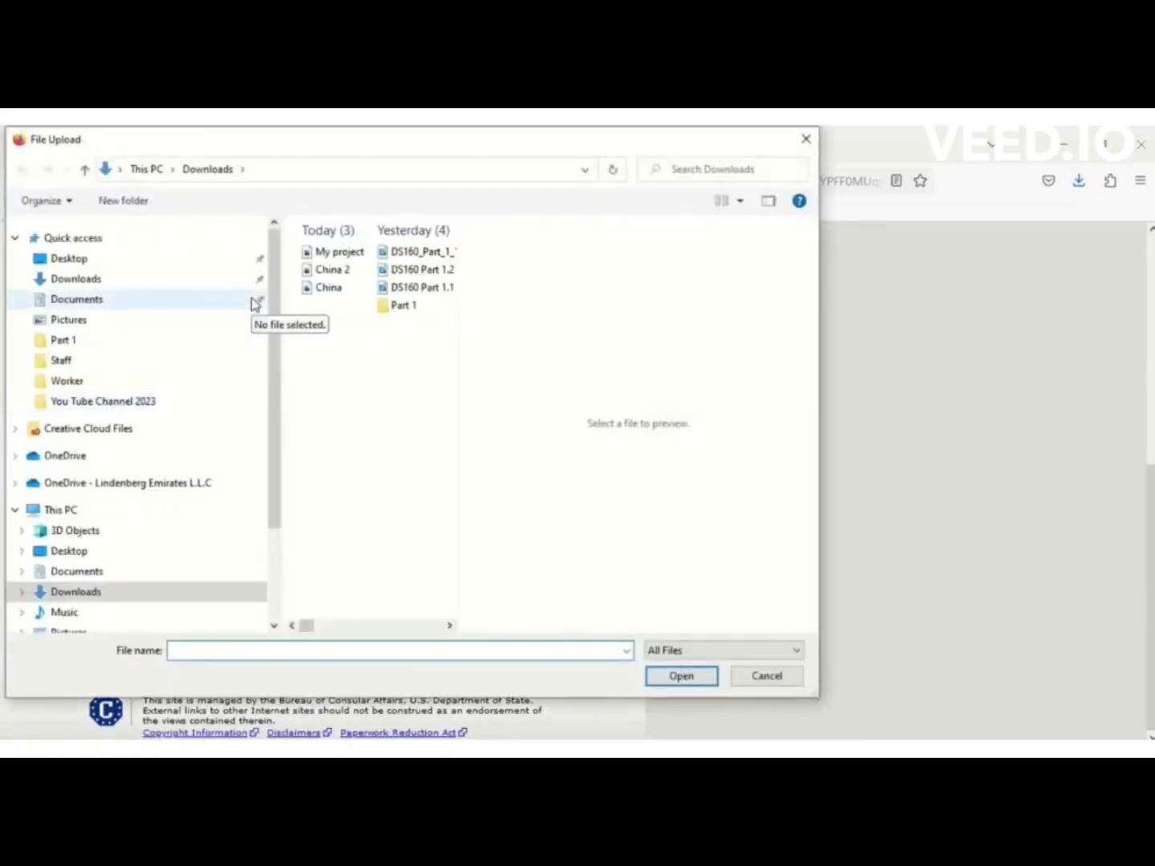
left_click(314, 288)
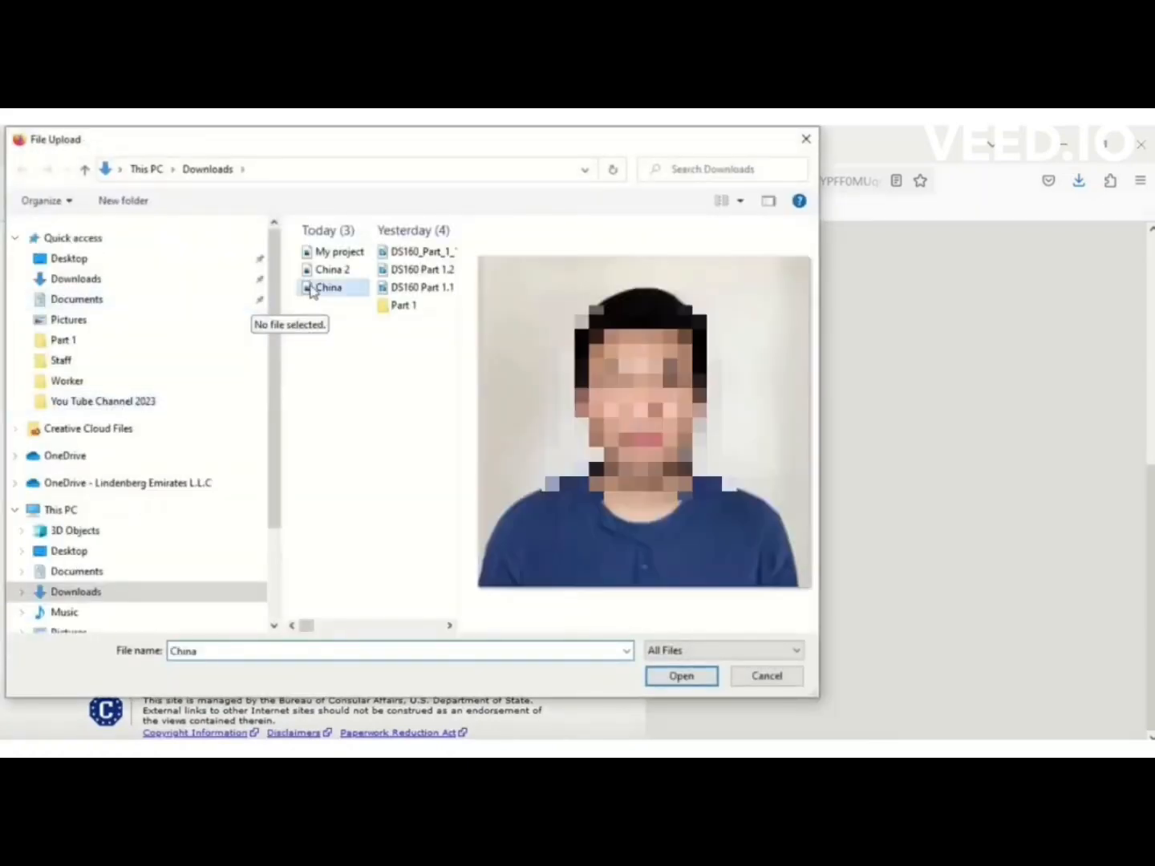
left_click(674, 676)
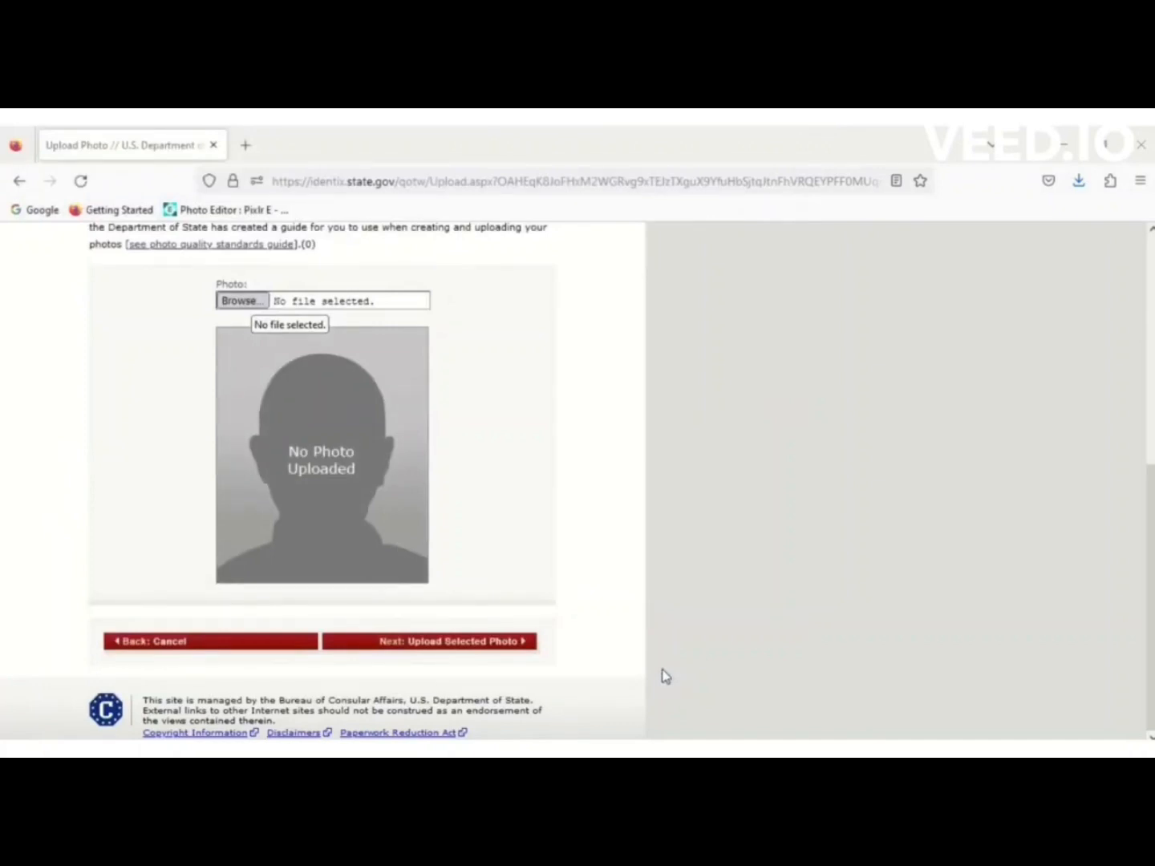
Upload China.jpg for the quality check and keep using the accepted photo.
left_click(446, 646)
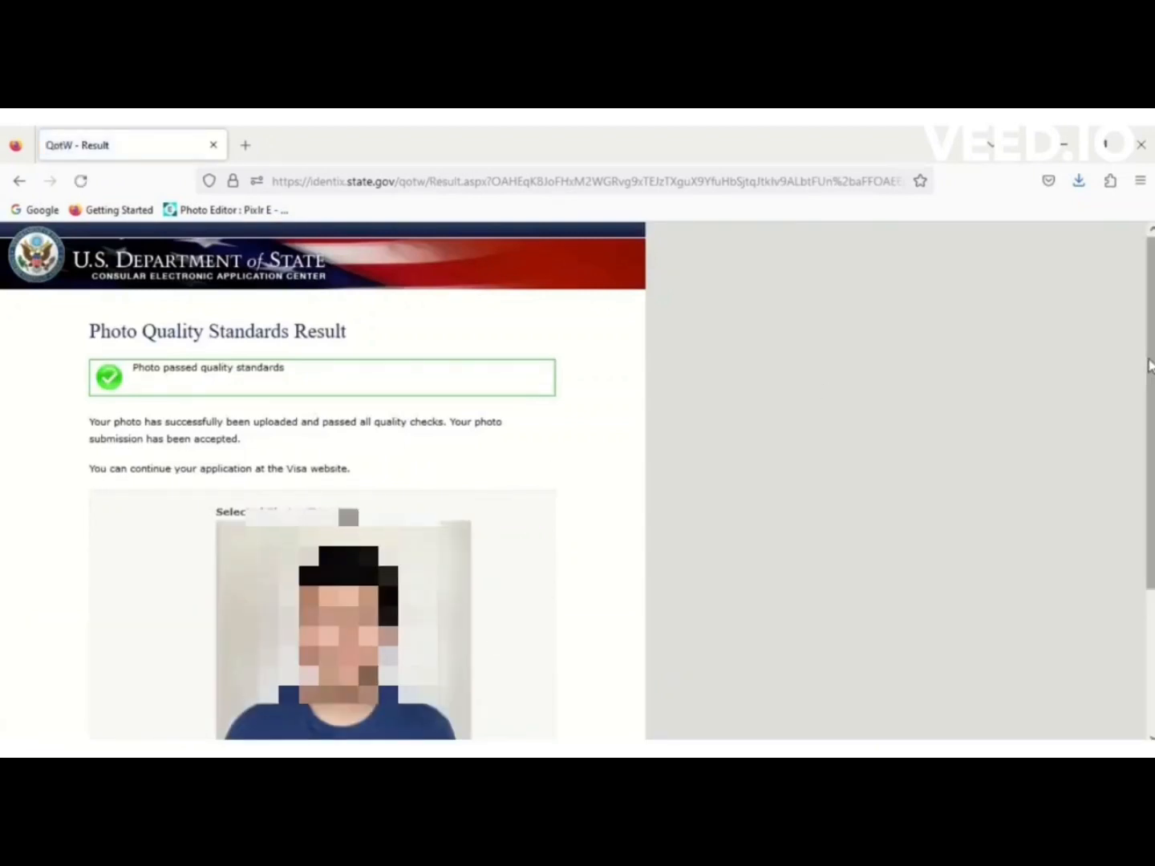
scroll(1151, 363, "down", 4)
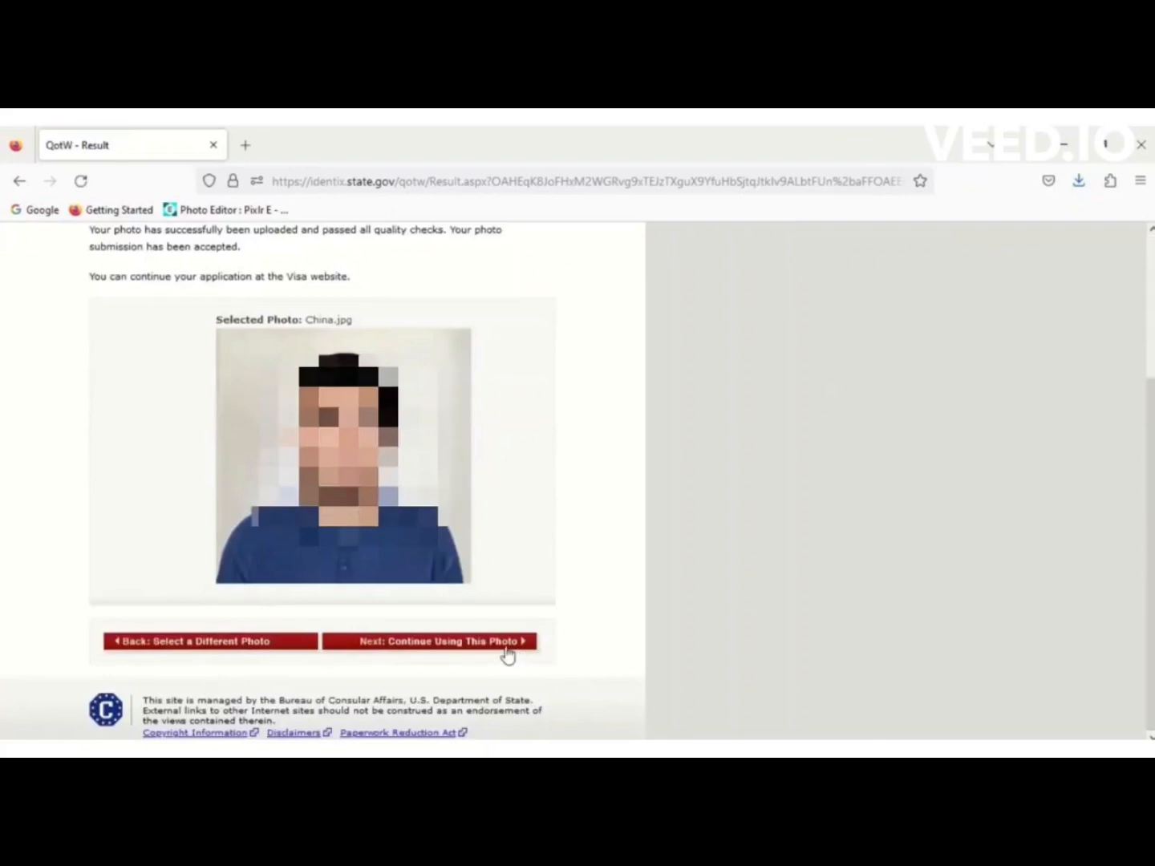
left_click(506, 650)
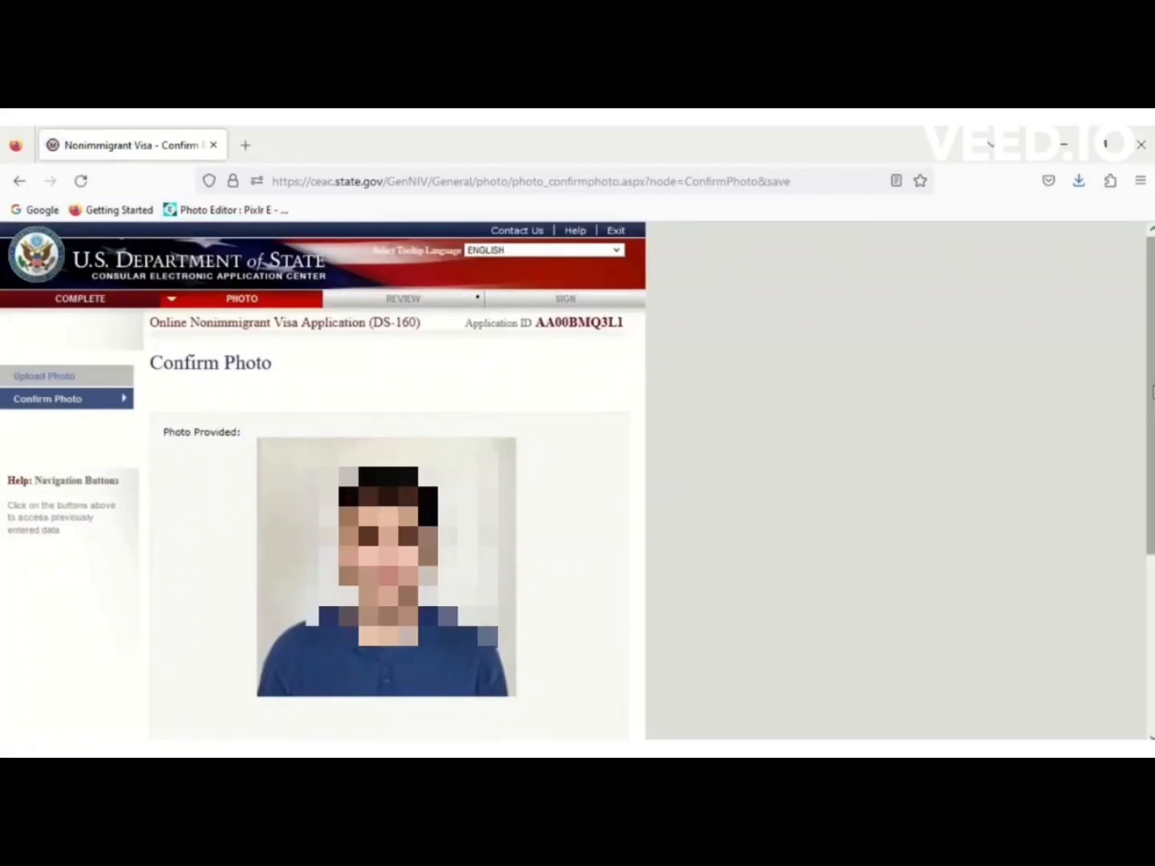
scroll(610, 642, "down", 3)
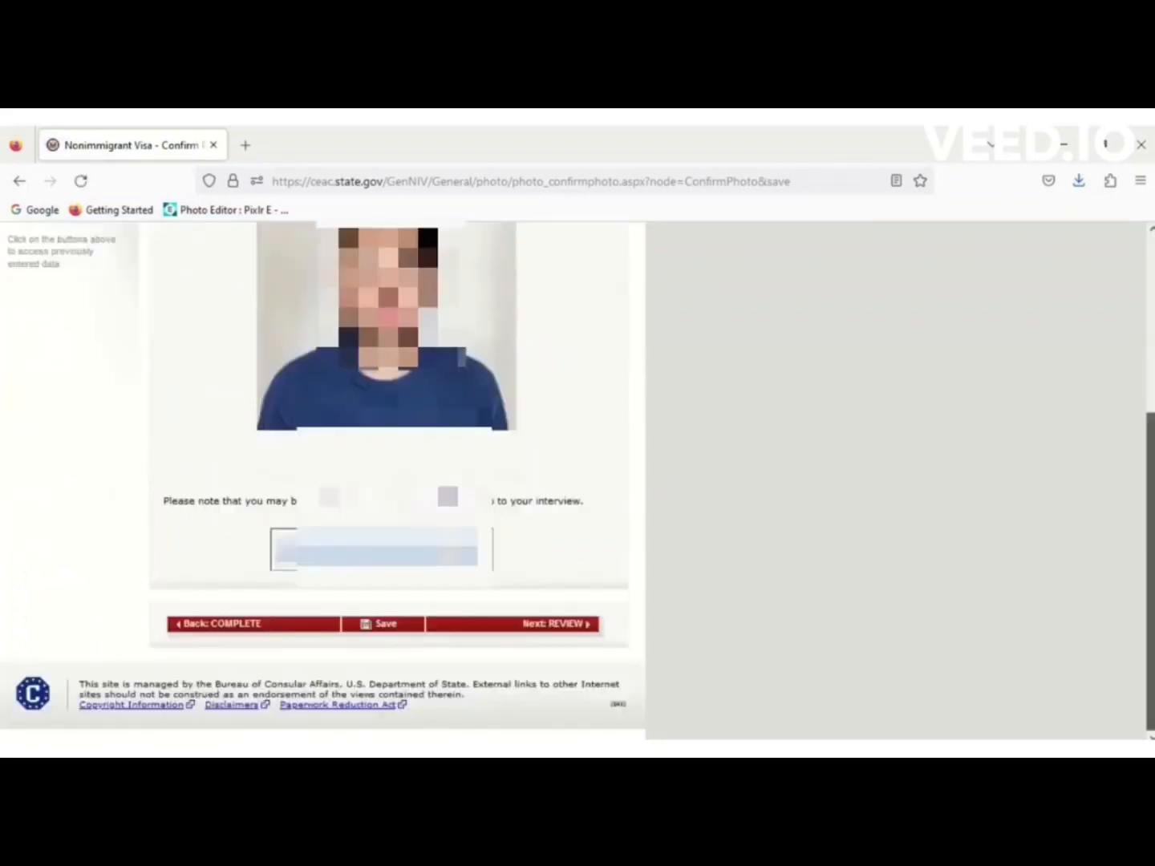
Scroll through the review of personal, address, phone and passport details with the photo, then go to Travel.
left_click(556, 631)
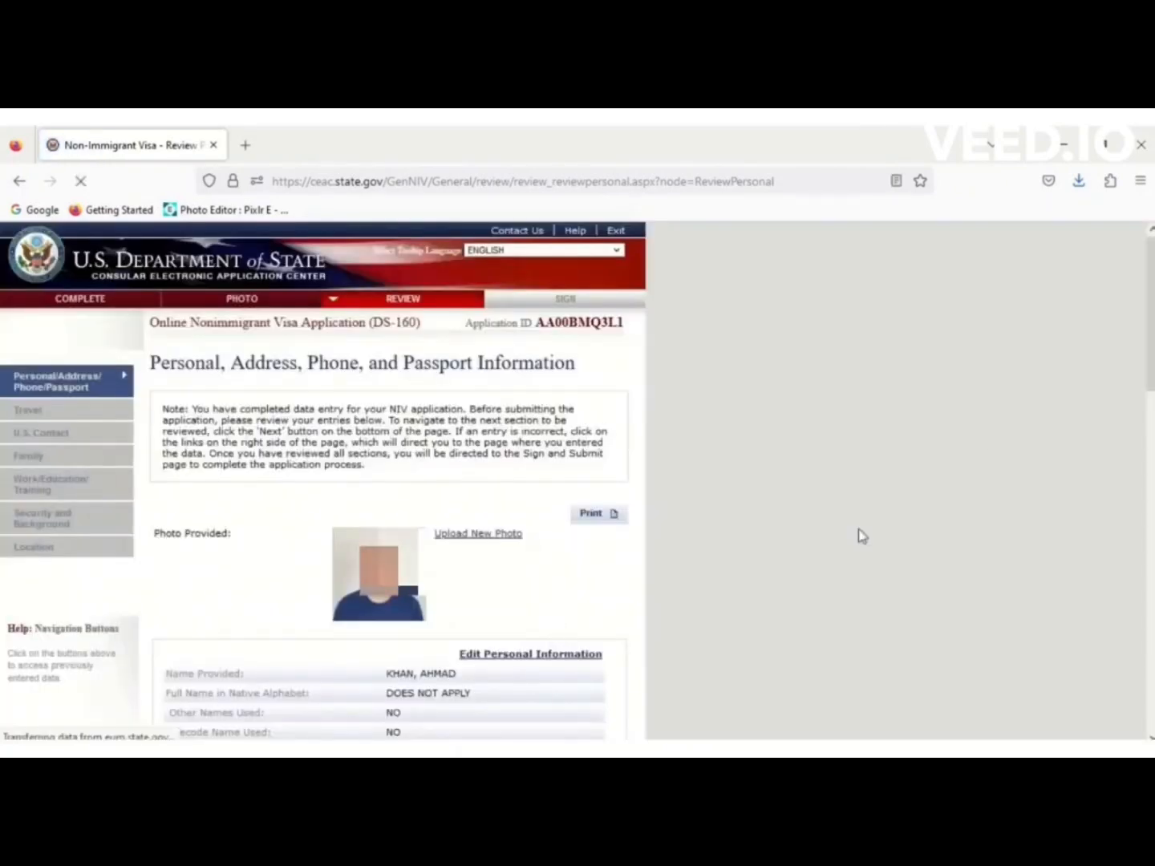
left_click_drag(1149, 382, 1149, 466)
scroll(491, 367, "down", 2)
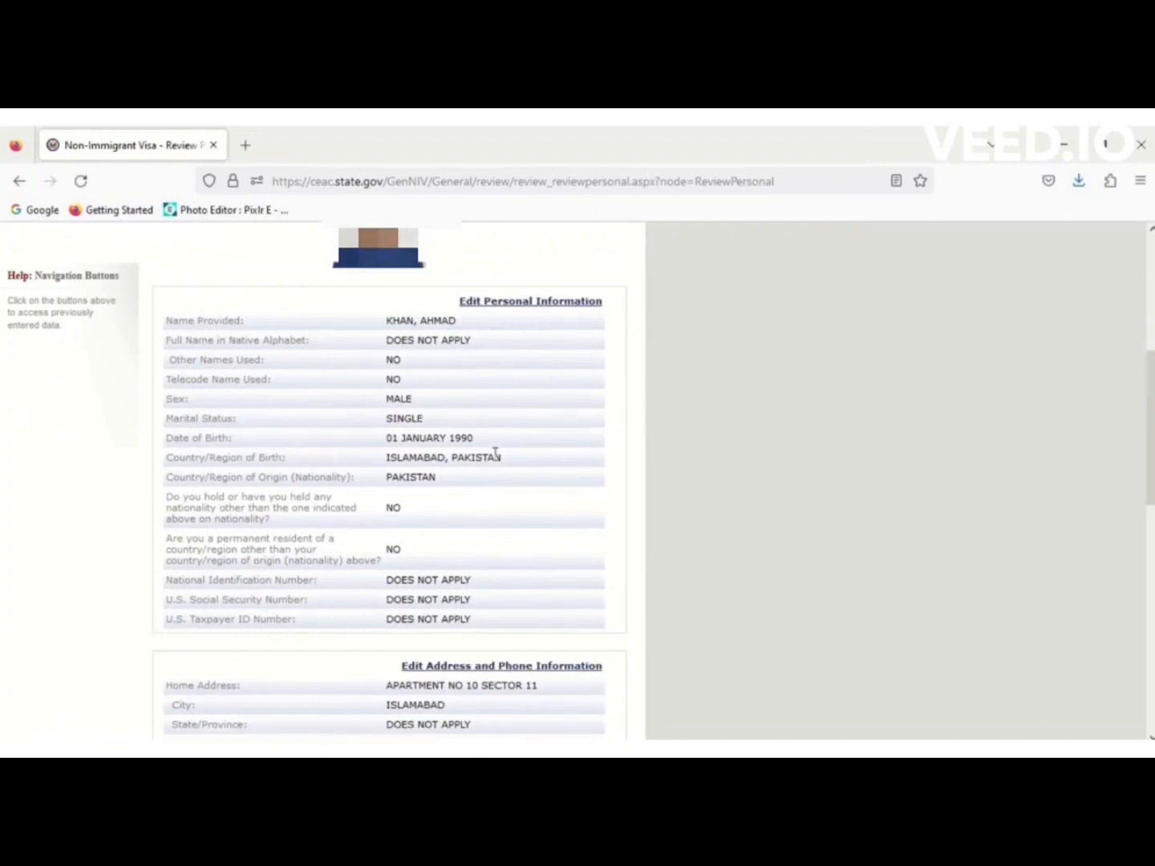
left_click_drag(1151, 398, 1151, 635)
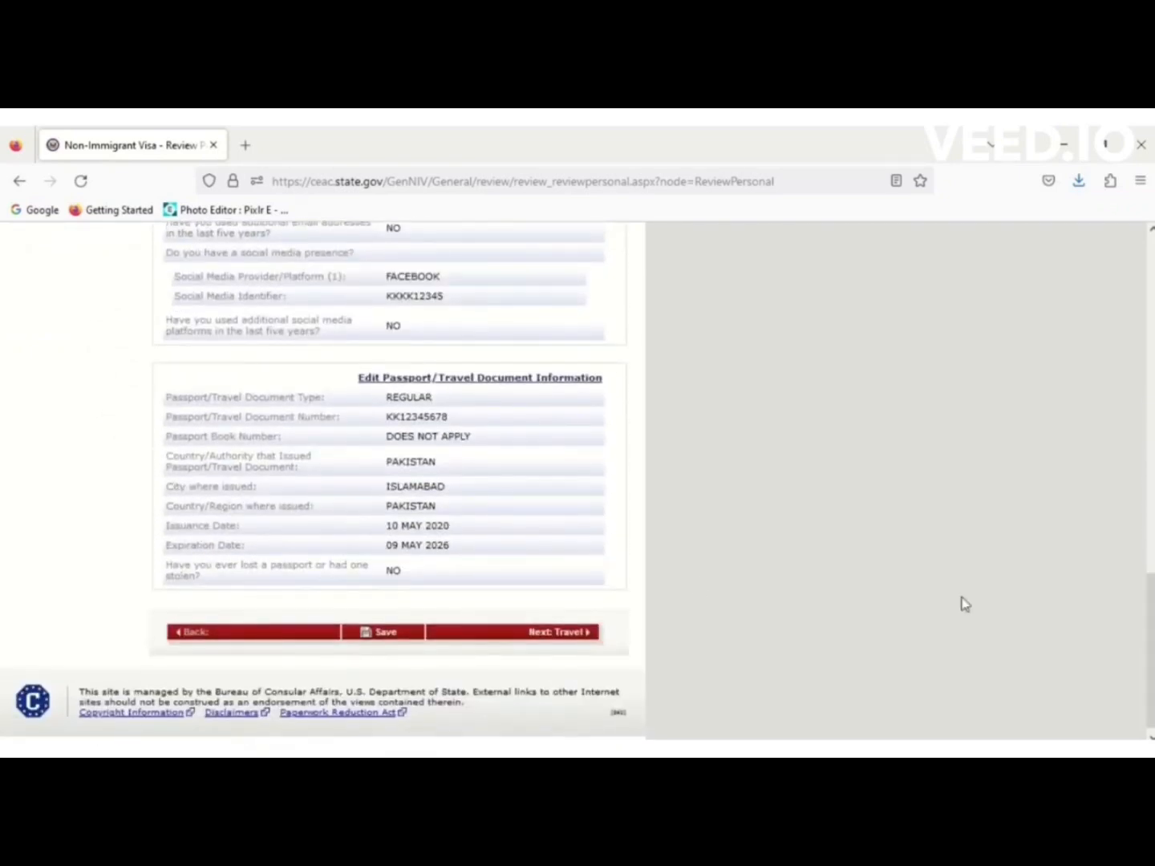
left_click(560, 635)
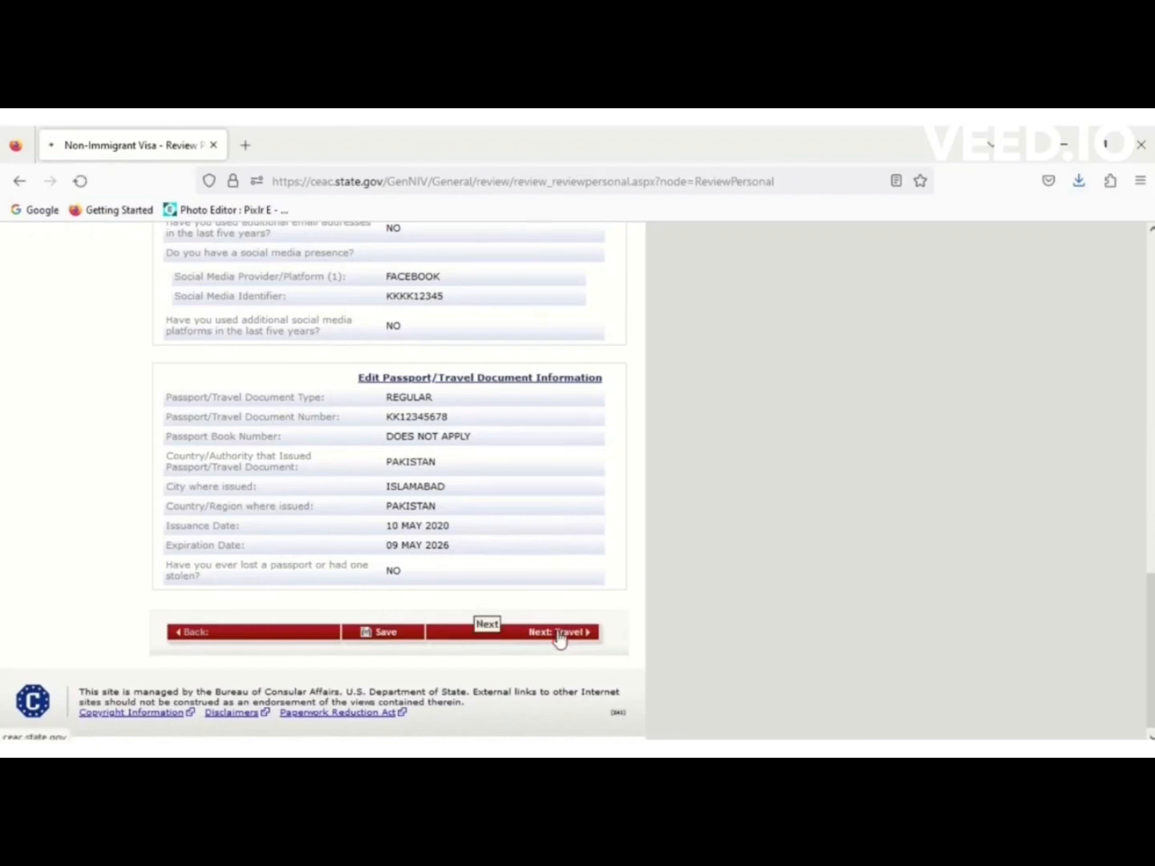